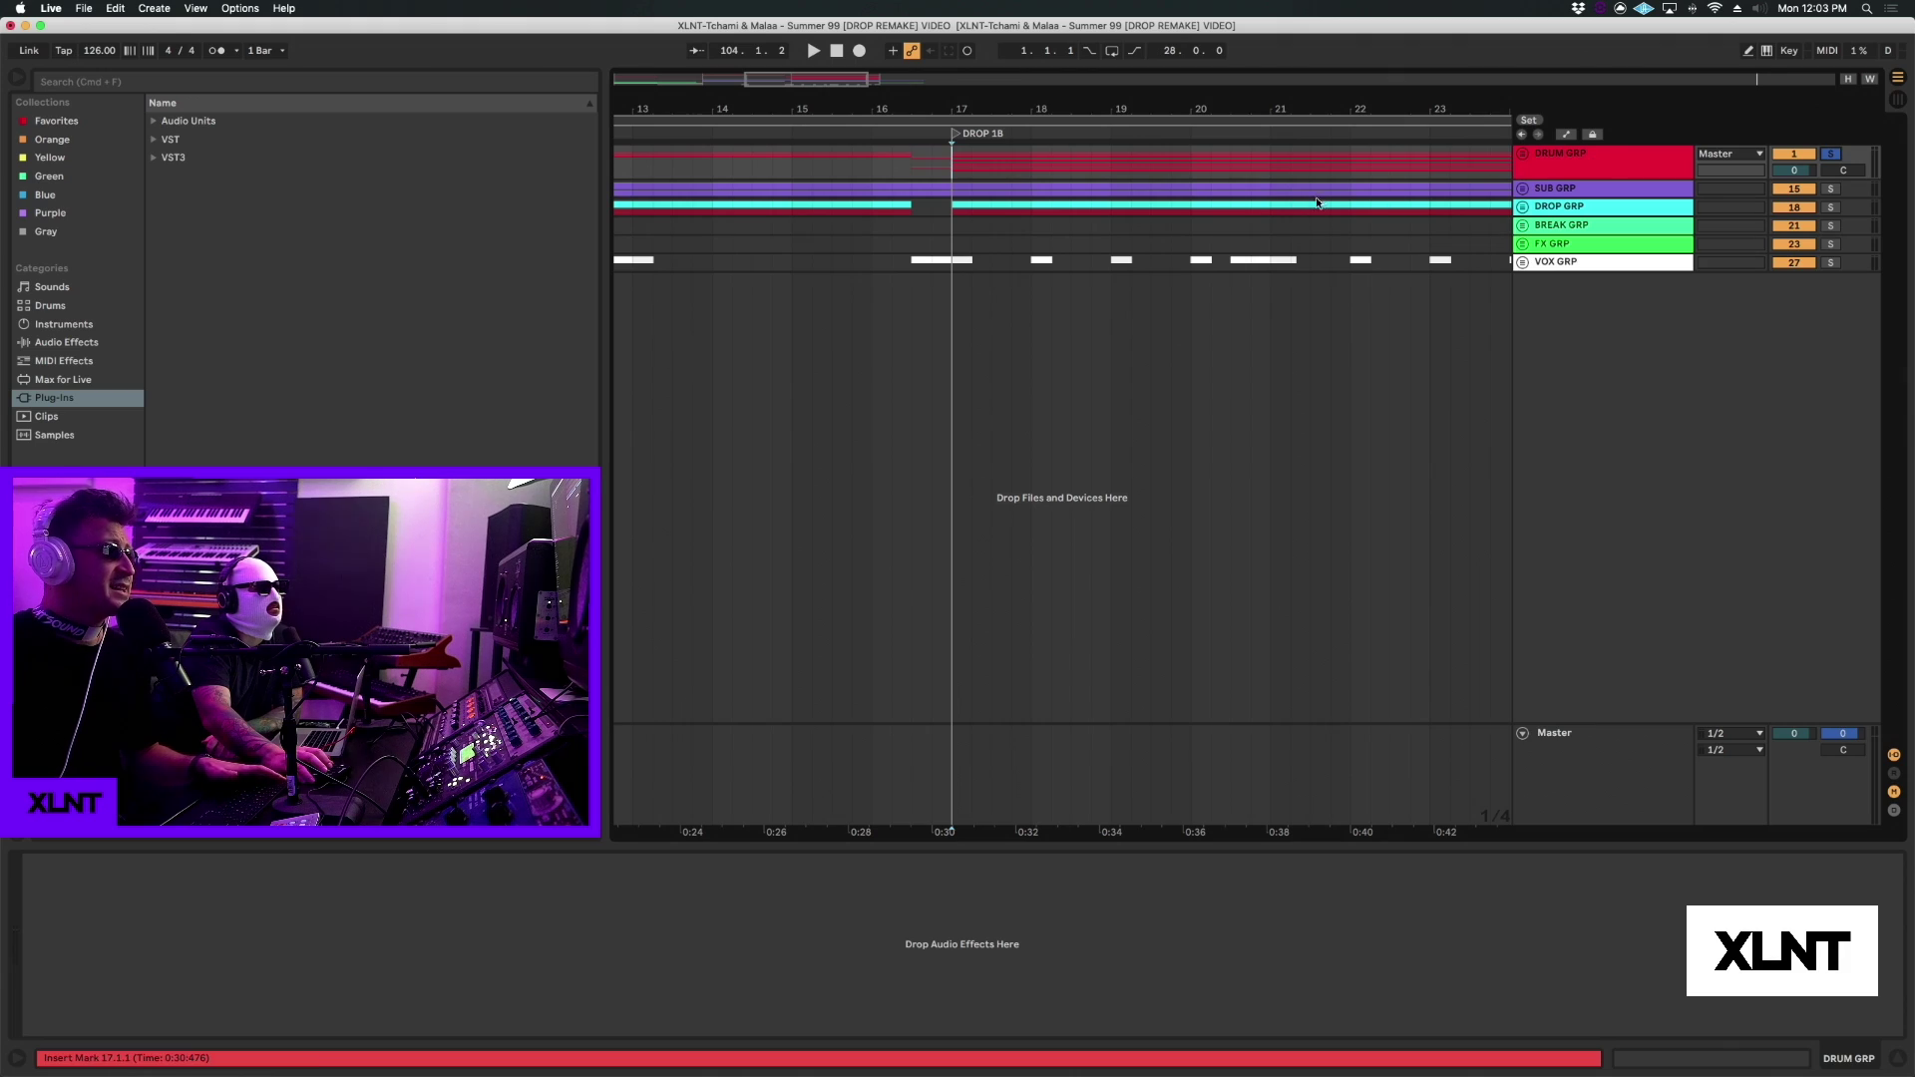
# Step: Play from the DROP 1B marker and unfold DRUM GRP to follow its drum tracks up to the BREAK marker
pyautogui.press('space')
pyautogui.moveTo(1031, 110); pyautogui.dragTo(1029, 50)
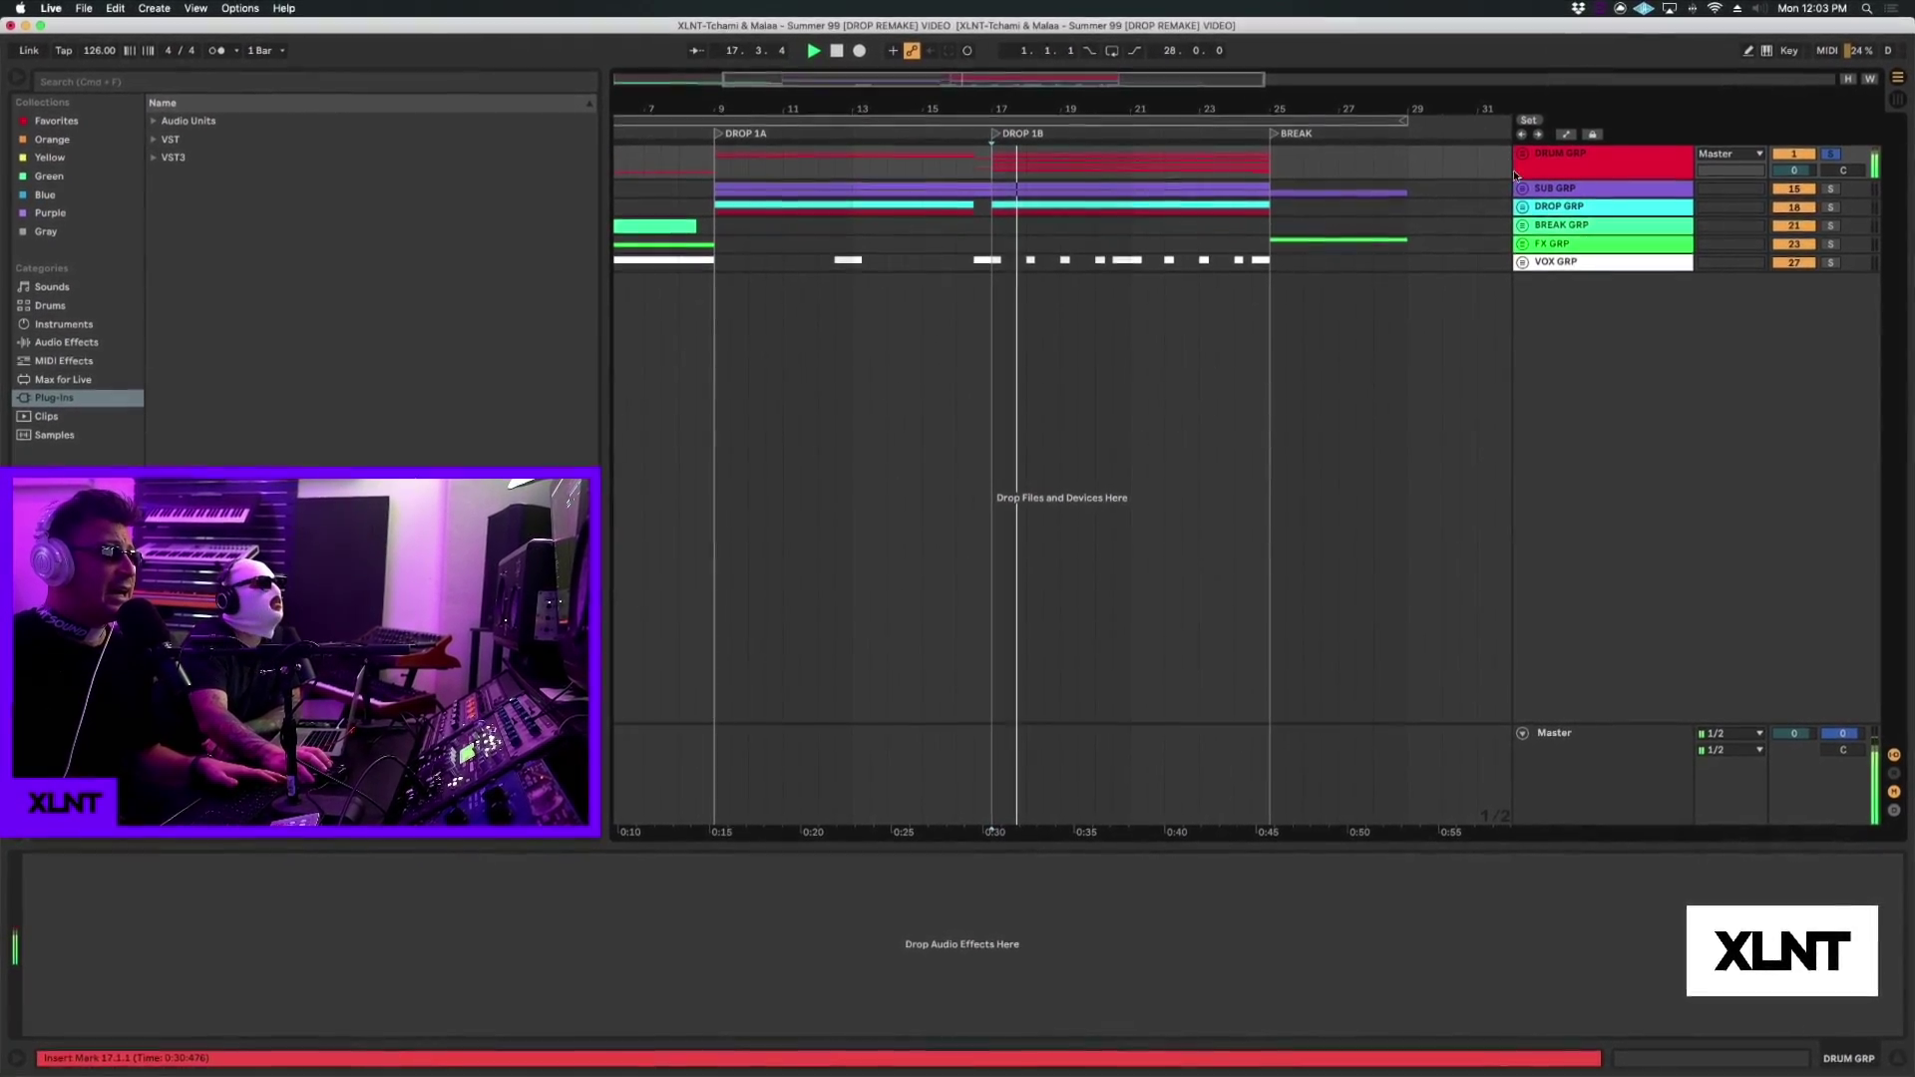
pyautogui.click(1527, 149)
pyautogui.scroll(5, 1060, 273)
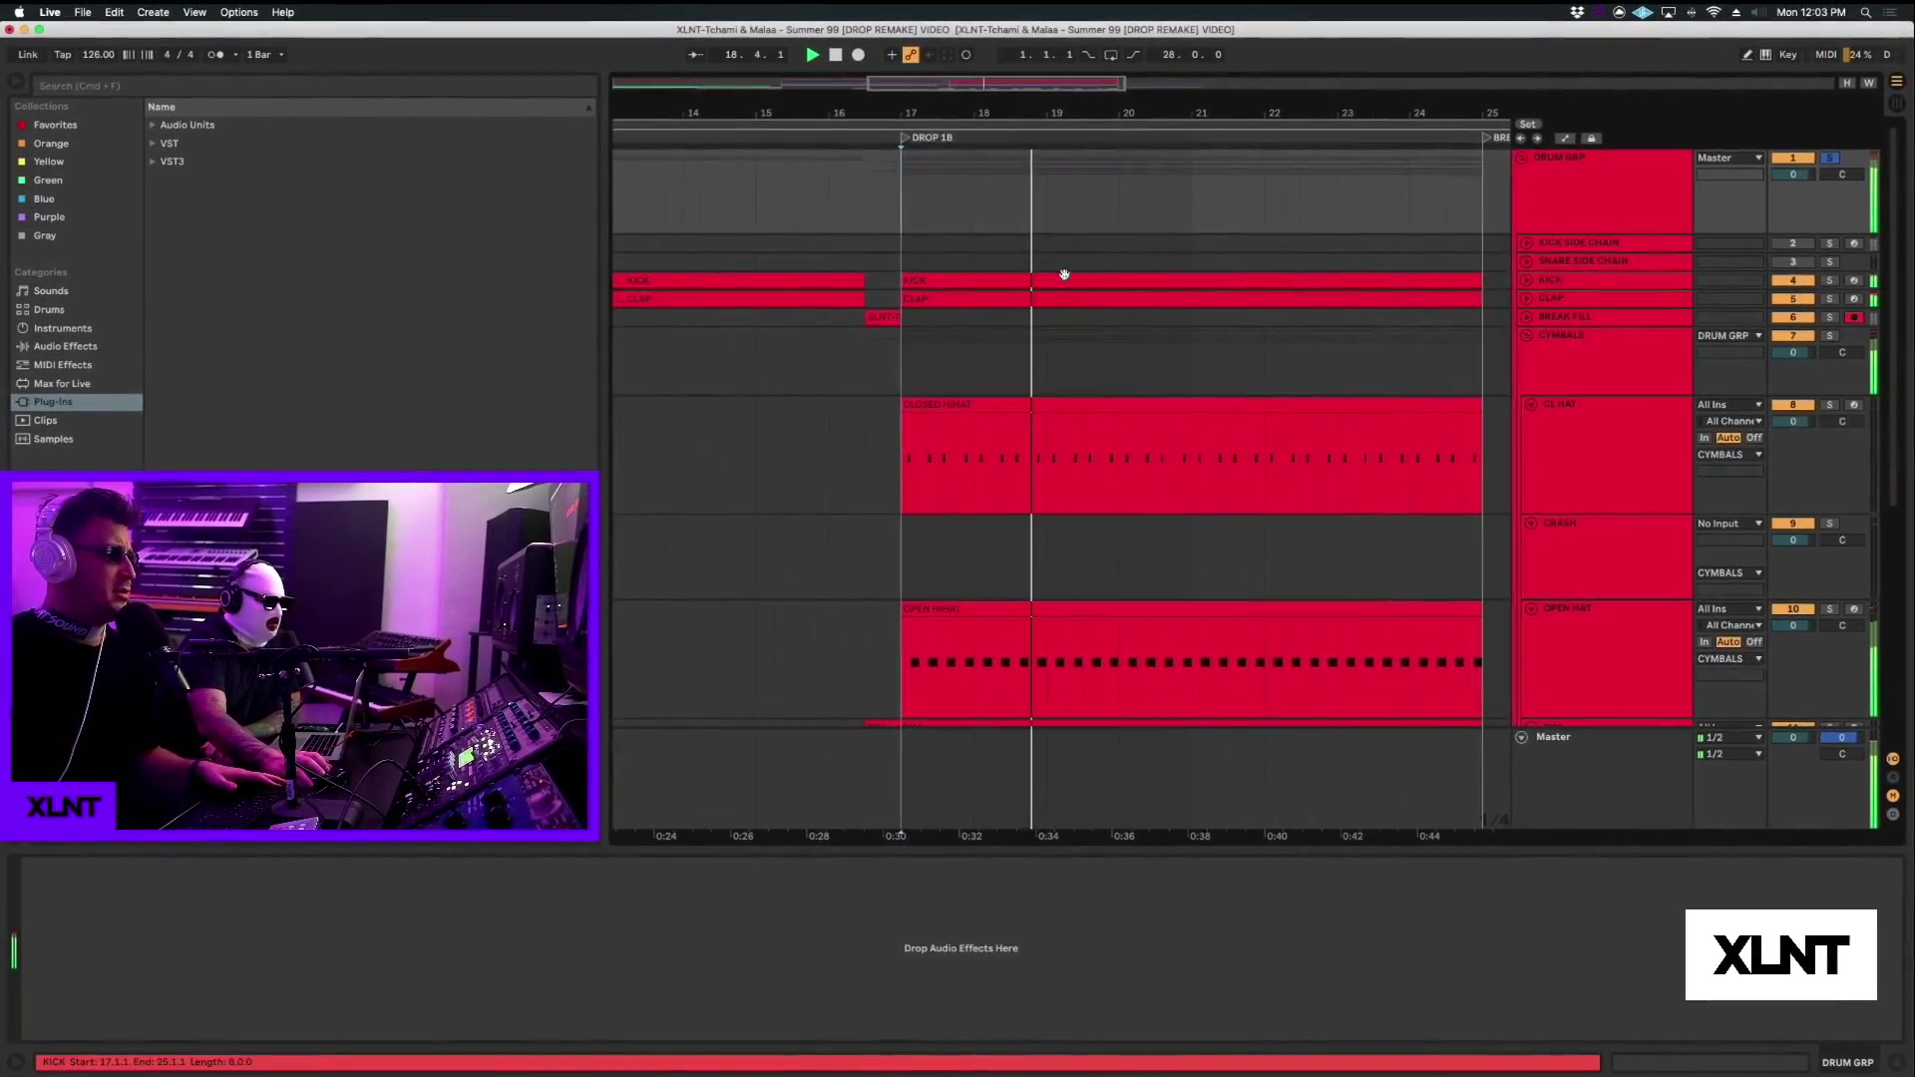
pyautogui.scroll(-3, 1061, 274)
pyautogui.moveTo(1057, 109); pyautogui.dragTo(1006, 128)
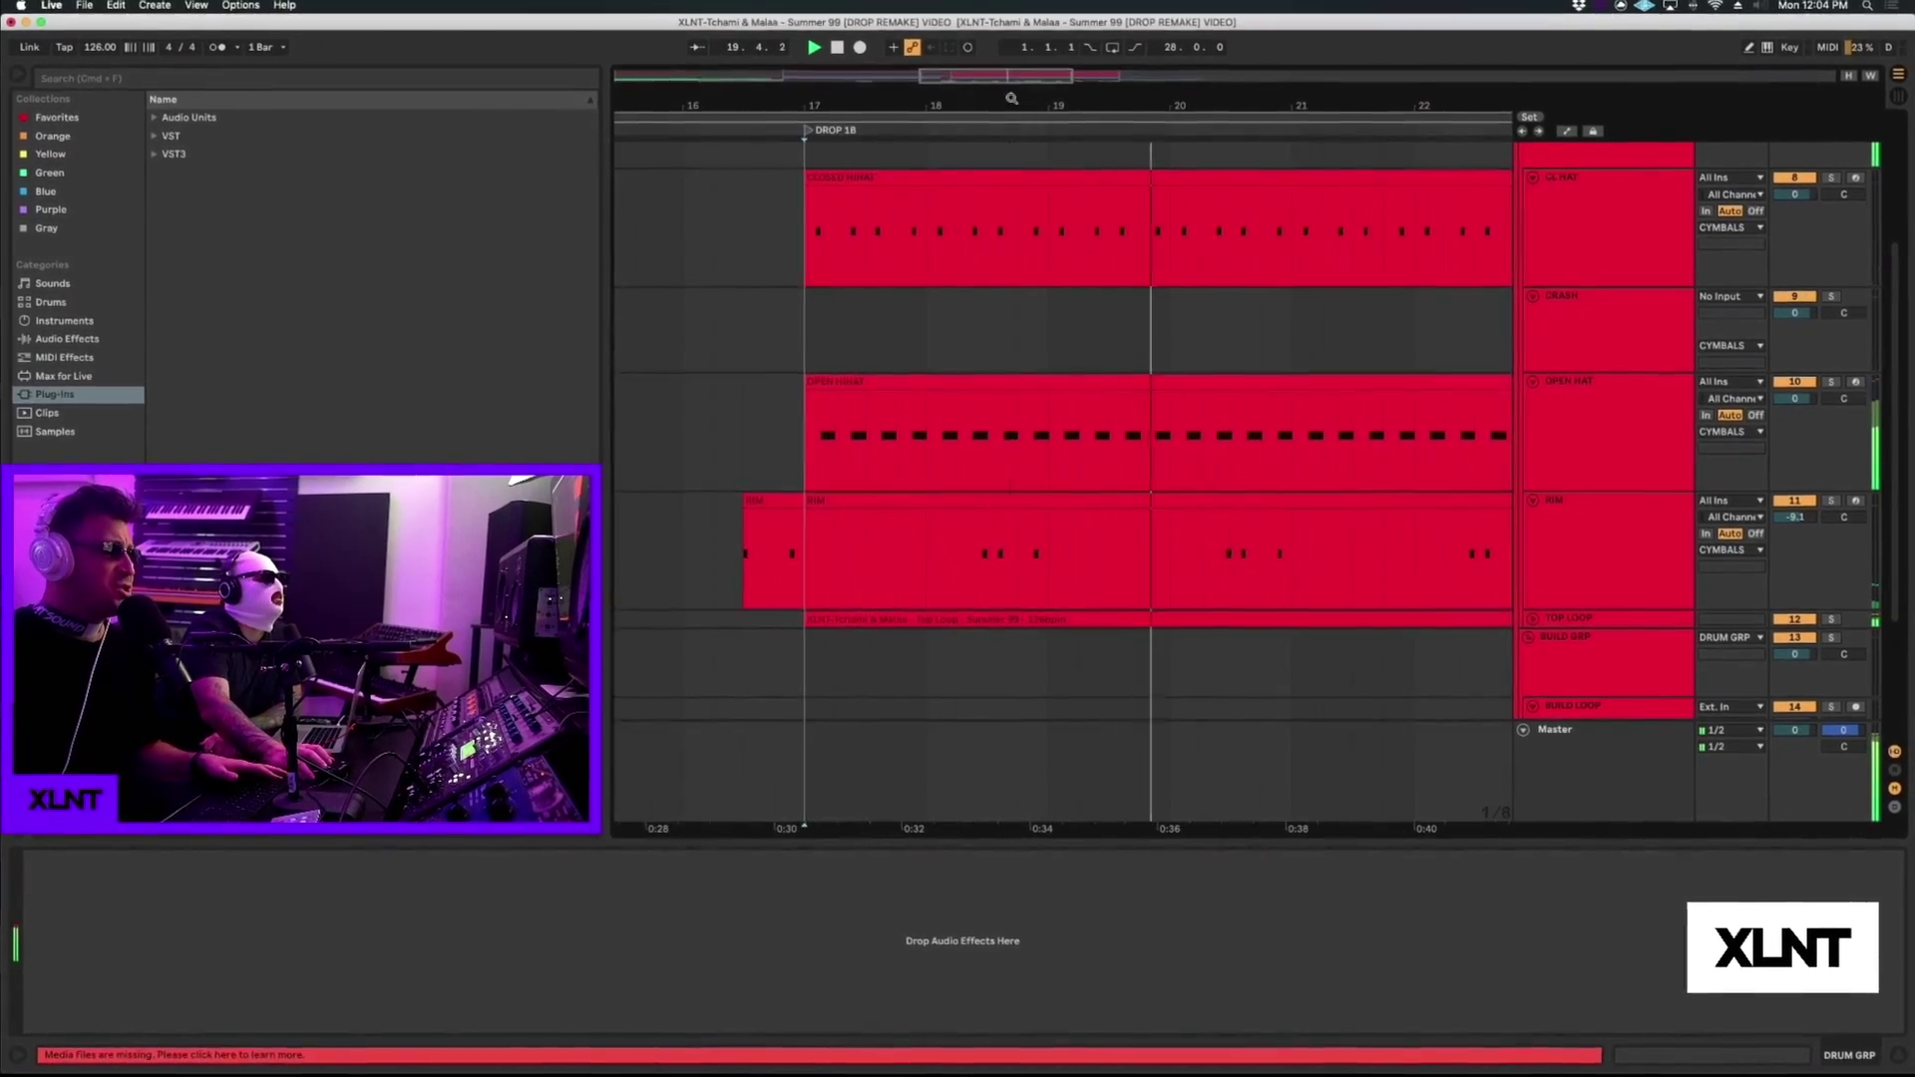
pyautogui.hscroll(5, 1254, 570)
pyautogui.scroll(-1, 1253, 579)
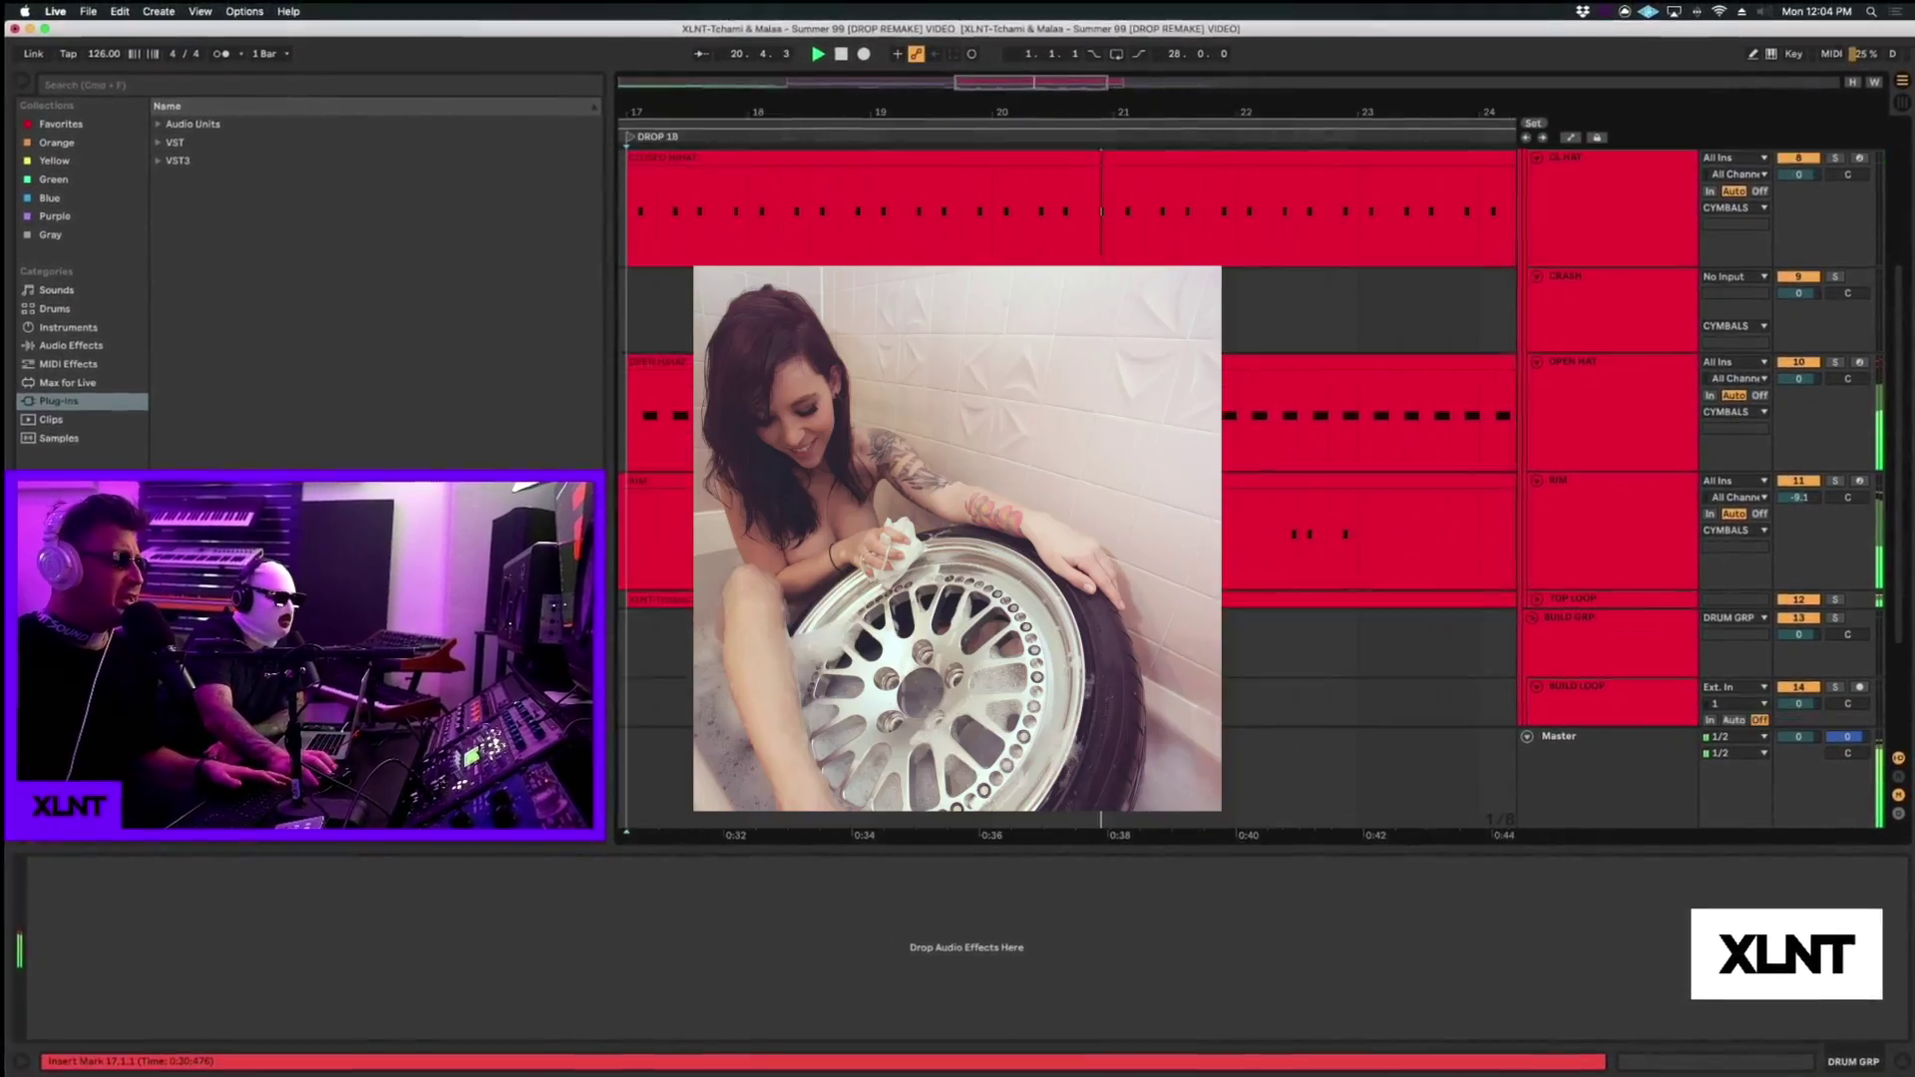
pyautogui.scroll(1, 1163, 543)
pyautogui.hscroll(1, 1163, 544)
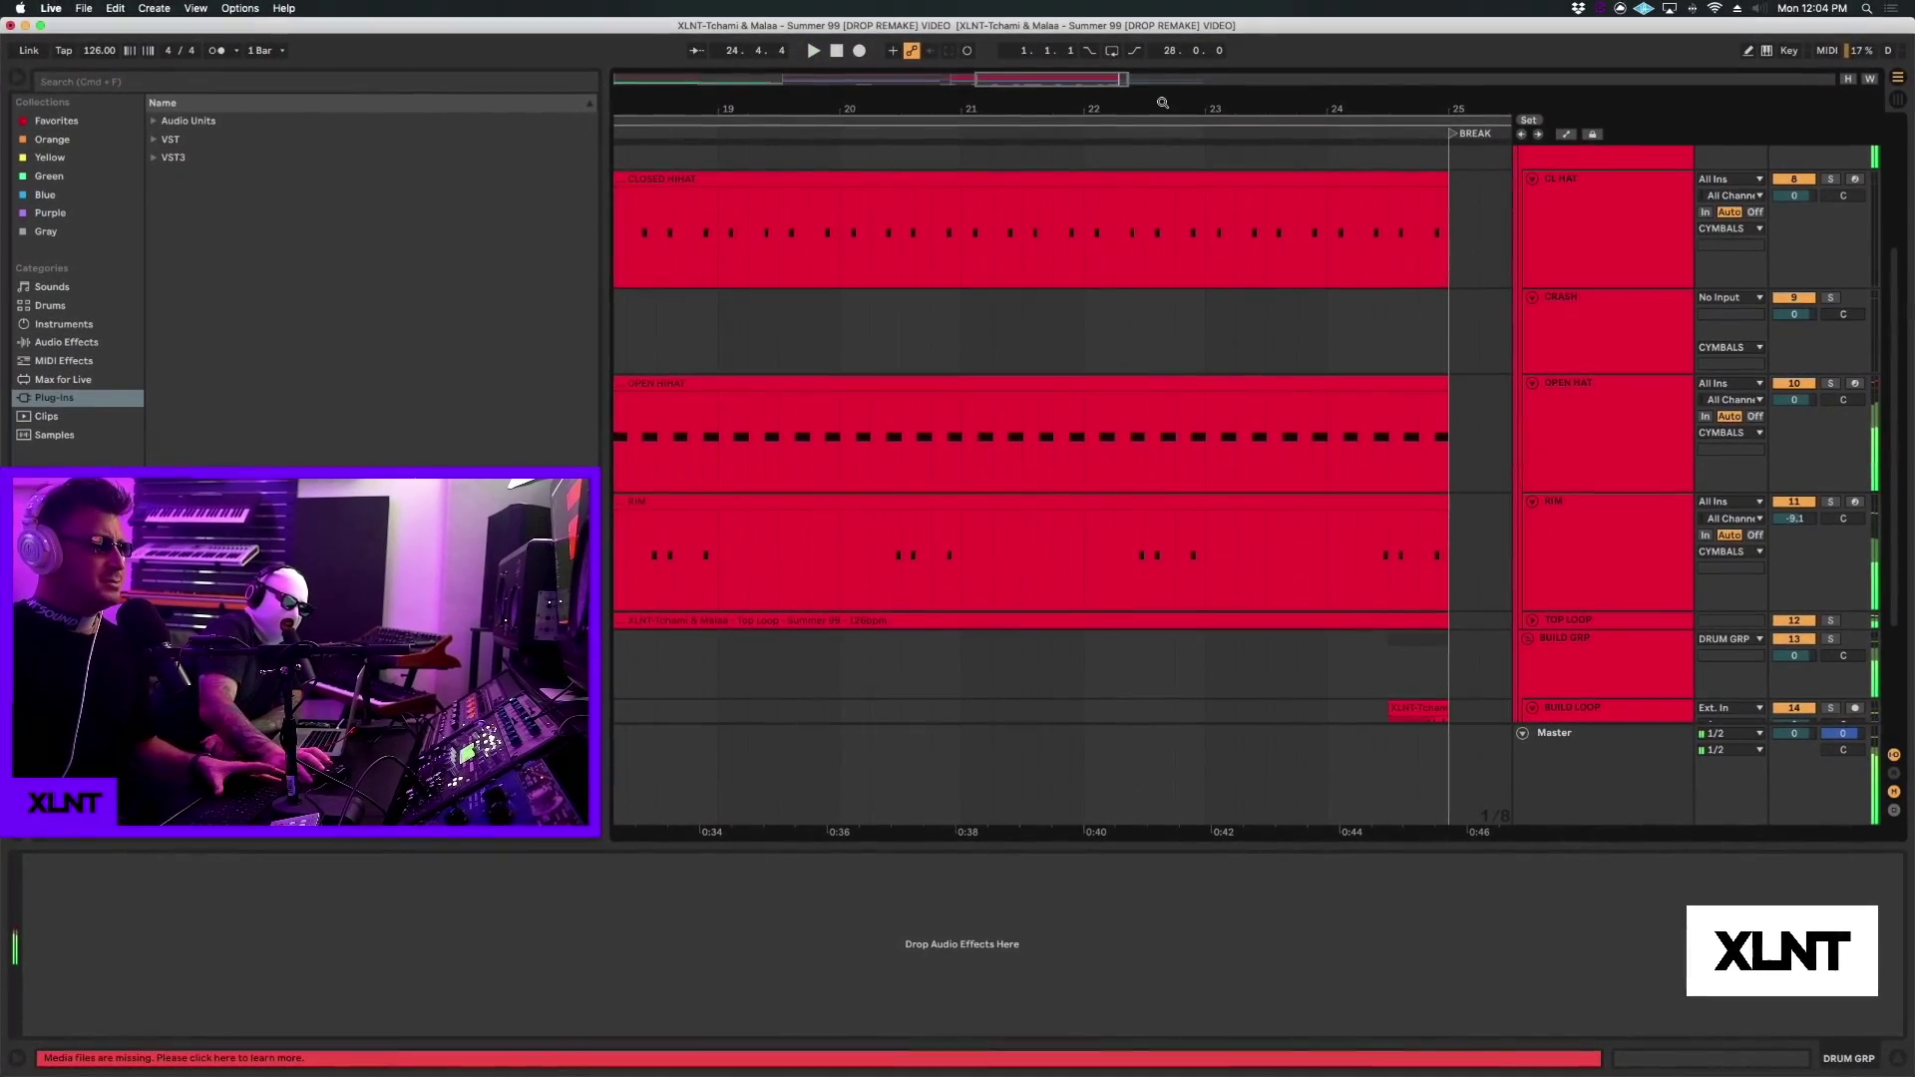
pyautogui.moveTo(1143, 109); pyautogui.dragTo(1143, 85)
pyautogui.scroll(1, 1075, 339)
pyautogui.hscroll(-1, 1075, 339)
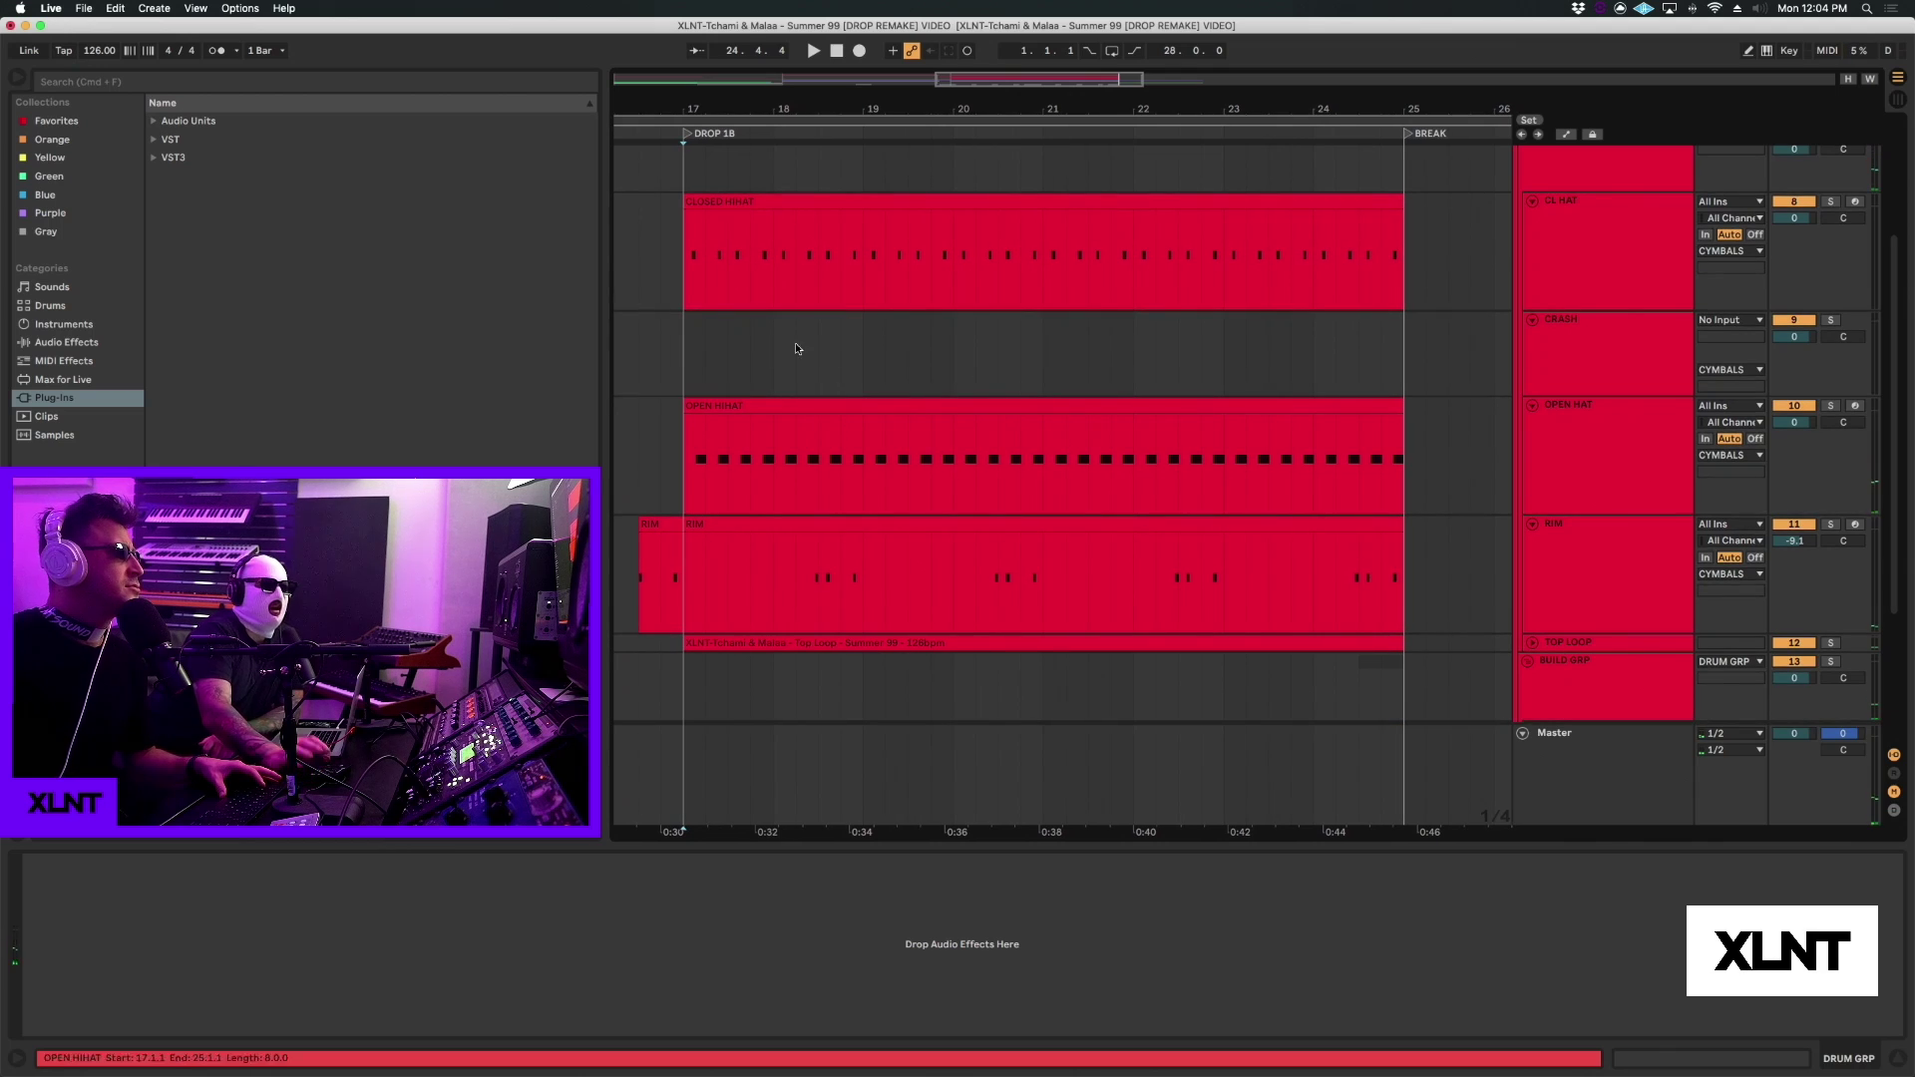
pyautogui.moveTo(788, 106); pyautogui.dragTo(789, 107)
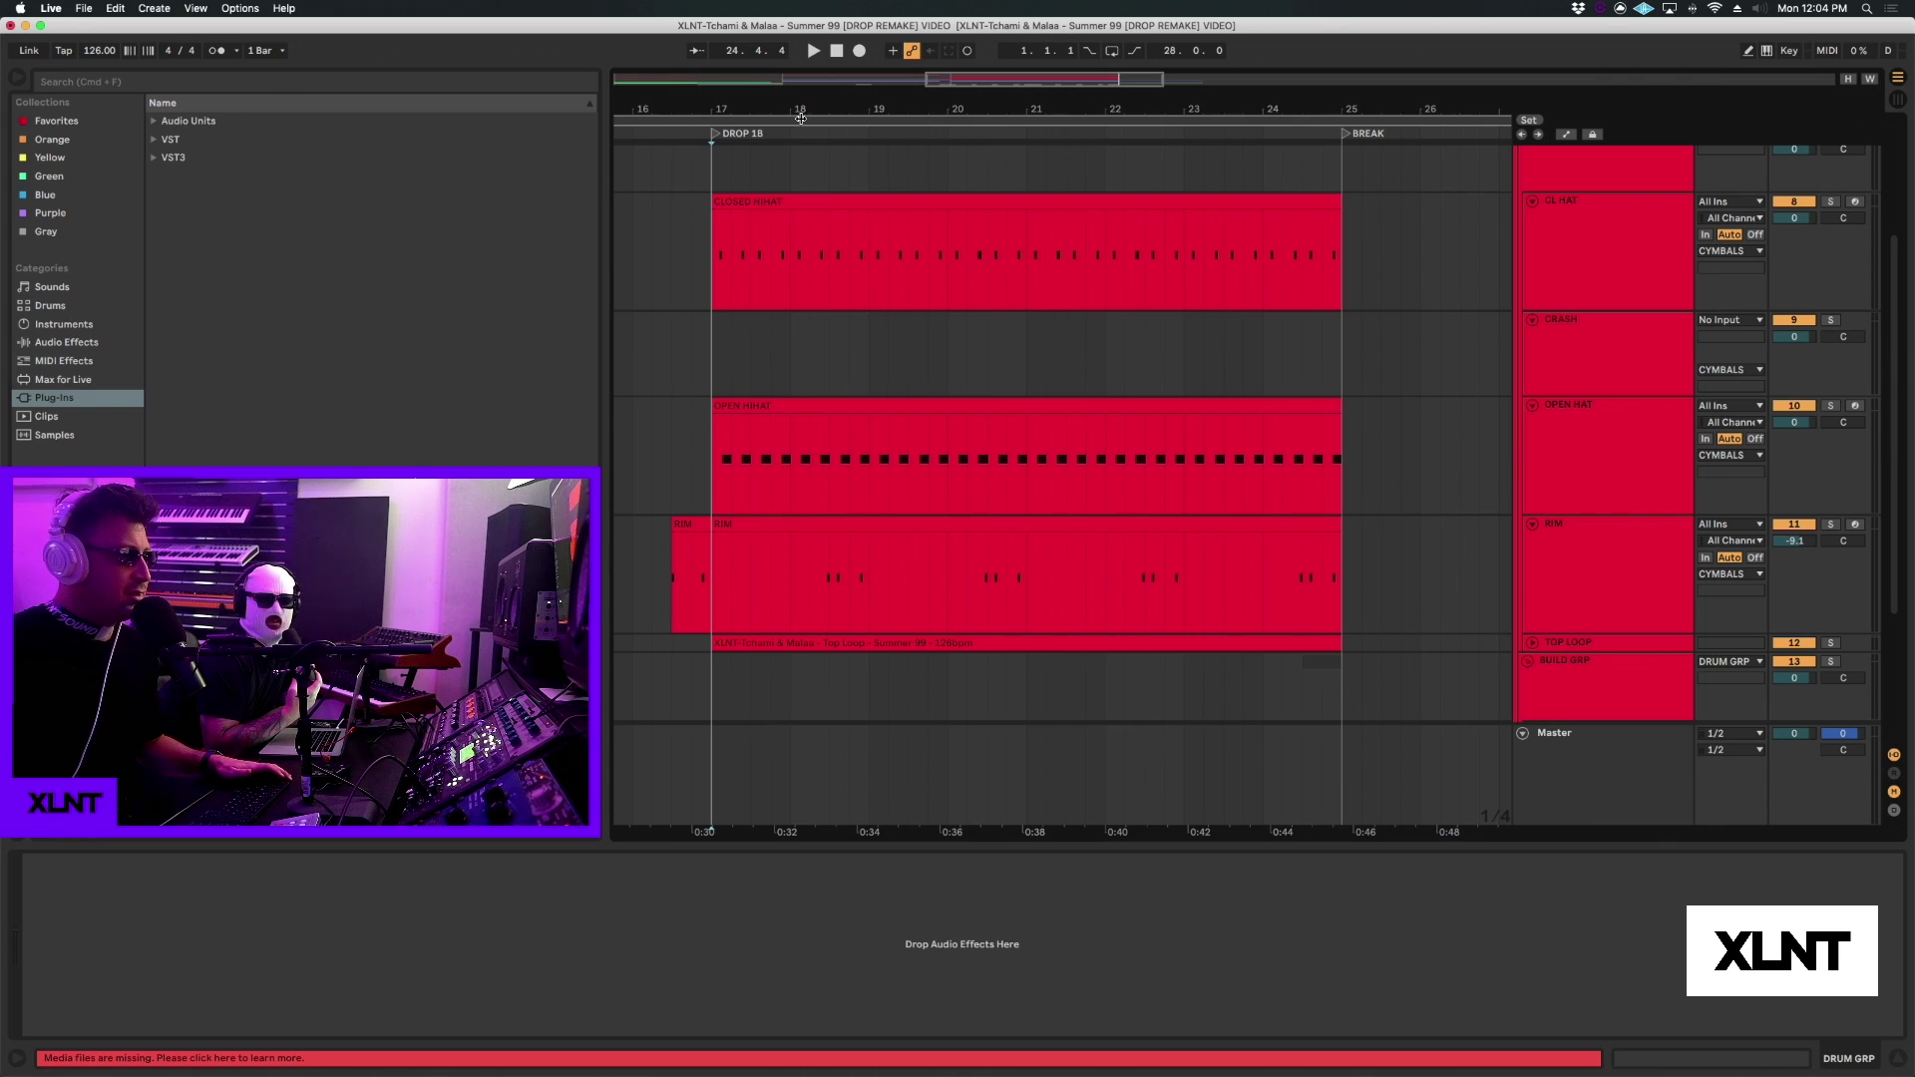
pyautogui.moveTo(826, 112); pyautogui.dragTo(829, 129)
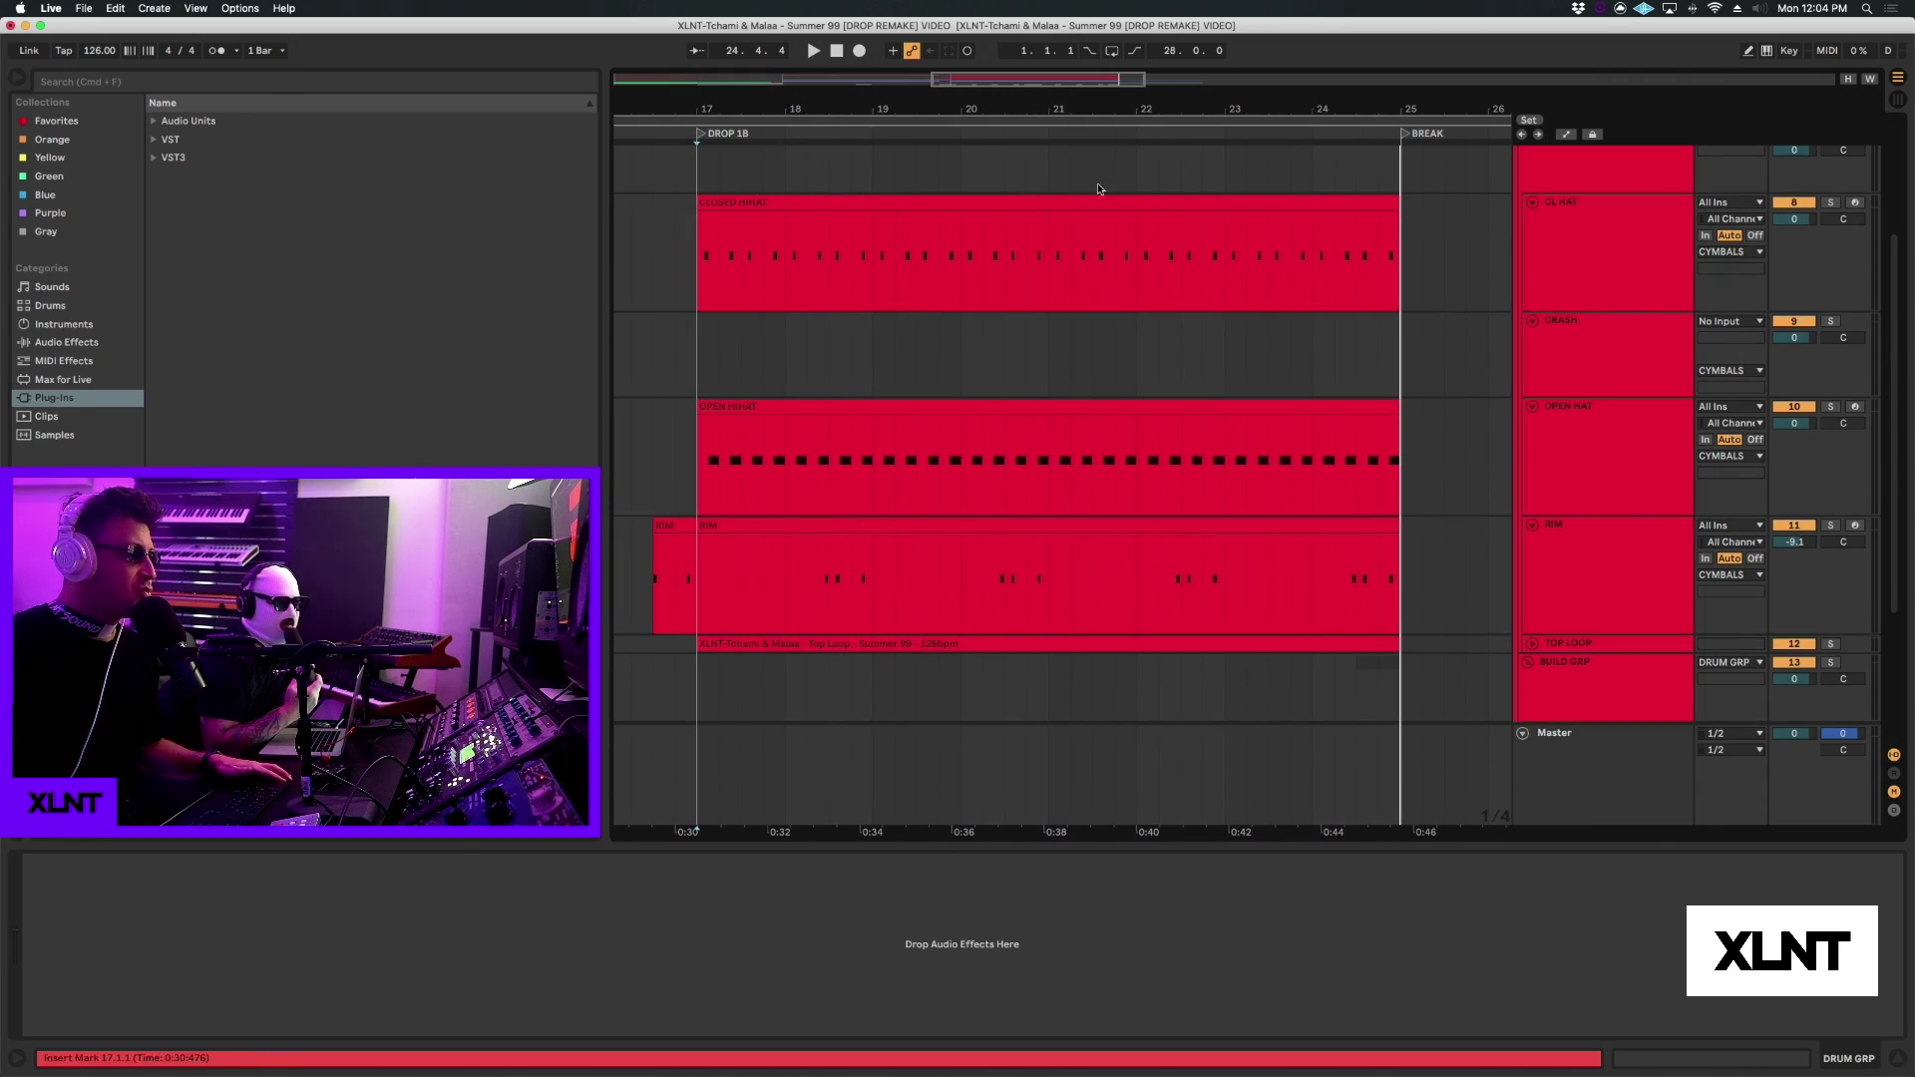
pyautogui.scroll(-2, 774, 566)
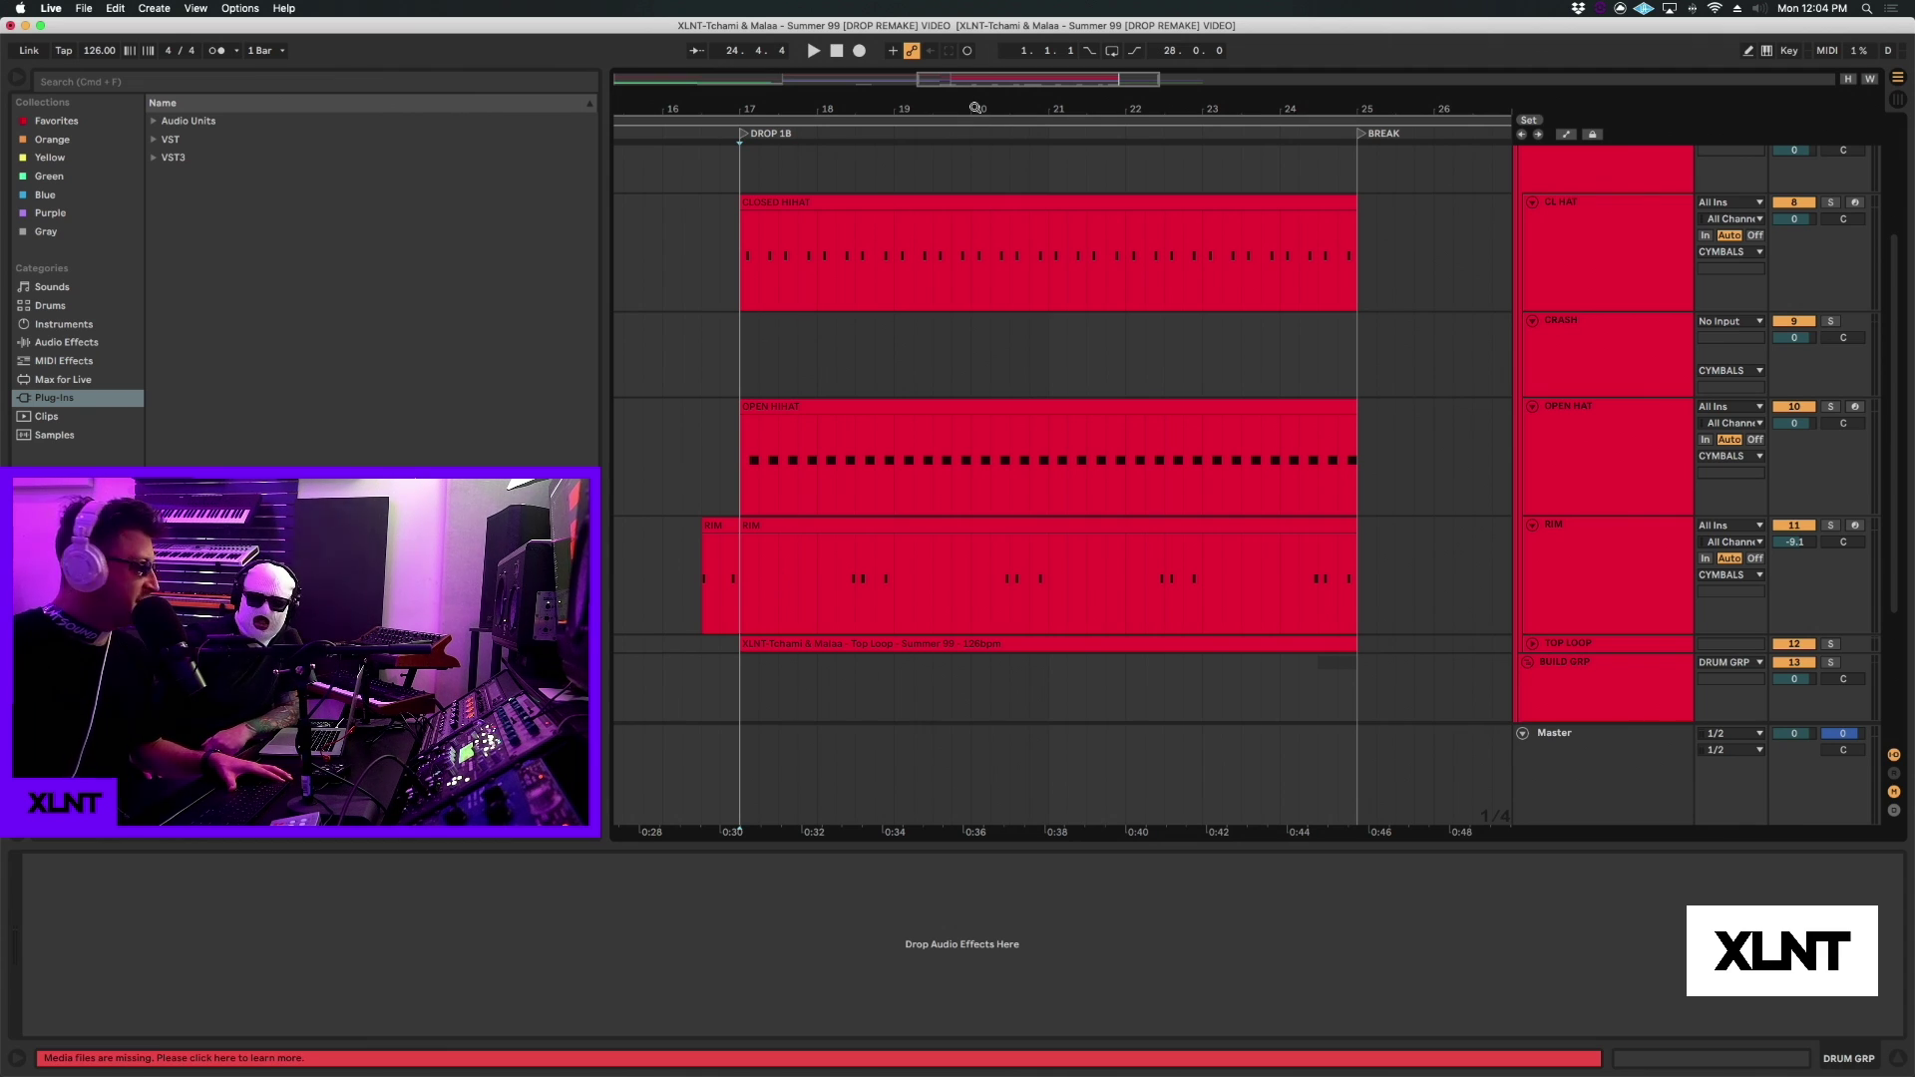
pyautogui.scroll(-1, 975, 107)
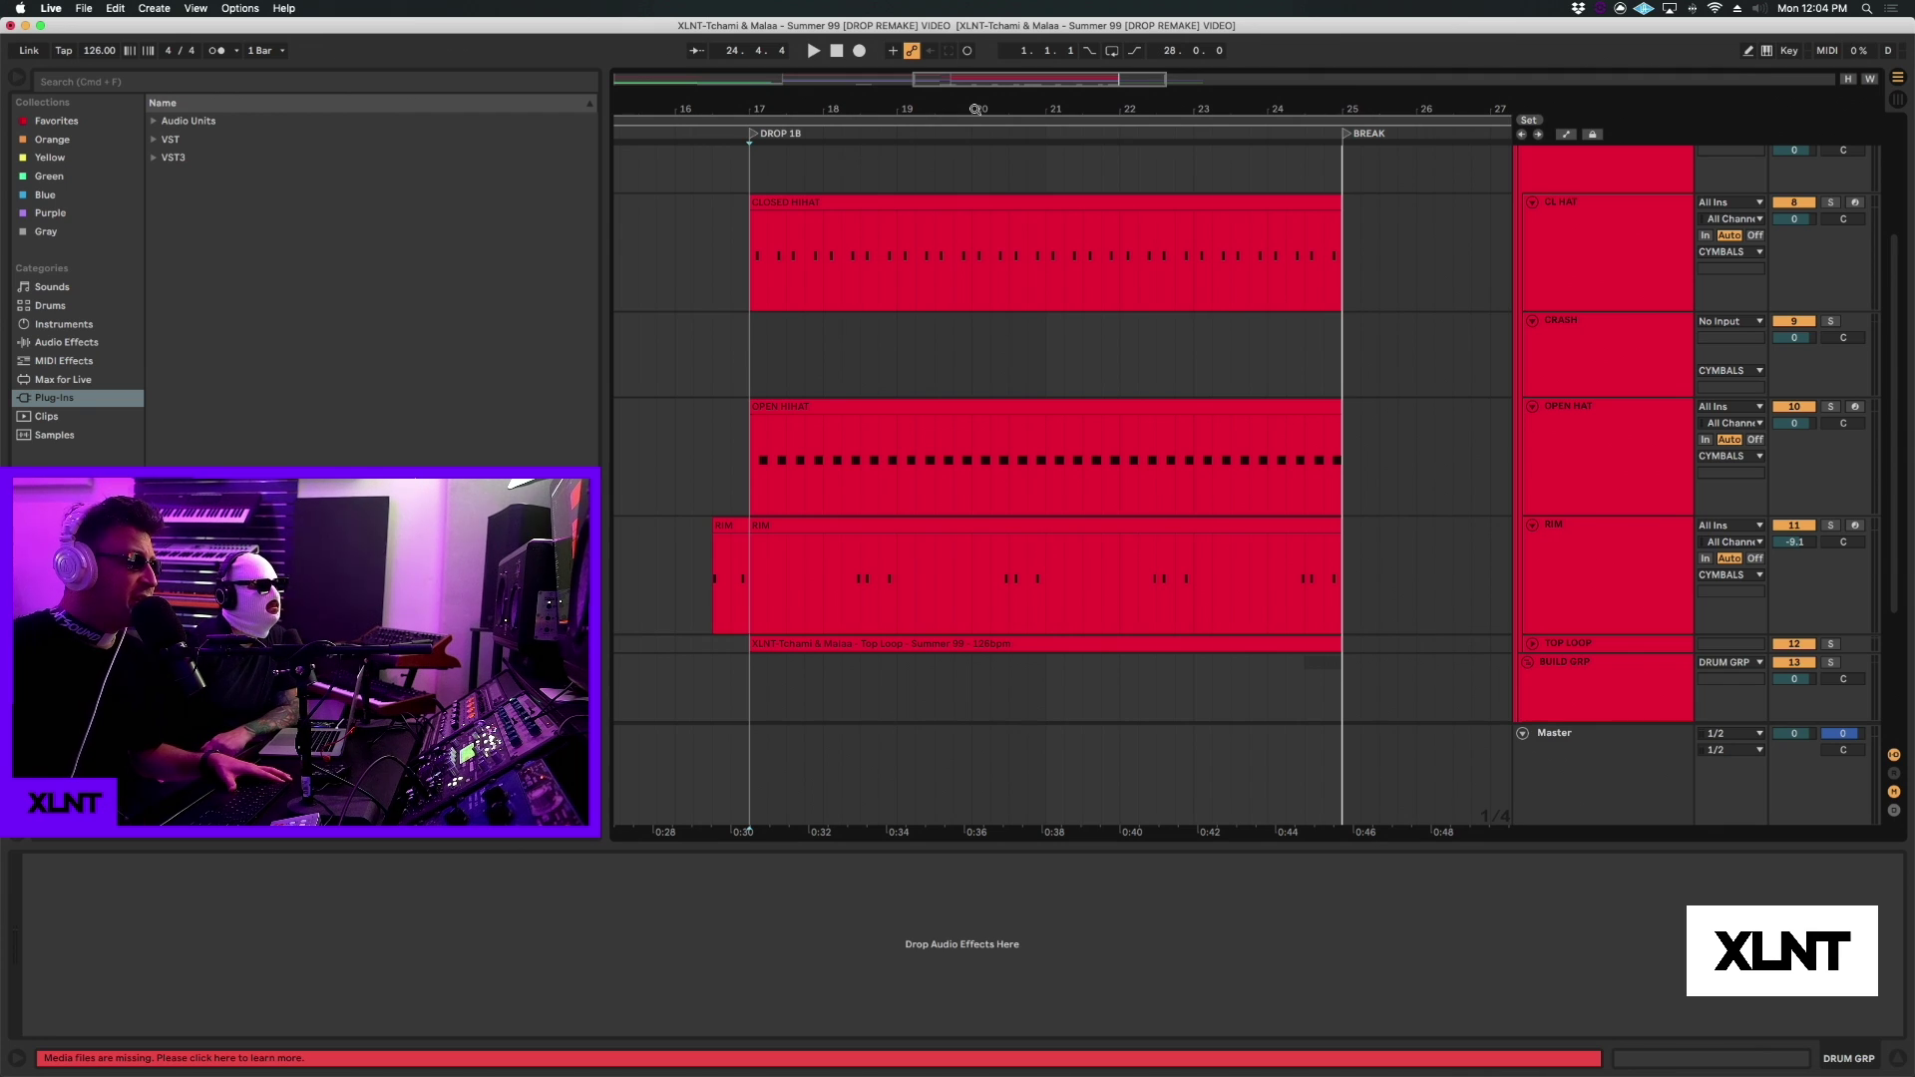
# Step: Fold DRUM GRP and unfold DROP GRP to expose its two LD - WHISTLER tracks
pyautogui.scroll(5, 1110, 249)
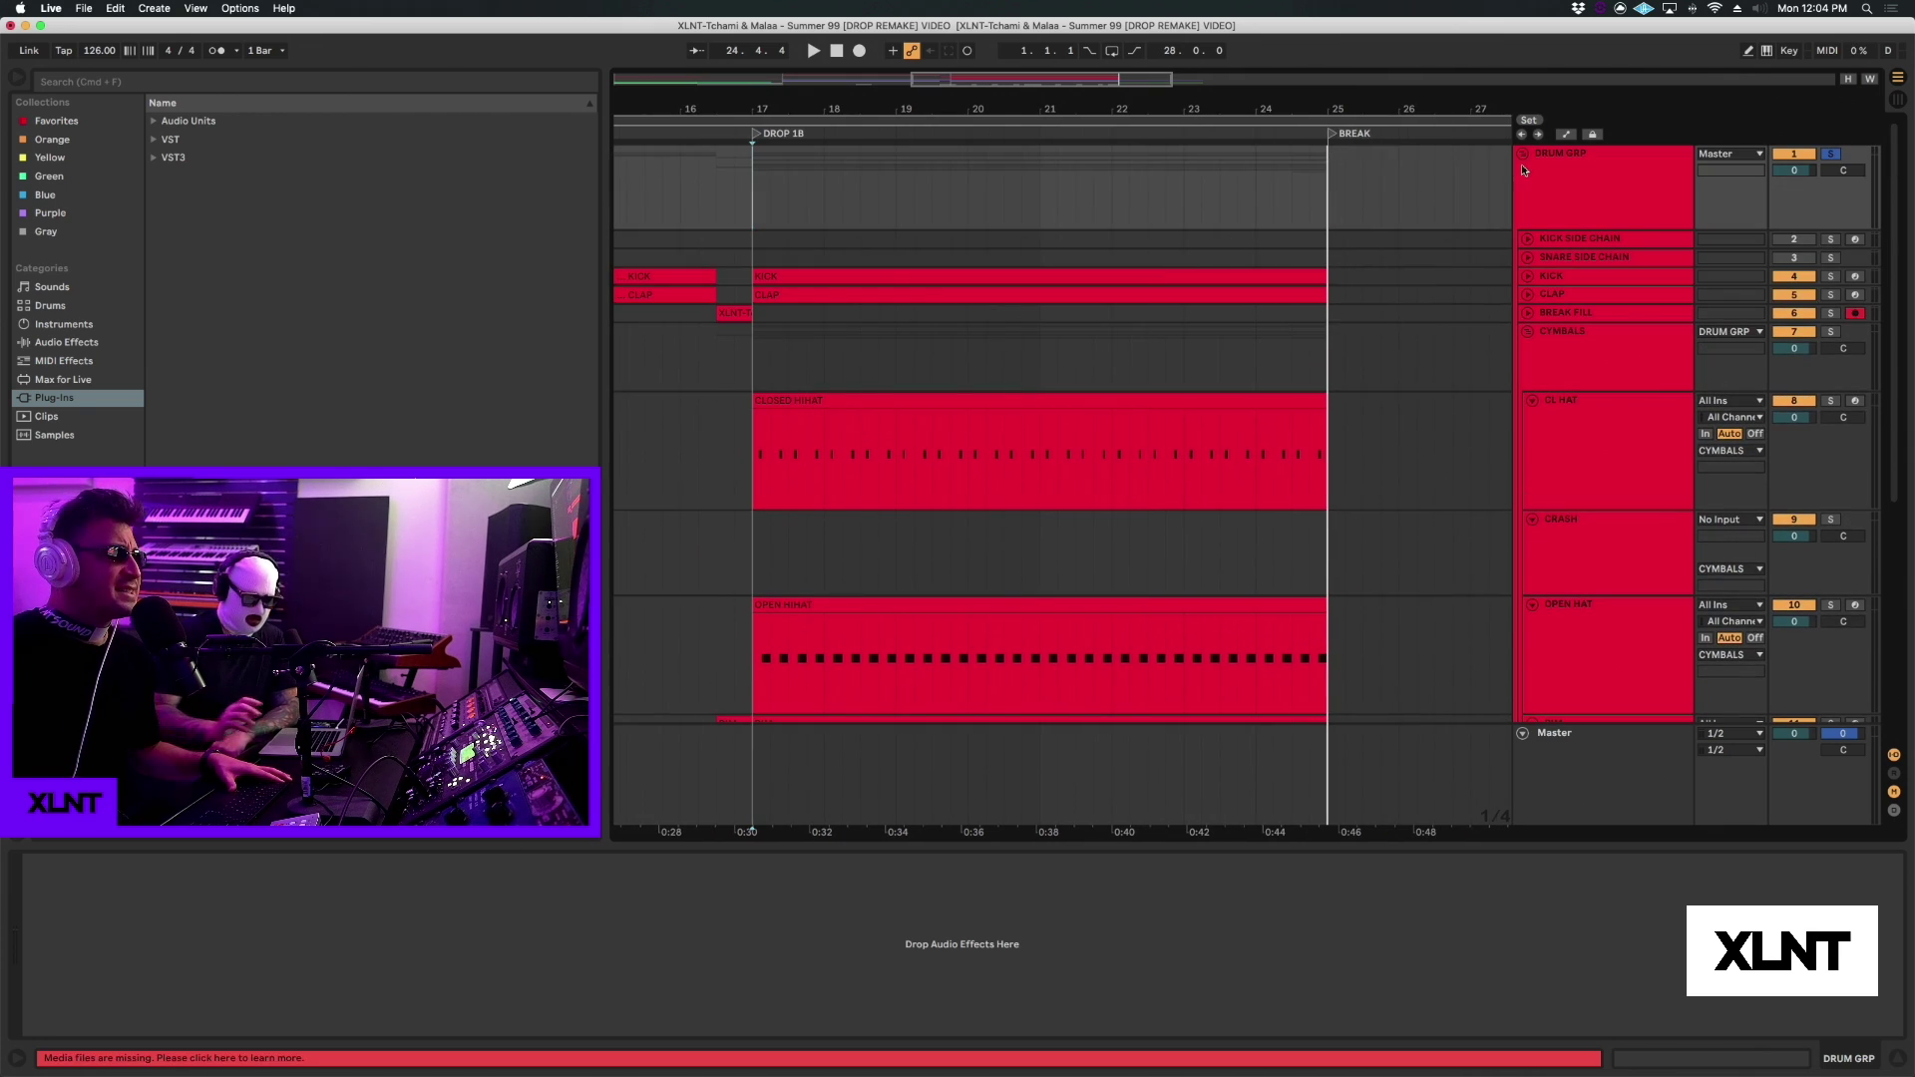
pyautogui.click(1520, 155)
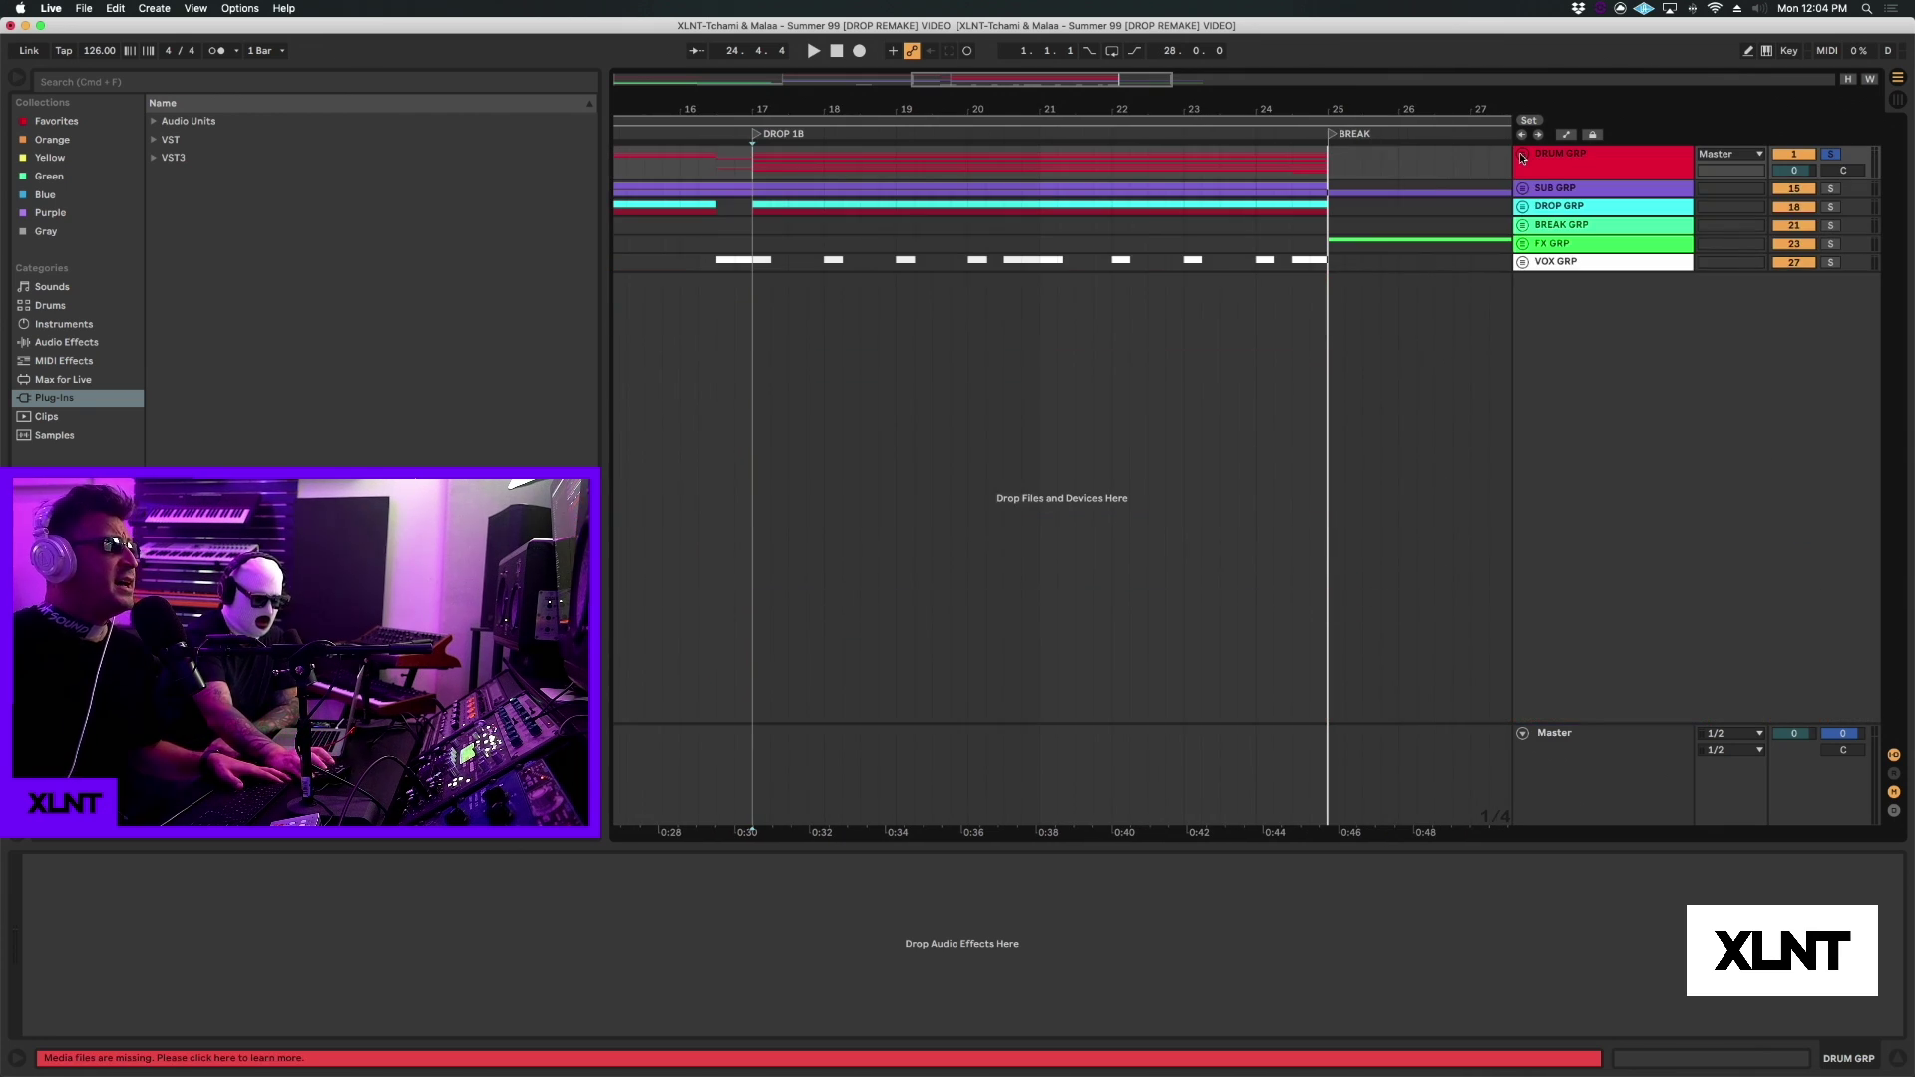
pyautogui.click(1521, 207)
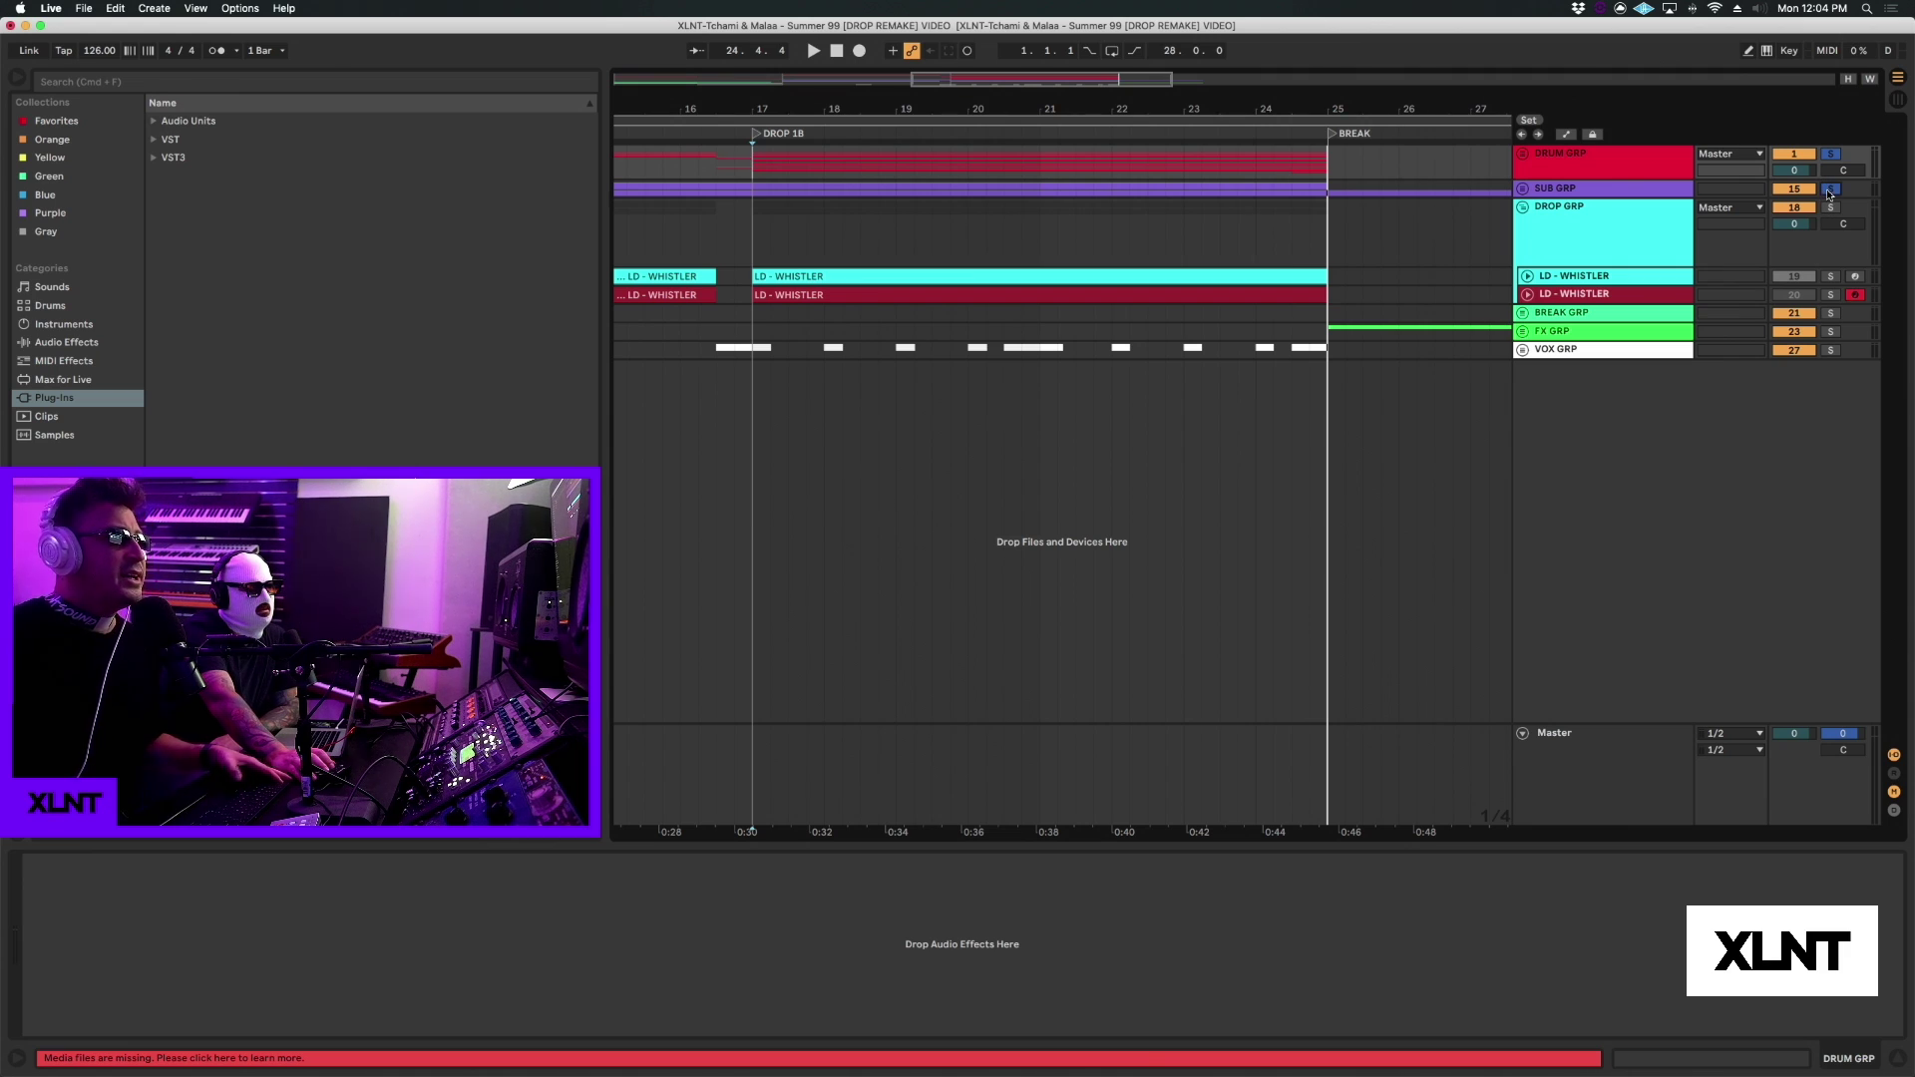
# Step: Audition DROP 1B with SUB GRP soloed alongside the drums, unfolding SUB GRP and selecting SUB - LOW
pyautogui.press('space')
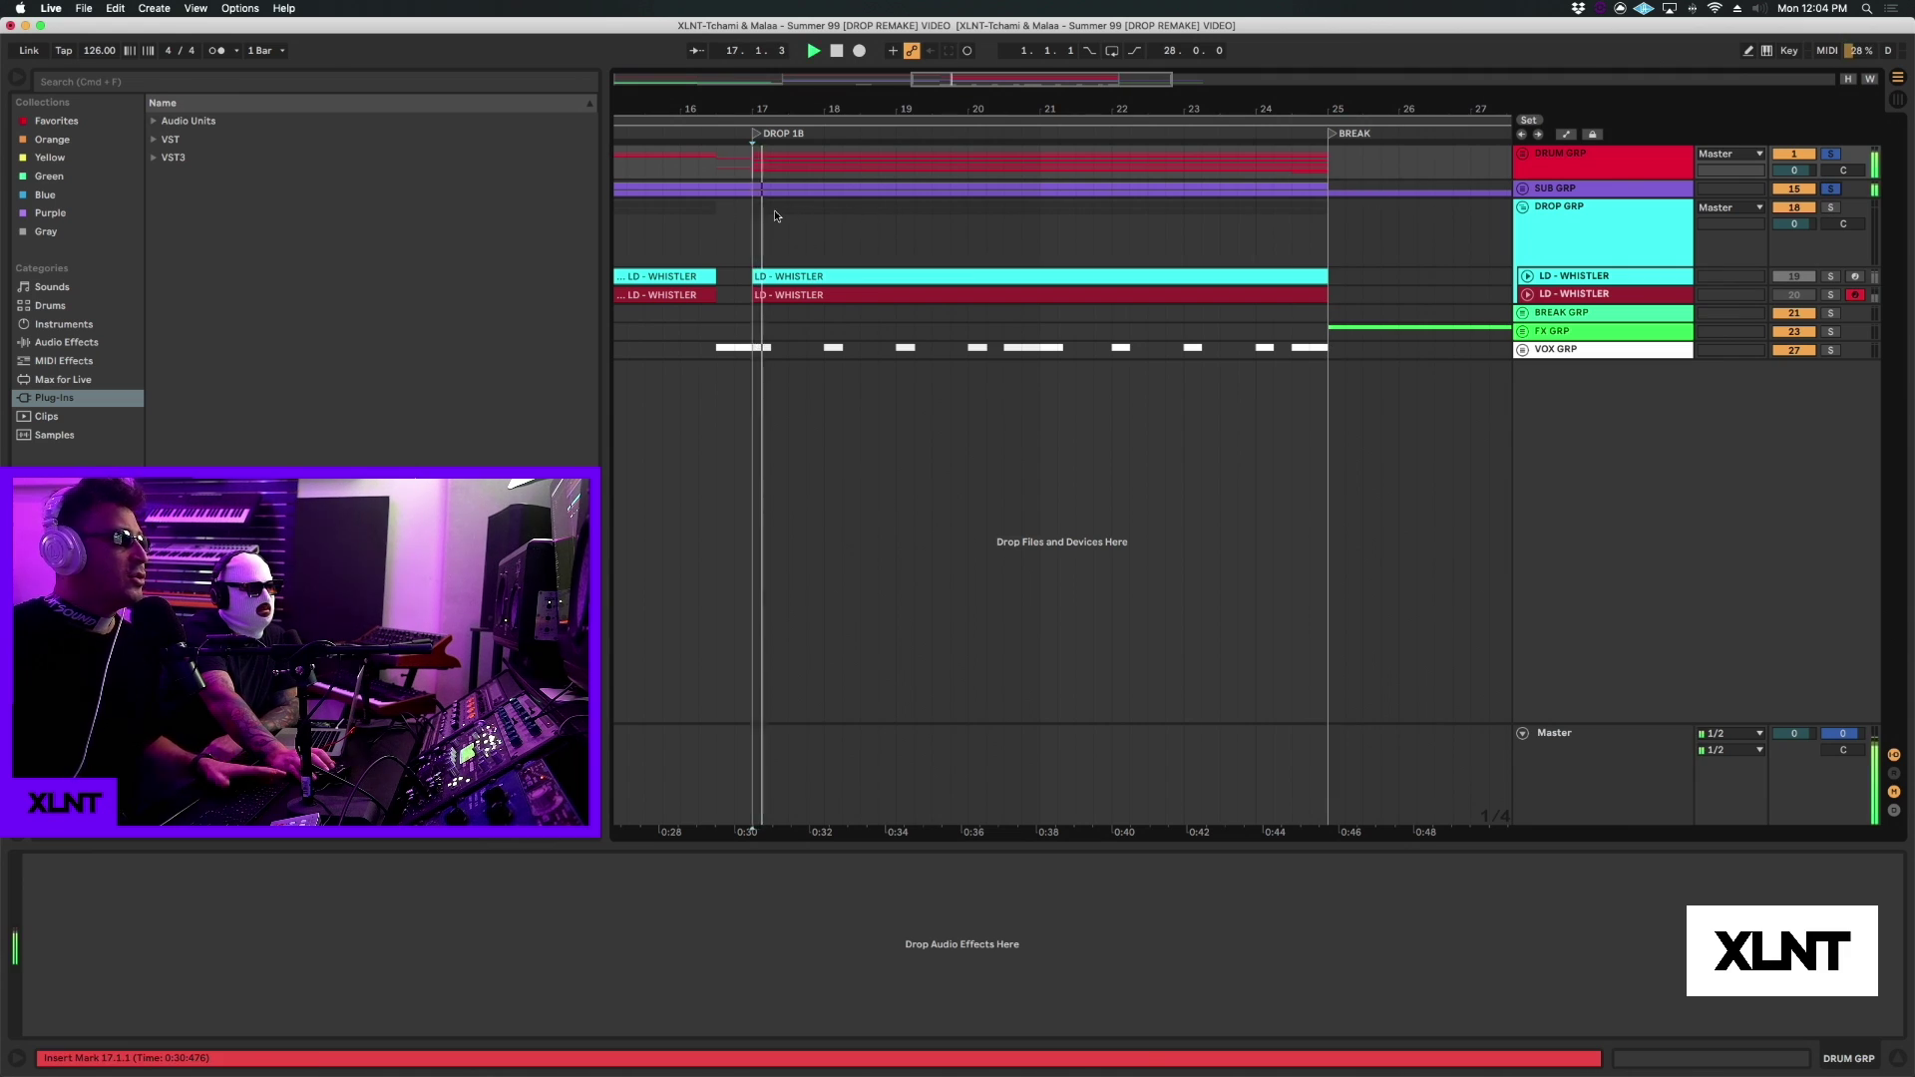
pyautogui.click(1523, 190)
pyautogui.click(1588, 265)
pyautogui.press('space')
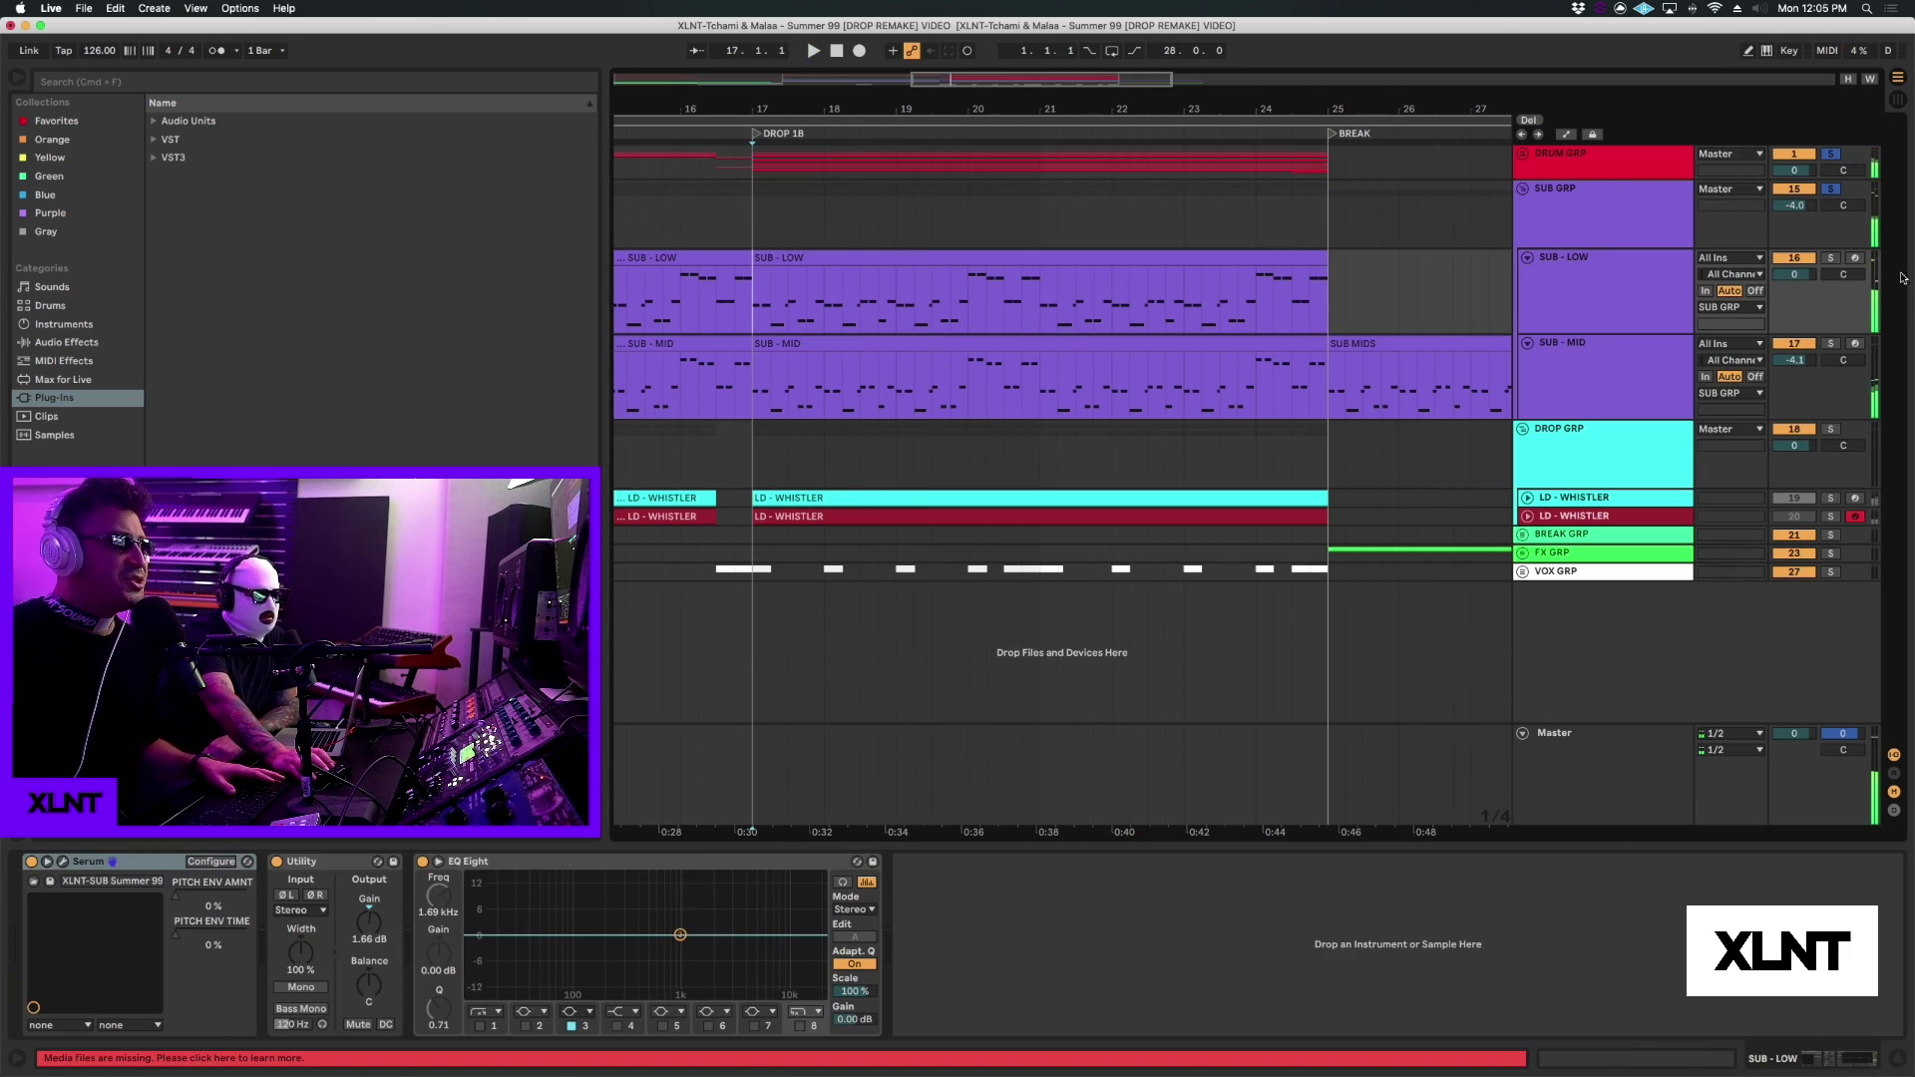
# Step: Solo the SUB - LOW track and audition it from DROP 1B
pyautogui.click(1830, 258)
pyautogui.press('space')
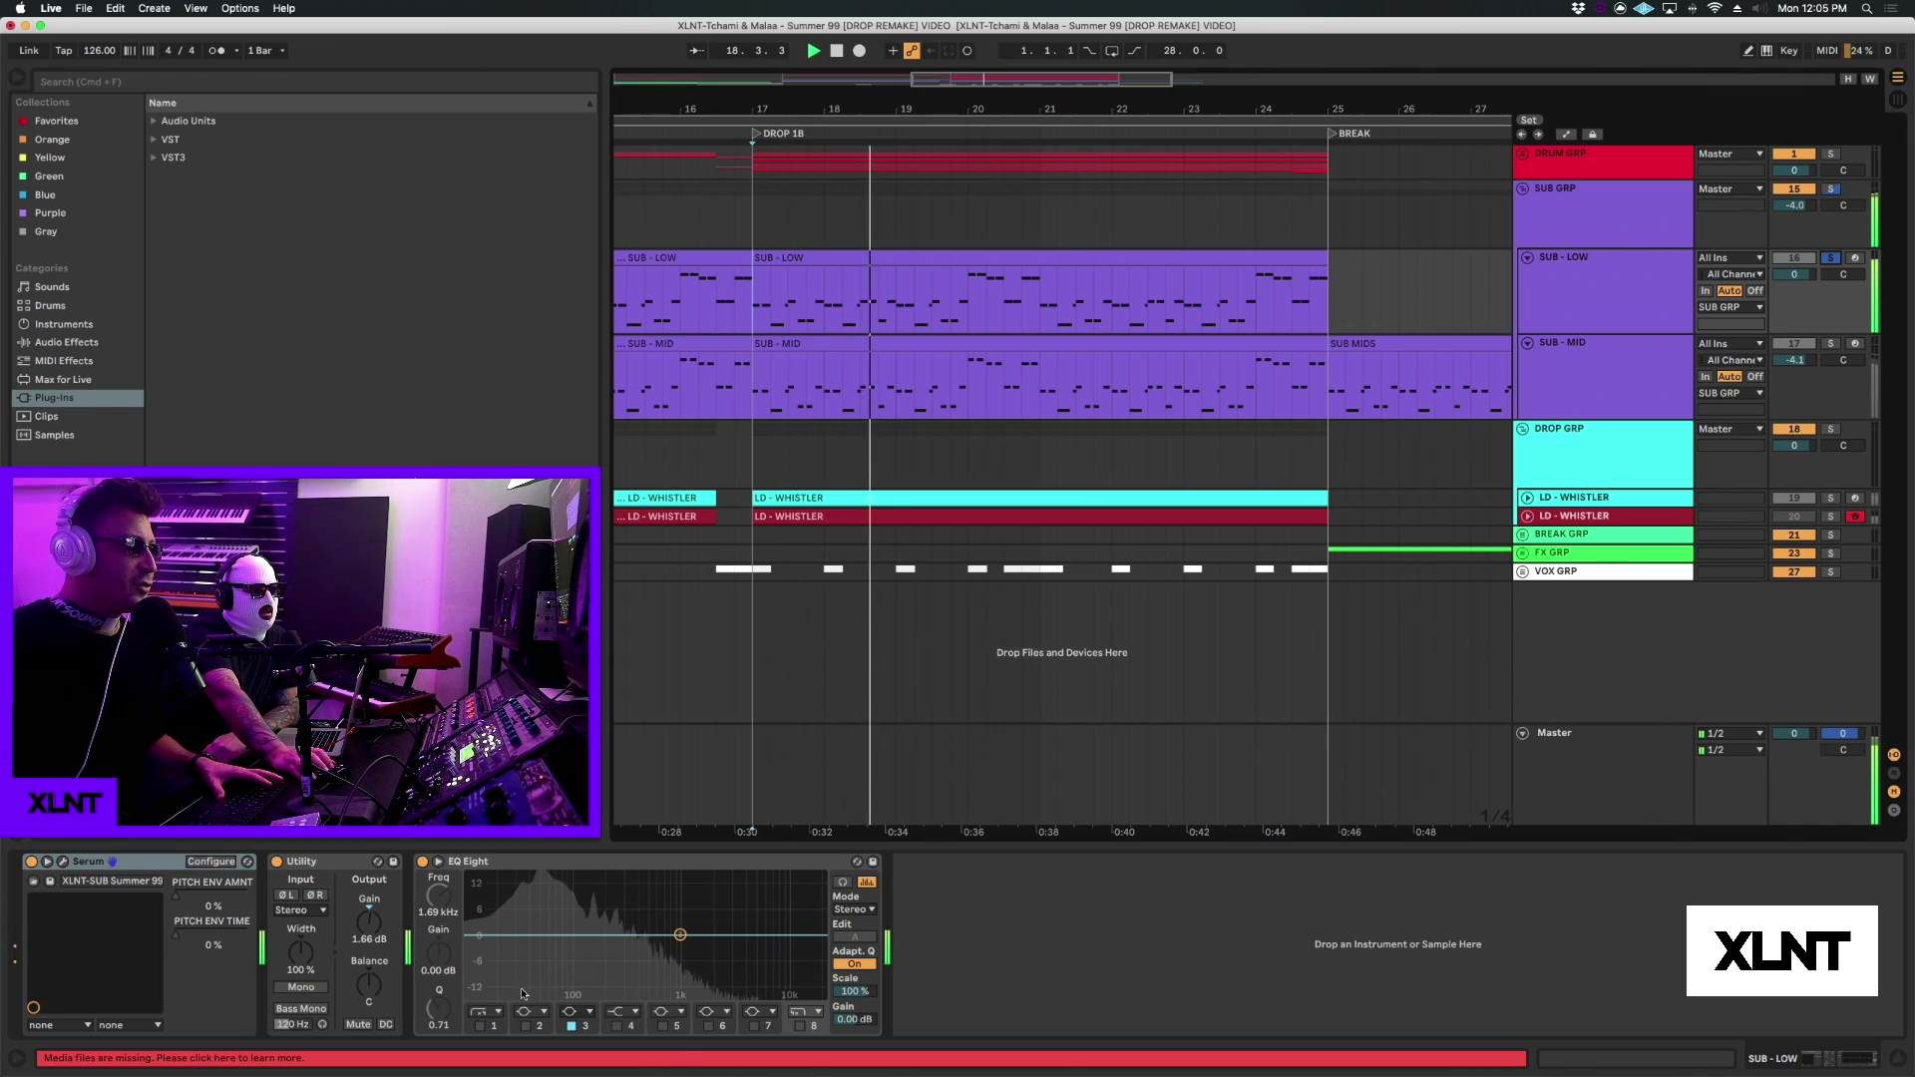
pyautogui.press('space')
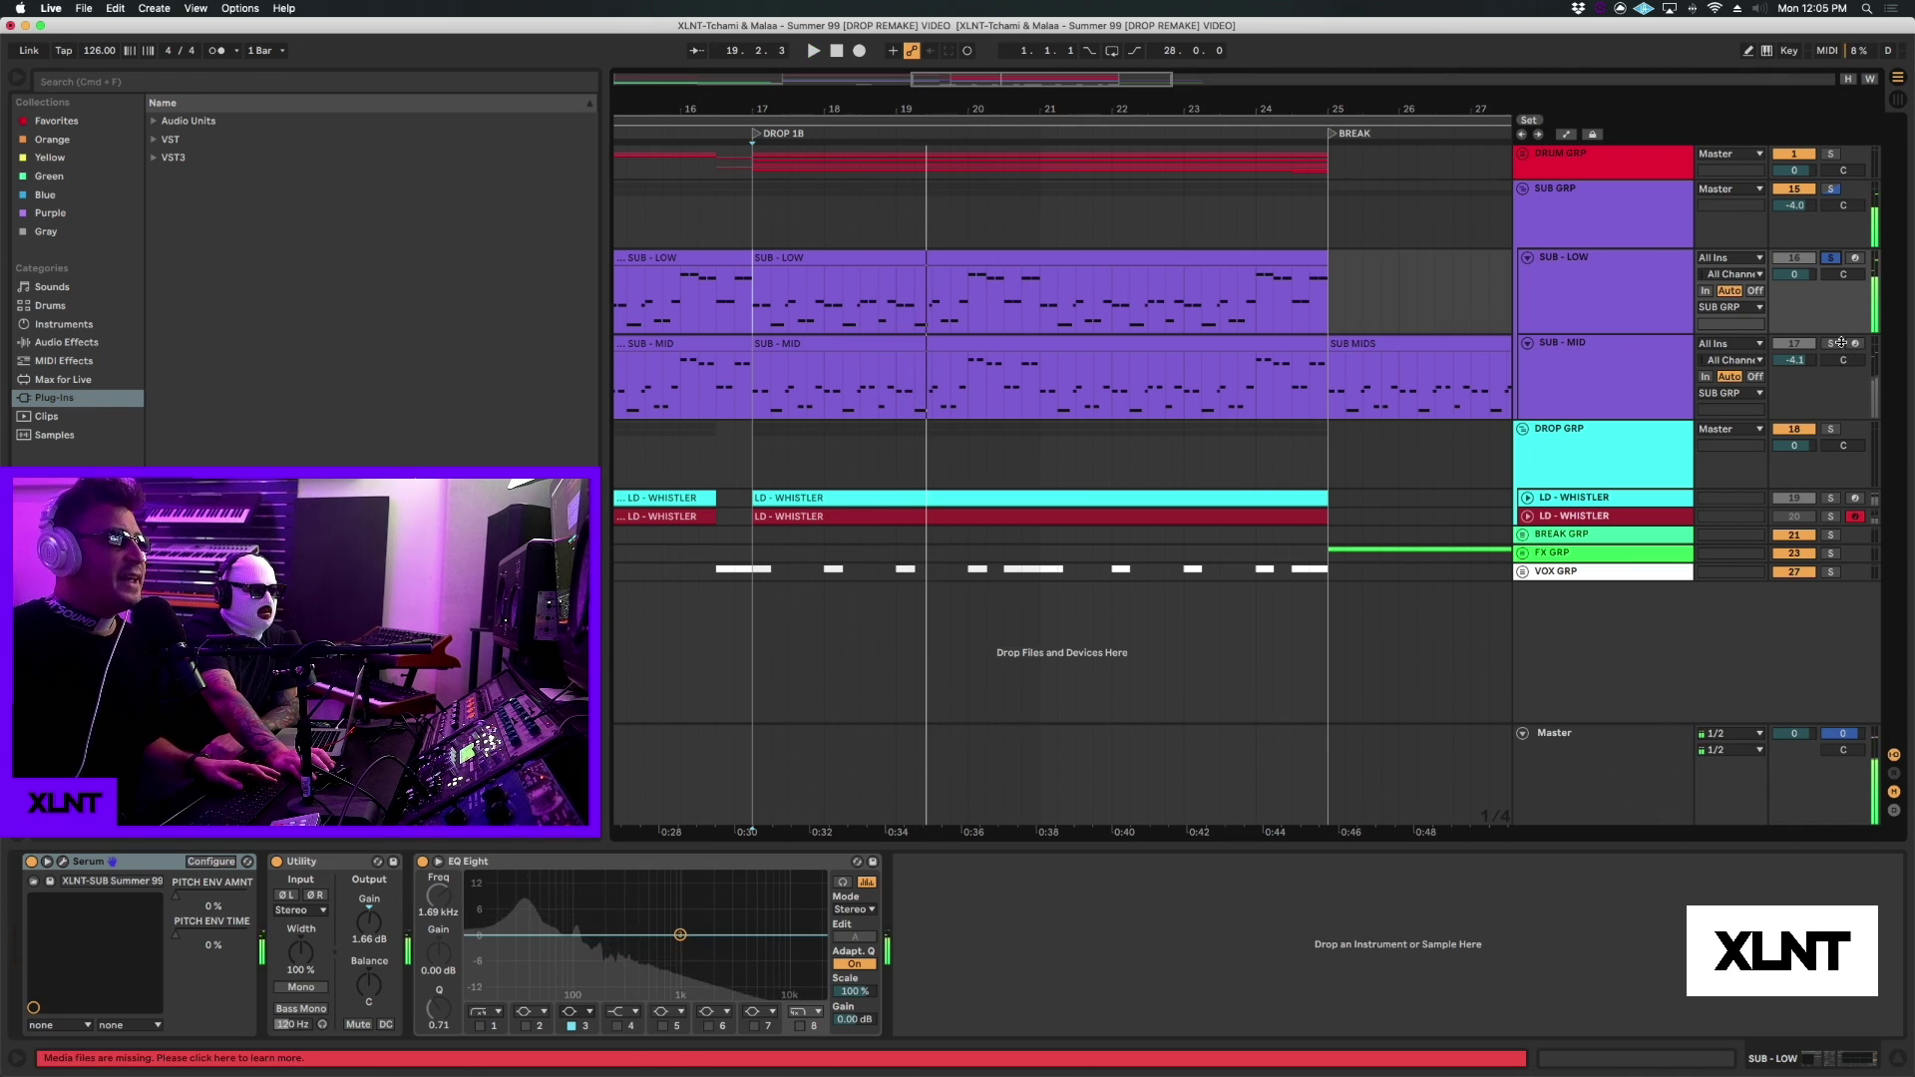
# Step: Solo the SUB - MID track and audition it from DROP 1B, adding SUB - LOW during playback to hear both layers
pyautogui.click(1830, 344)
pyautogui.press('space')
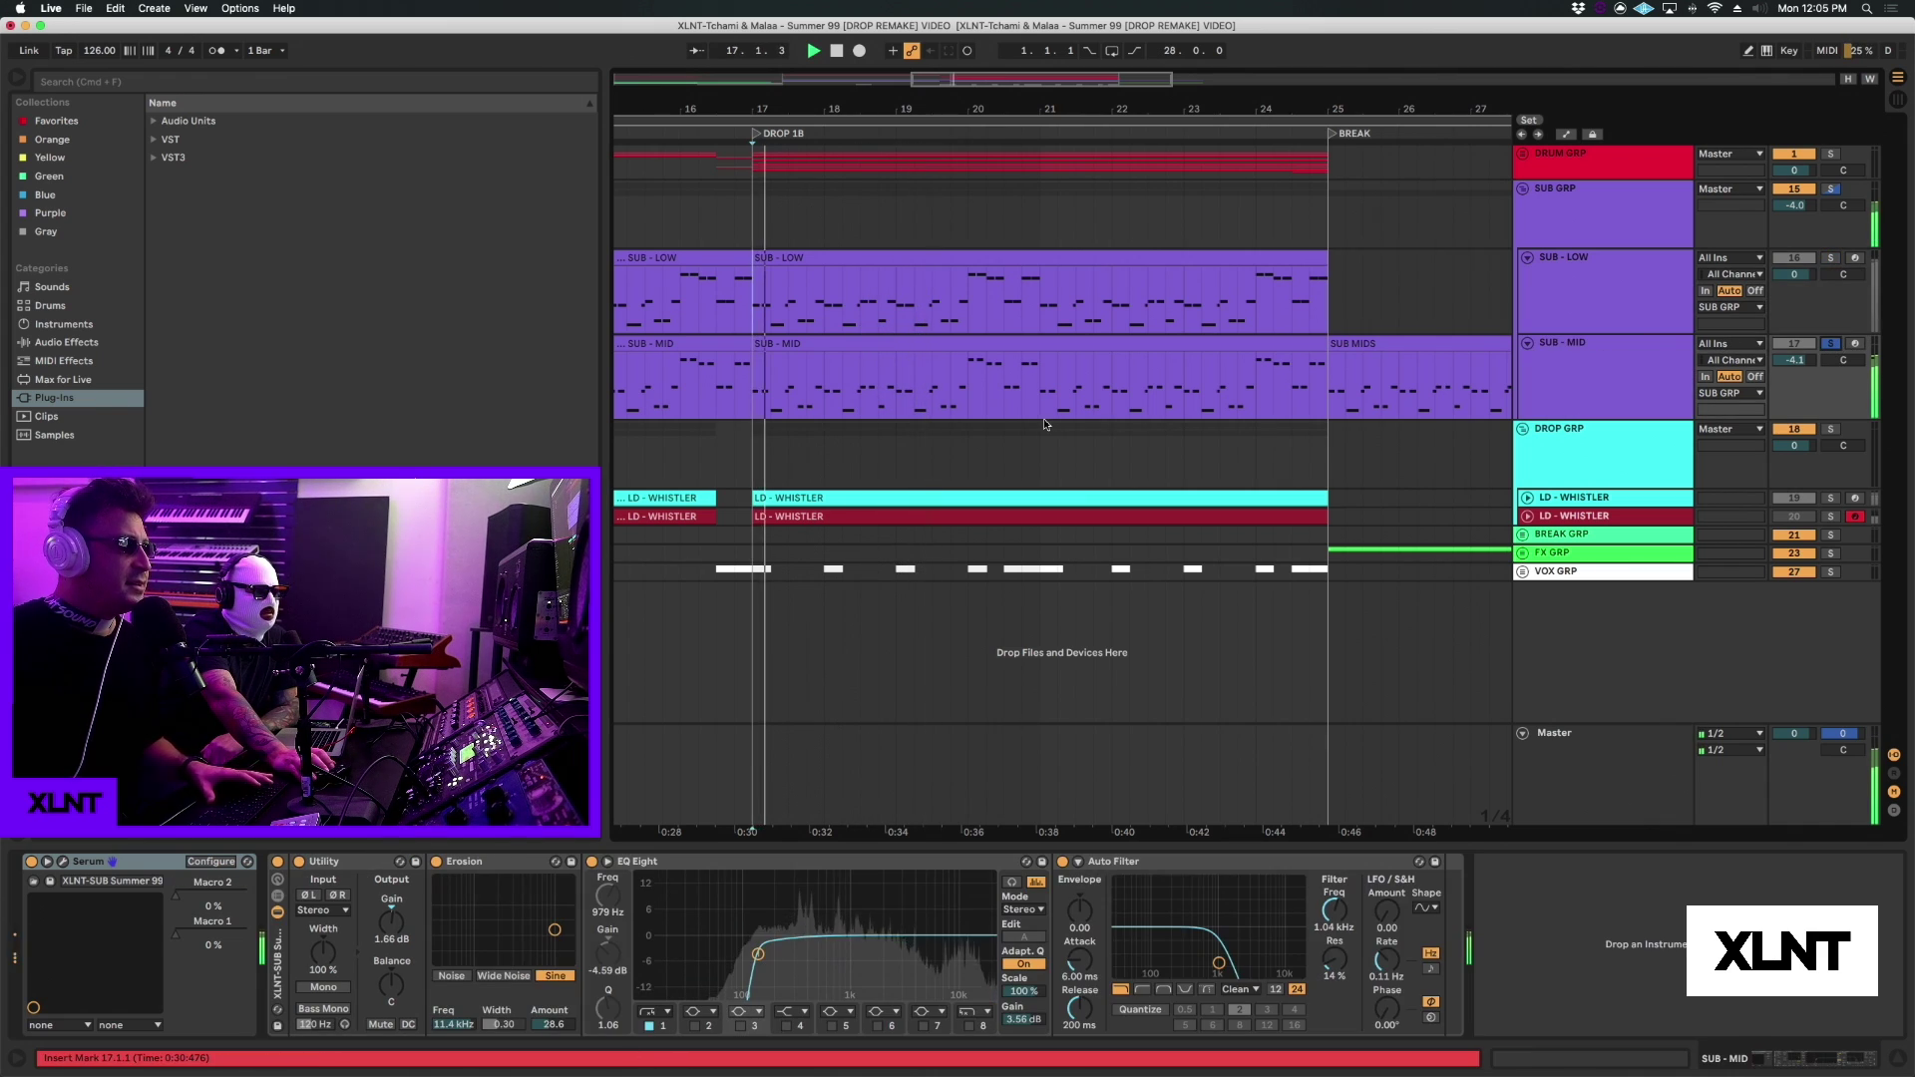
pyautogui.click(1830, 258)
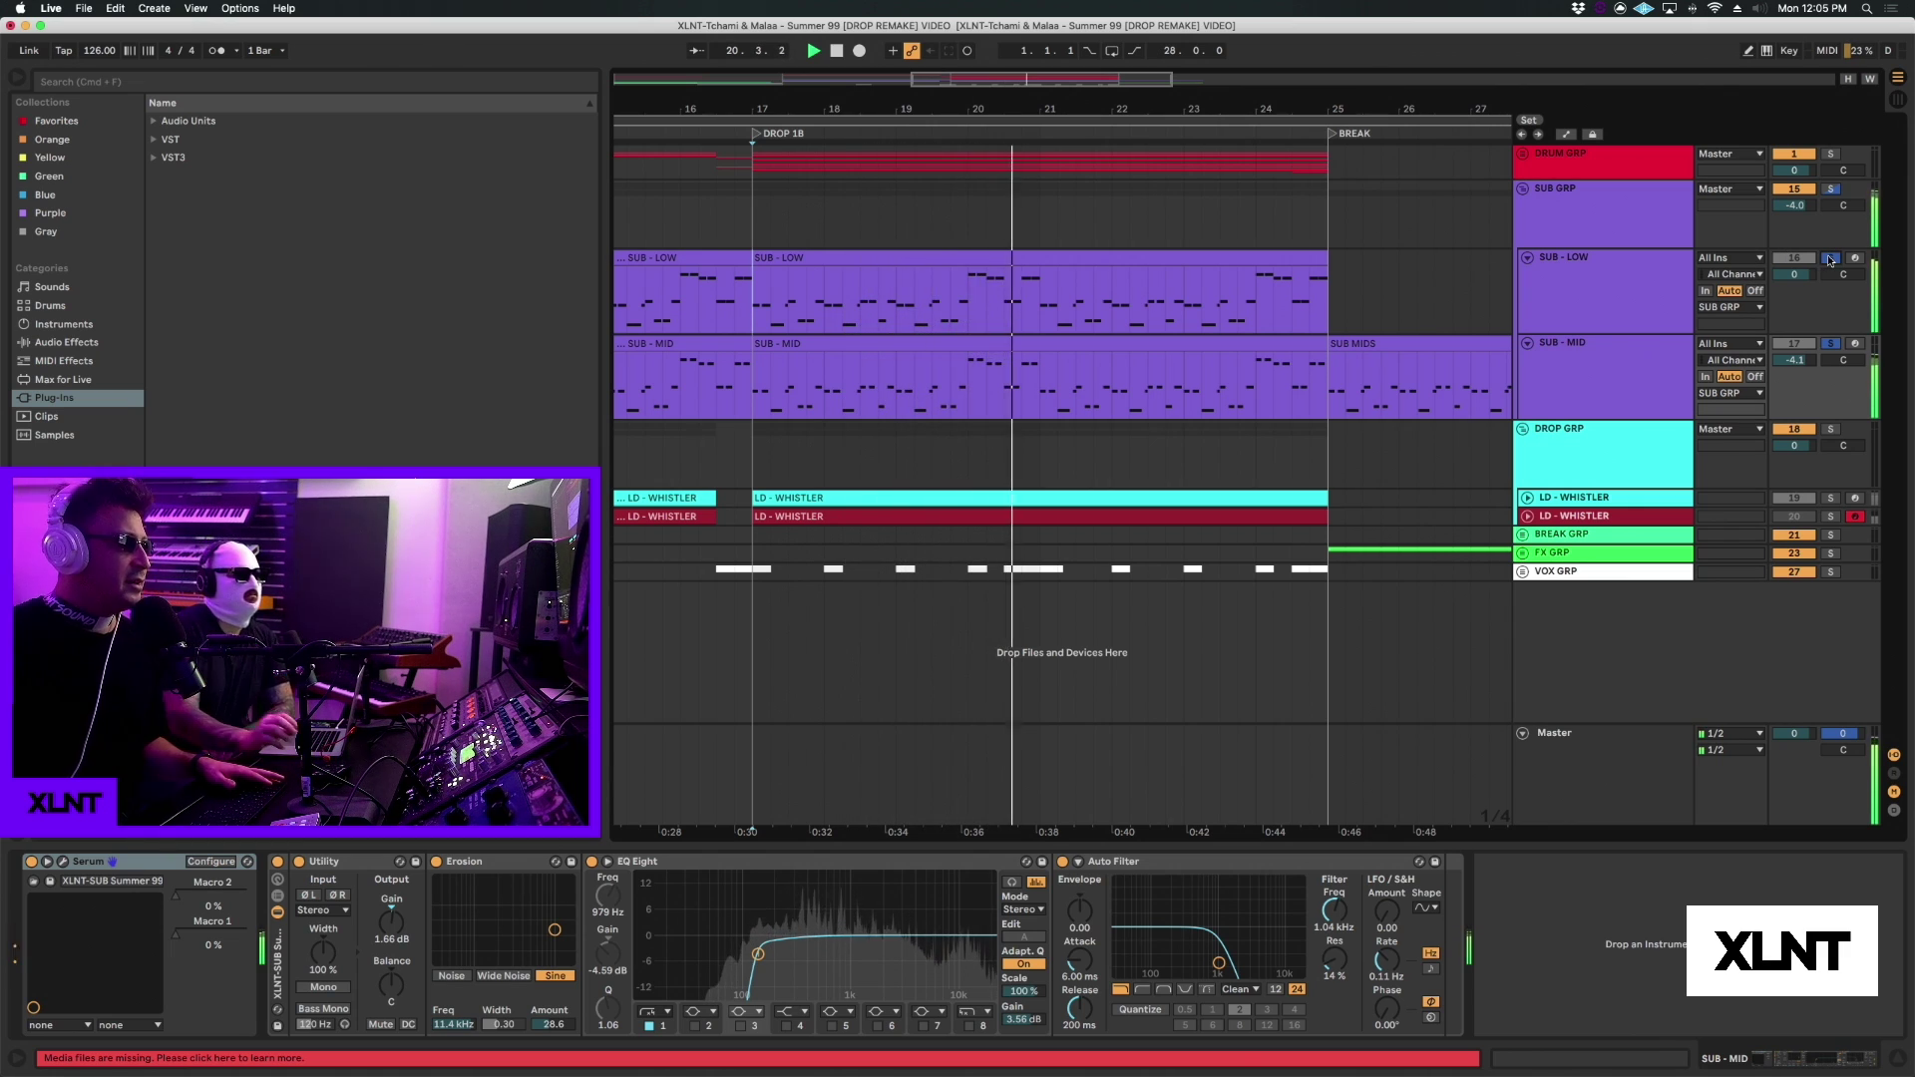
pyautogui.press('space')
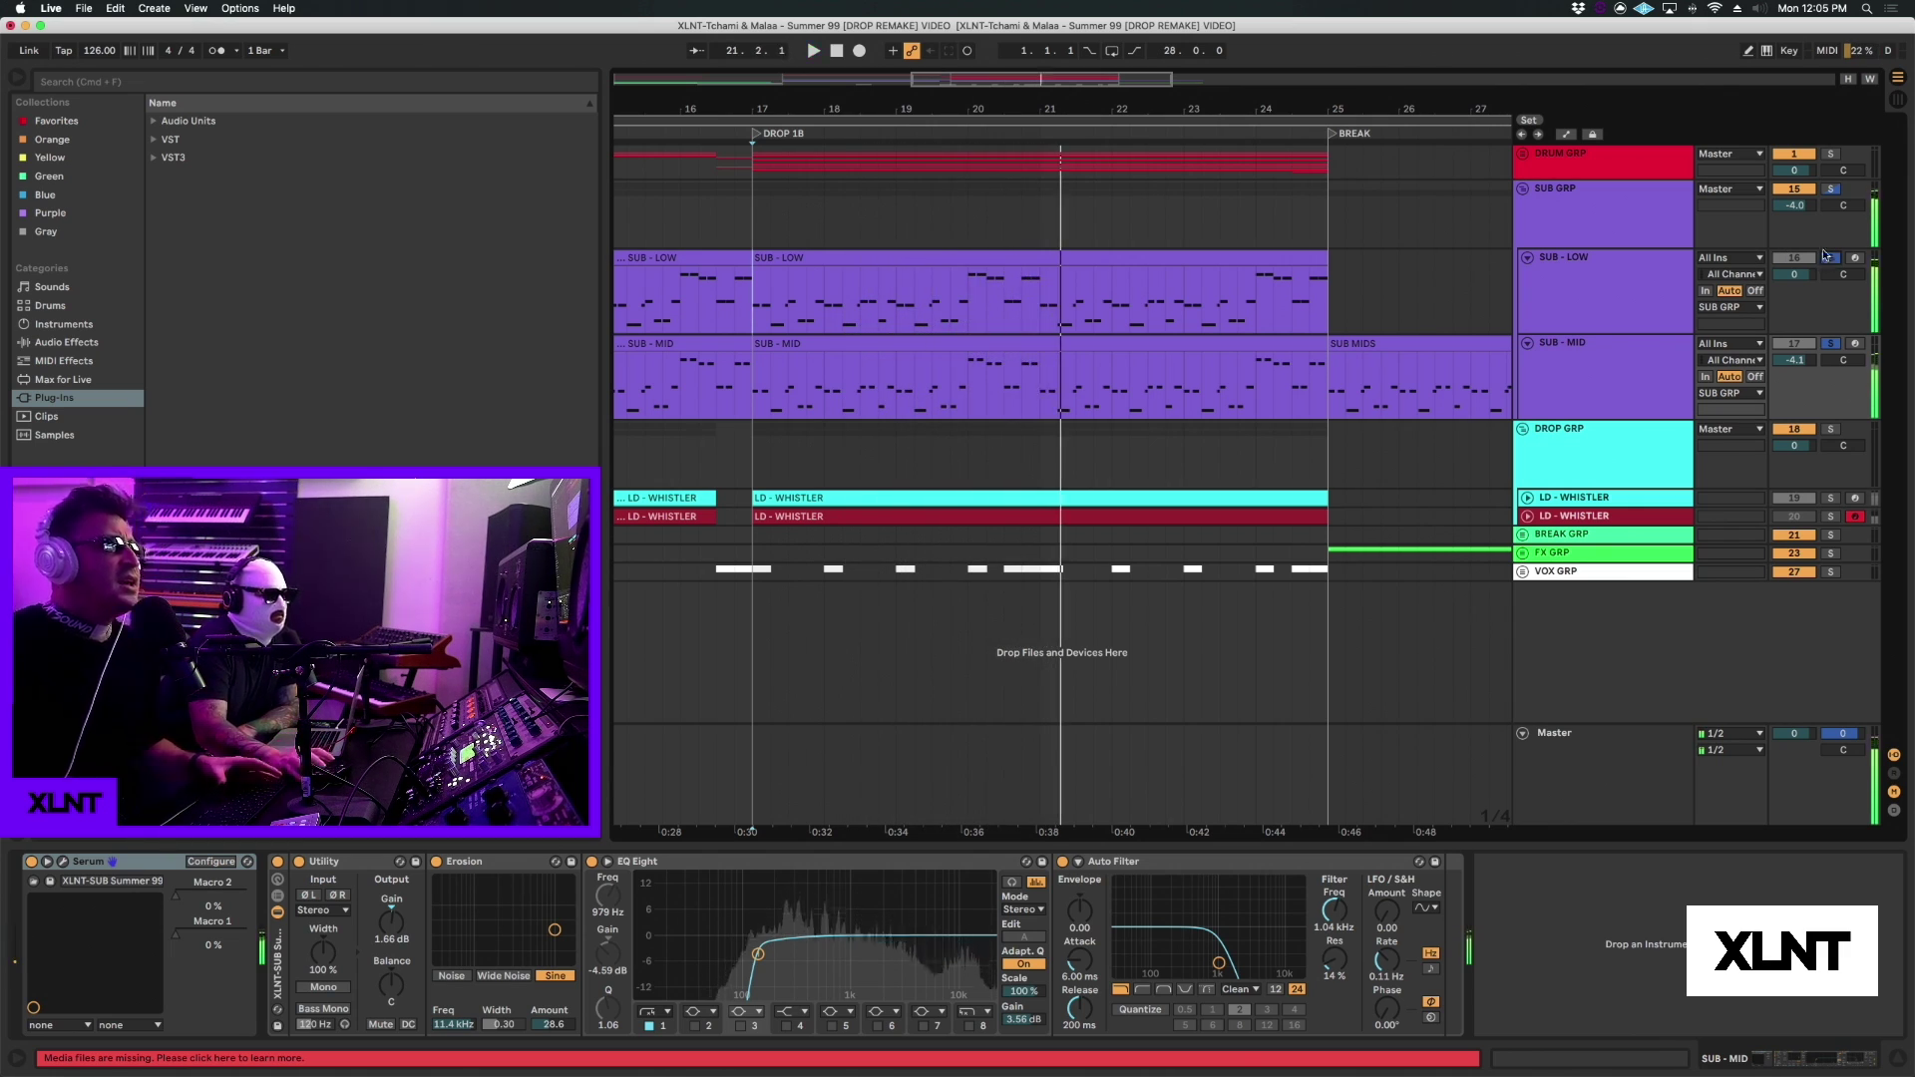
# Step: Audition SUB GRP and DROP GRP soloed together from DROP 1B, clearing the solos and folding SUB GRP when done
pyautogui.click(1832, 189)
pyautogui.click(1831, 430)
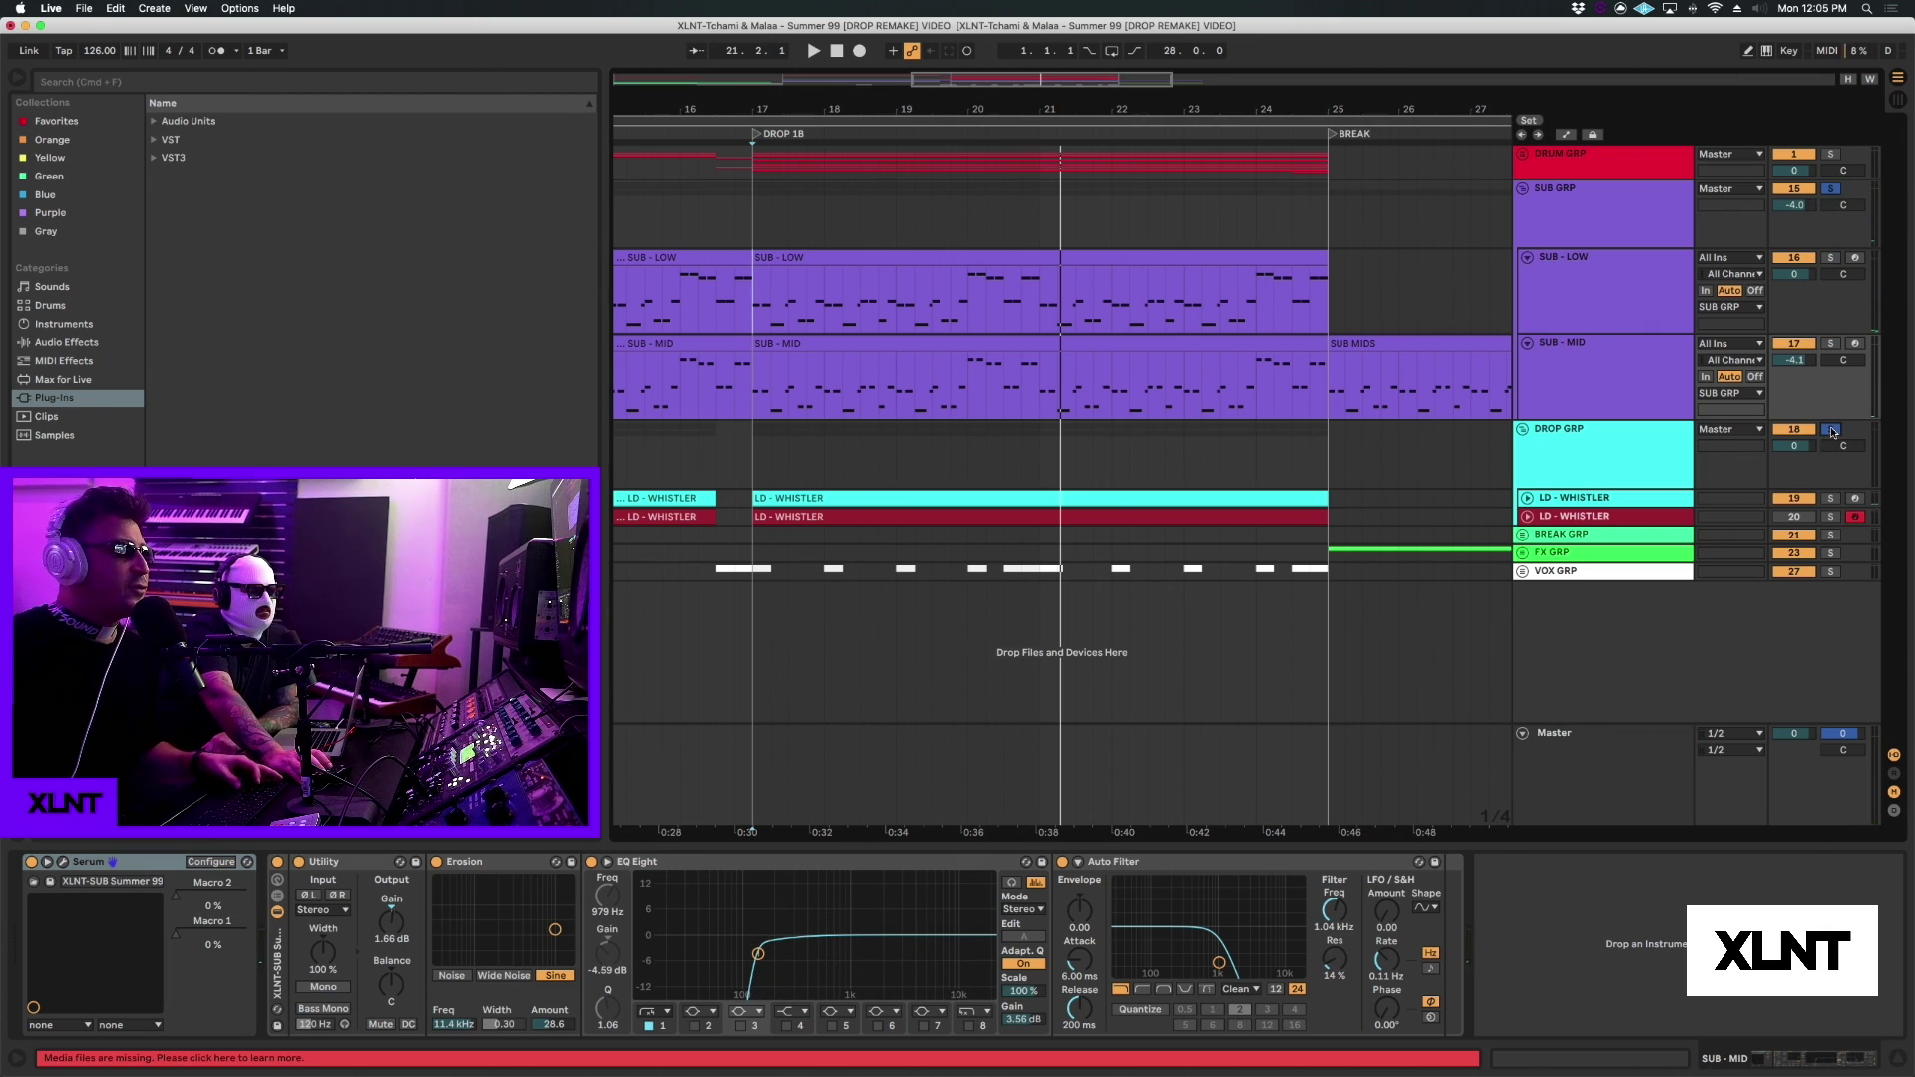
pyautogui.press('space')
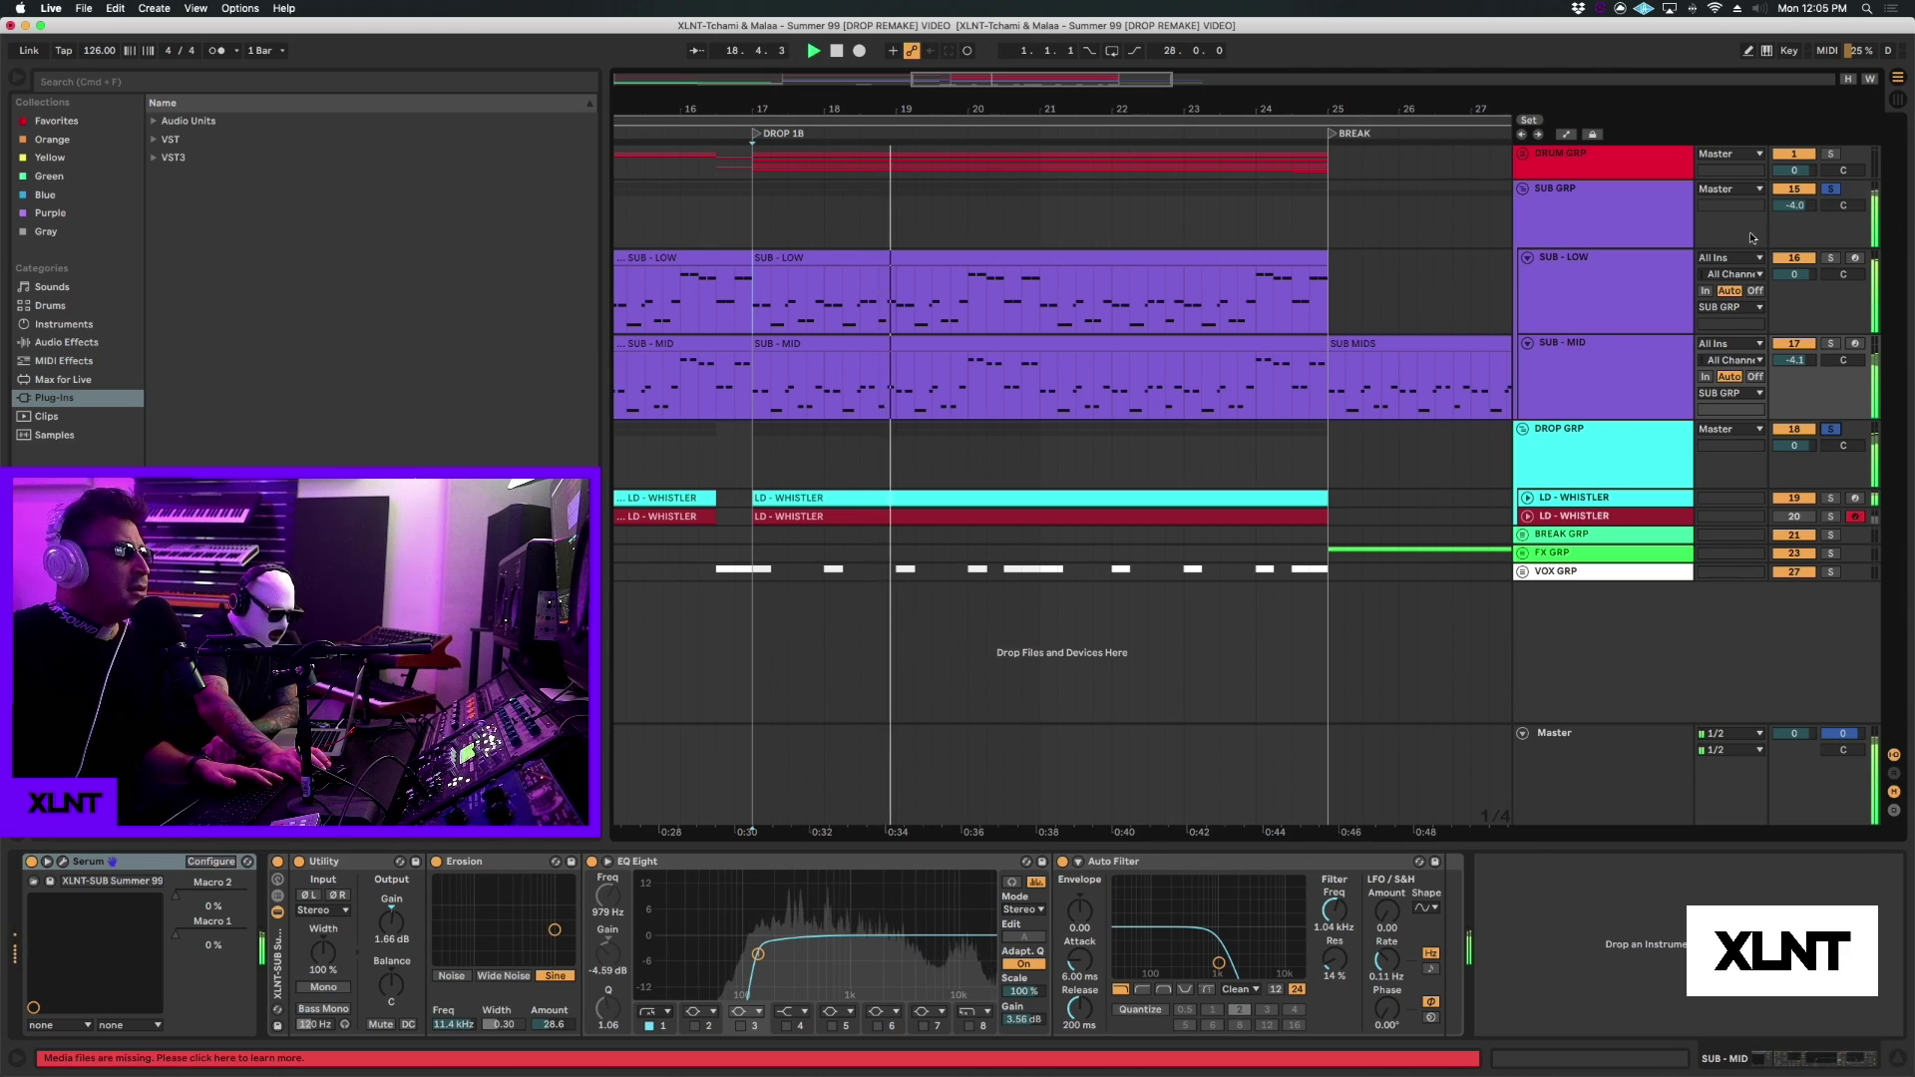
pyautogui.press('space')
pyautogui.click(1825, 191)
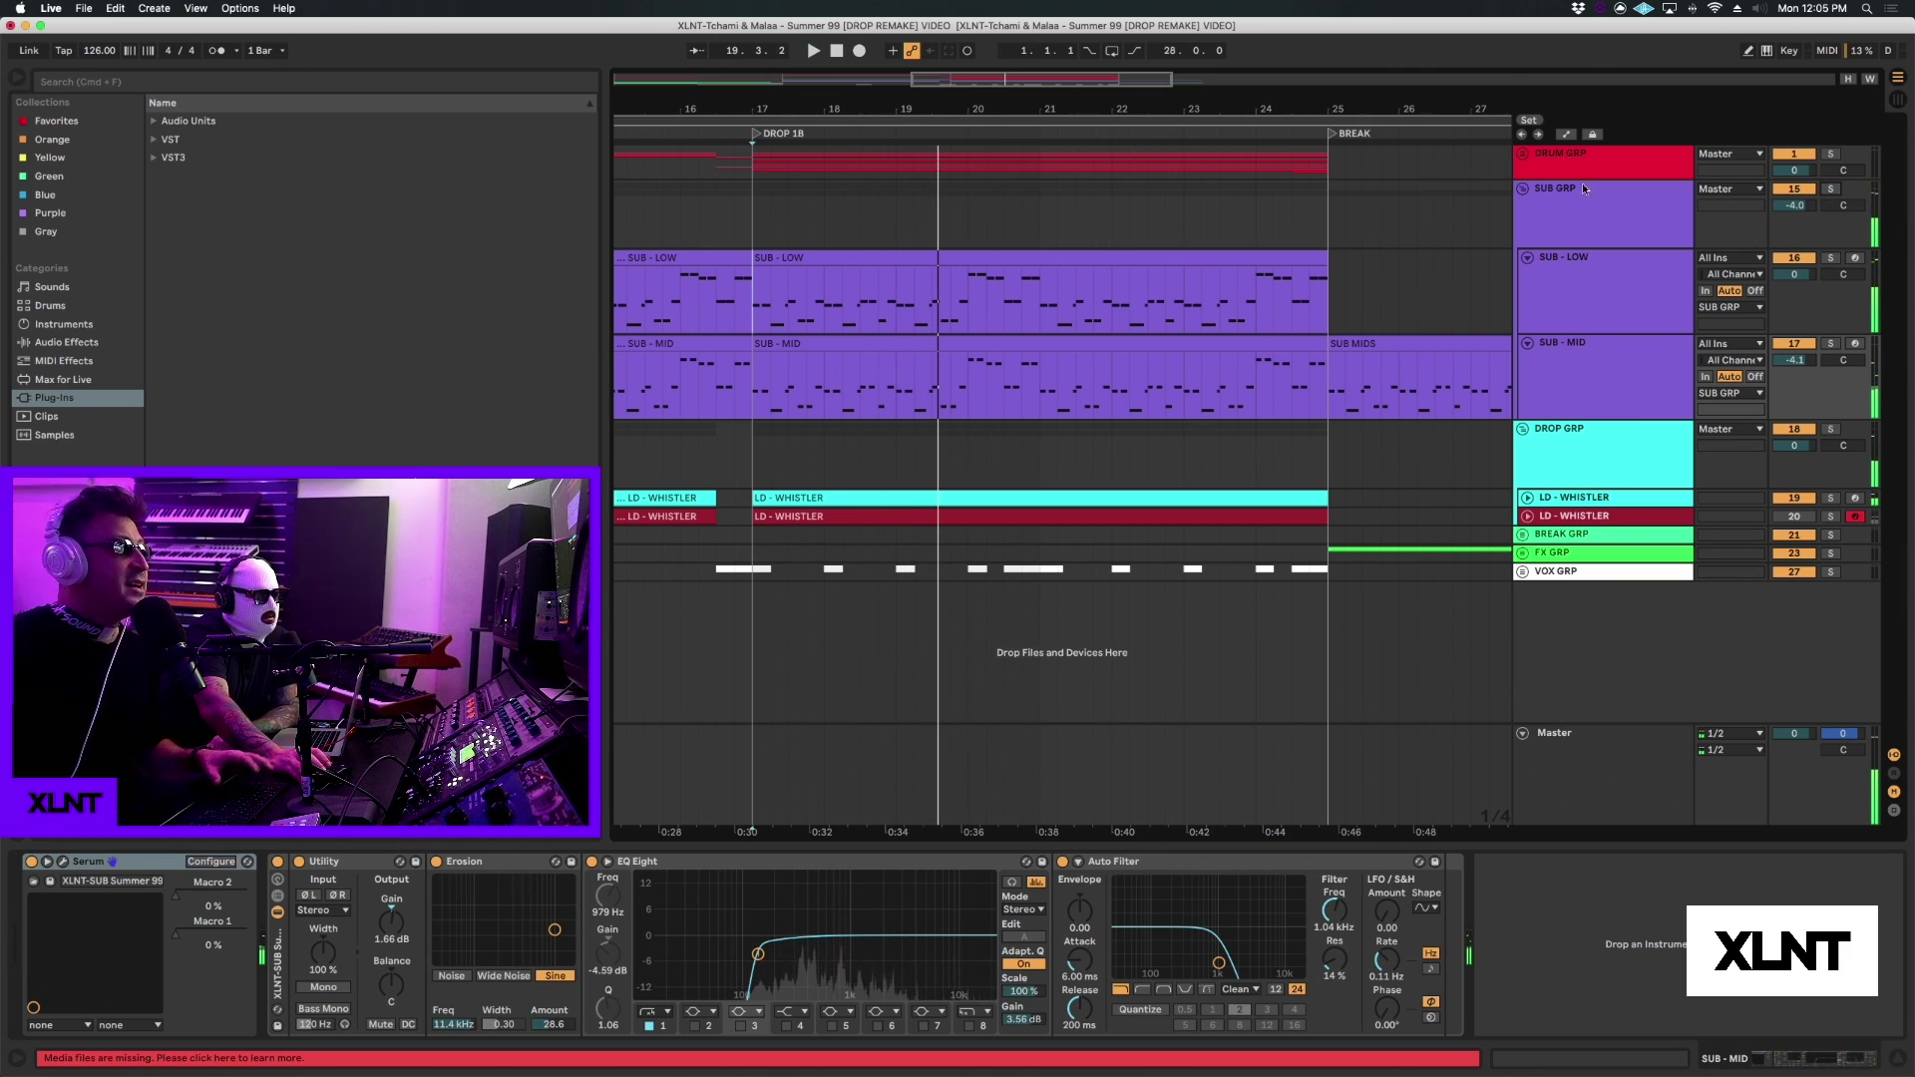
pyautogui.click(1520, 190)
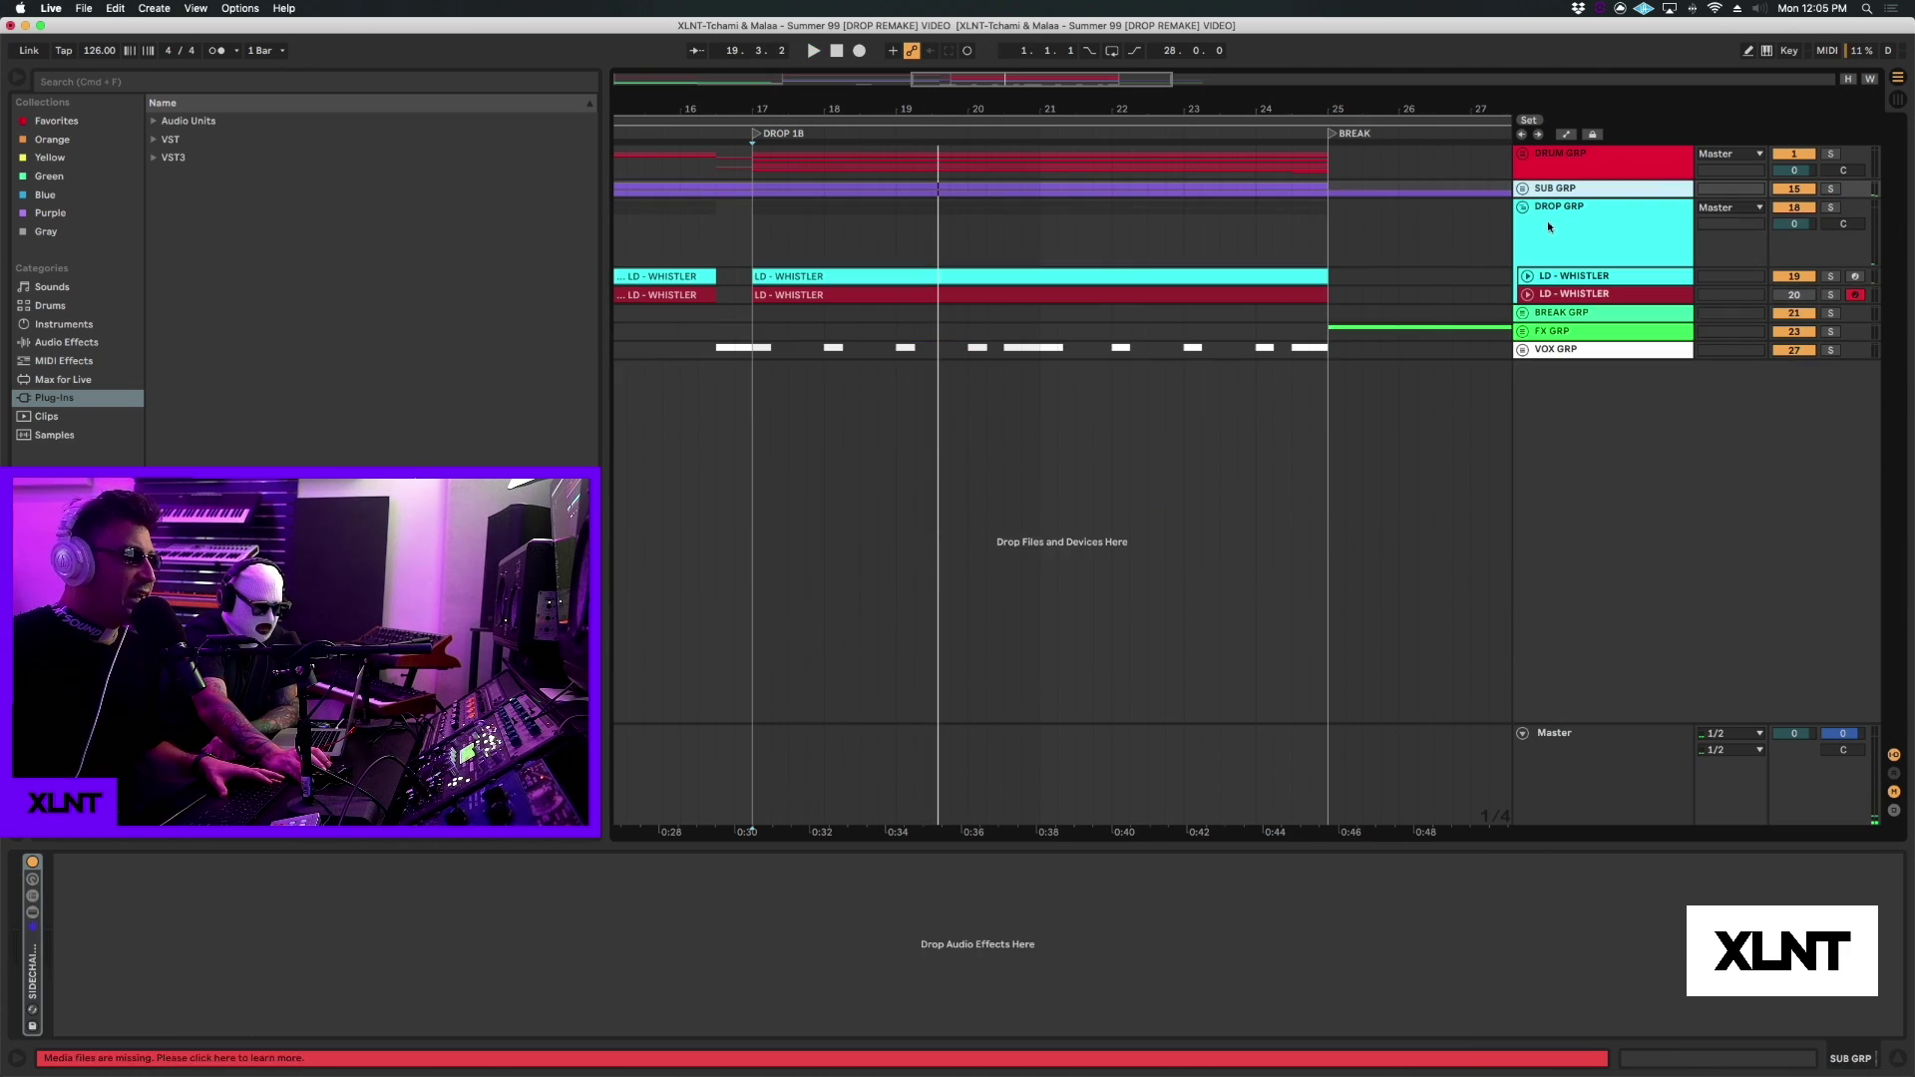
# Step: Unfold the red LD - WHISTLER track and open its Serum instrument window, placing it clear of the device chain
pyautogui.click(1556, 294)
pyautogui.click(1526, 295)
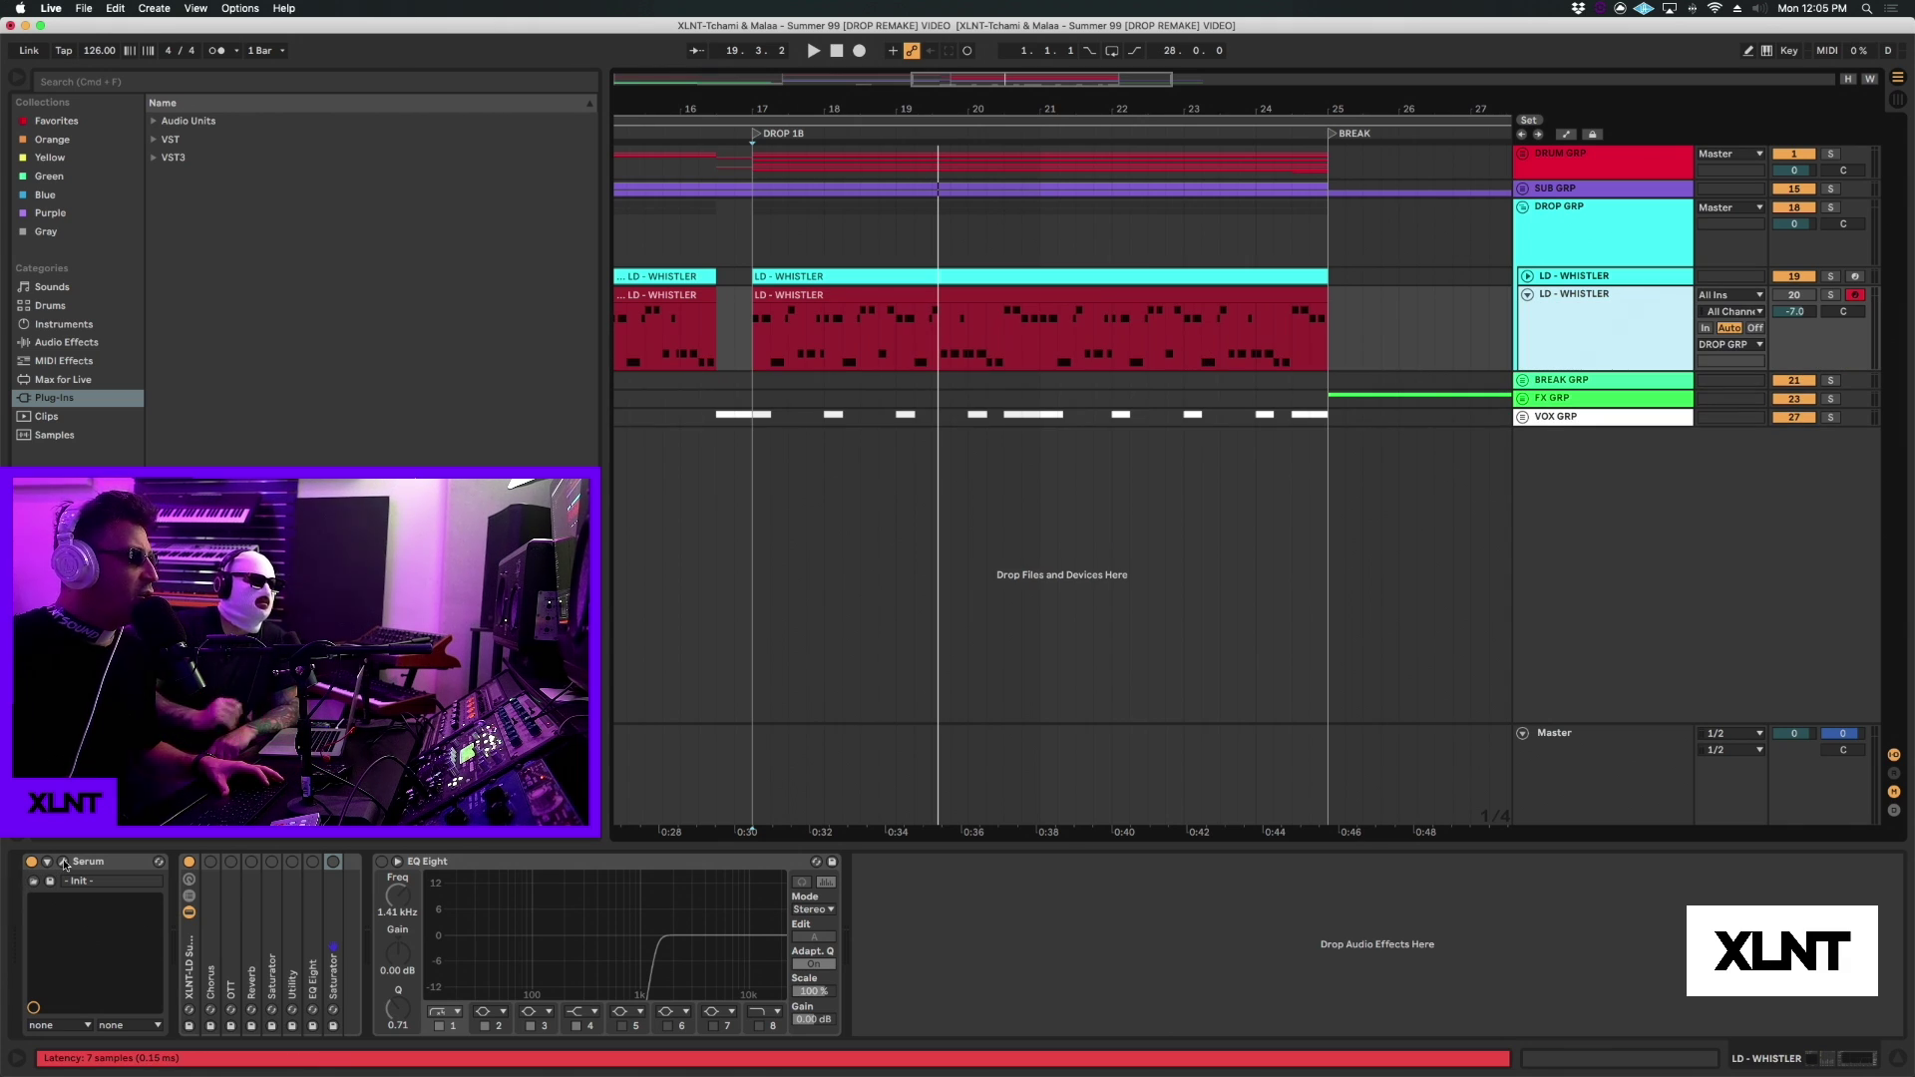
pyautogui.moveTo(965, 111); pyautogui.dragTo(942, 347)
pyautogui.moveTo(1476, 342); pyautogui.dragTo(1462, 284)
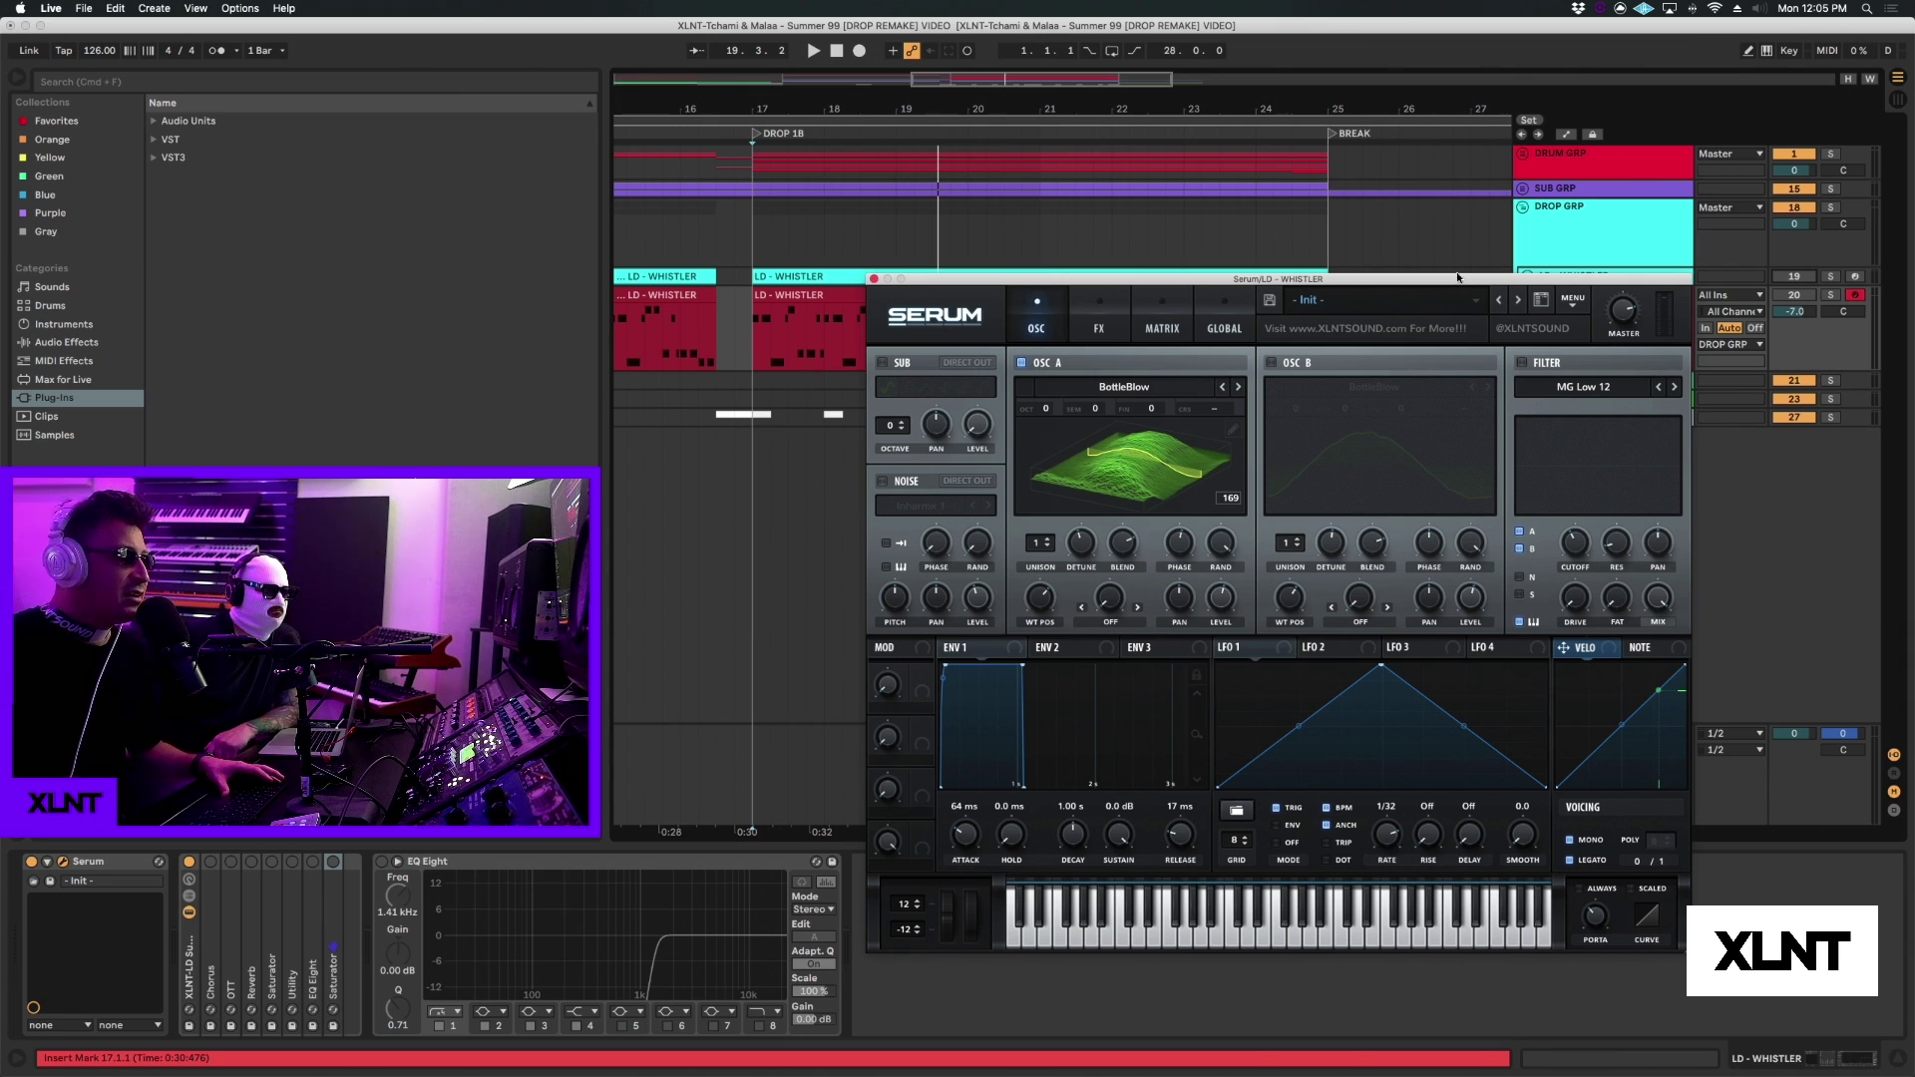
pyautogui.moveTo(1454, 283); pyautogui.dragTo(1504, 181)
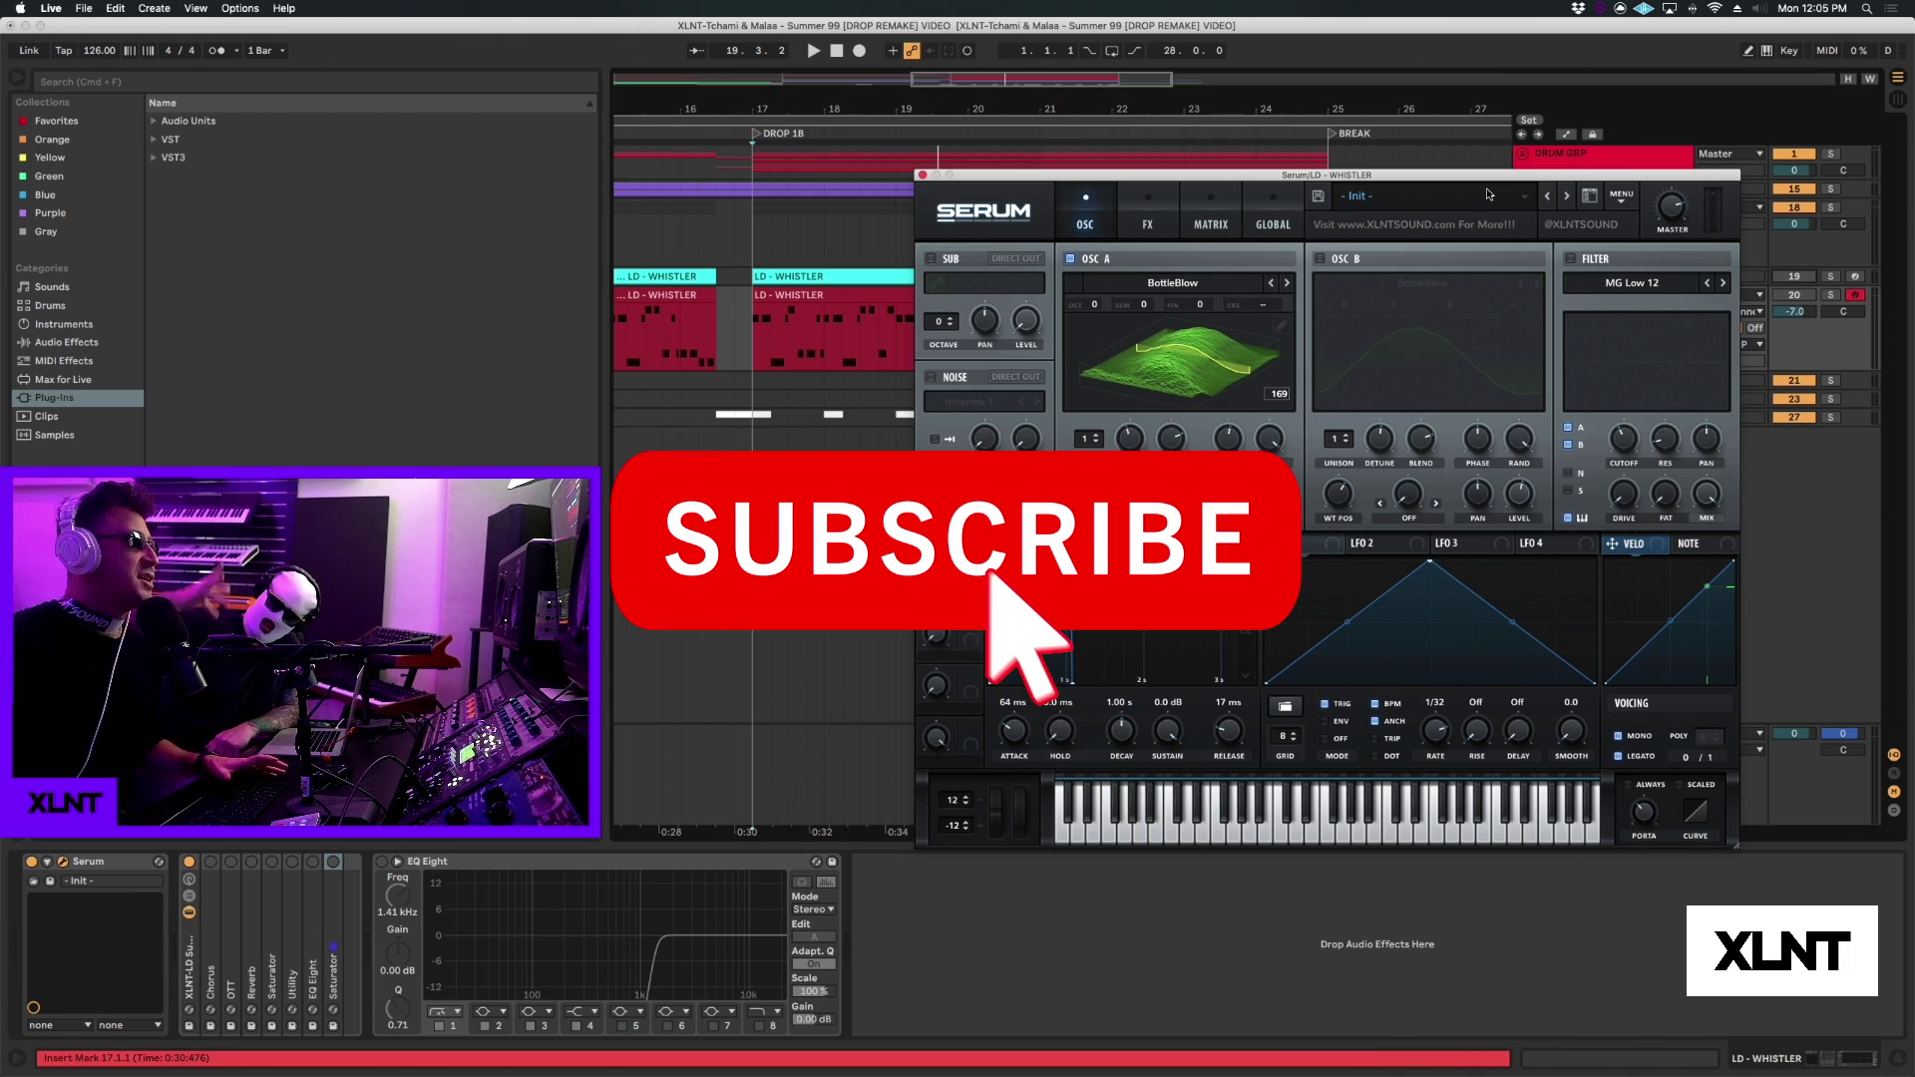
pyautogui.moveTo(1484, 180); pyautogui.dragTo(1483, 174)
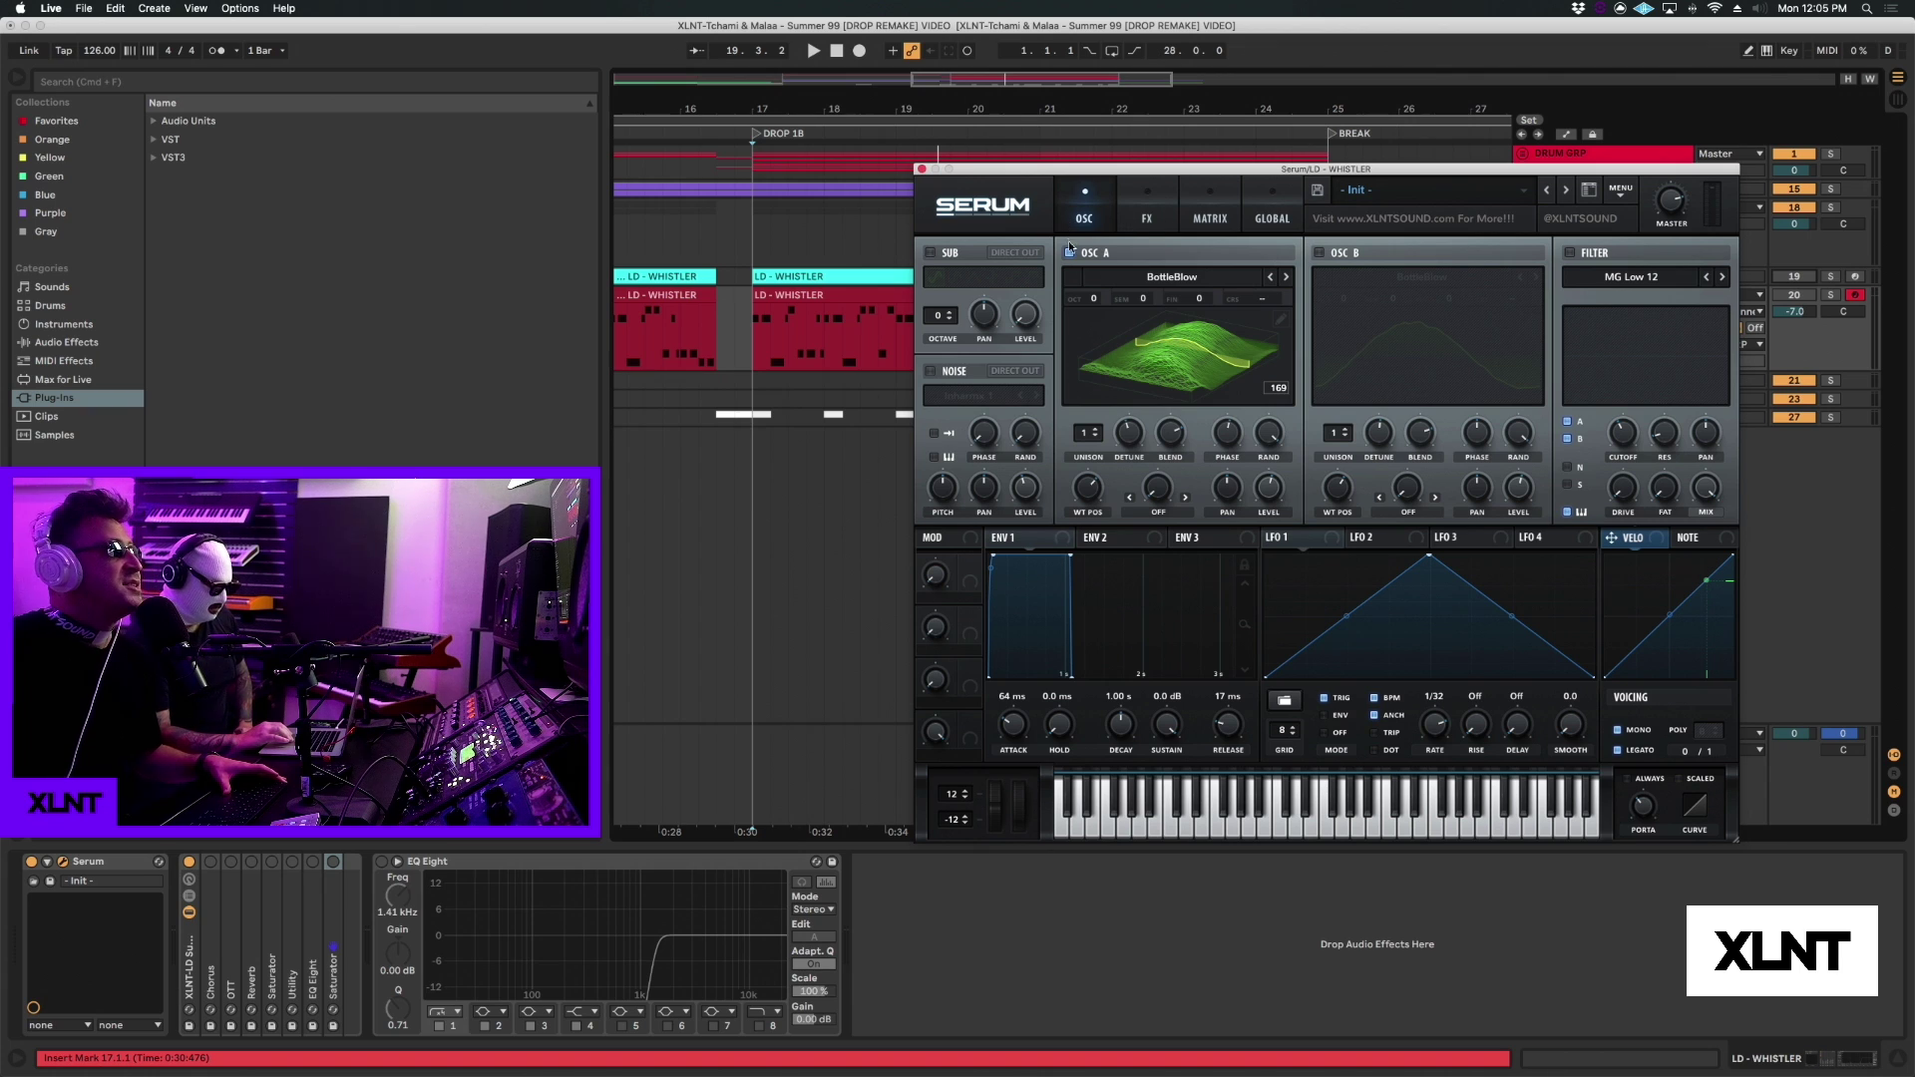
# Step: Examine the Digital wavetable category for OSC A, keeping BottleBlow as the selected wavetable
pyautogui.click(1168, 281)
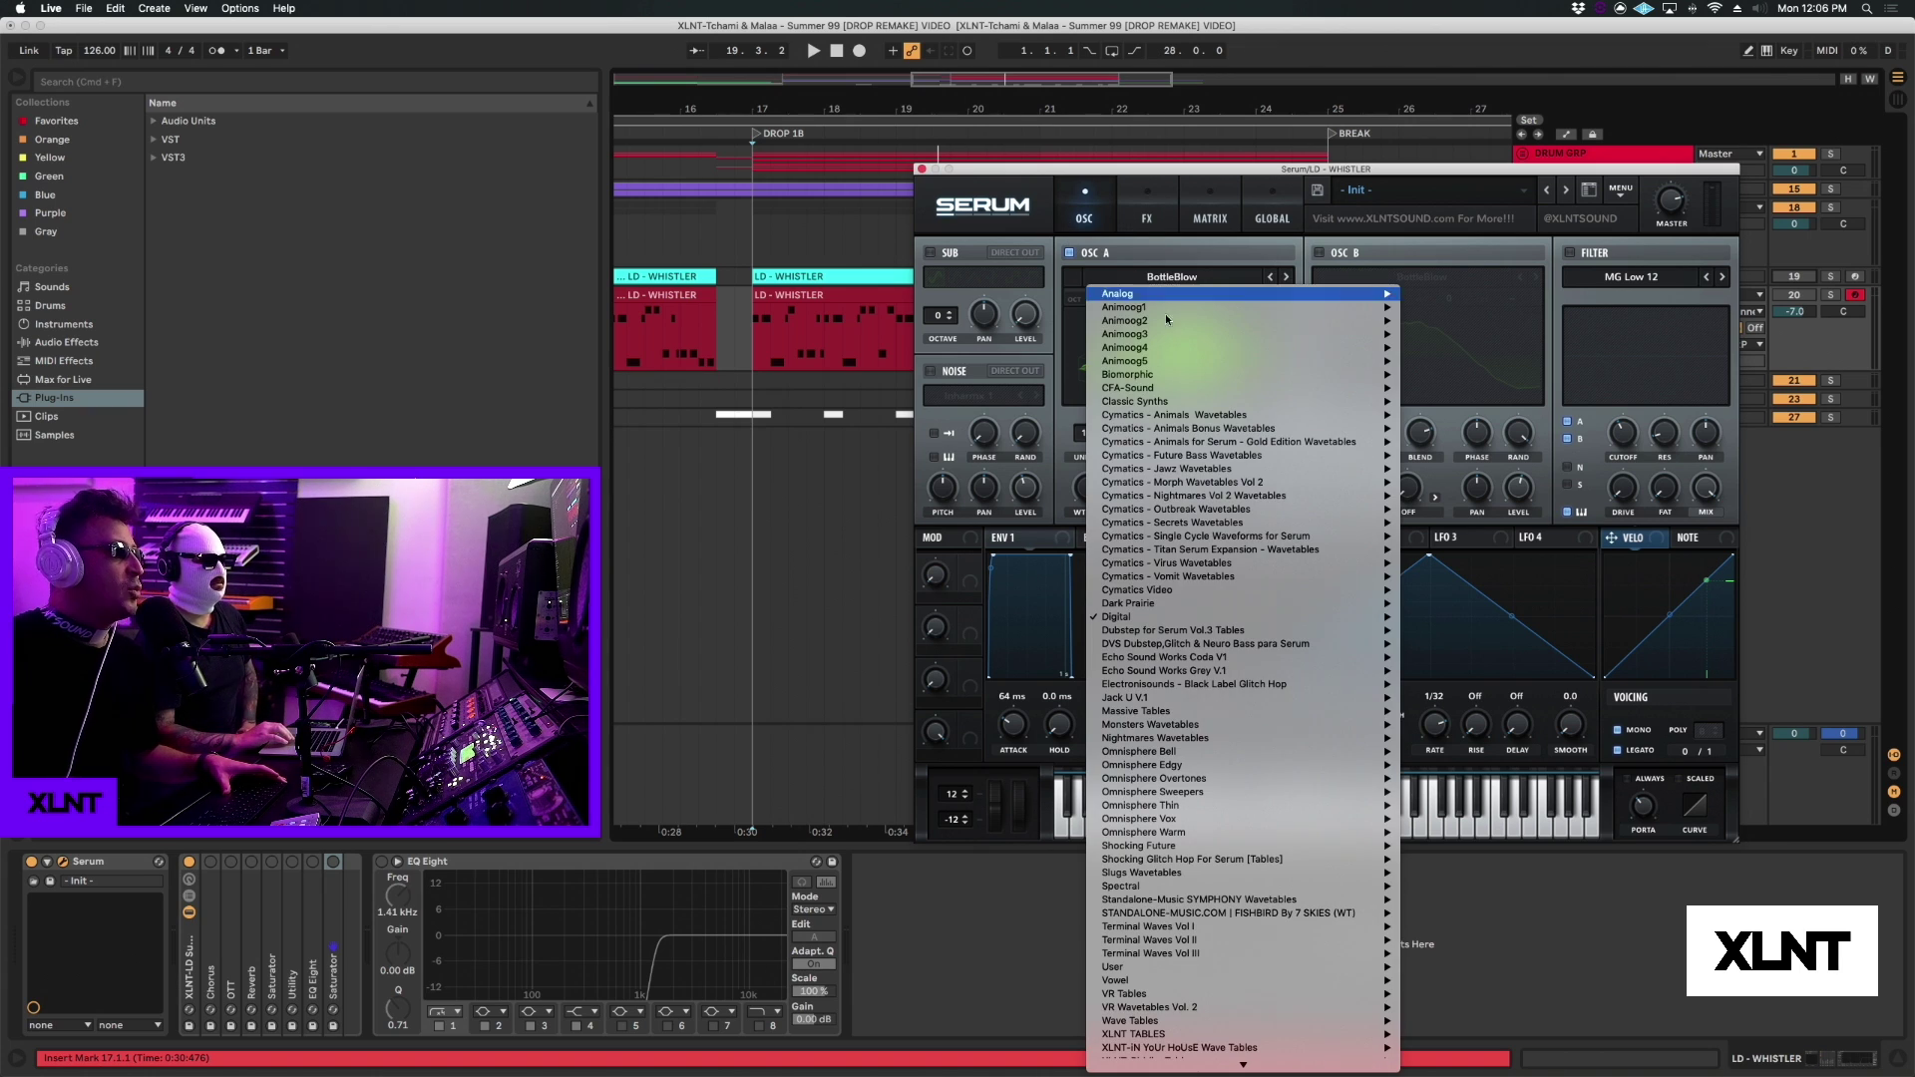
pyautogui.moveTo(1159, 621)
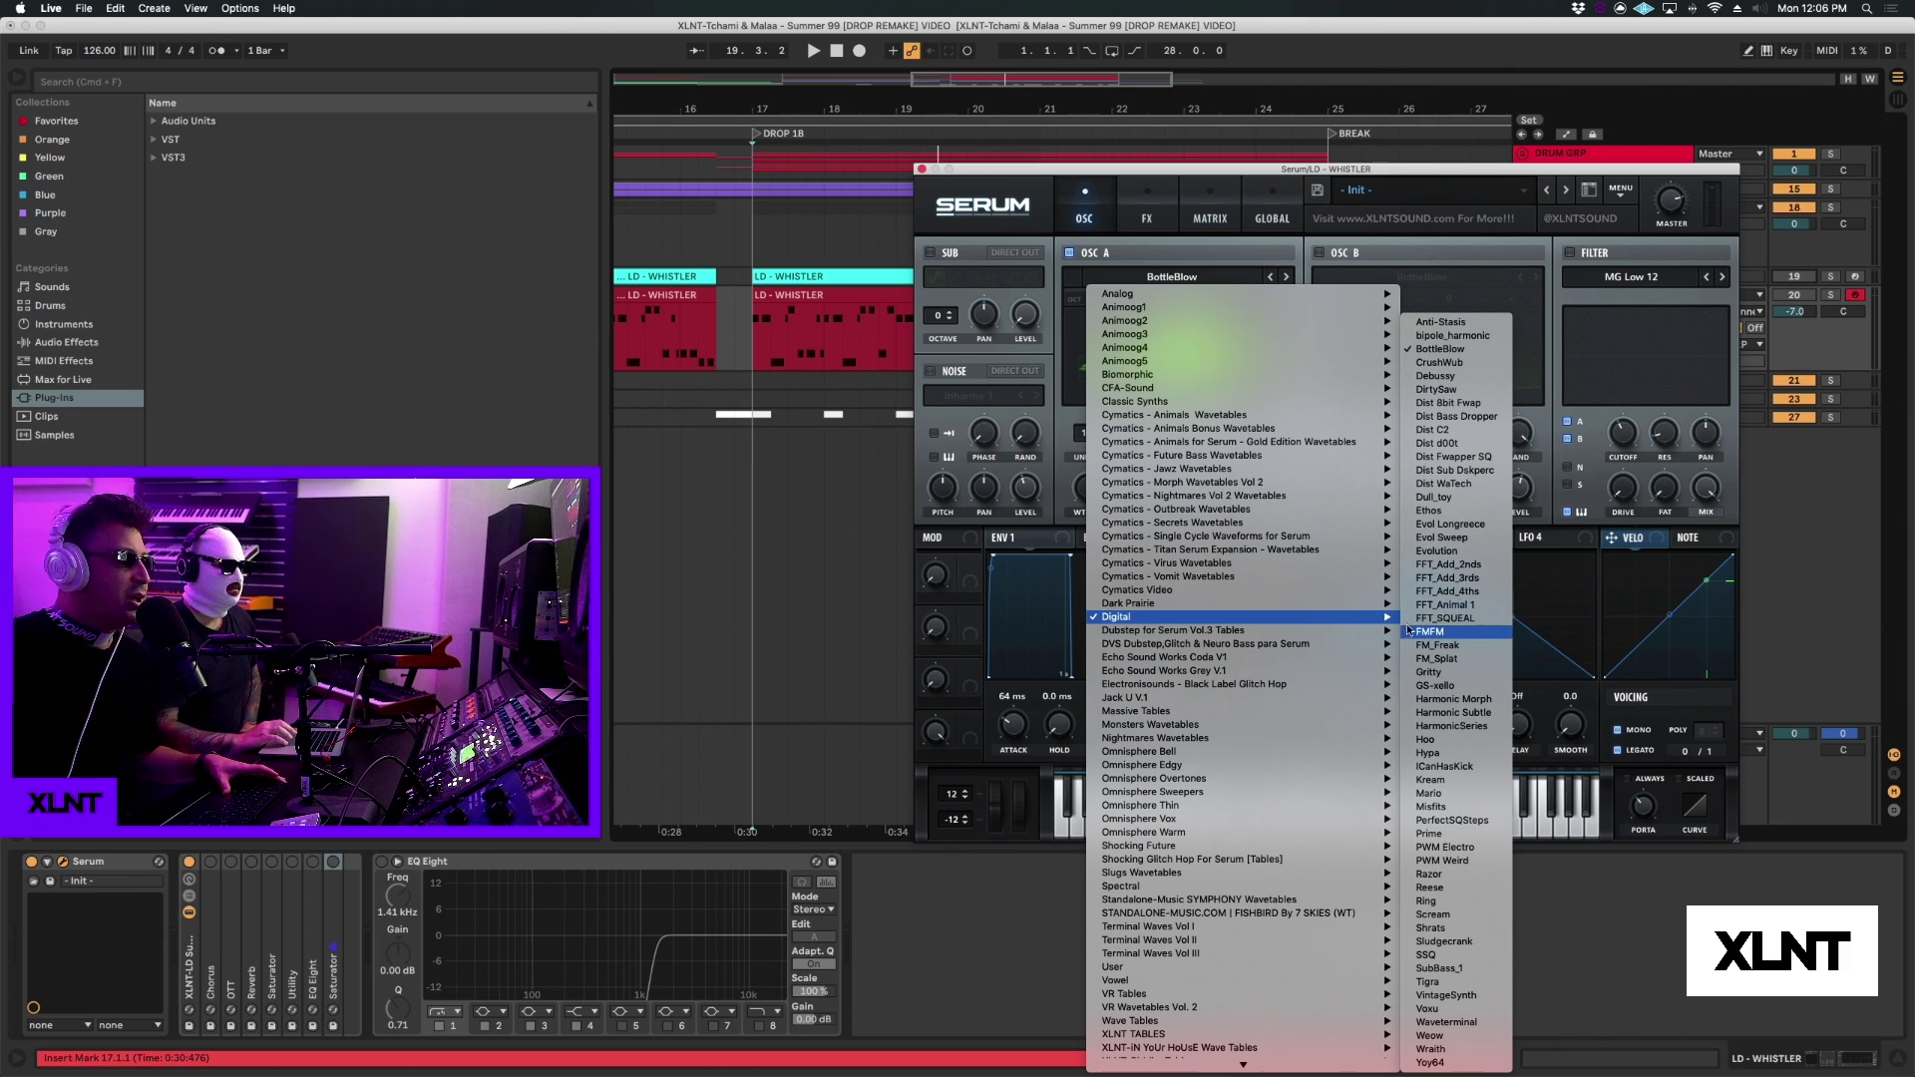
pyautogui.click(1219, 253)
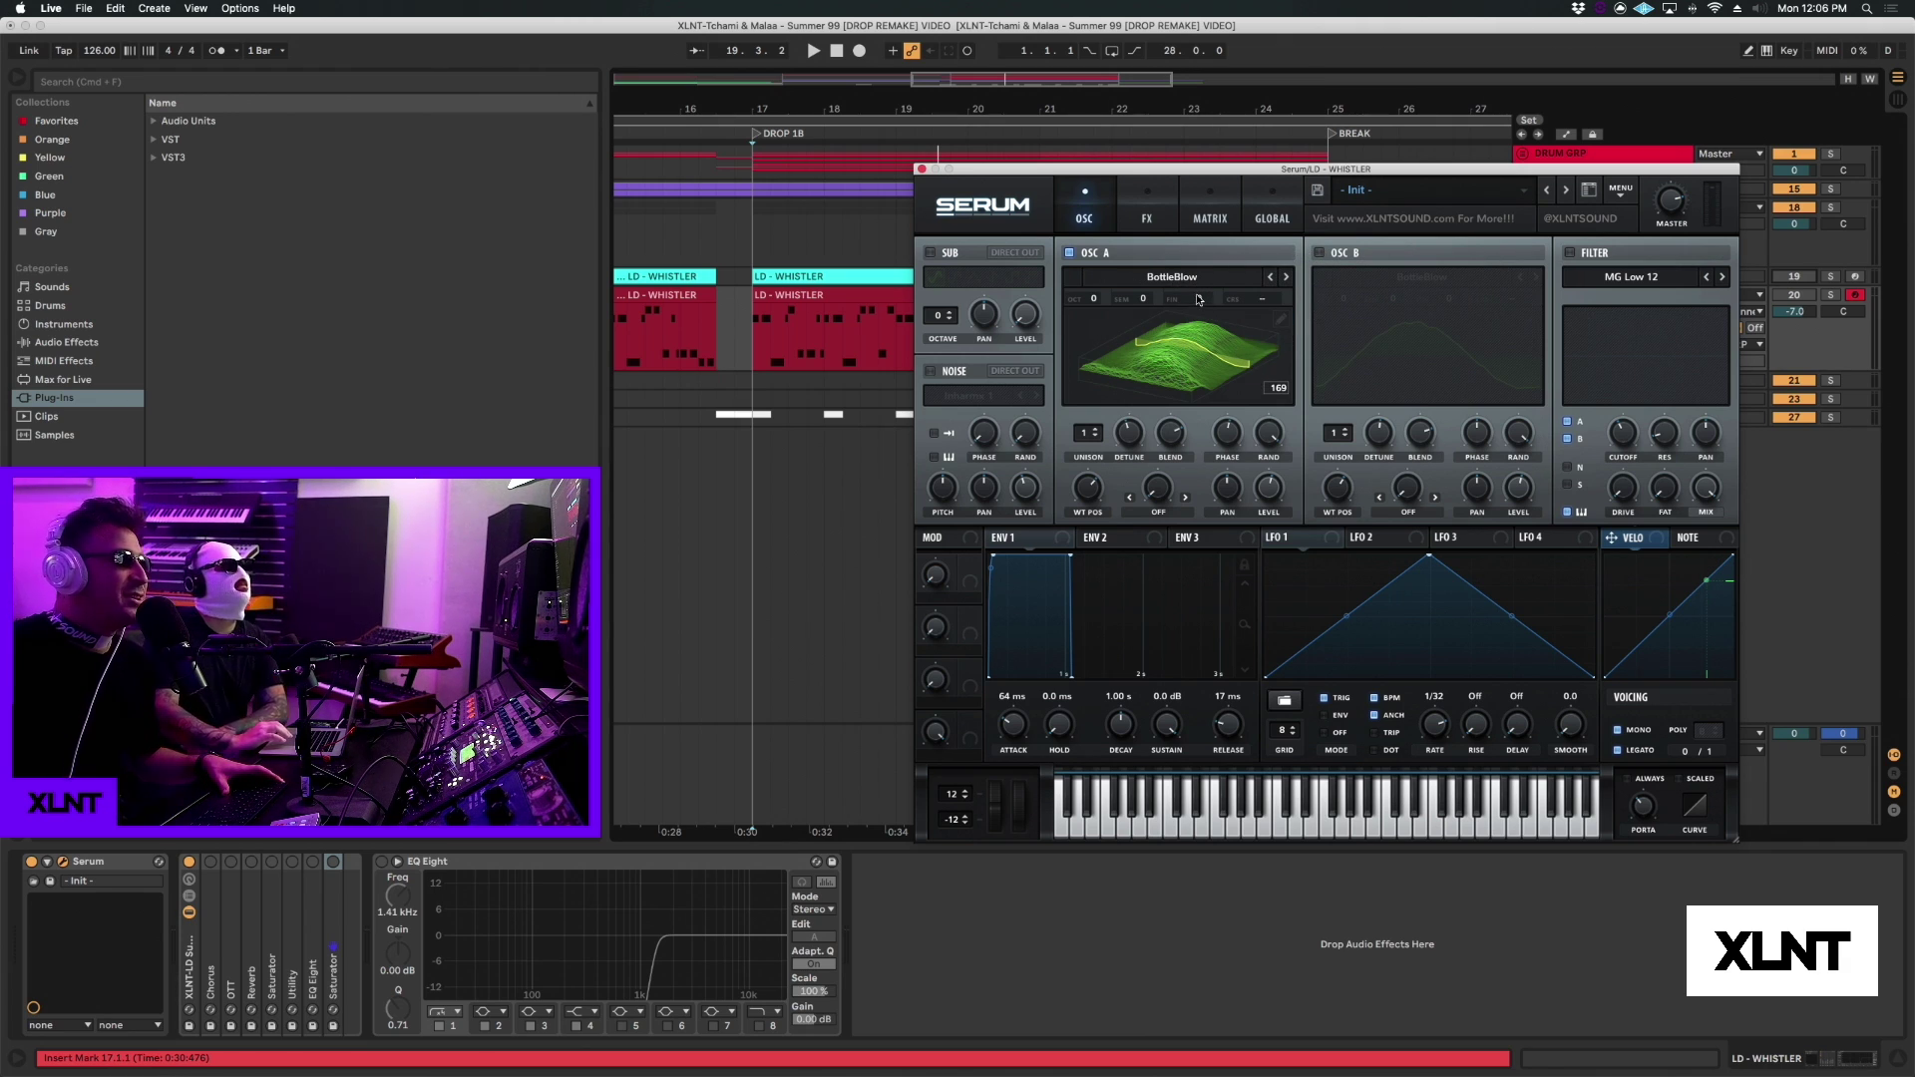
# Step: Enable OSC B with the BottleBlow wavetable and display its waveform in 3D
pyautogui.click(1319, 252)
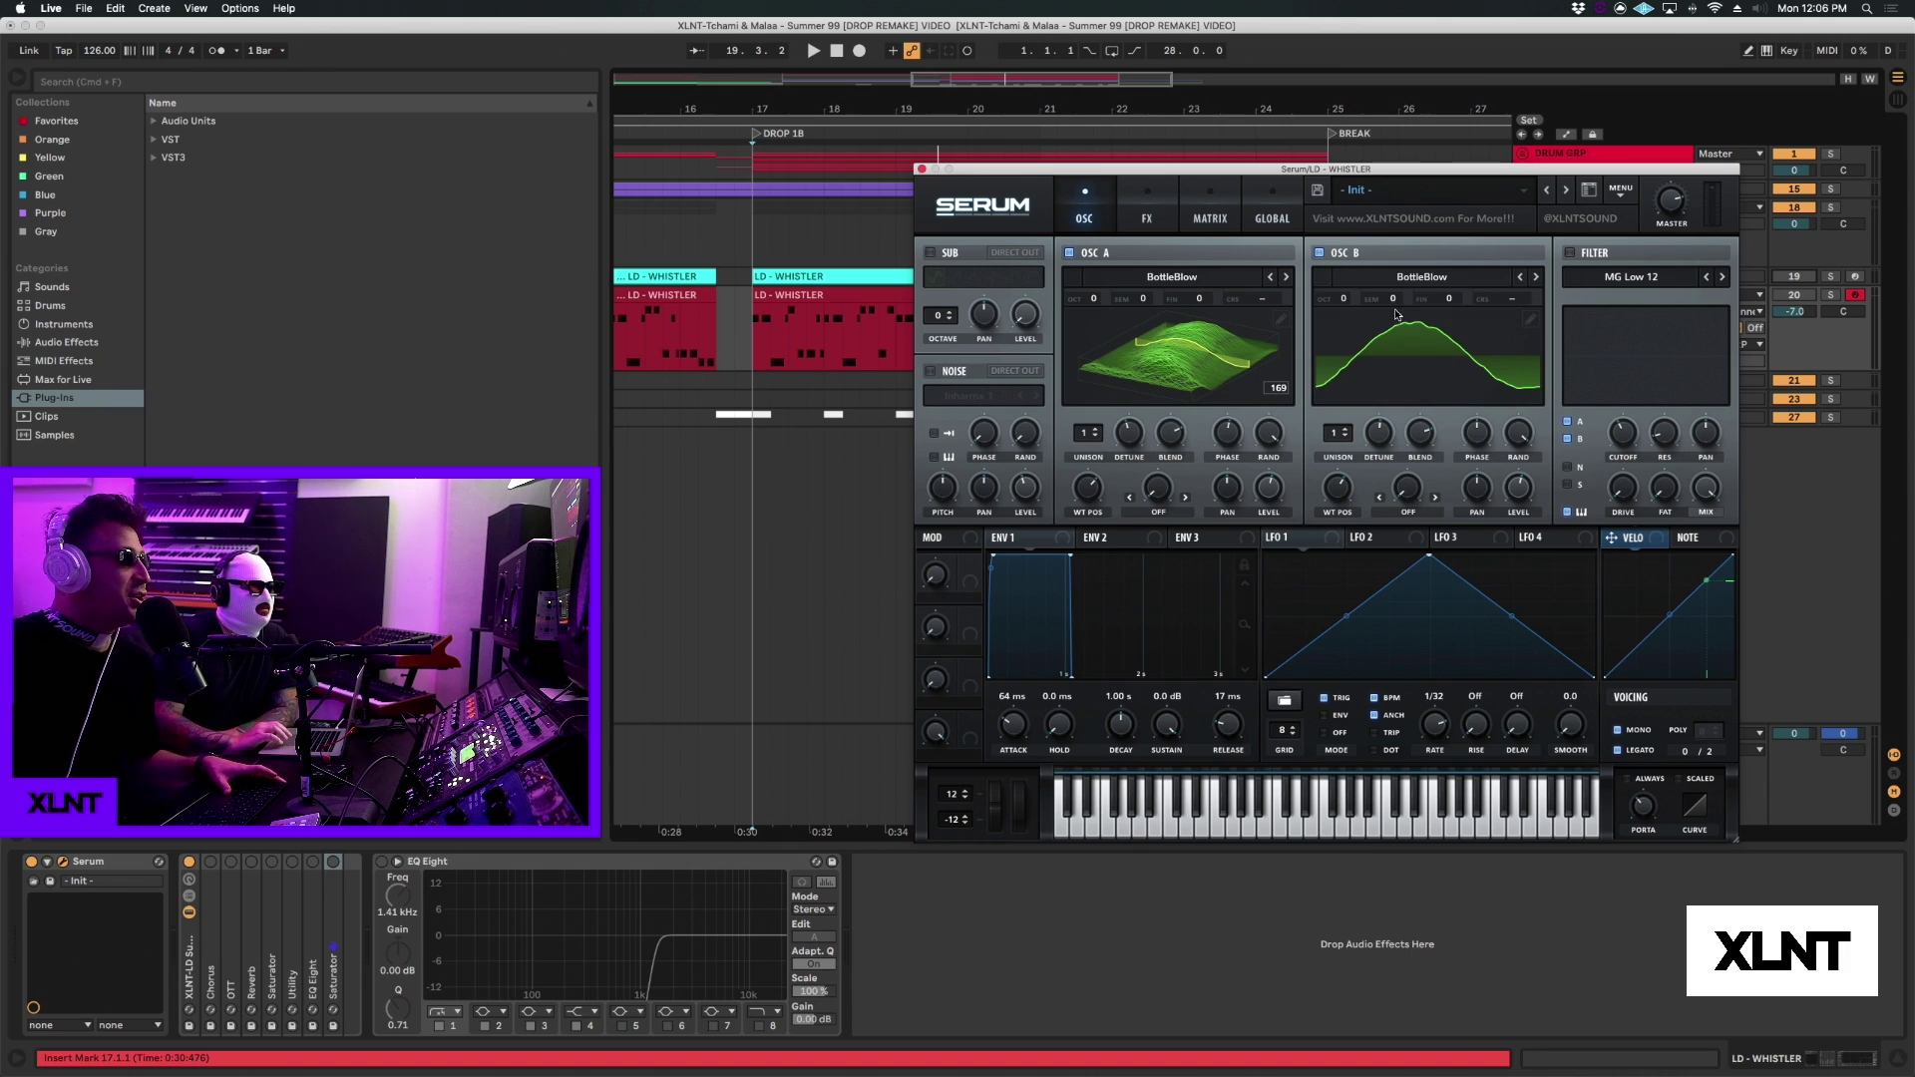
pyautogui.click(1414, 346)
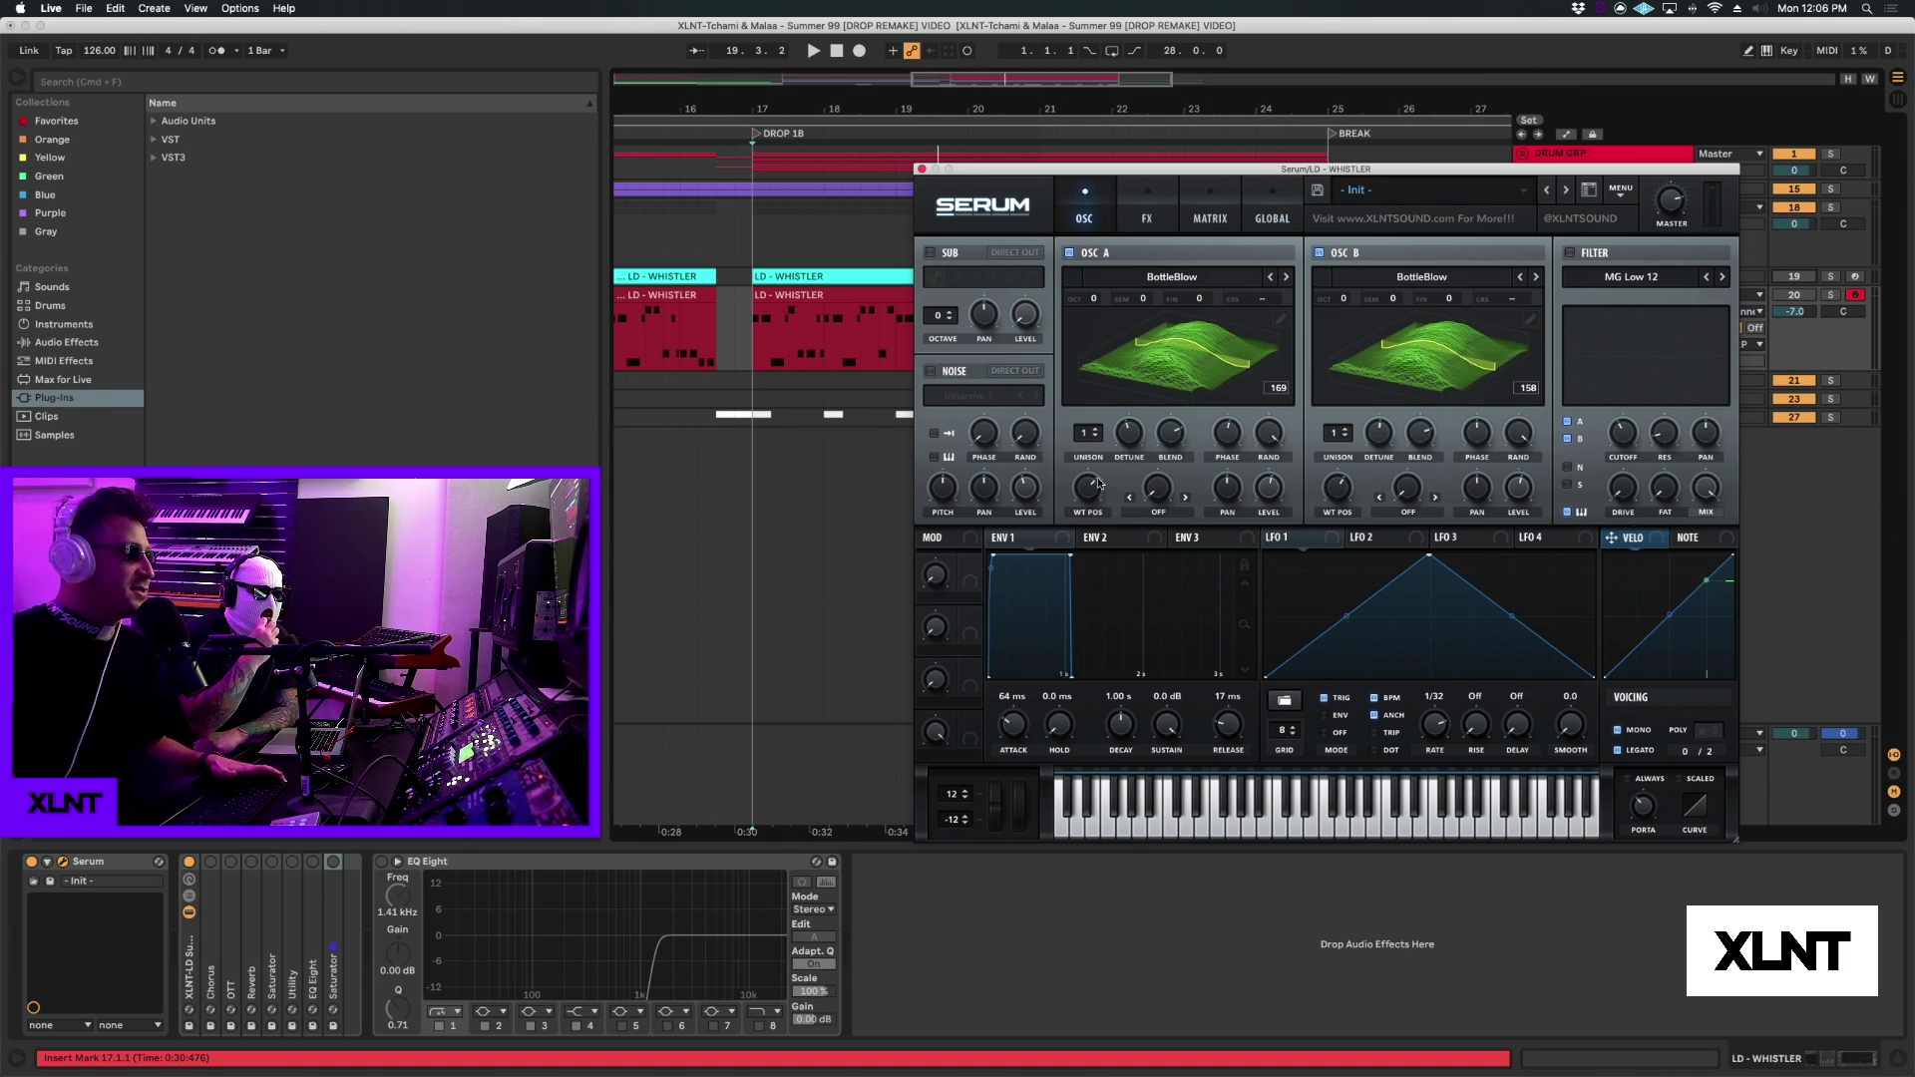
# Step: Audition OSC A on its own while sweeping its wavetable position, re-enabling OSC B and settling OSC A's position at 170
pyautogui.moveTo(1088, 491); pyautogui.dragTo(1088, 524)
pyautogui.press('space')
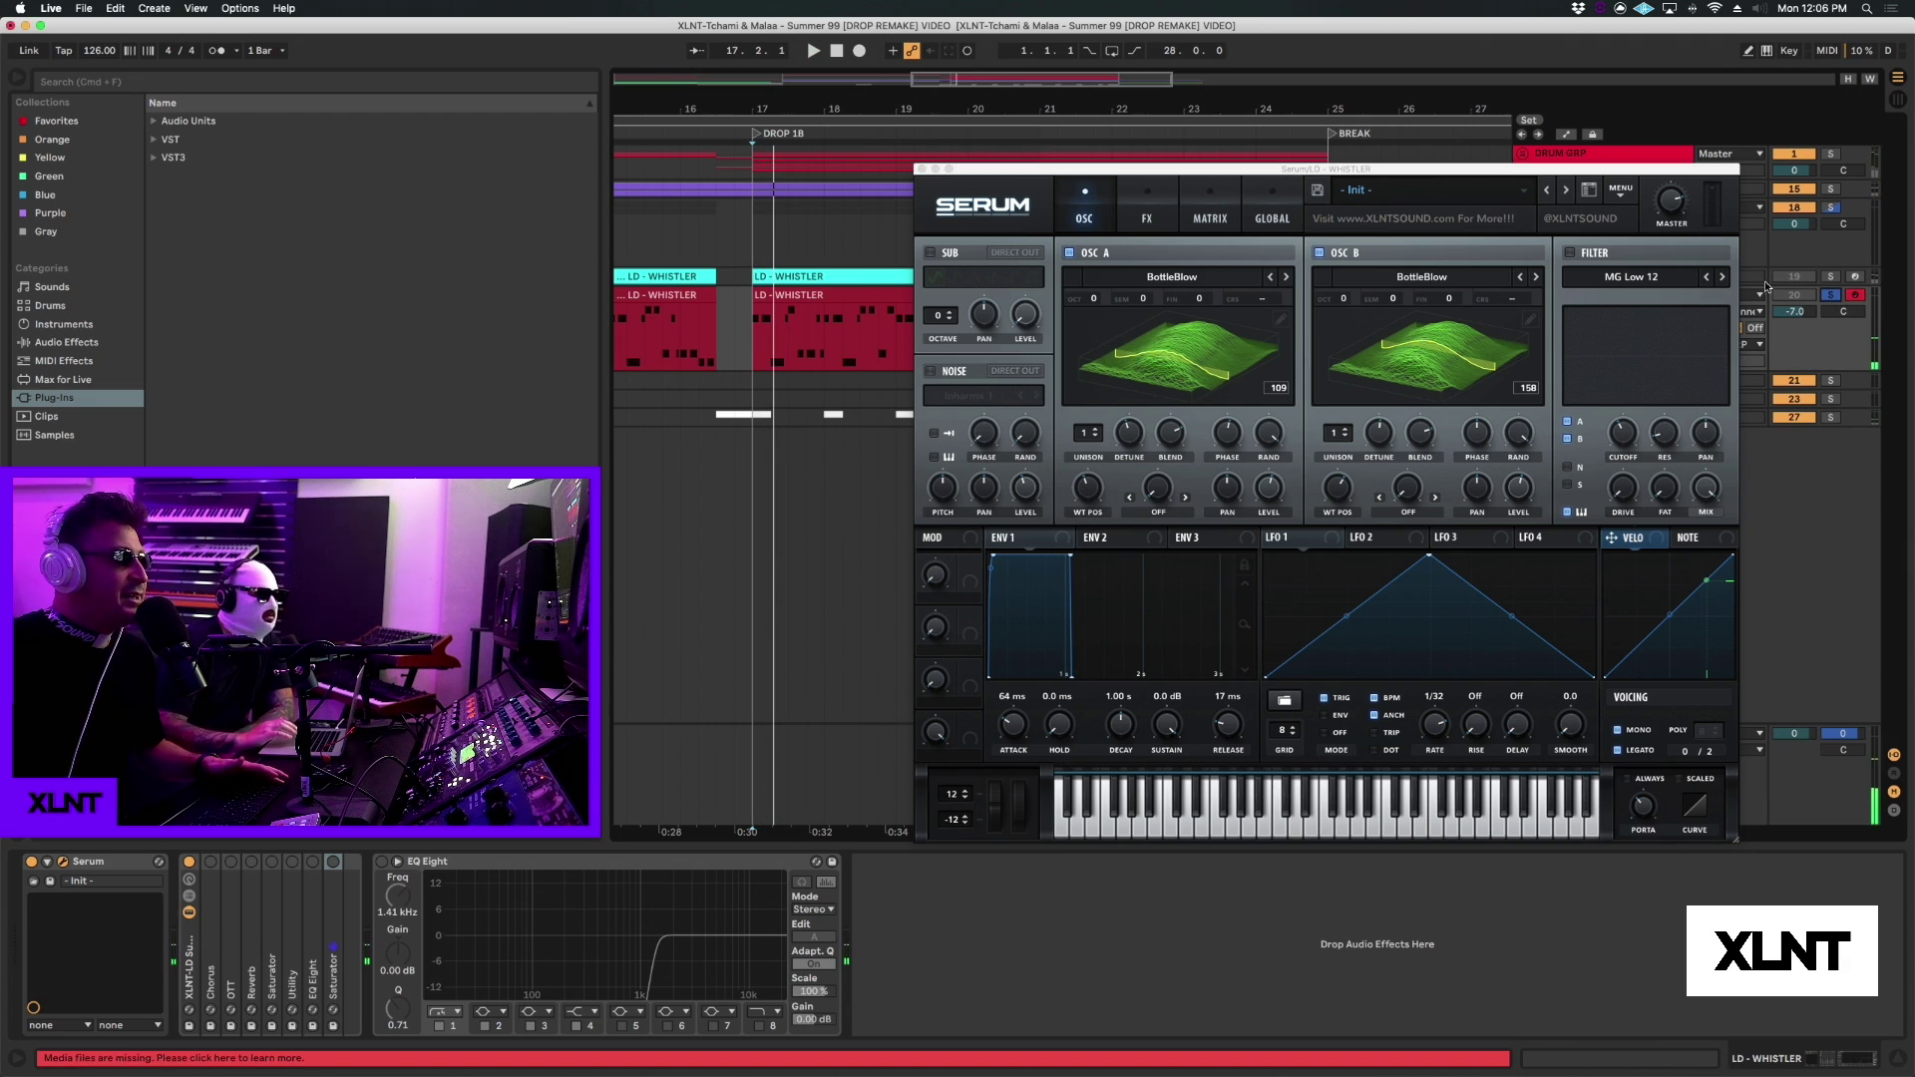
pyautogui.click(1319, 252)
pyautogui.moveTo(1088, 487); pyautogui.dragTo(1106, 447)
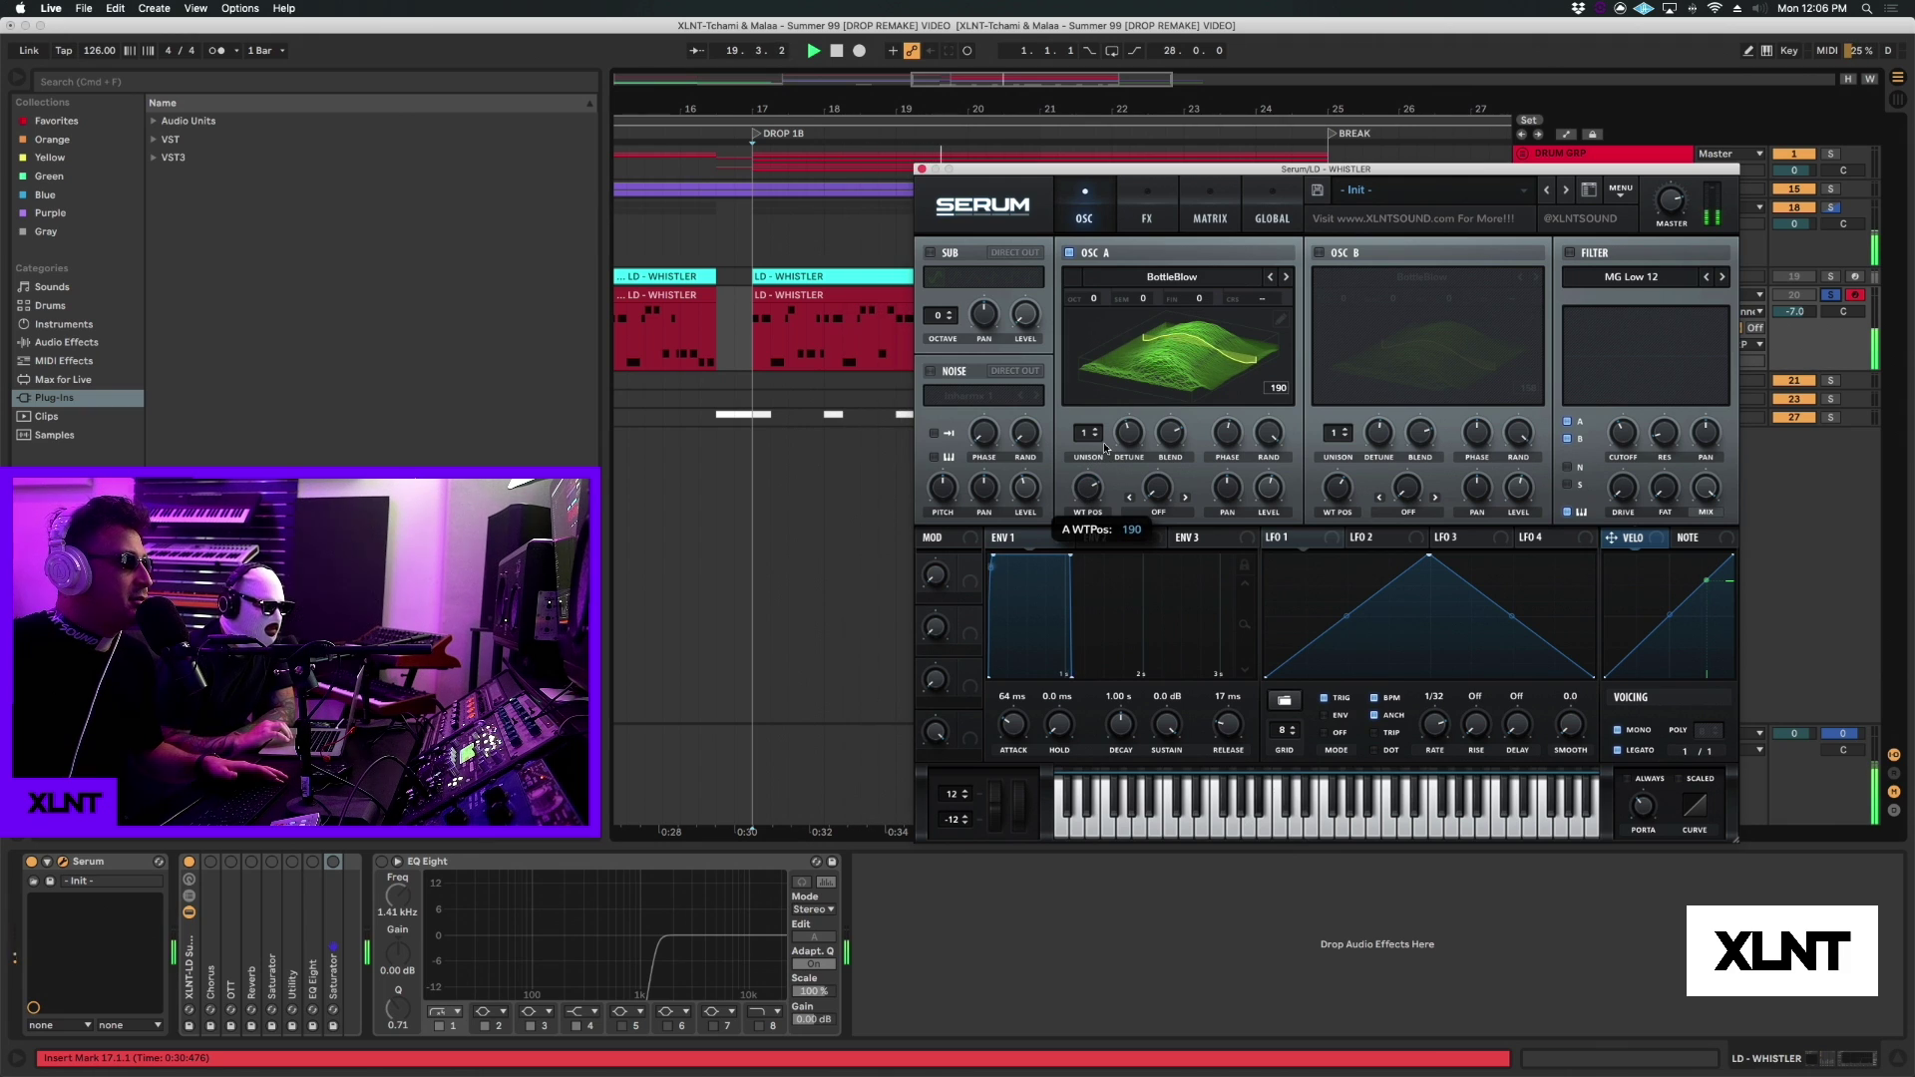
pyautogui.press('space')
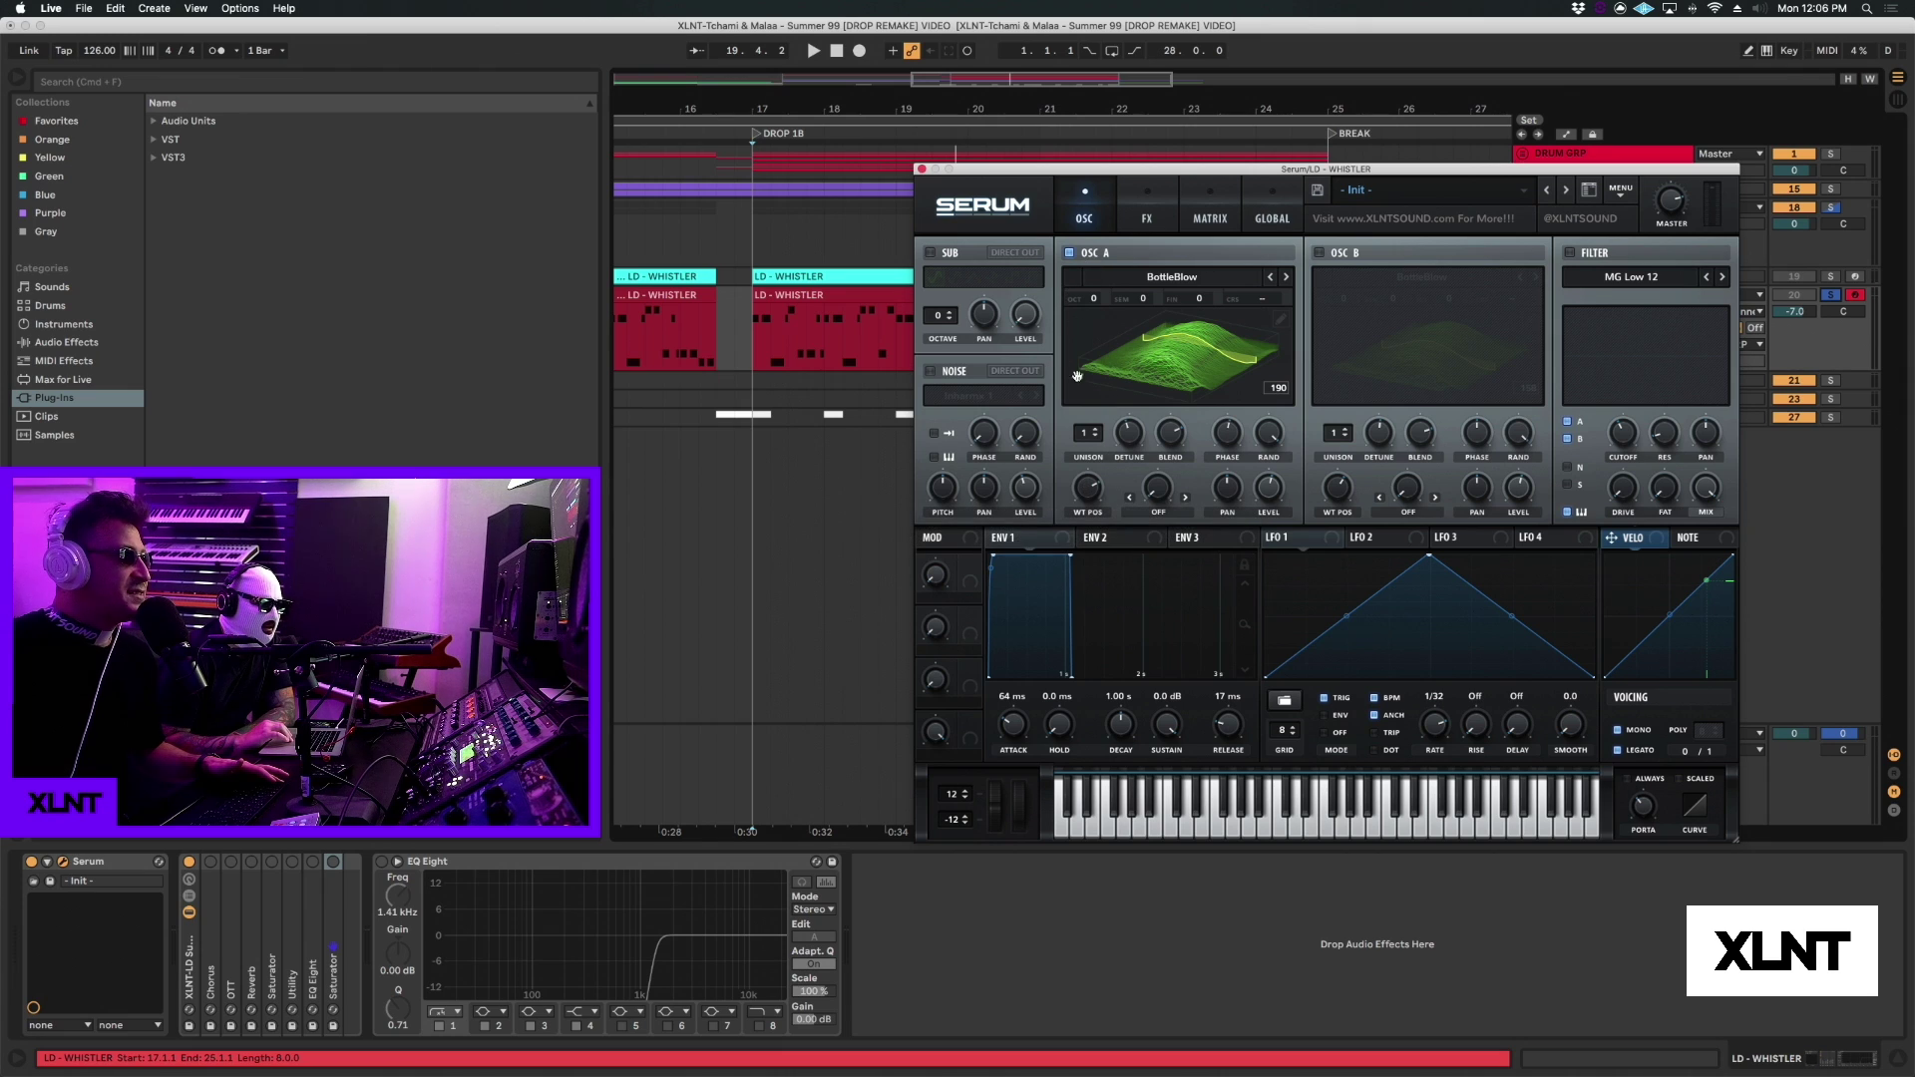
pyautogui.click(1320, 253)
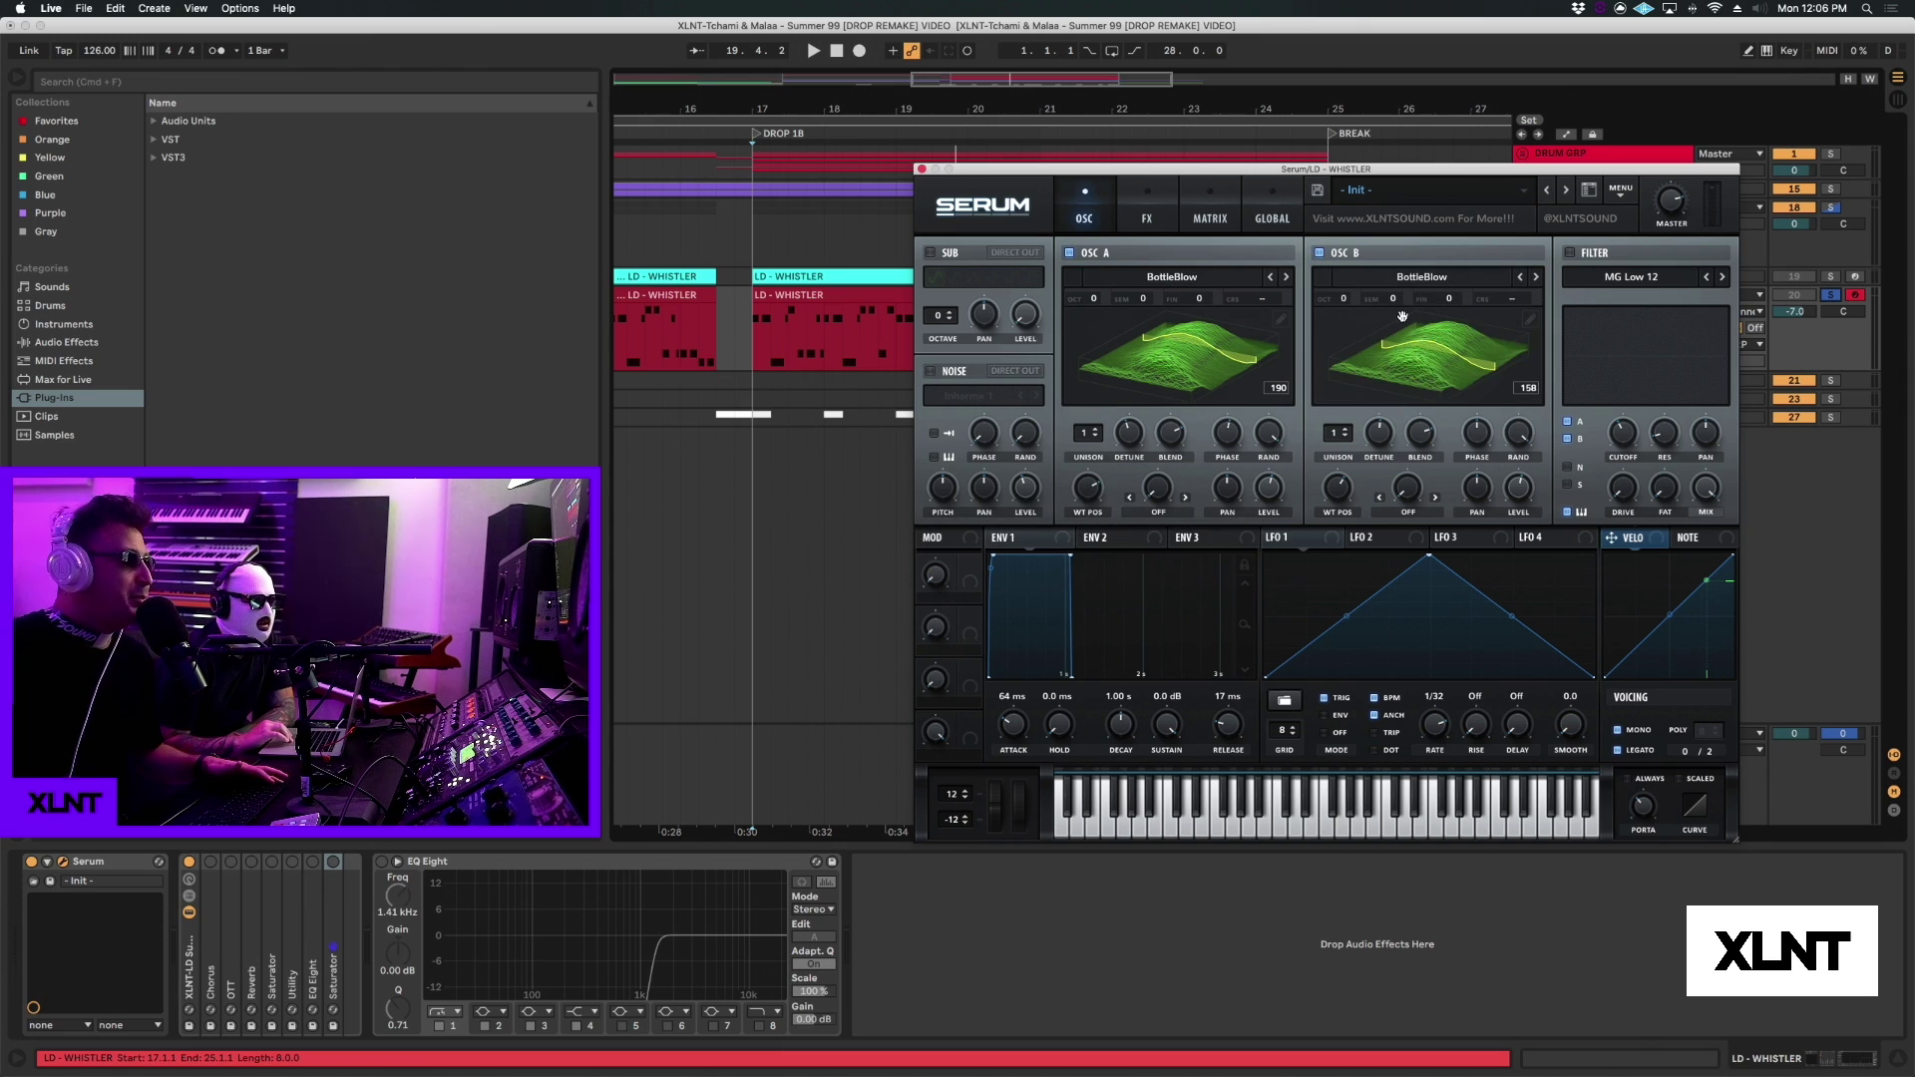
pyautogui.moveTo(1106, 491); pyautogui.dragTo(1082, 502)
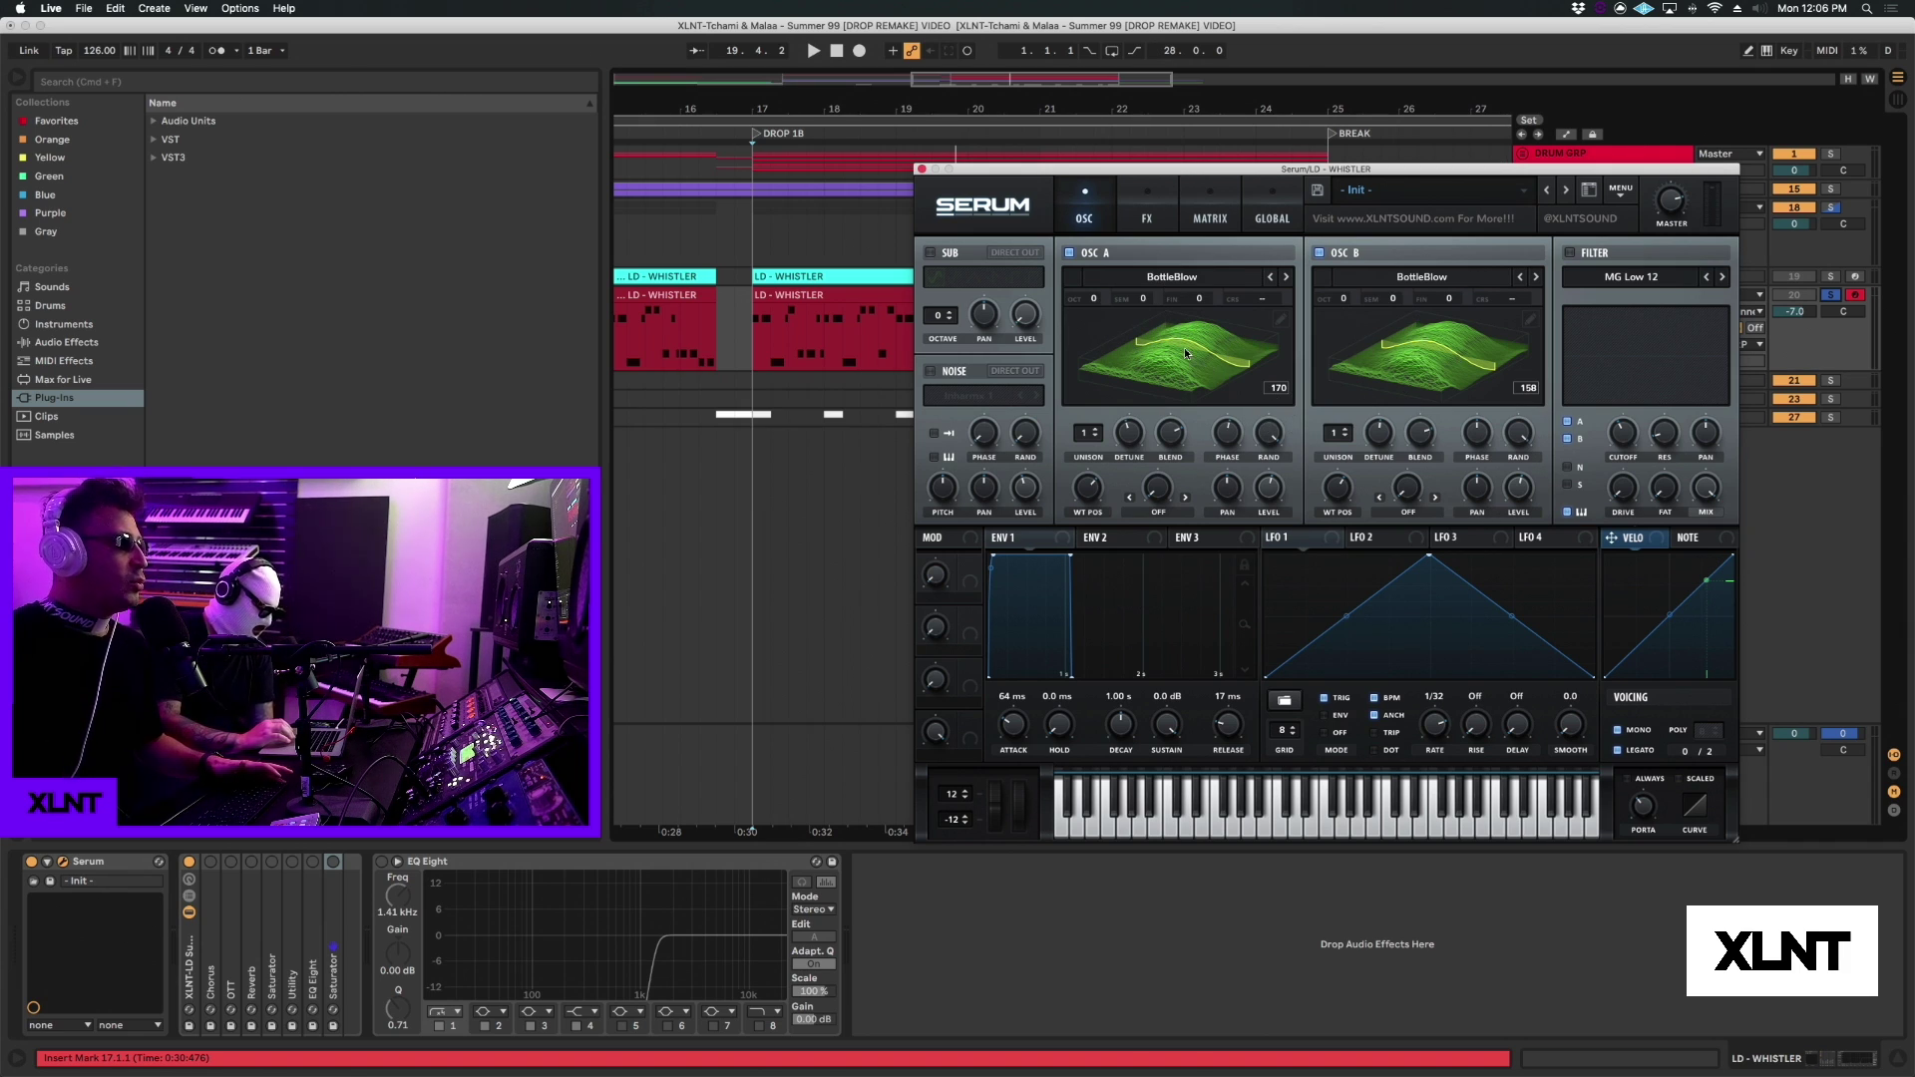
# Step: Tune OSC A to +3 octaves and OSC B to +4 octaves and +7 semitones, auditioning the lead from DROP 1B
pyautogui.moveTo(1093, 299); pyautogui.dragTo(1096, 268)
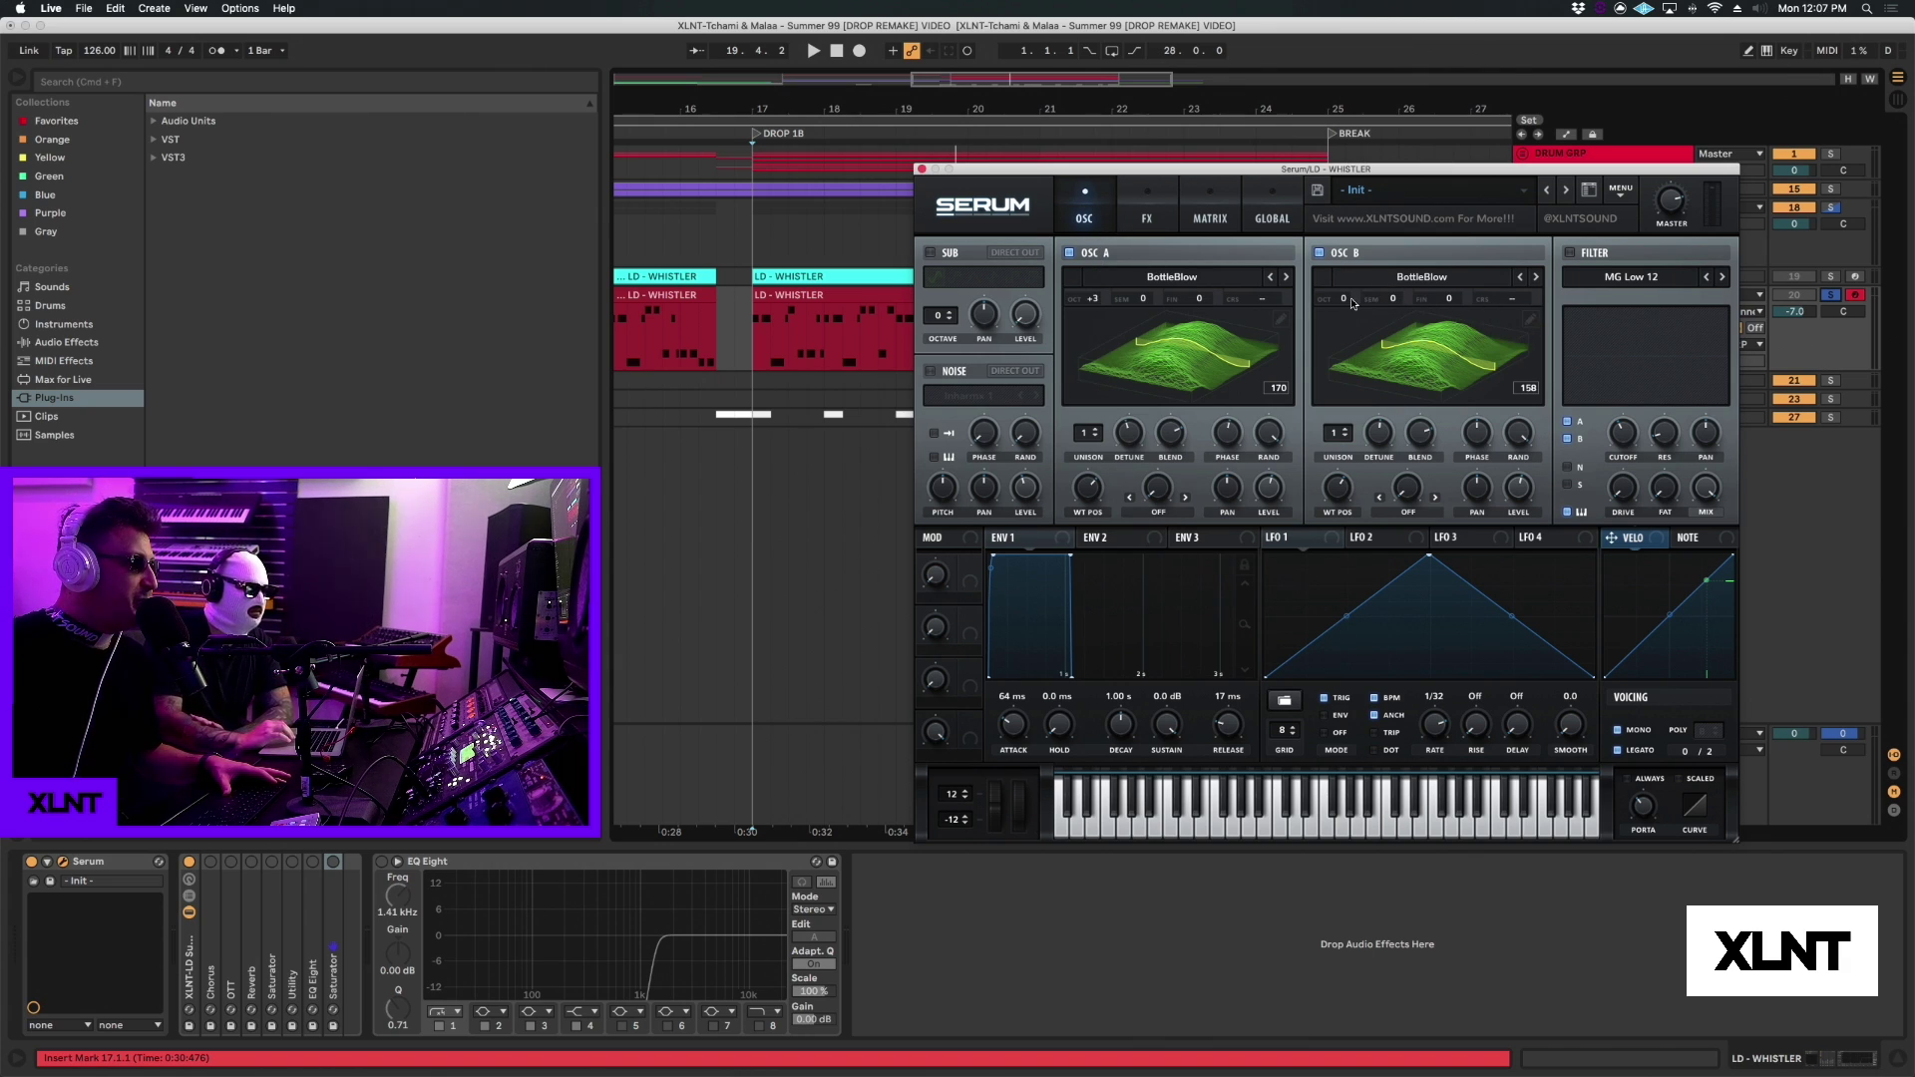
pyautogui.moveTo(1344, 302); pyautogui.dragTo(1343, 235)
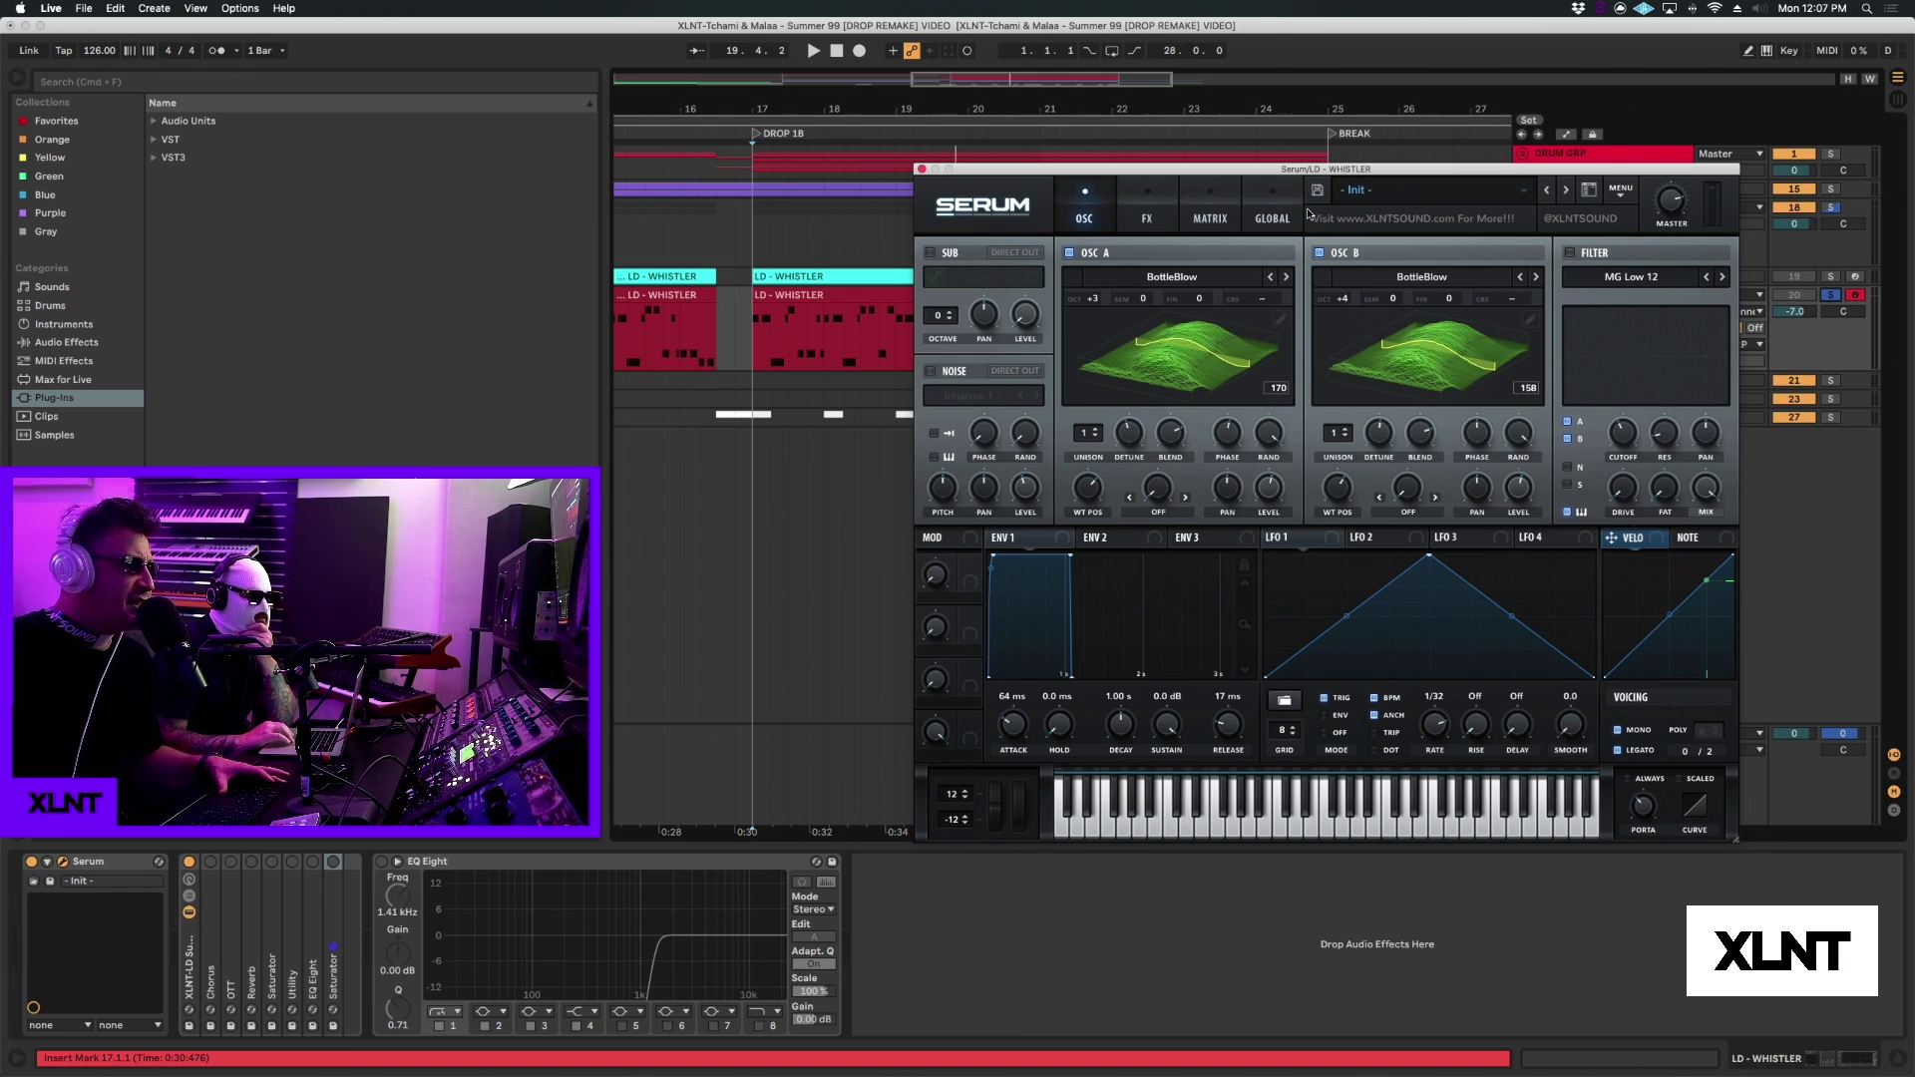
pyautogui.moveTo(1391, 302); pyautogui.dragTo(1391, 229)
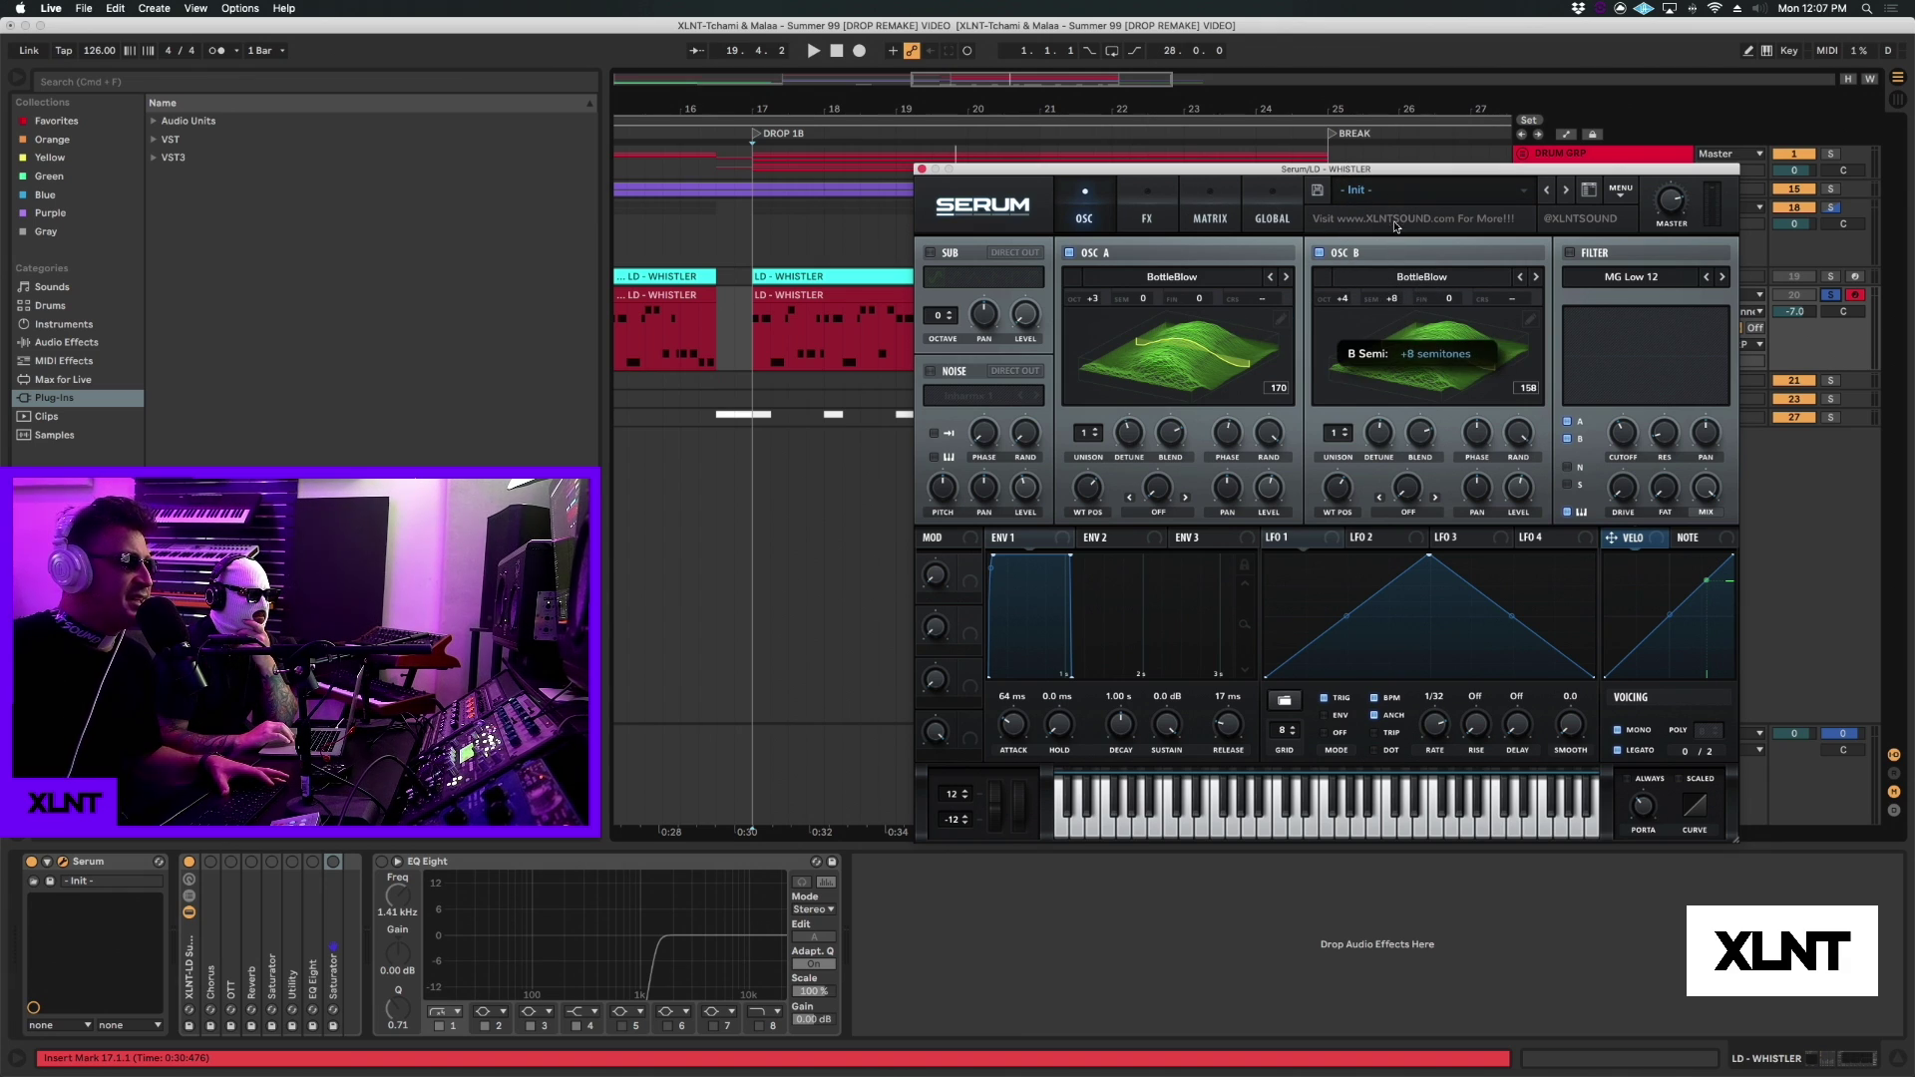
pyautogui.press('space')
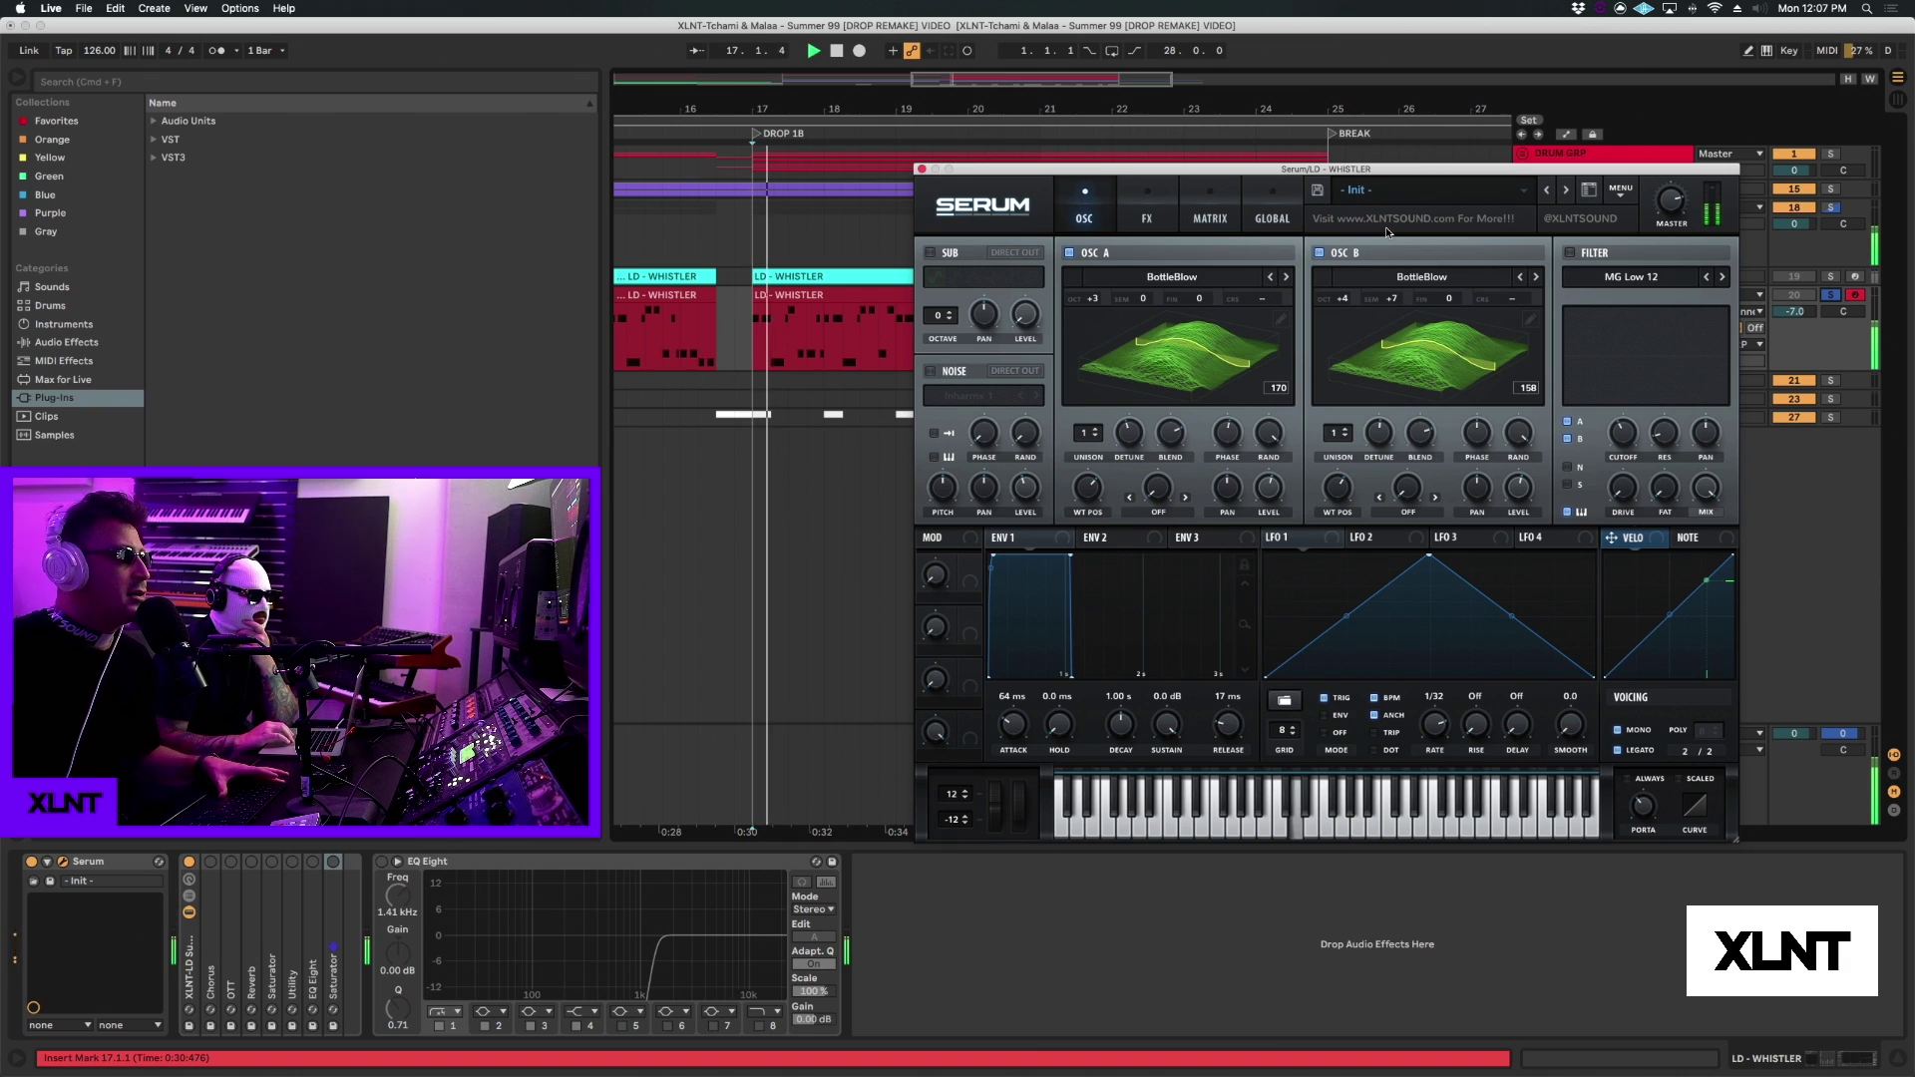
pyautogui.press('space')
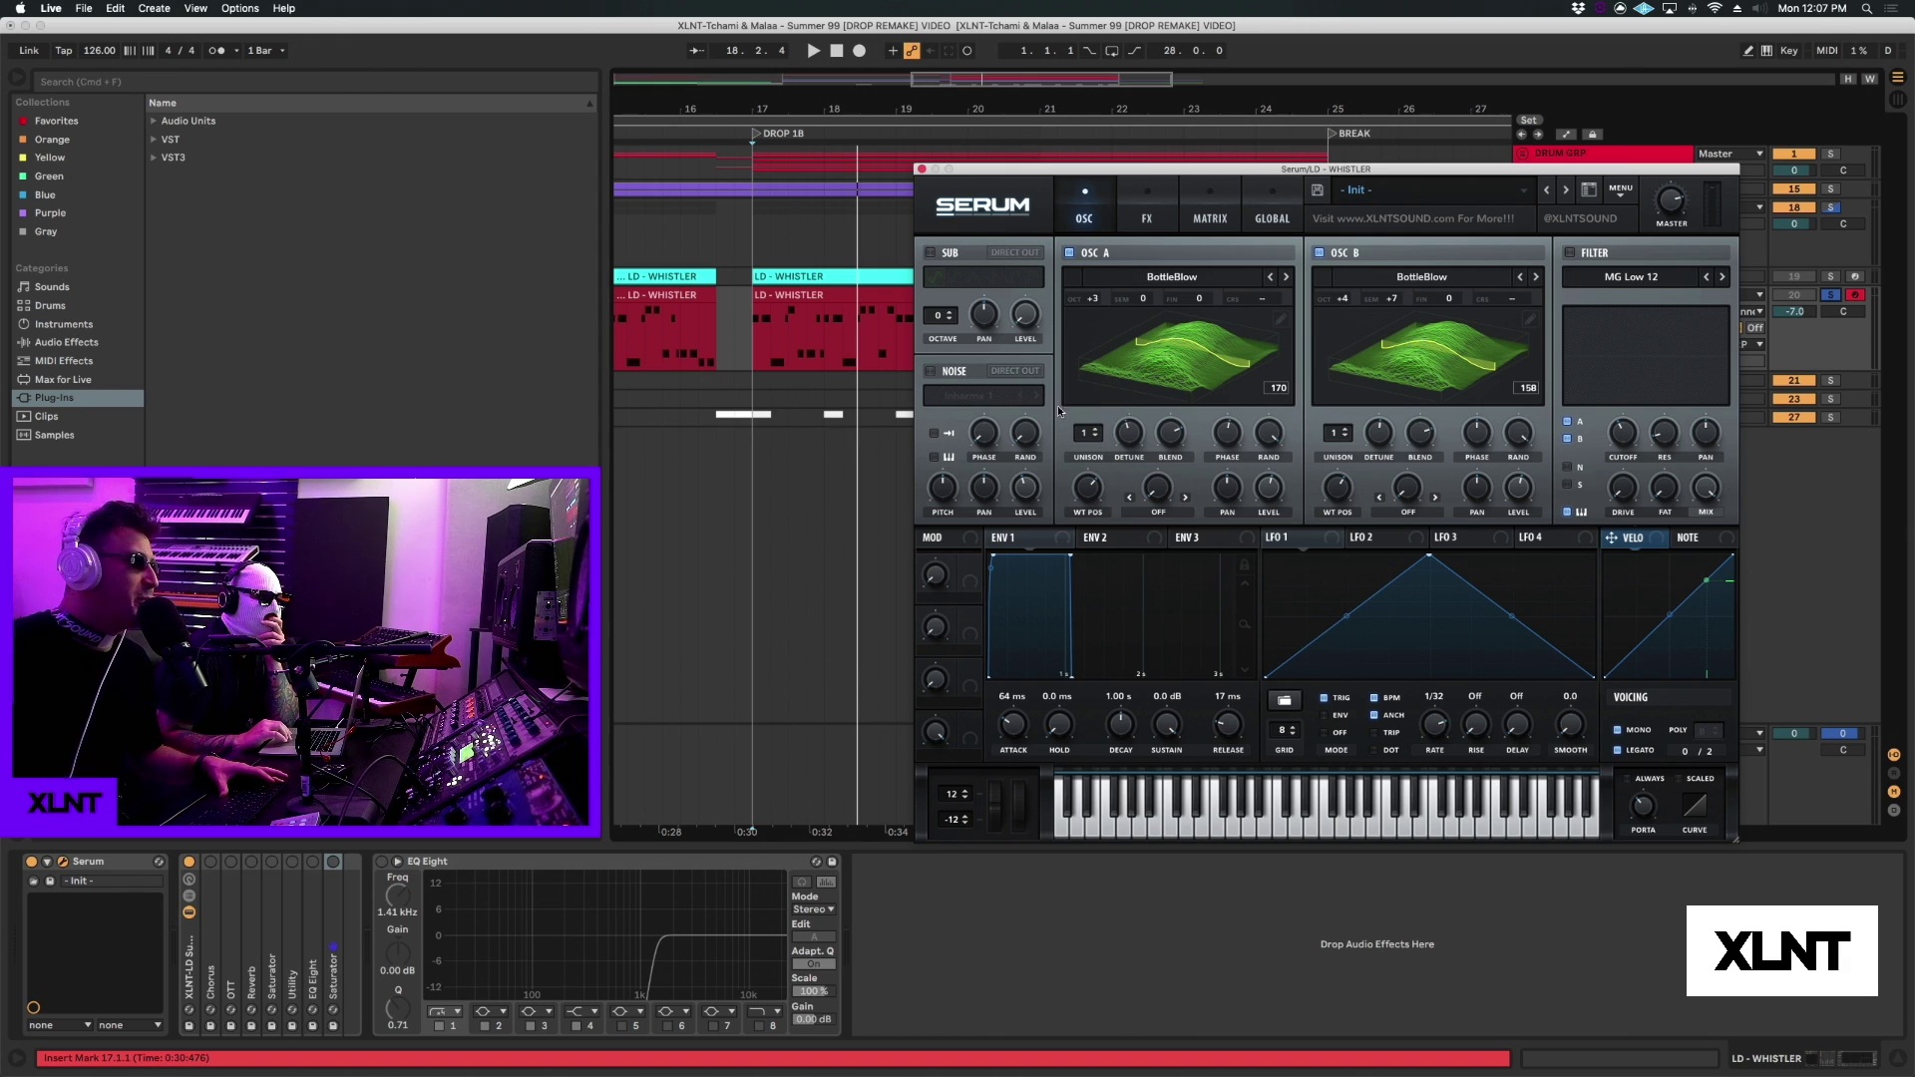
# Step: Set unison to 5 voices on OSC A and 3 voices on OSC B, auditioning the thicker lead
pyautogui.moveTo(1083, 436); pyautogui.dragTo(1076, 361)
pyautogui.press('space')
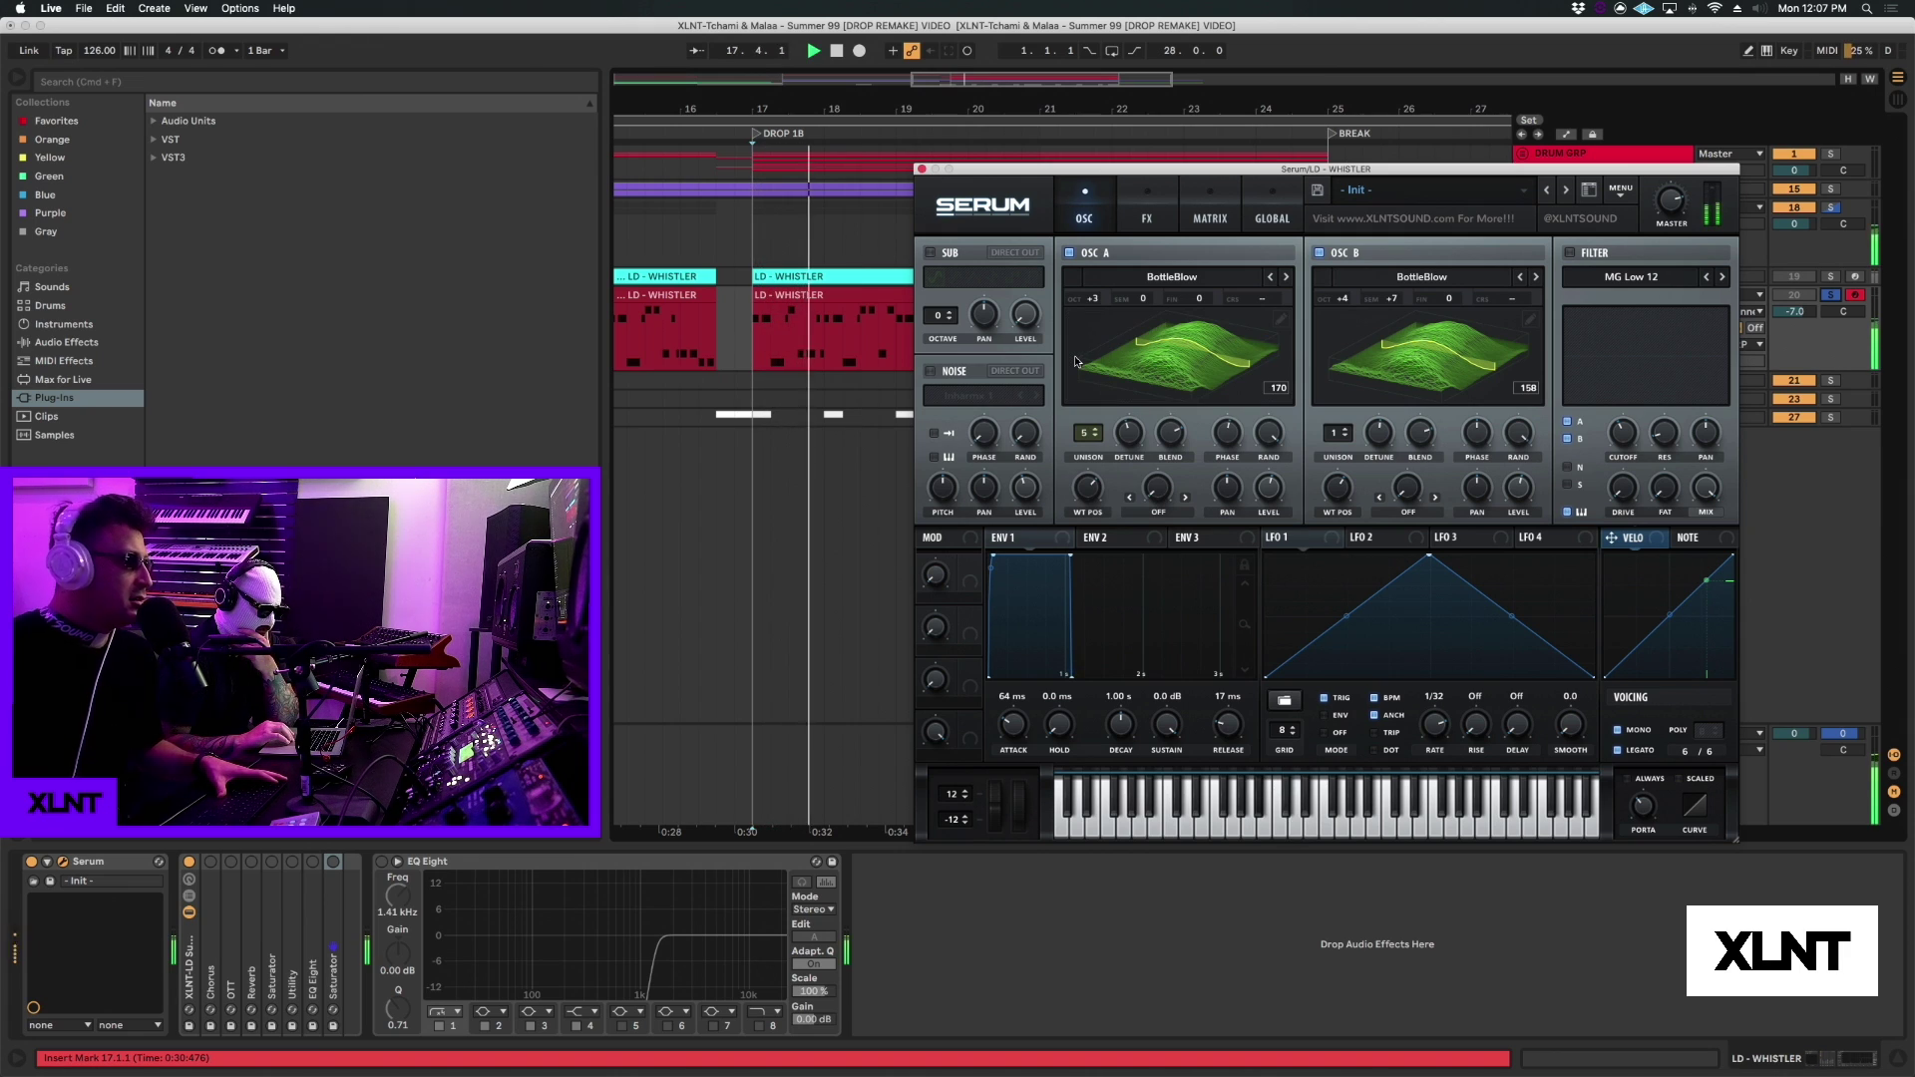
pyautogui.click(1130, 436)
pyautogui.click(1155, 445)
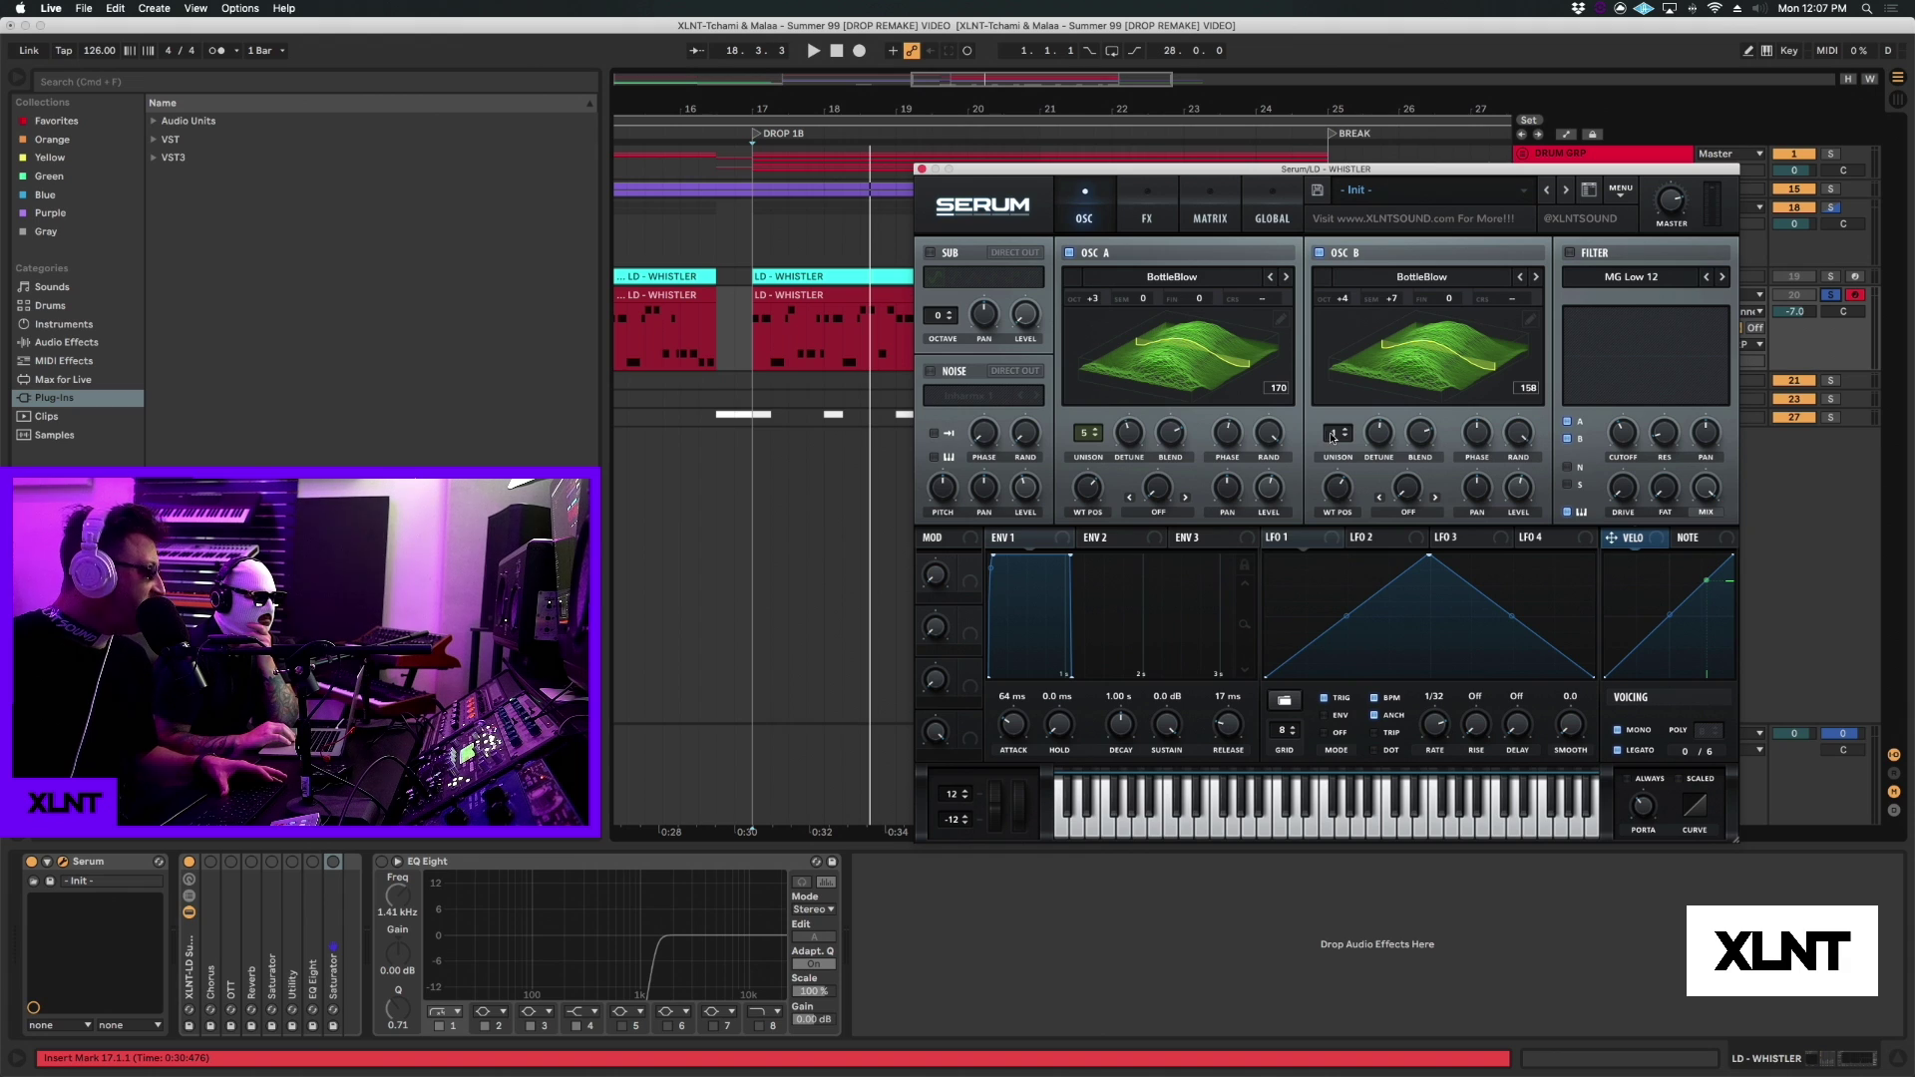
pyautogui.moveTo(1331, 437); pyautogui.dragTo(1328, 404)
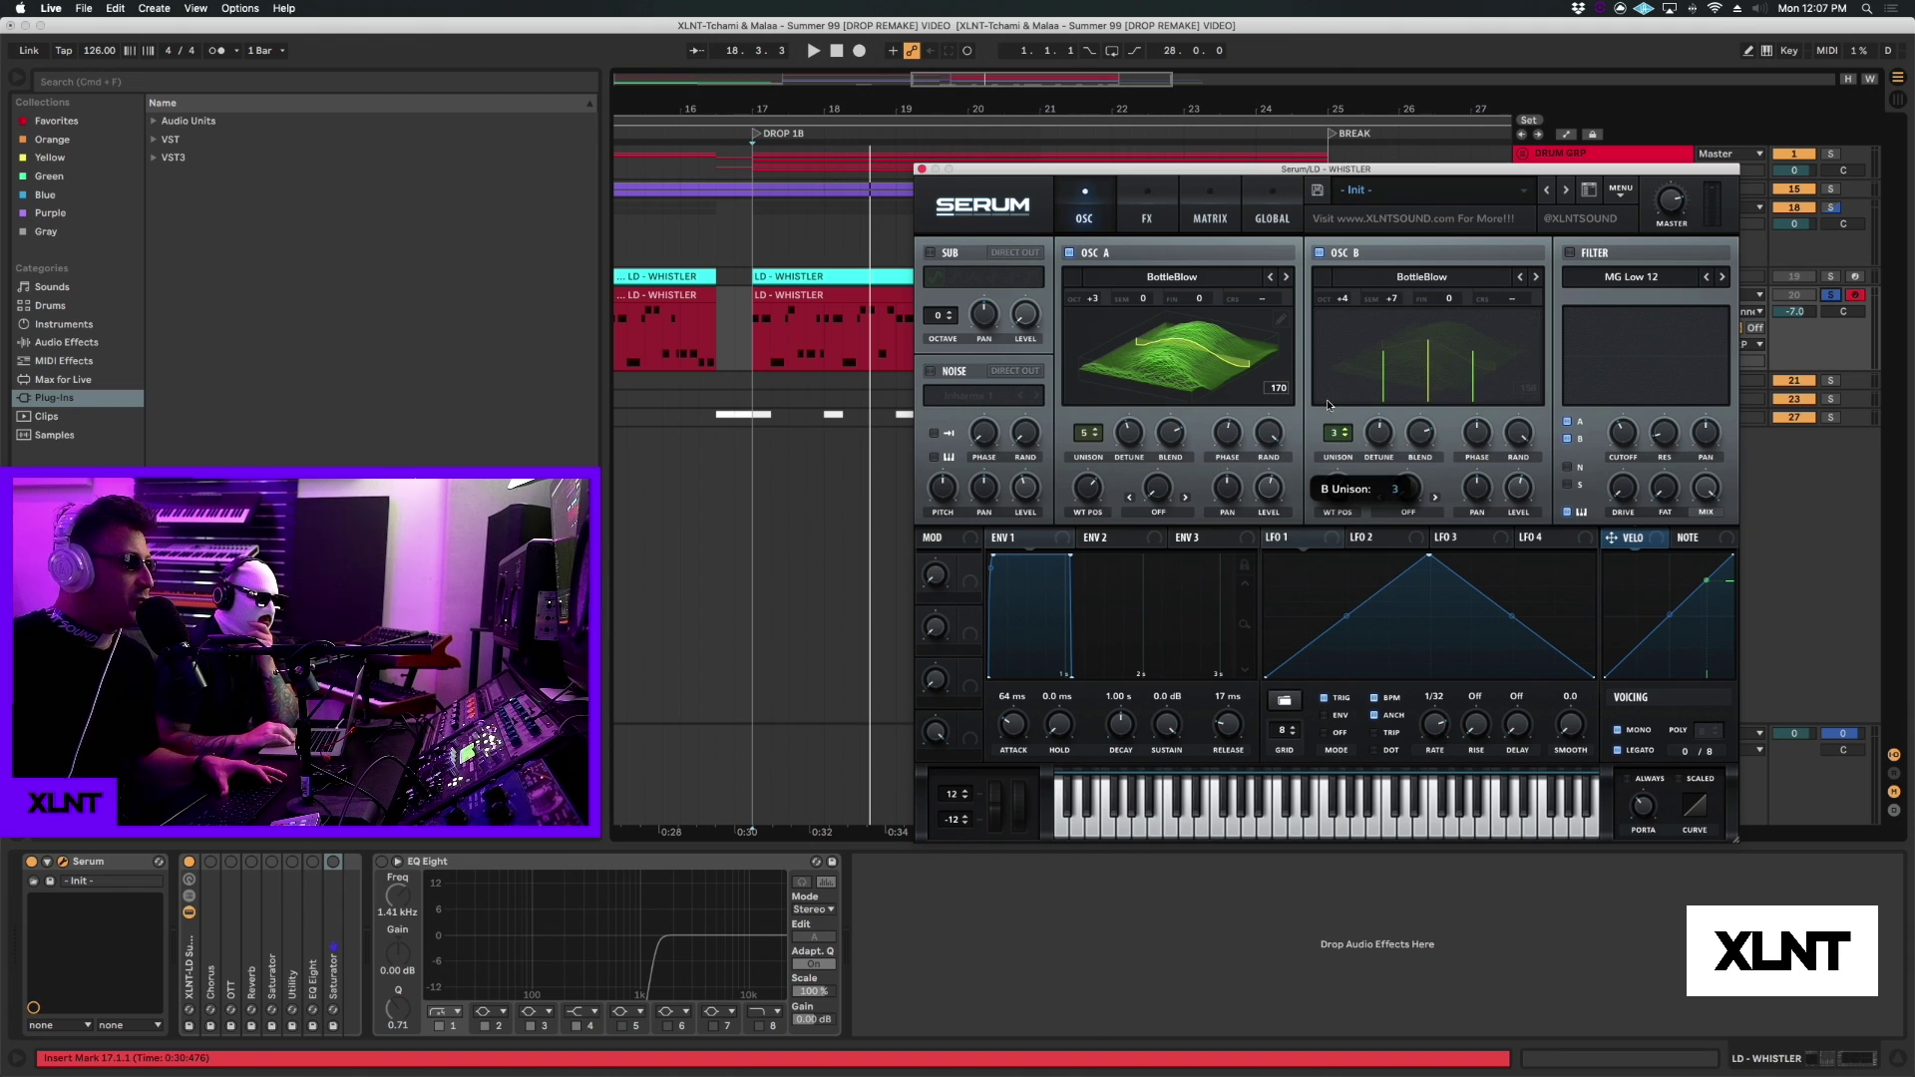
pyautogui.press('space')
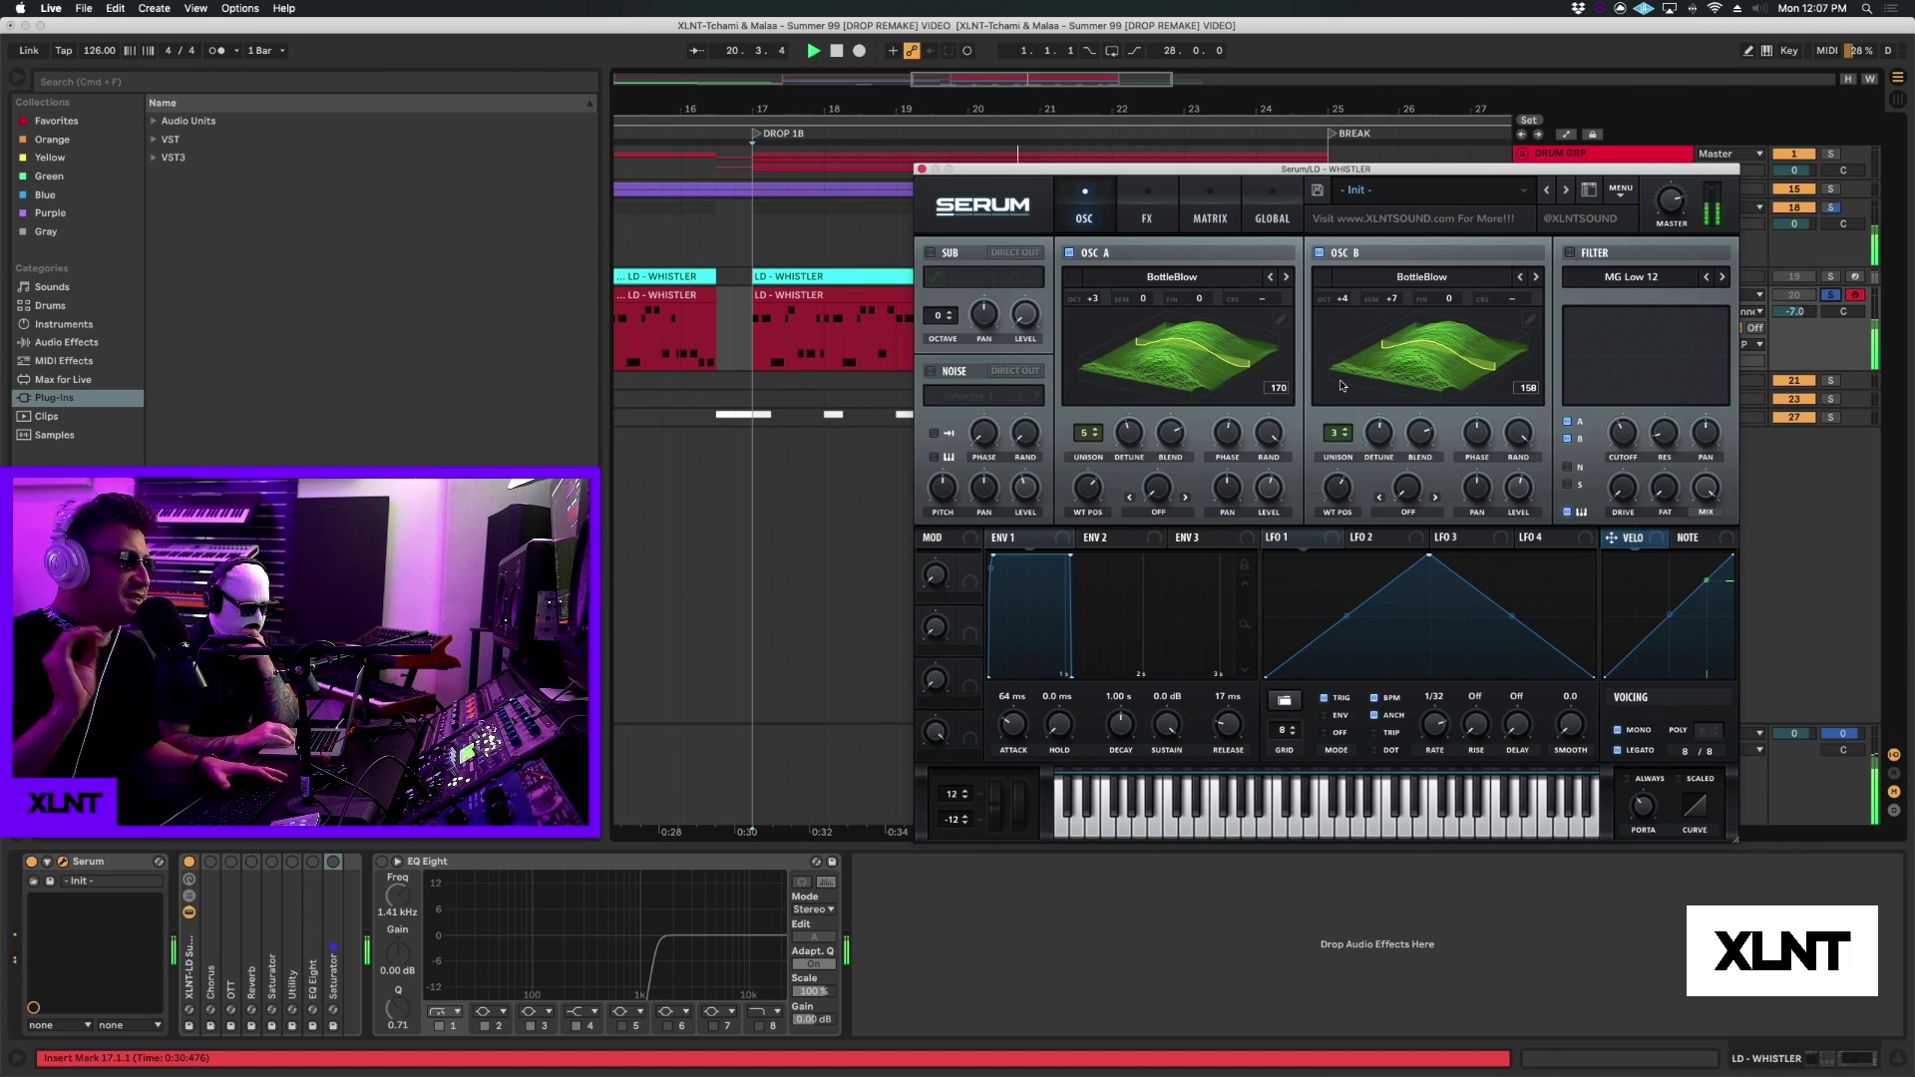
pyautogui.click(1166, 433)
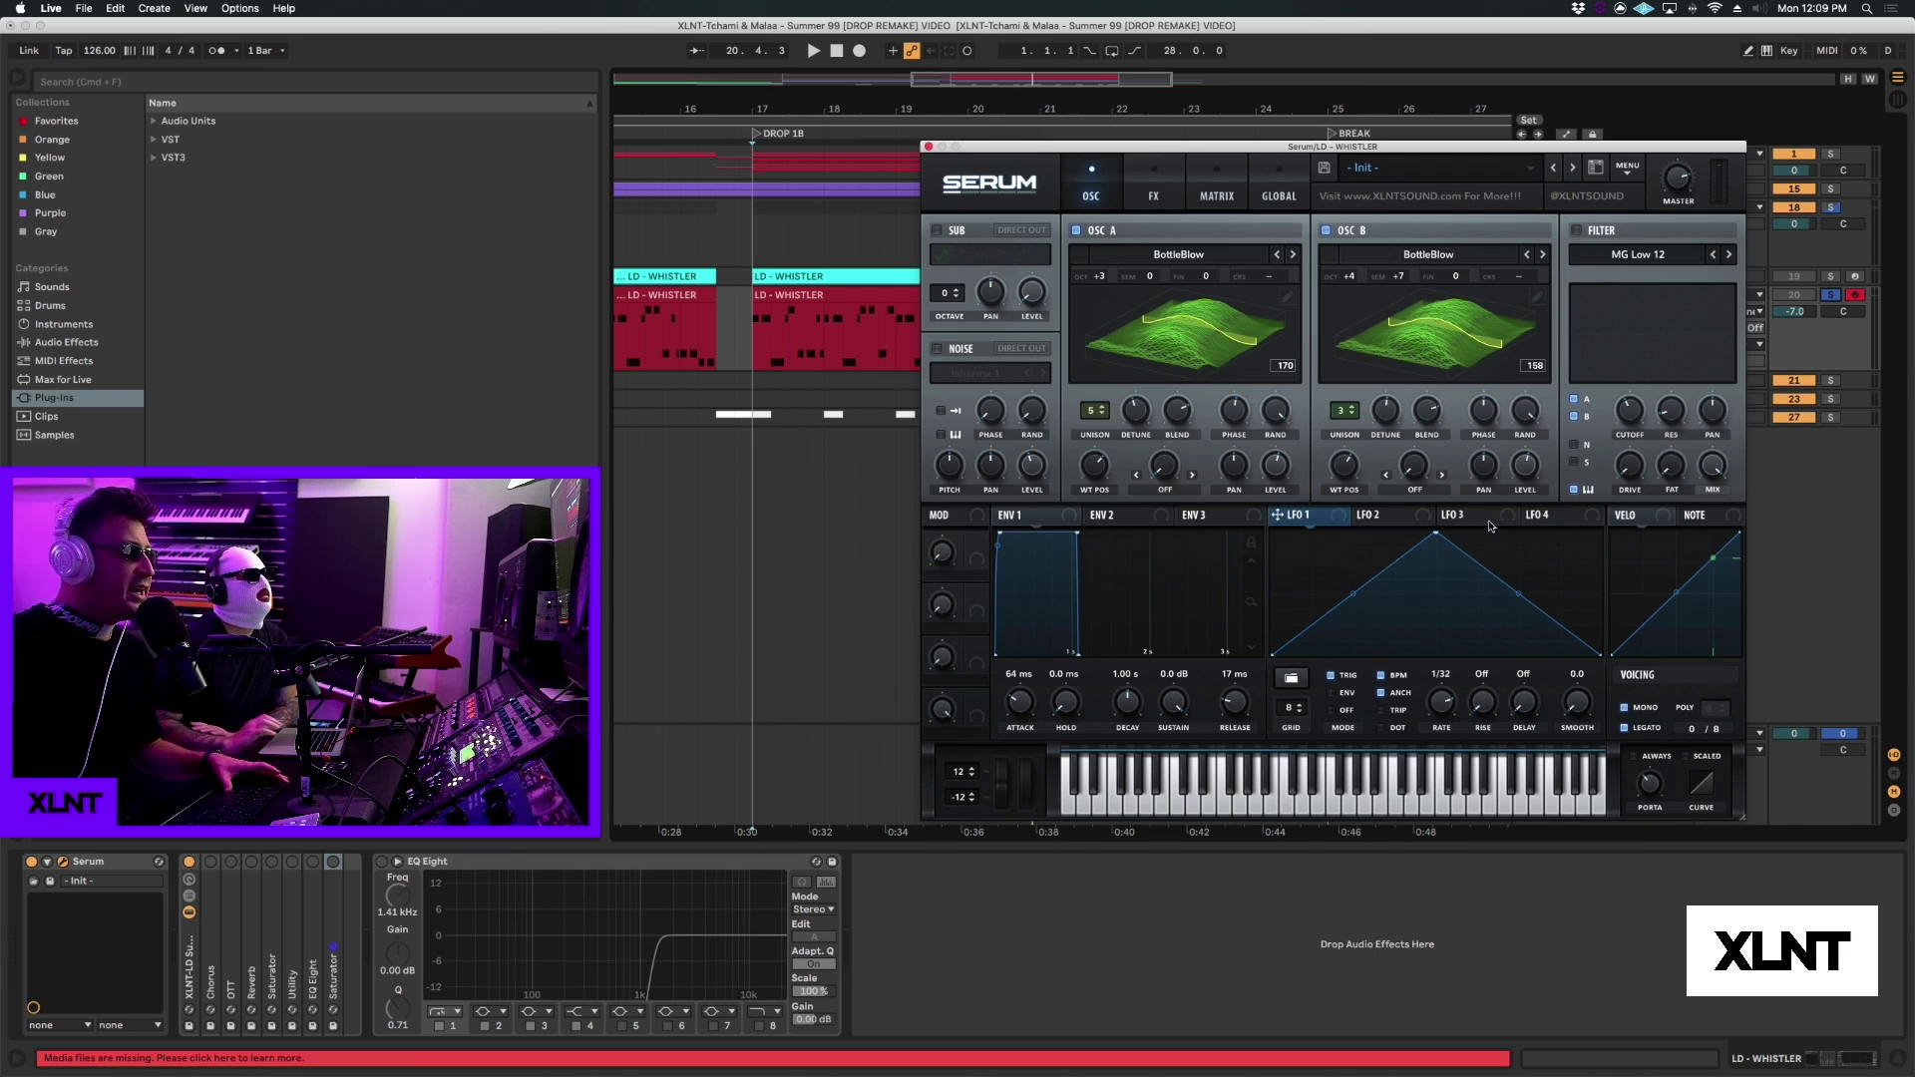
# Step: Review the LFO 1 to LFO 3 settings, assign LFO 1 to OSC A's fine tuning and audition it
pyautogui.click(1377, 516)
pyautogui.click(1466, 516)
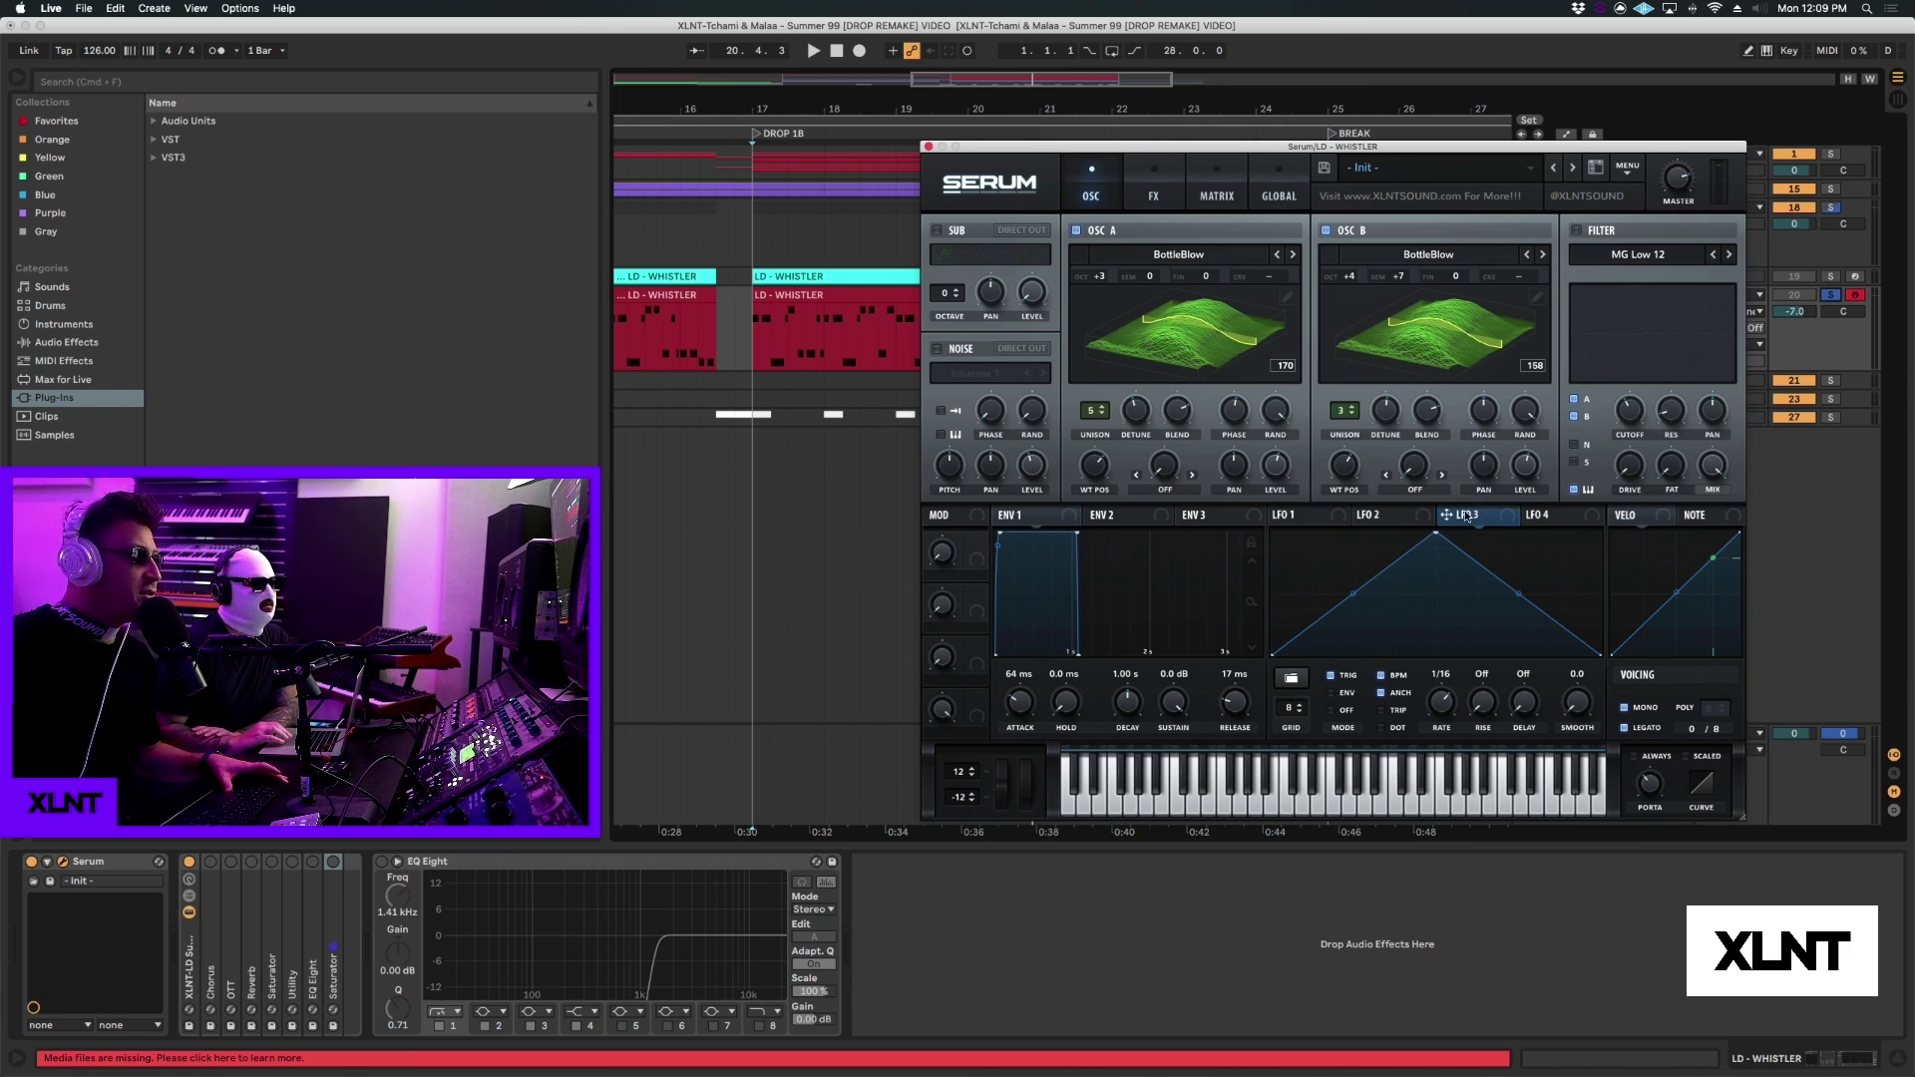
pyautogui.click(1381, 519)
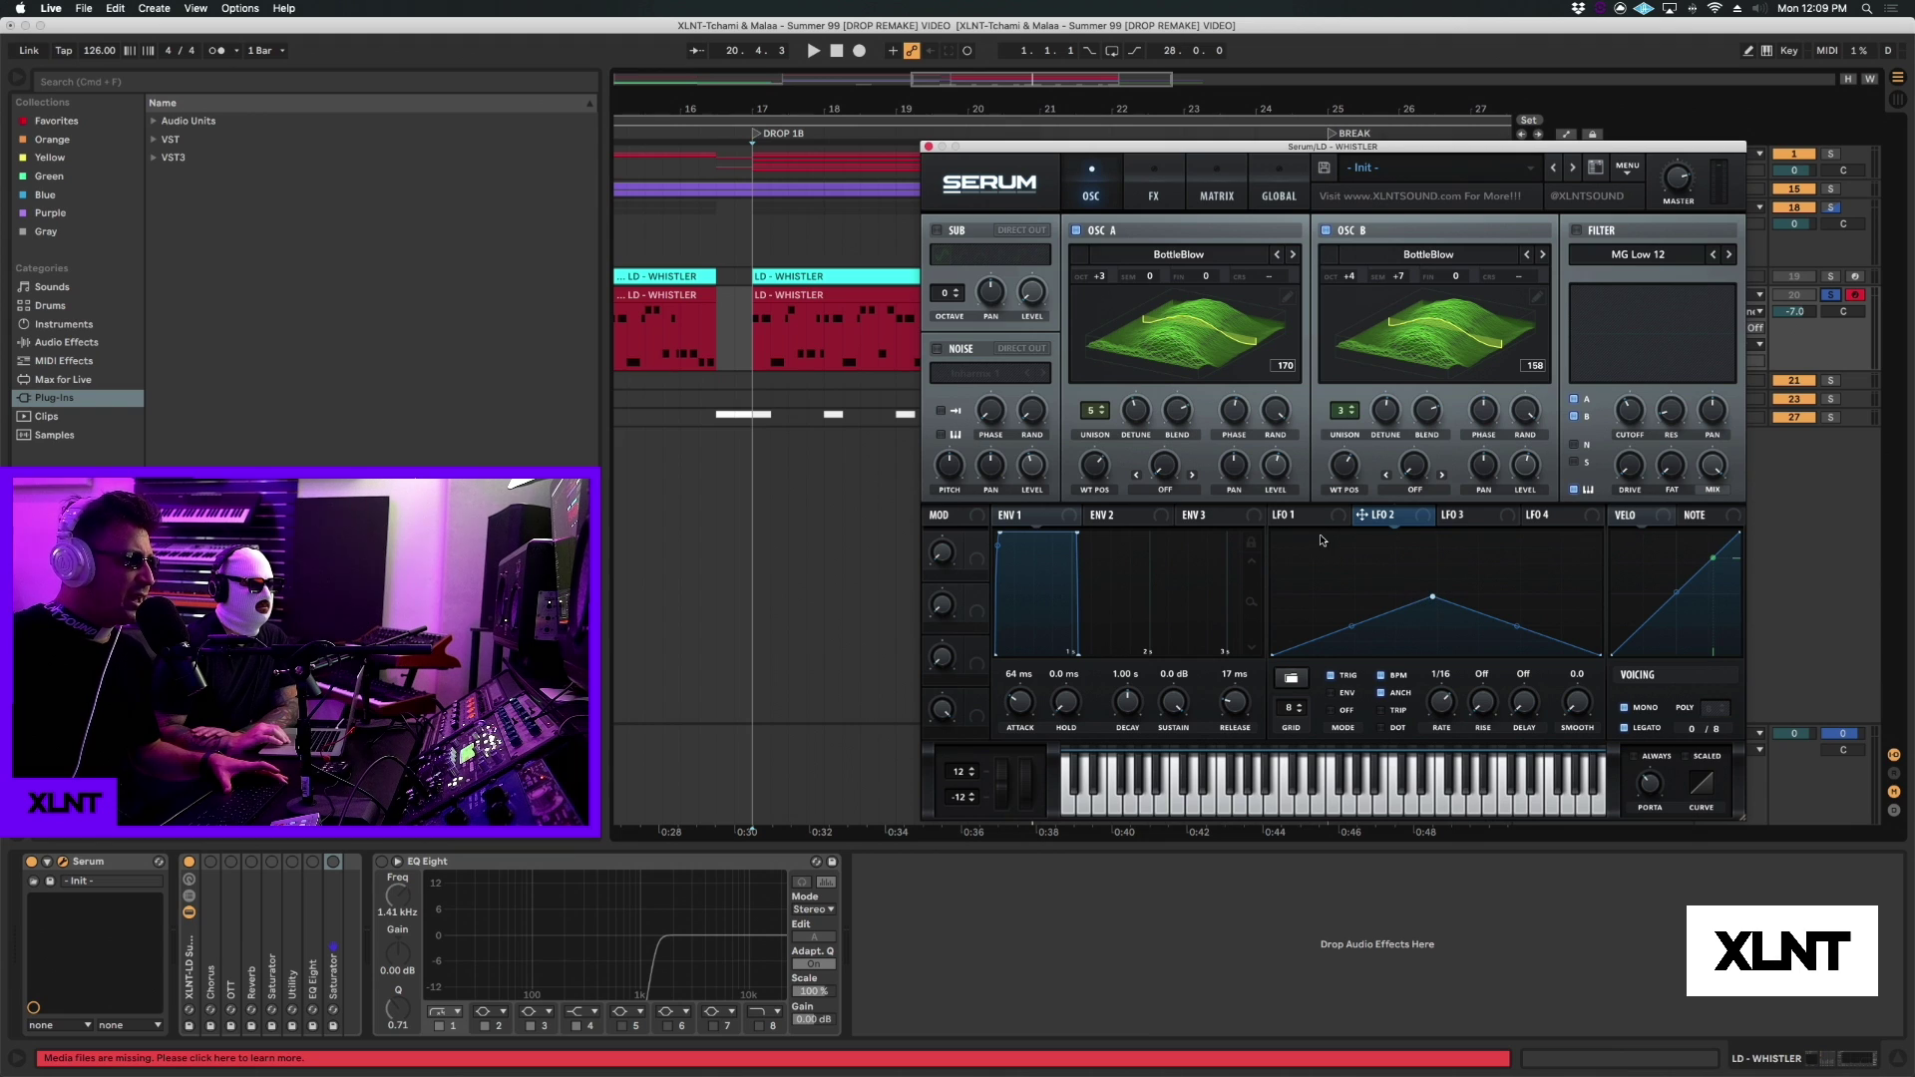
pyautogui.click(1297, 516)
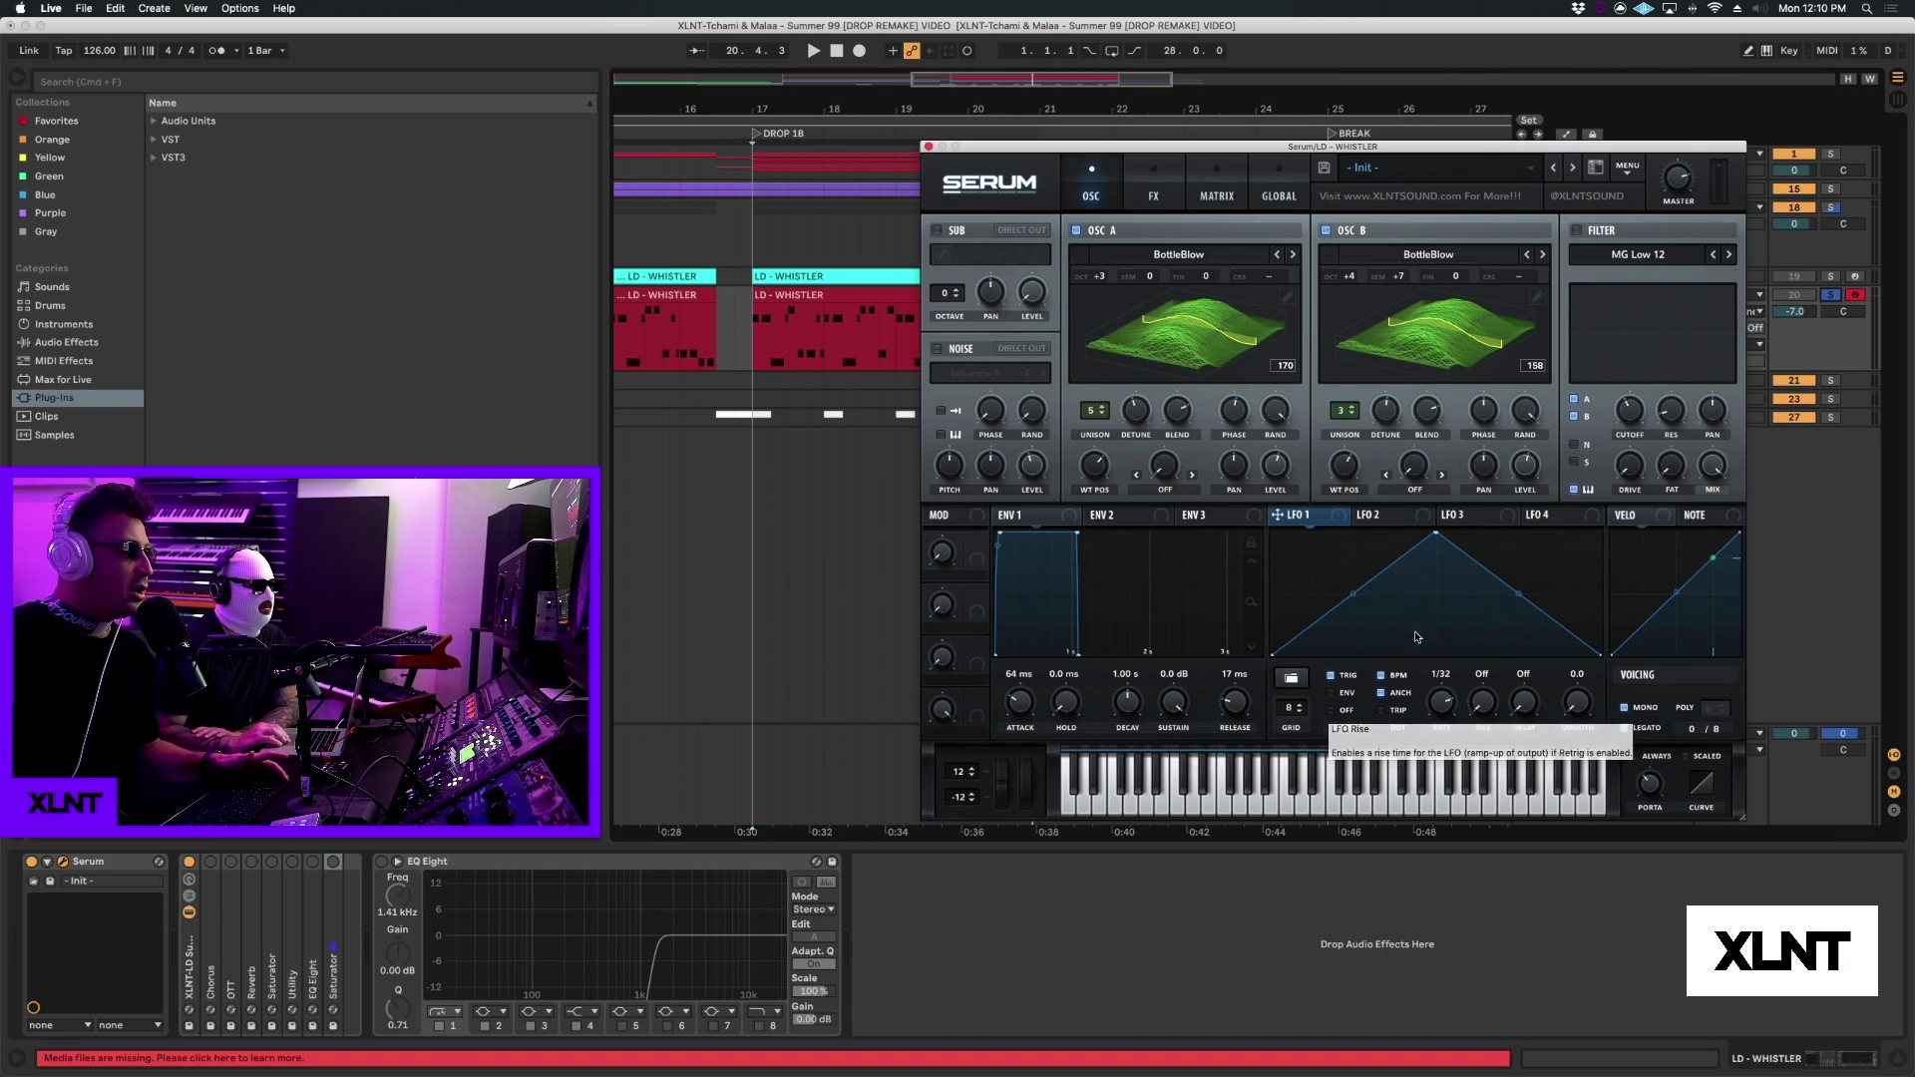
pyautogui.moveTo(1341, 521); pyautogui.dragTo(1206, 277)
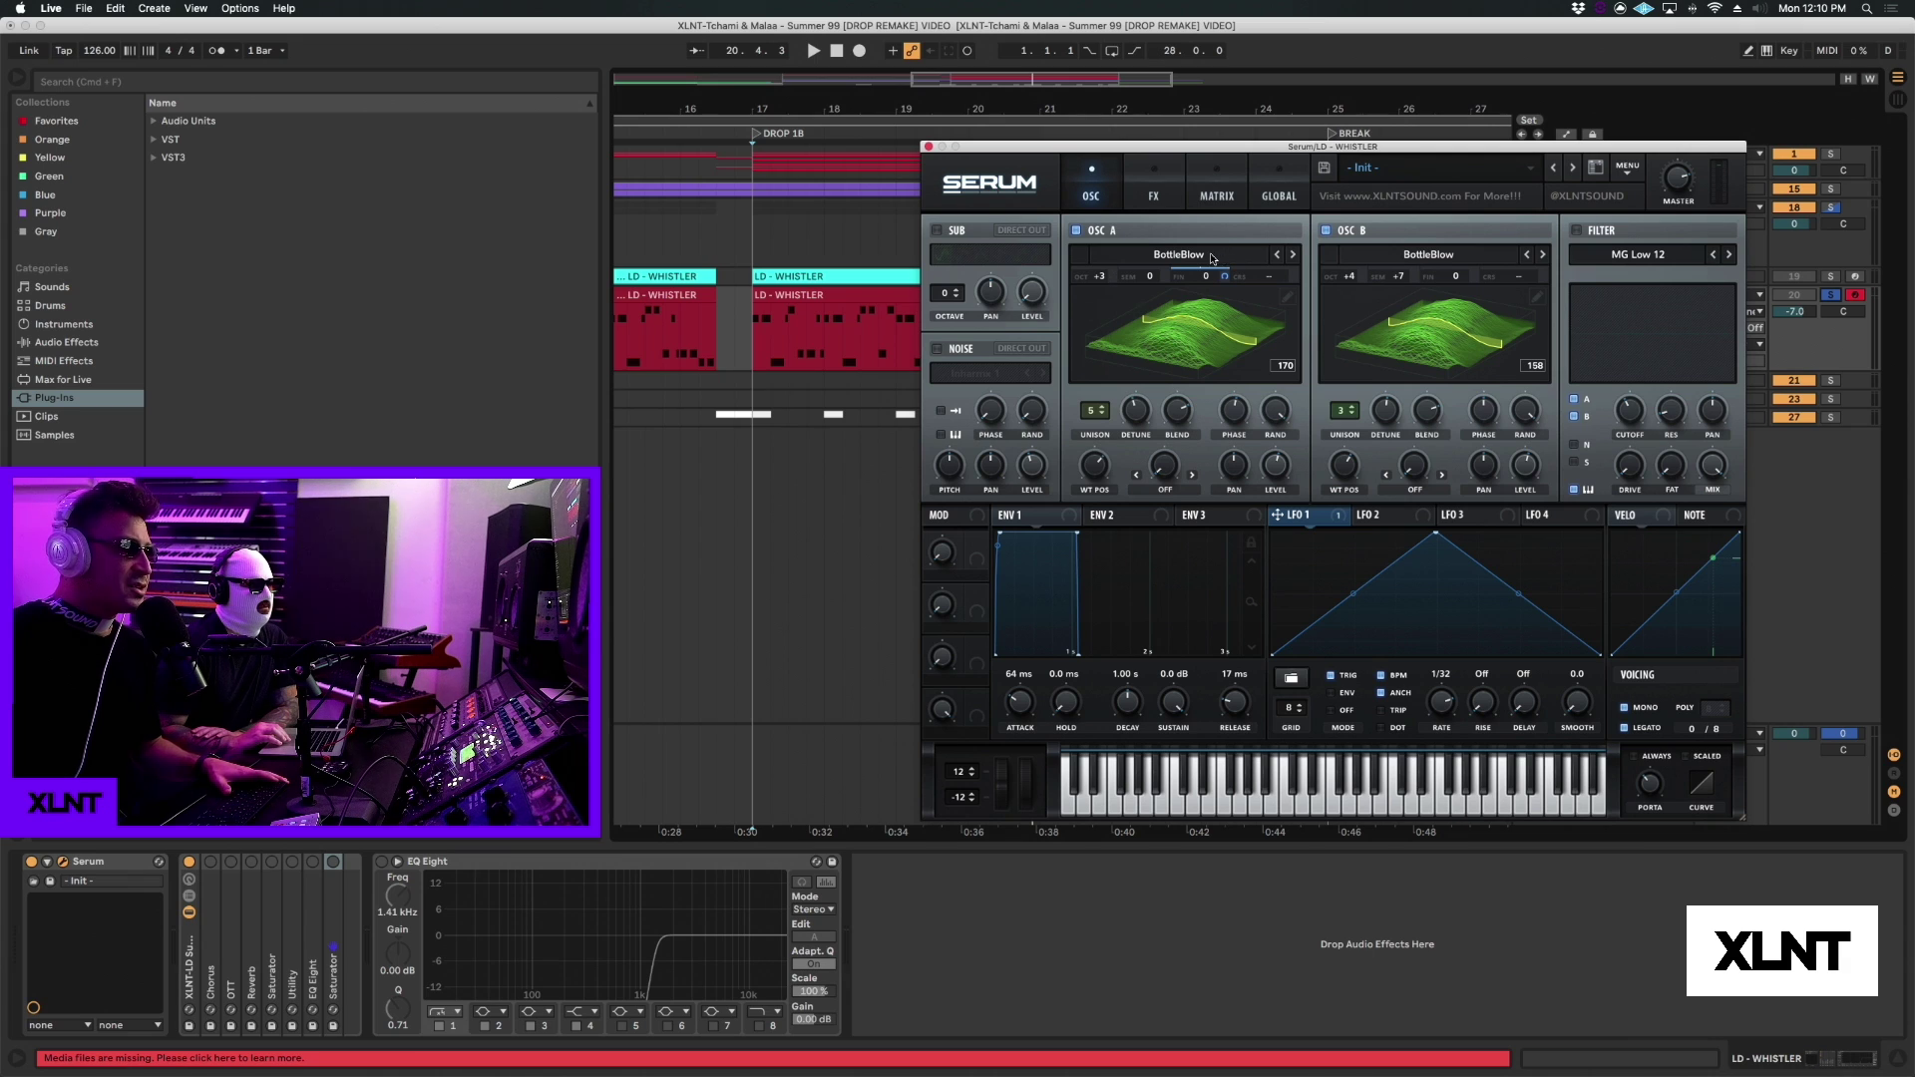
pyautogui.press('space')
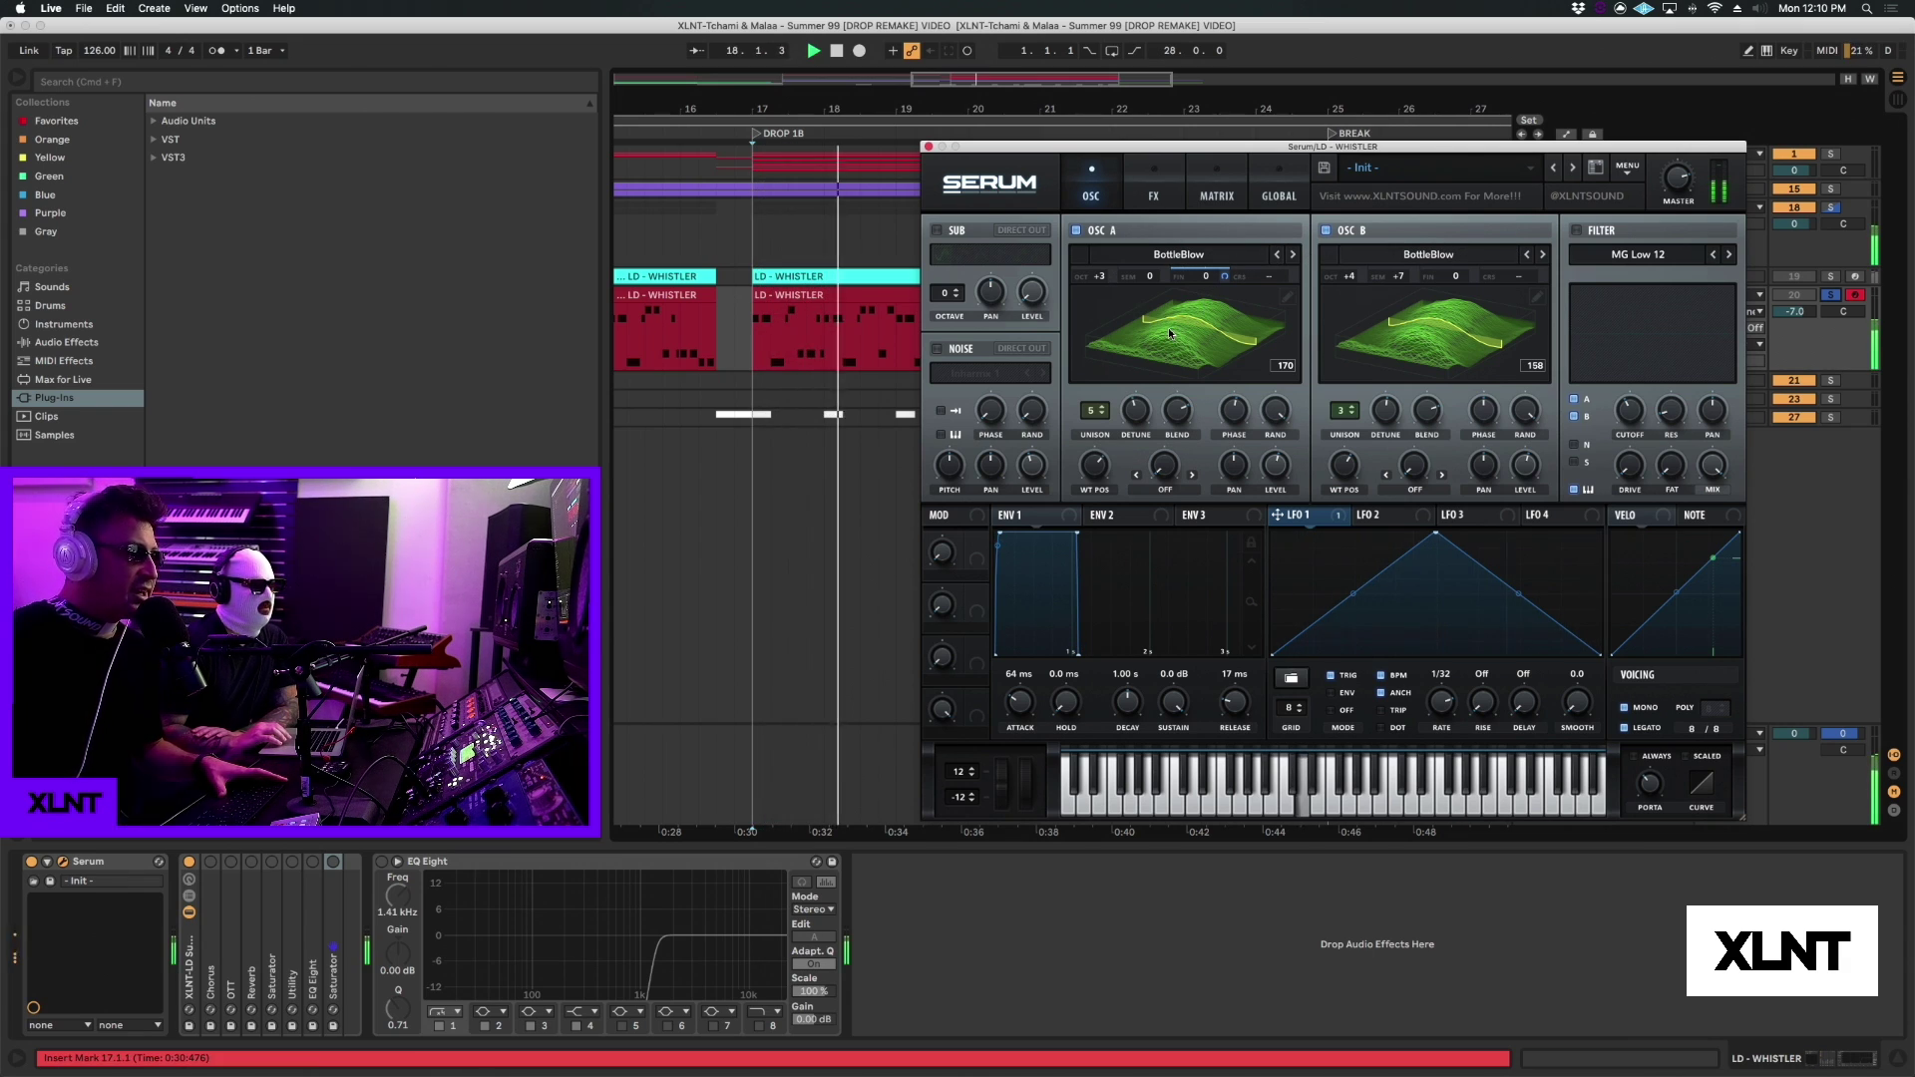
pyautogui.press('space')
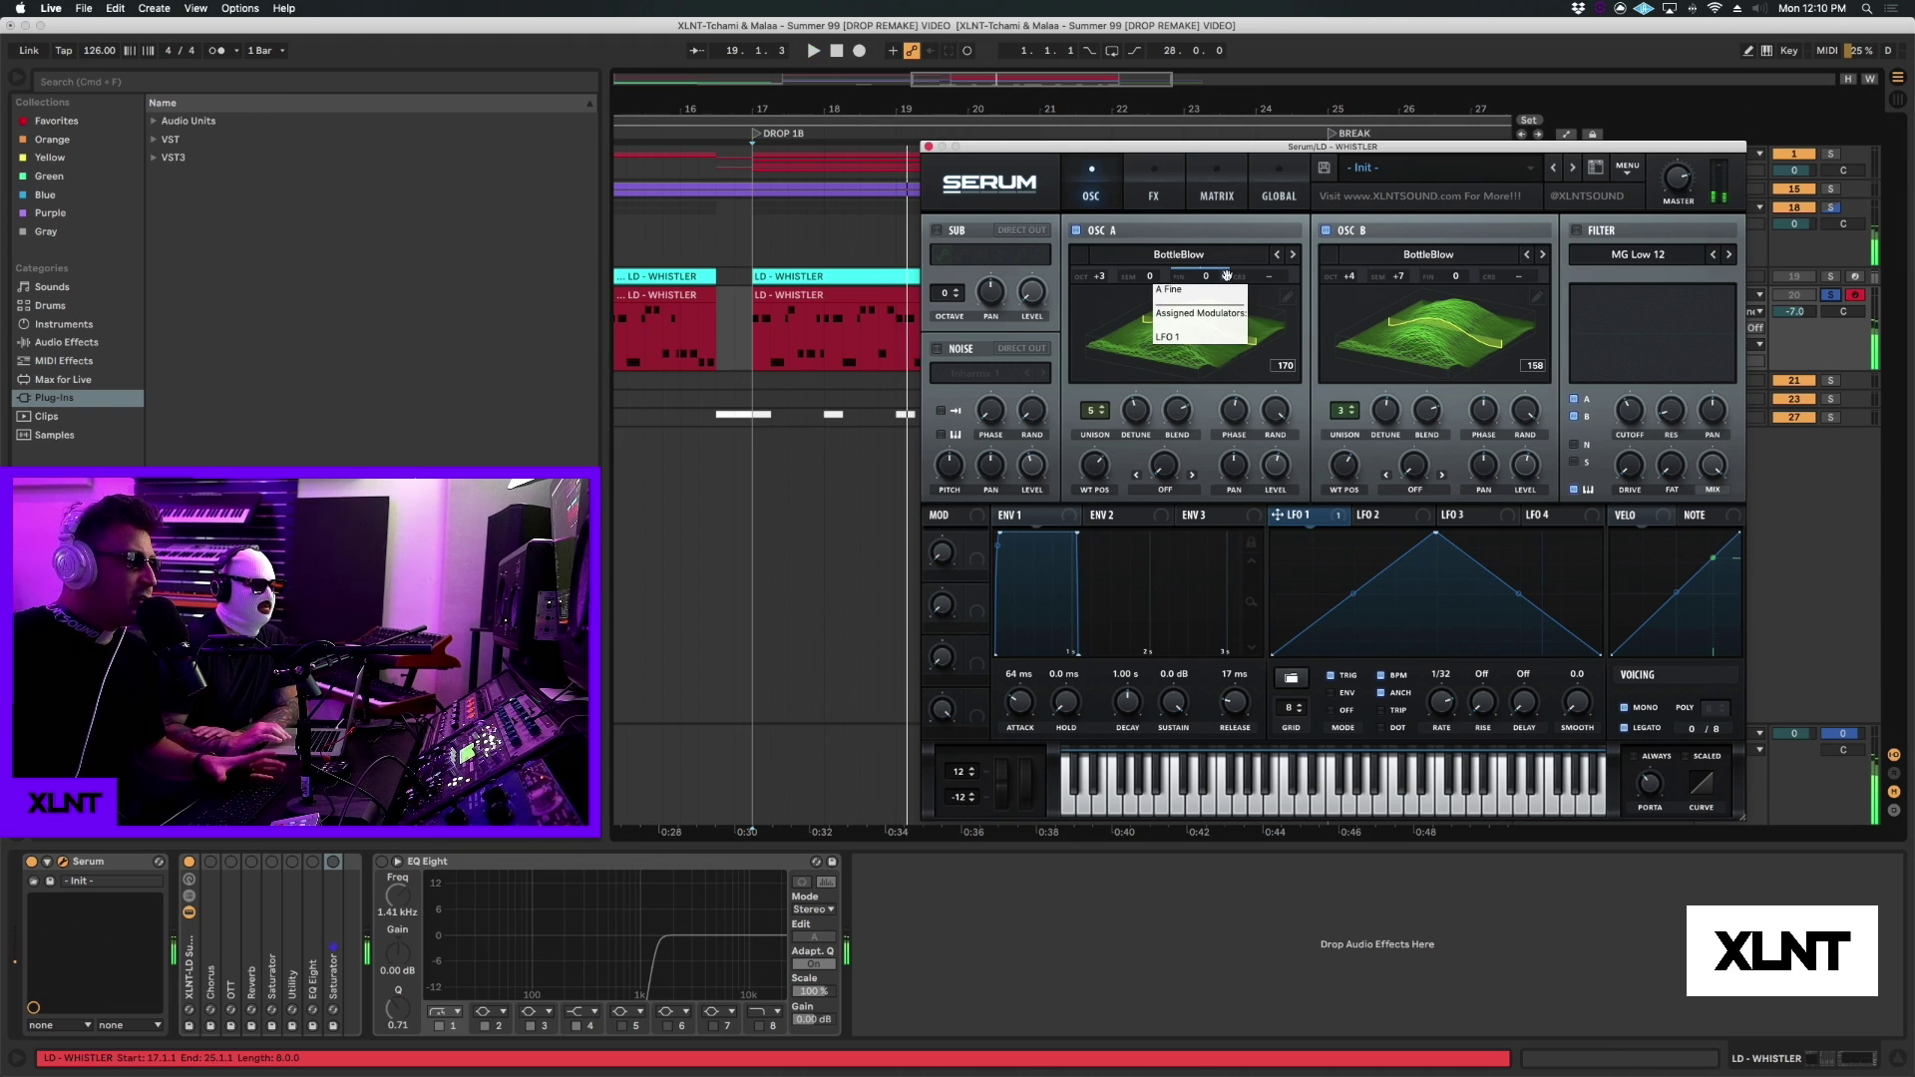
# Step: Set the LFO 1 modulation amount on OSC A's fine tuning to 23 and also assign LFO 1 to OSC B's fine tuning
pyautogui.moveTo(1228, 293)
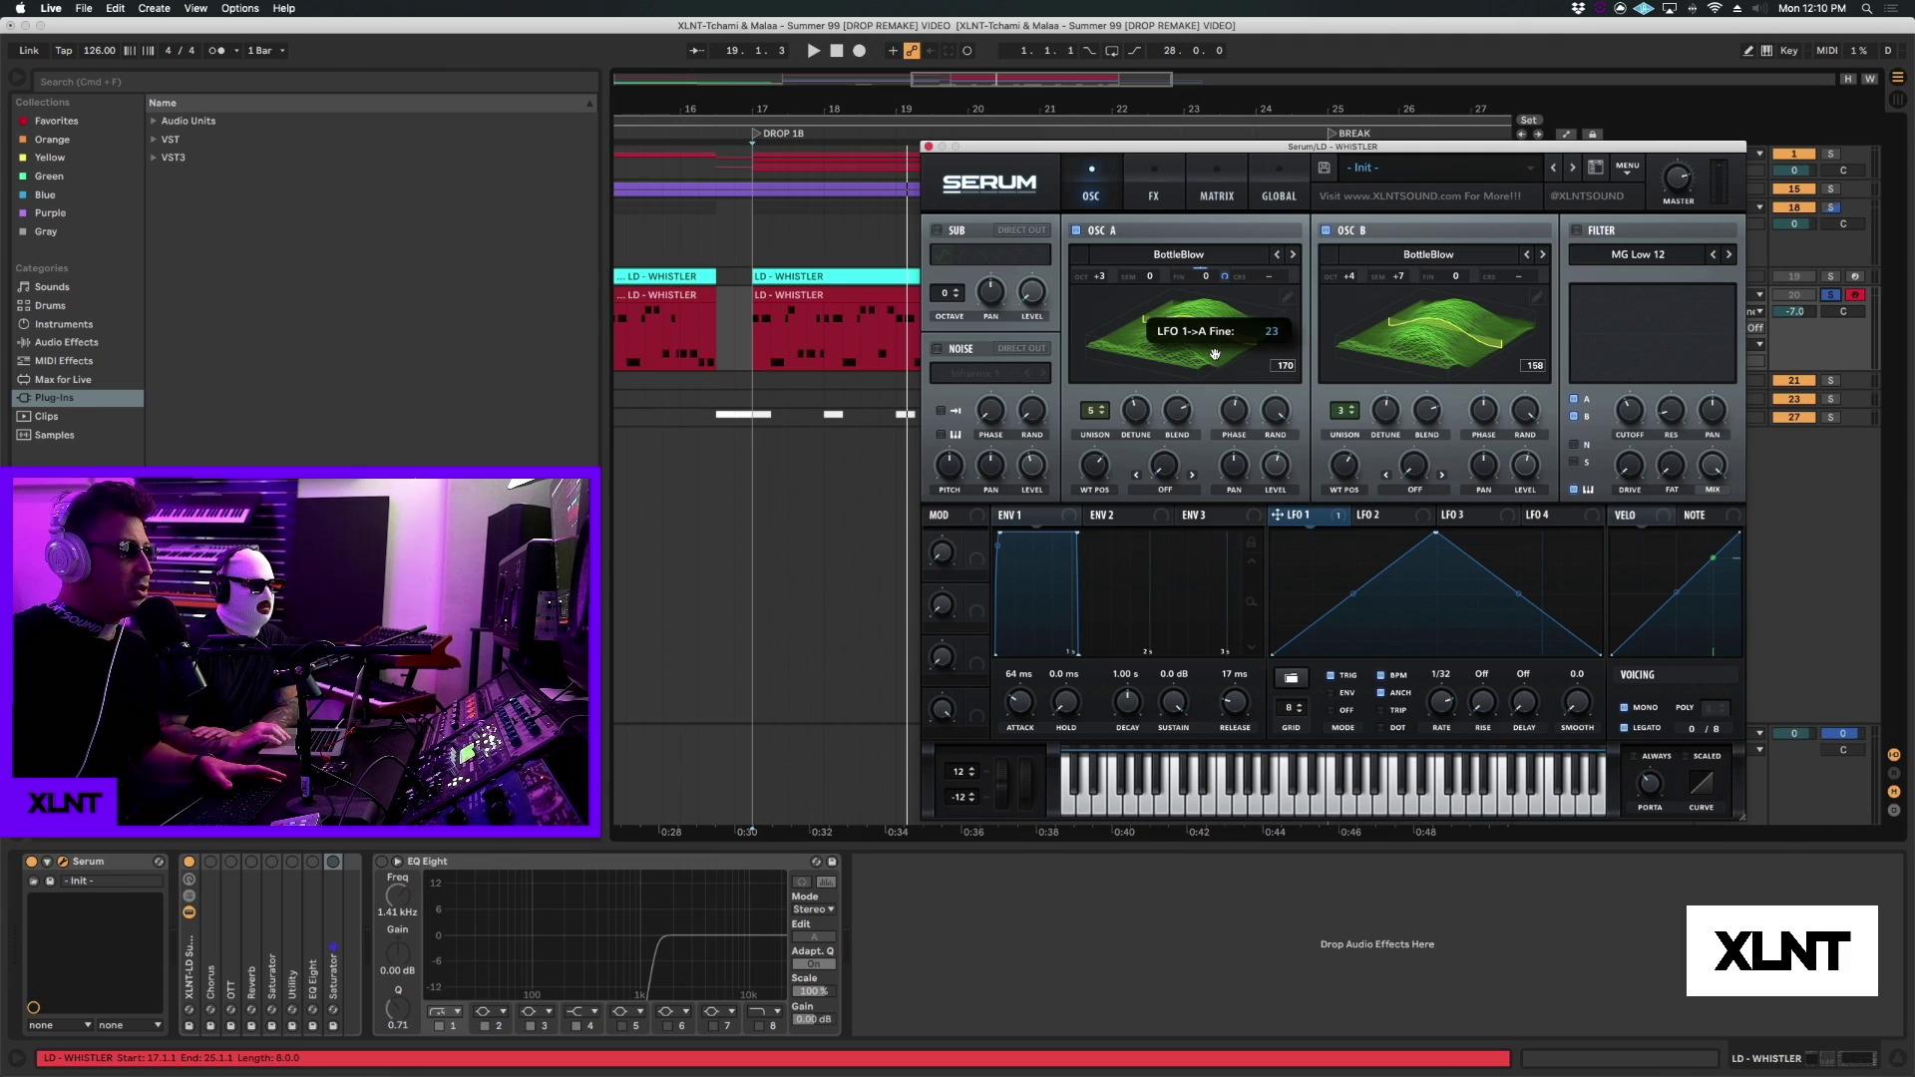
pyautogui.press('space')
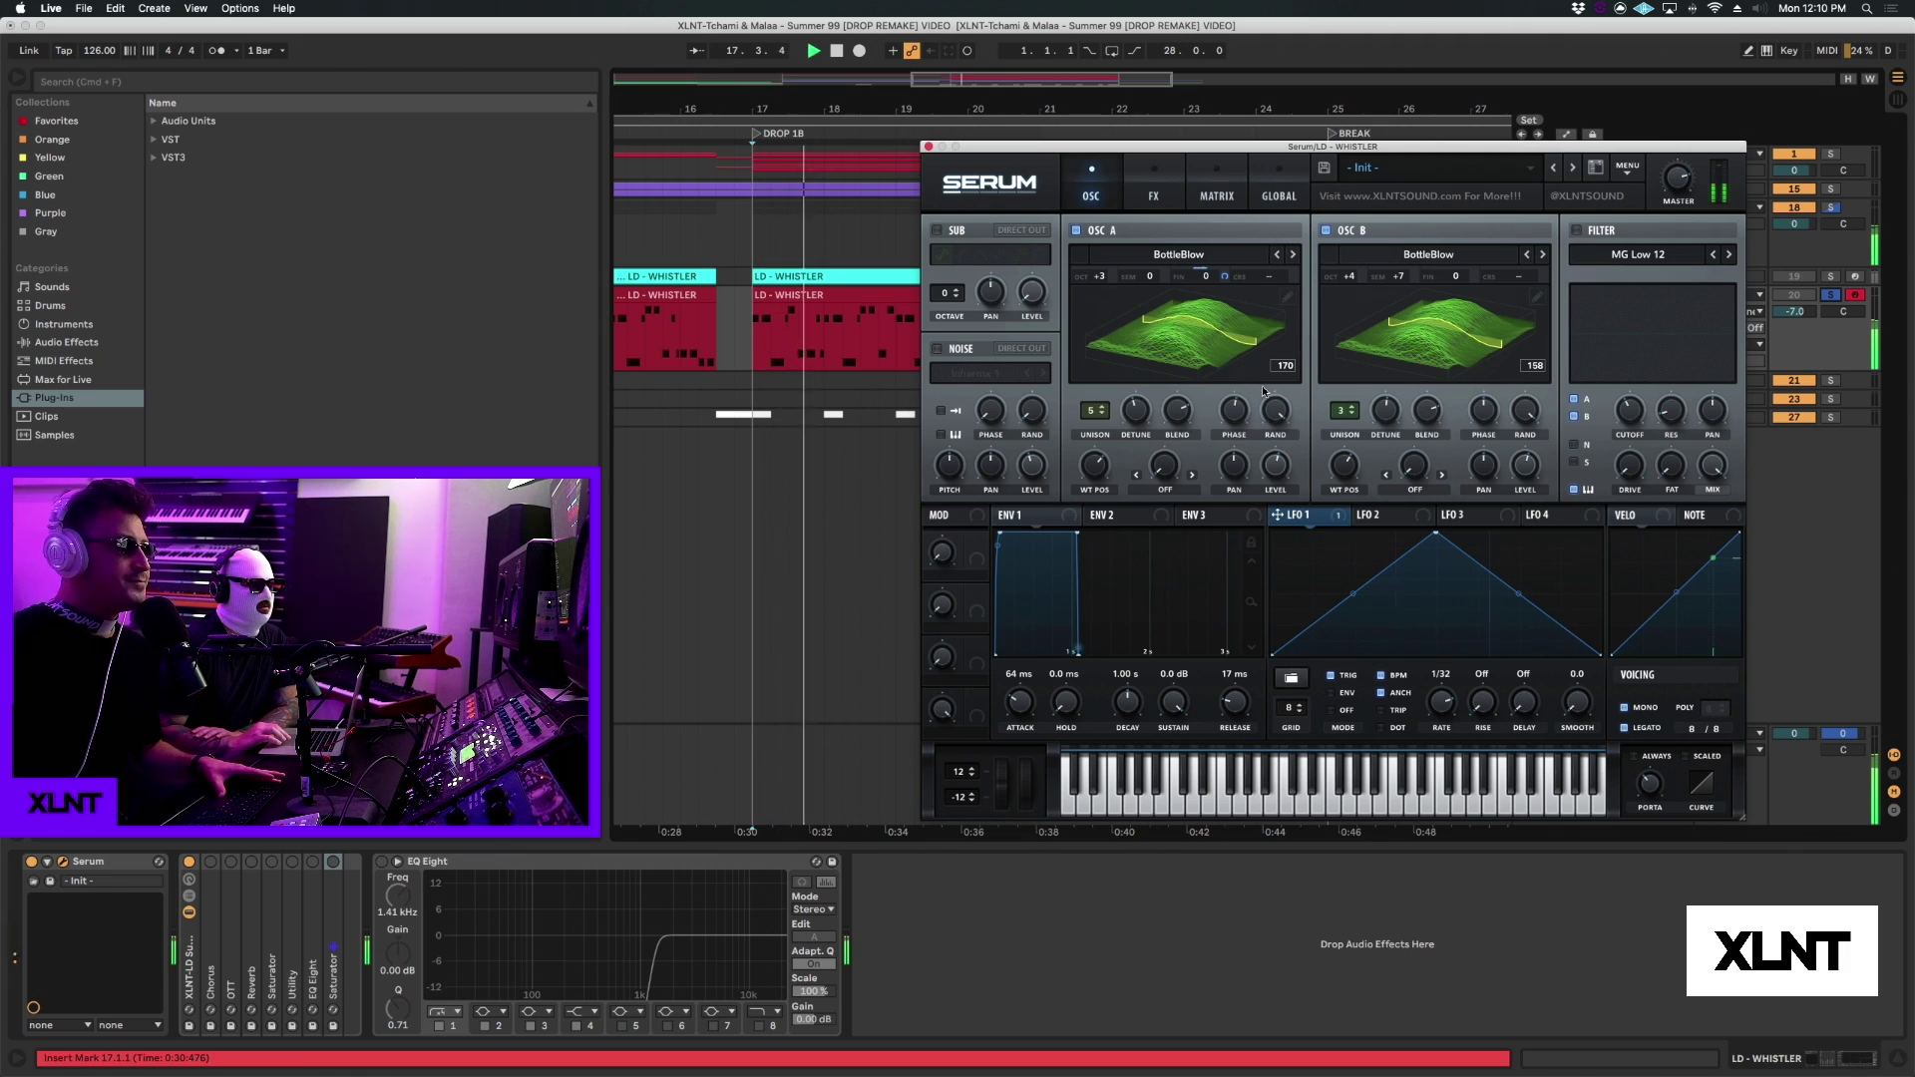
pyautogui.press('space')
pyautogui.moveTo(1330, 519); pyautogui.dragTo(1463, 359)
pyautogui.press('space')
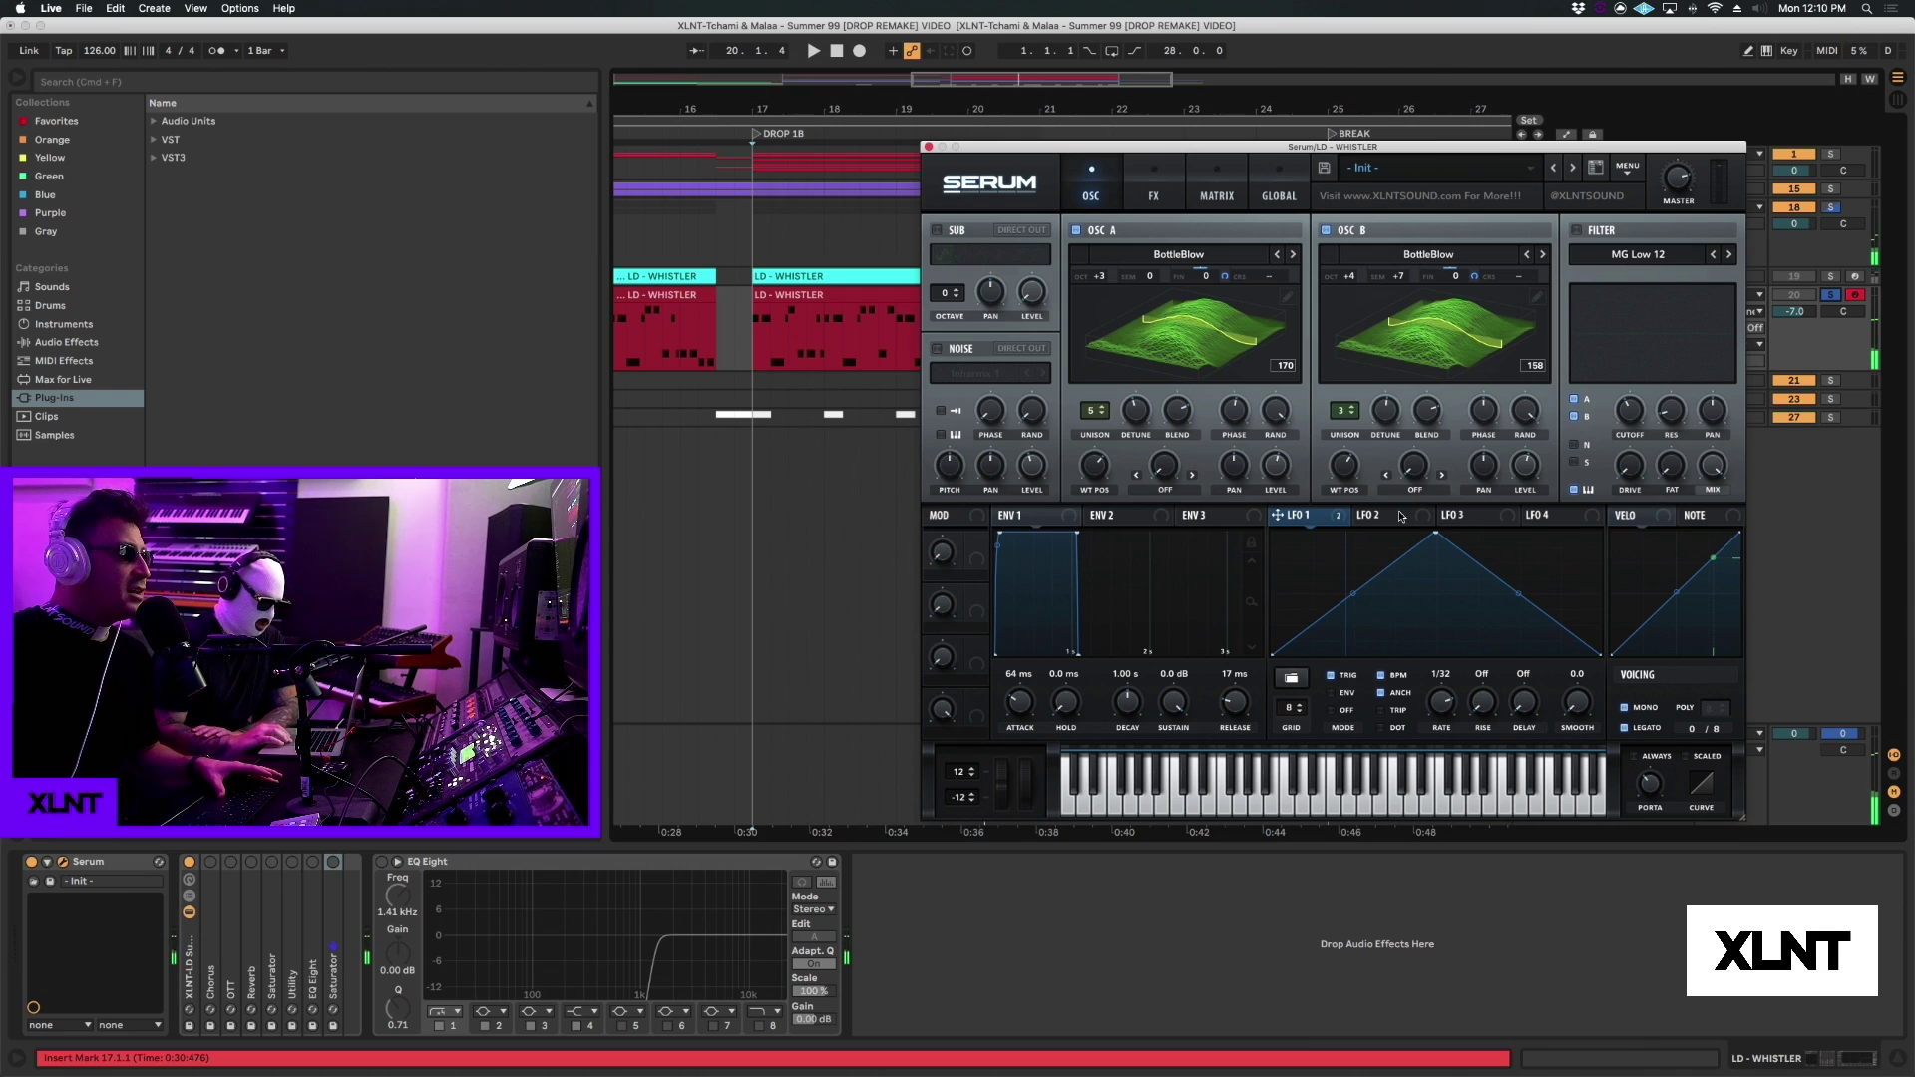
# Step: Assign LFO 2 to the wavetable positions of OSC A and OSC B, adjusting the modulation amounts and auditioning the movement
pyautogui.click(1391, 515)
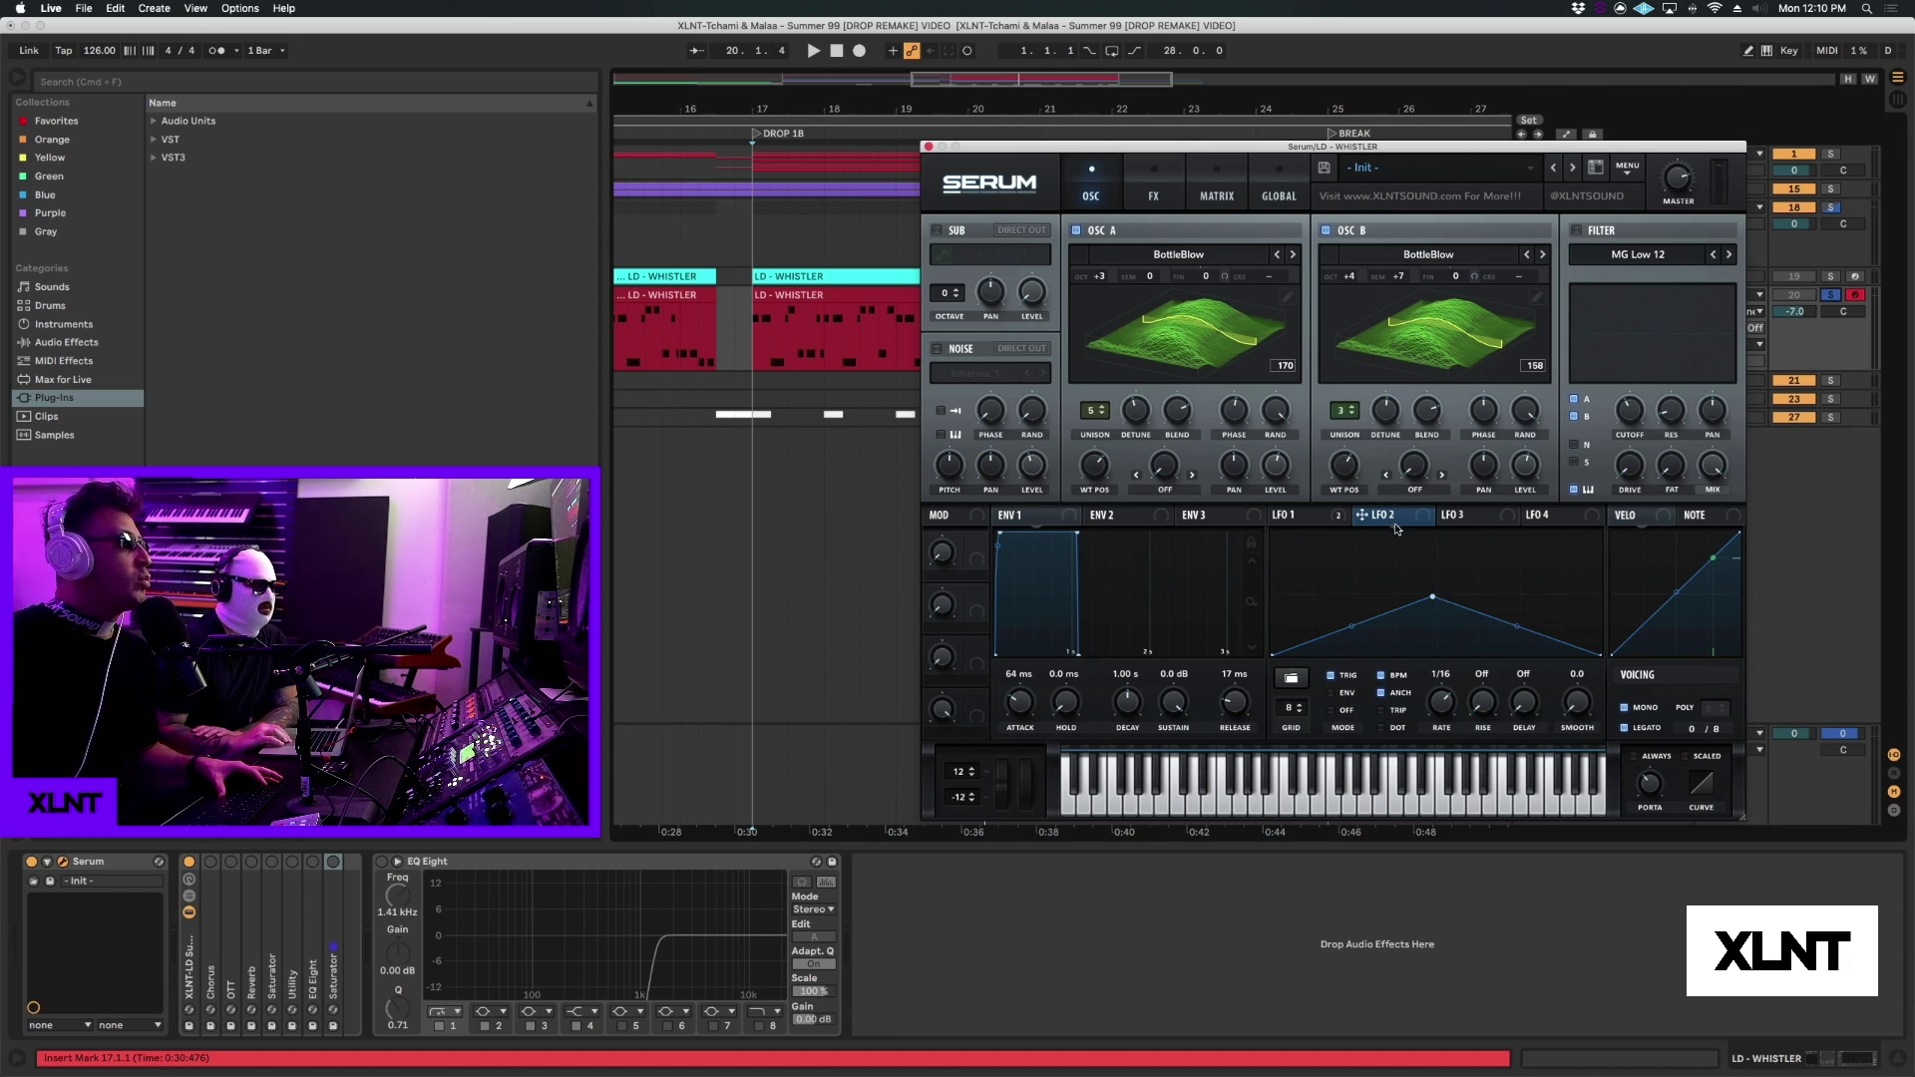
pyautogui.moveTo(1416, 517); pyautogui.dragTo(1095, 465)
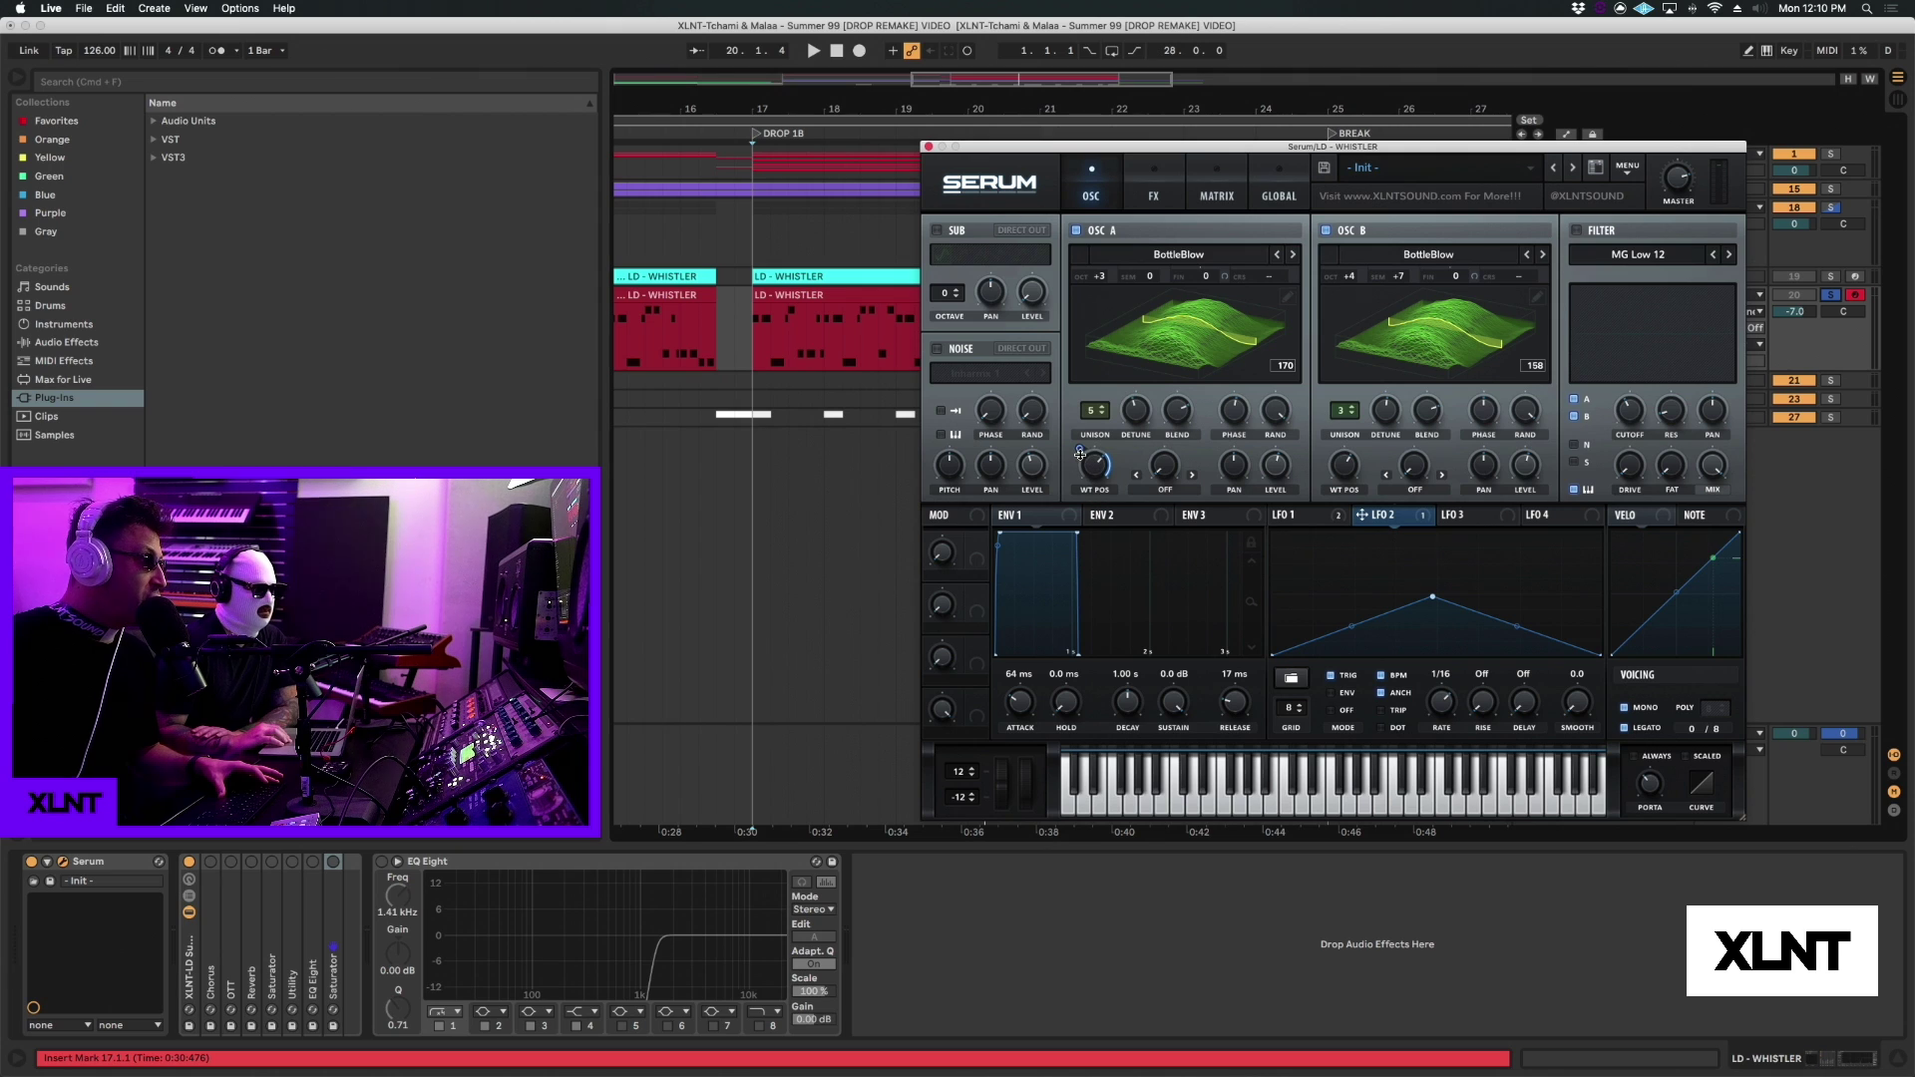
pyautogui.moveTo(1077, 461)
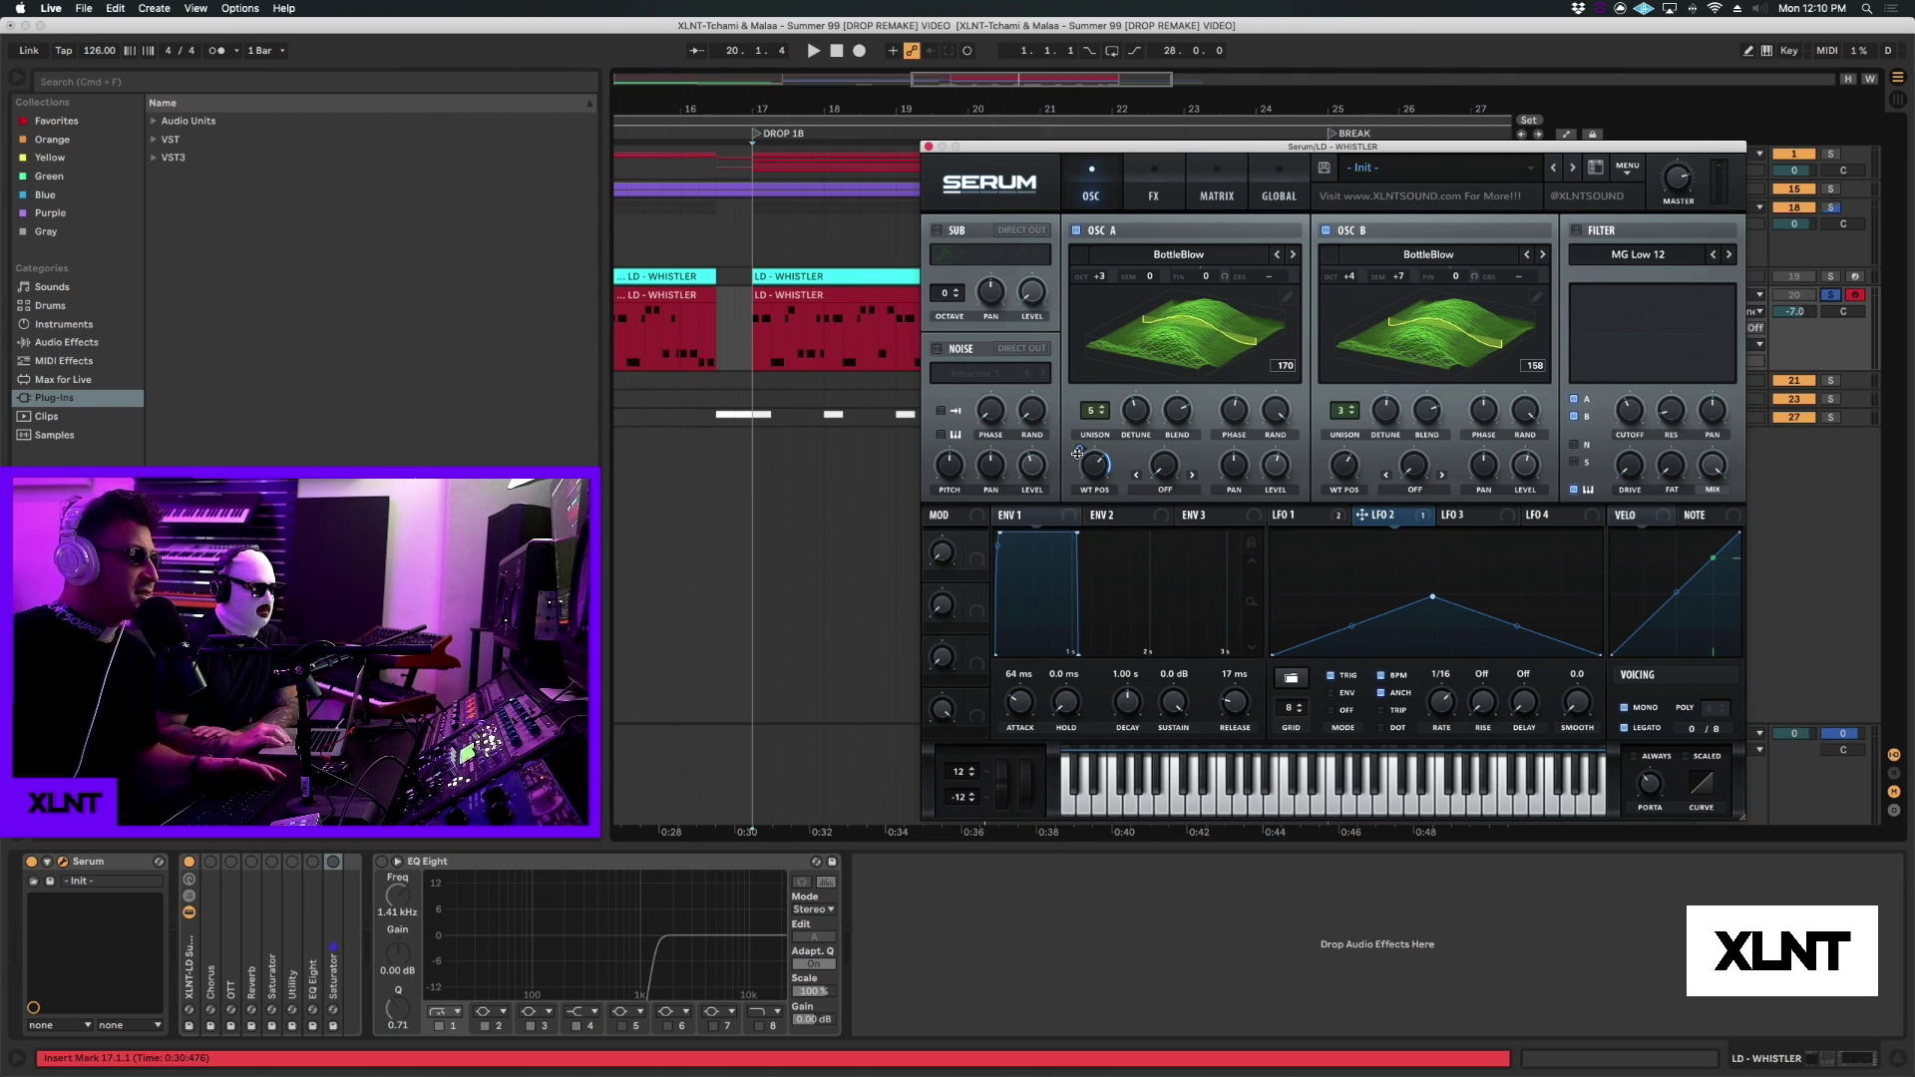
pyautogui.press('space')
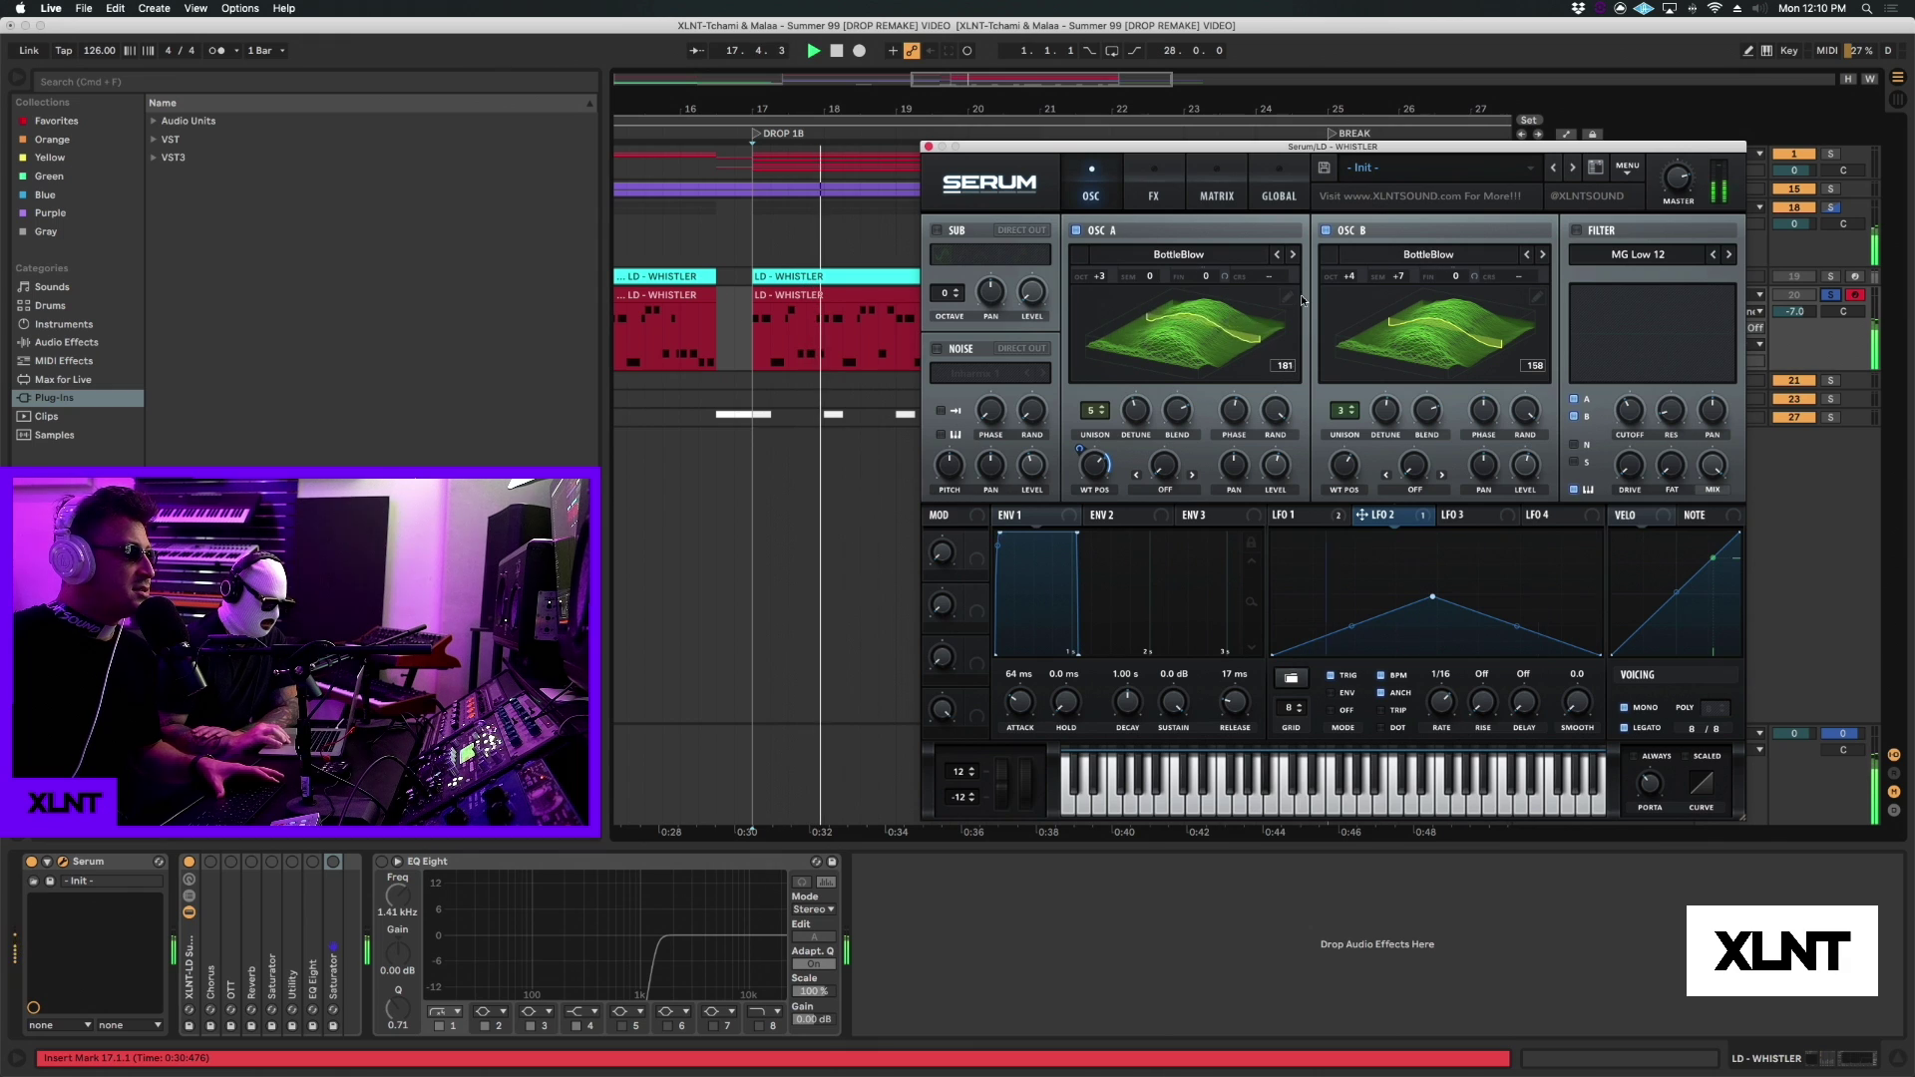
pyautogui.moveTo(1410, 523); pyautogui.dragTo(1343, 465)
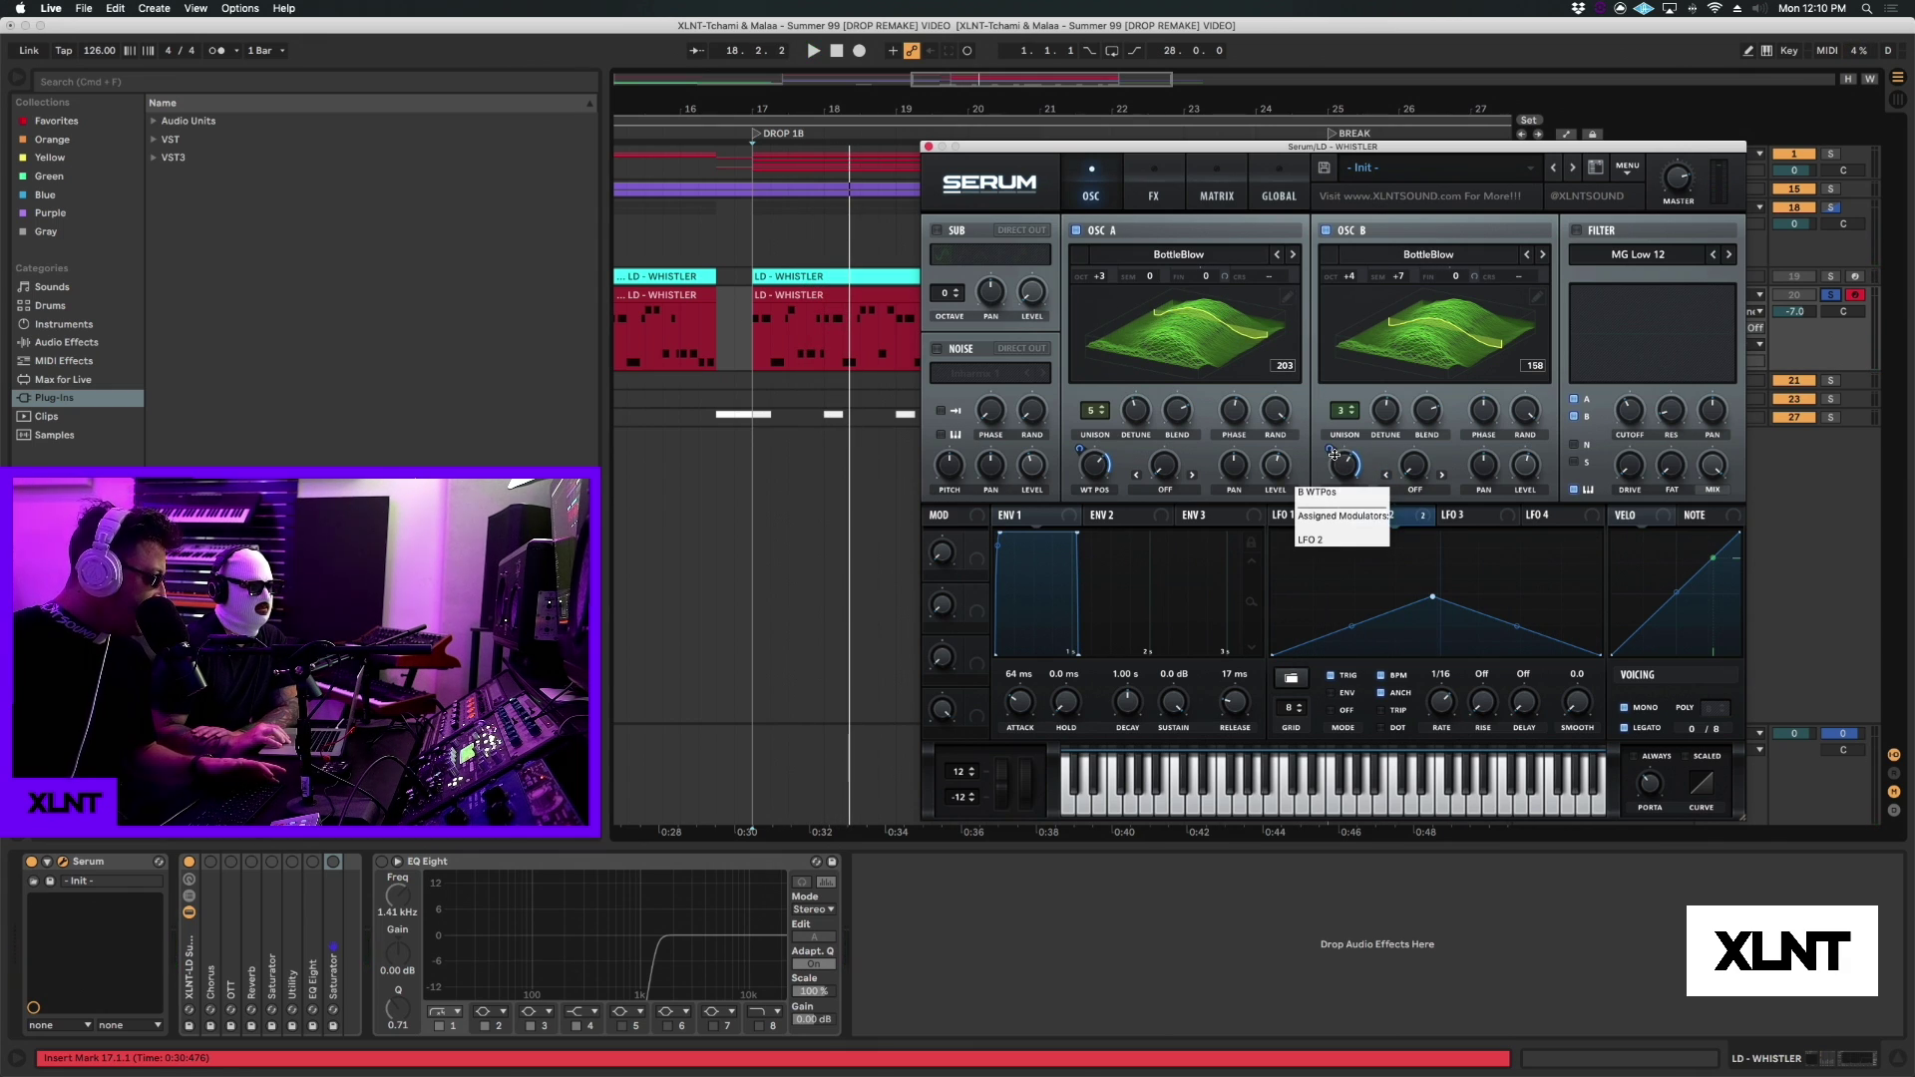
pyautogui.moveTo(1332, 448); pyautogui.dragTo(1334, 460)
pyautogui.press('space')
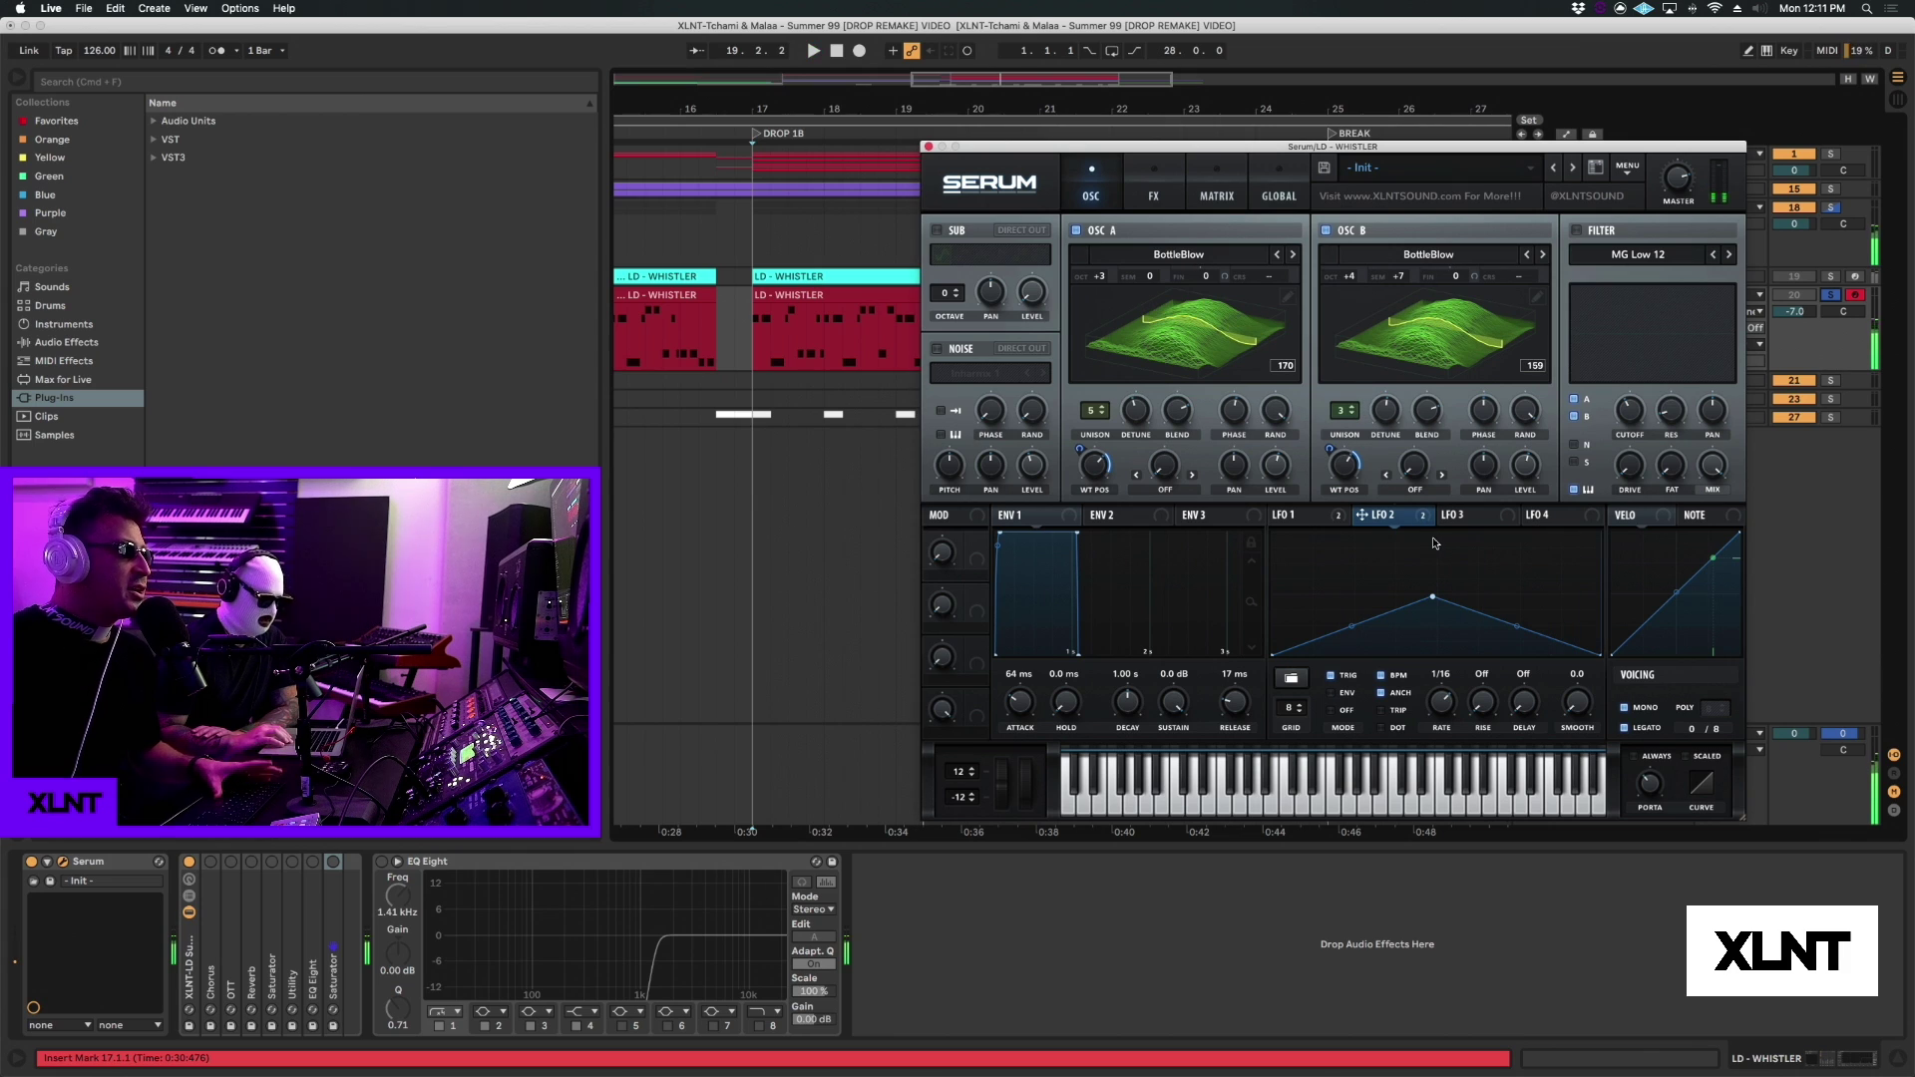
# Step: Assign LFO 3 to the levels of OSC A and OSC B and audition the modulated lead
pyautogui.click(1502, 514)
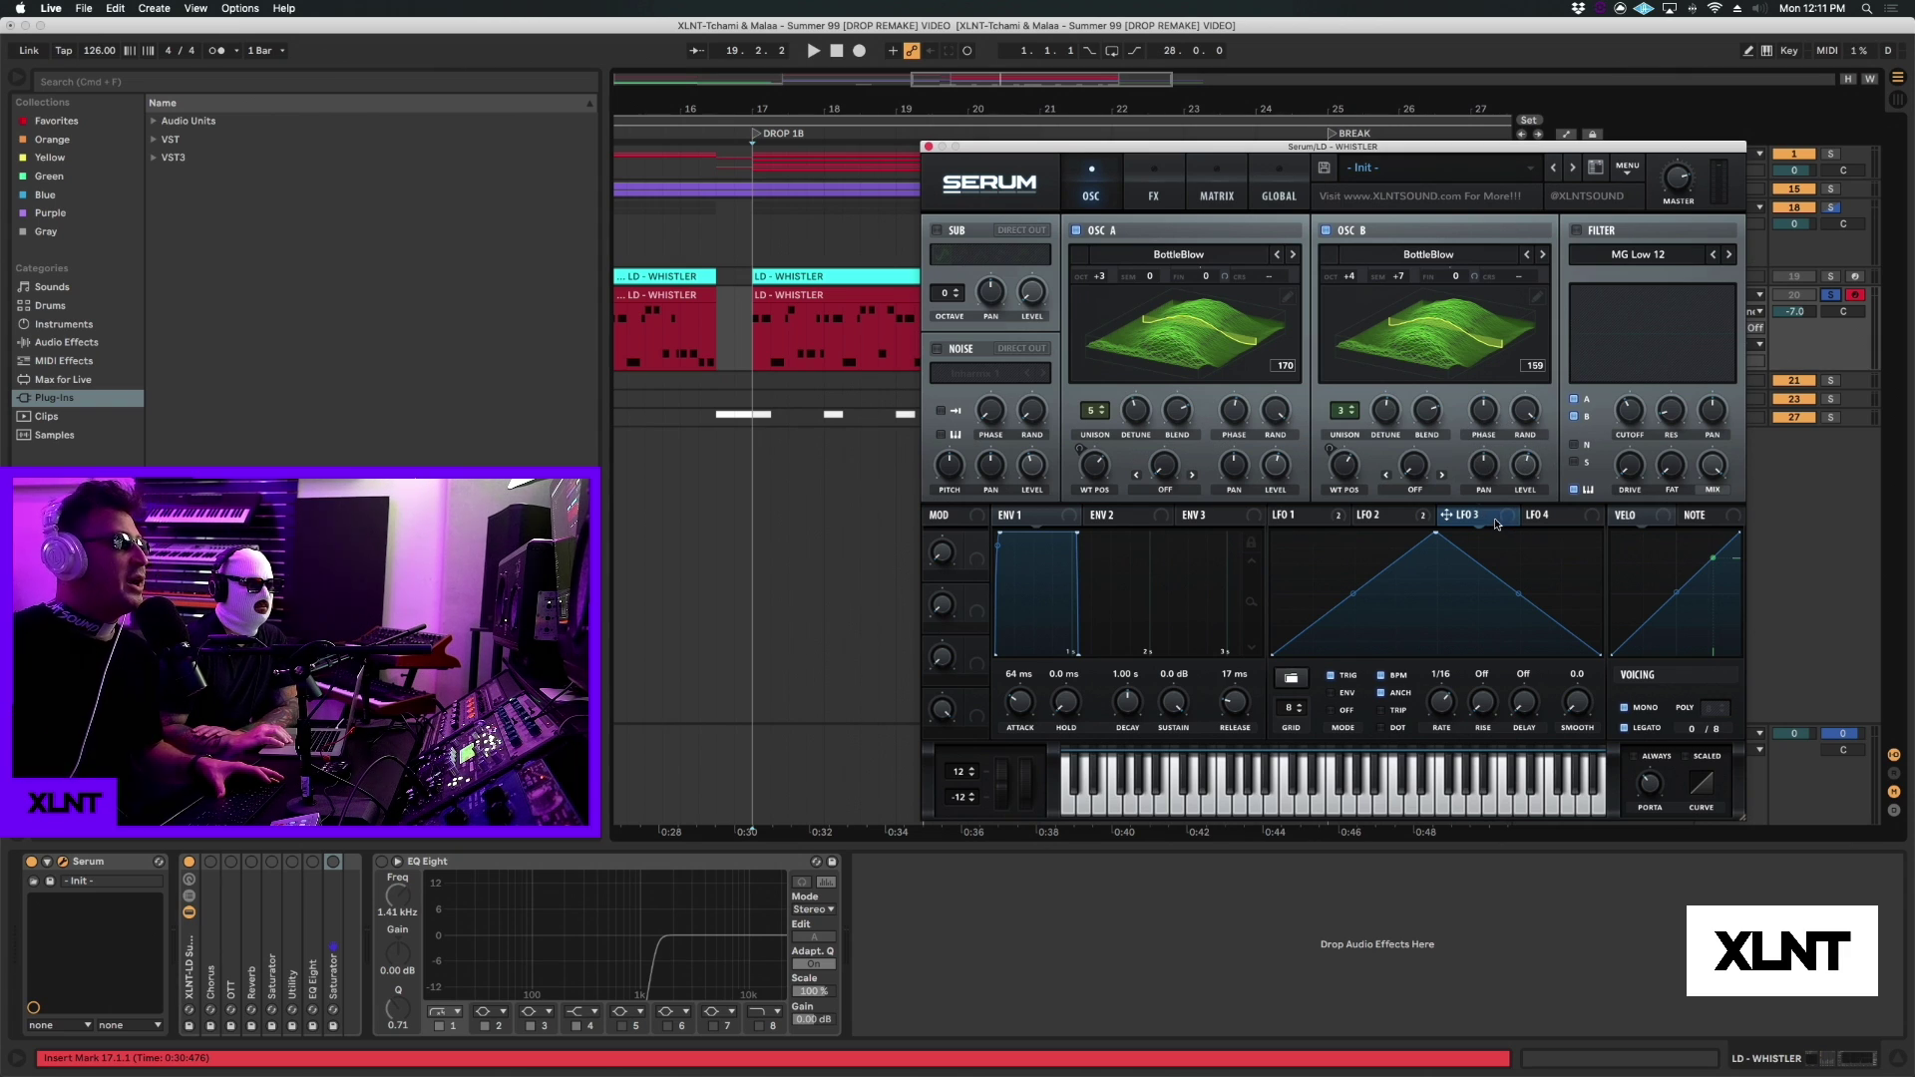
pyautogui.moveTo(1496, 522); pyautogui.dragTo(1259, 453)
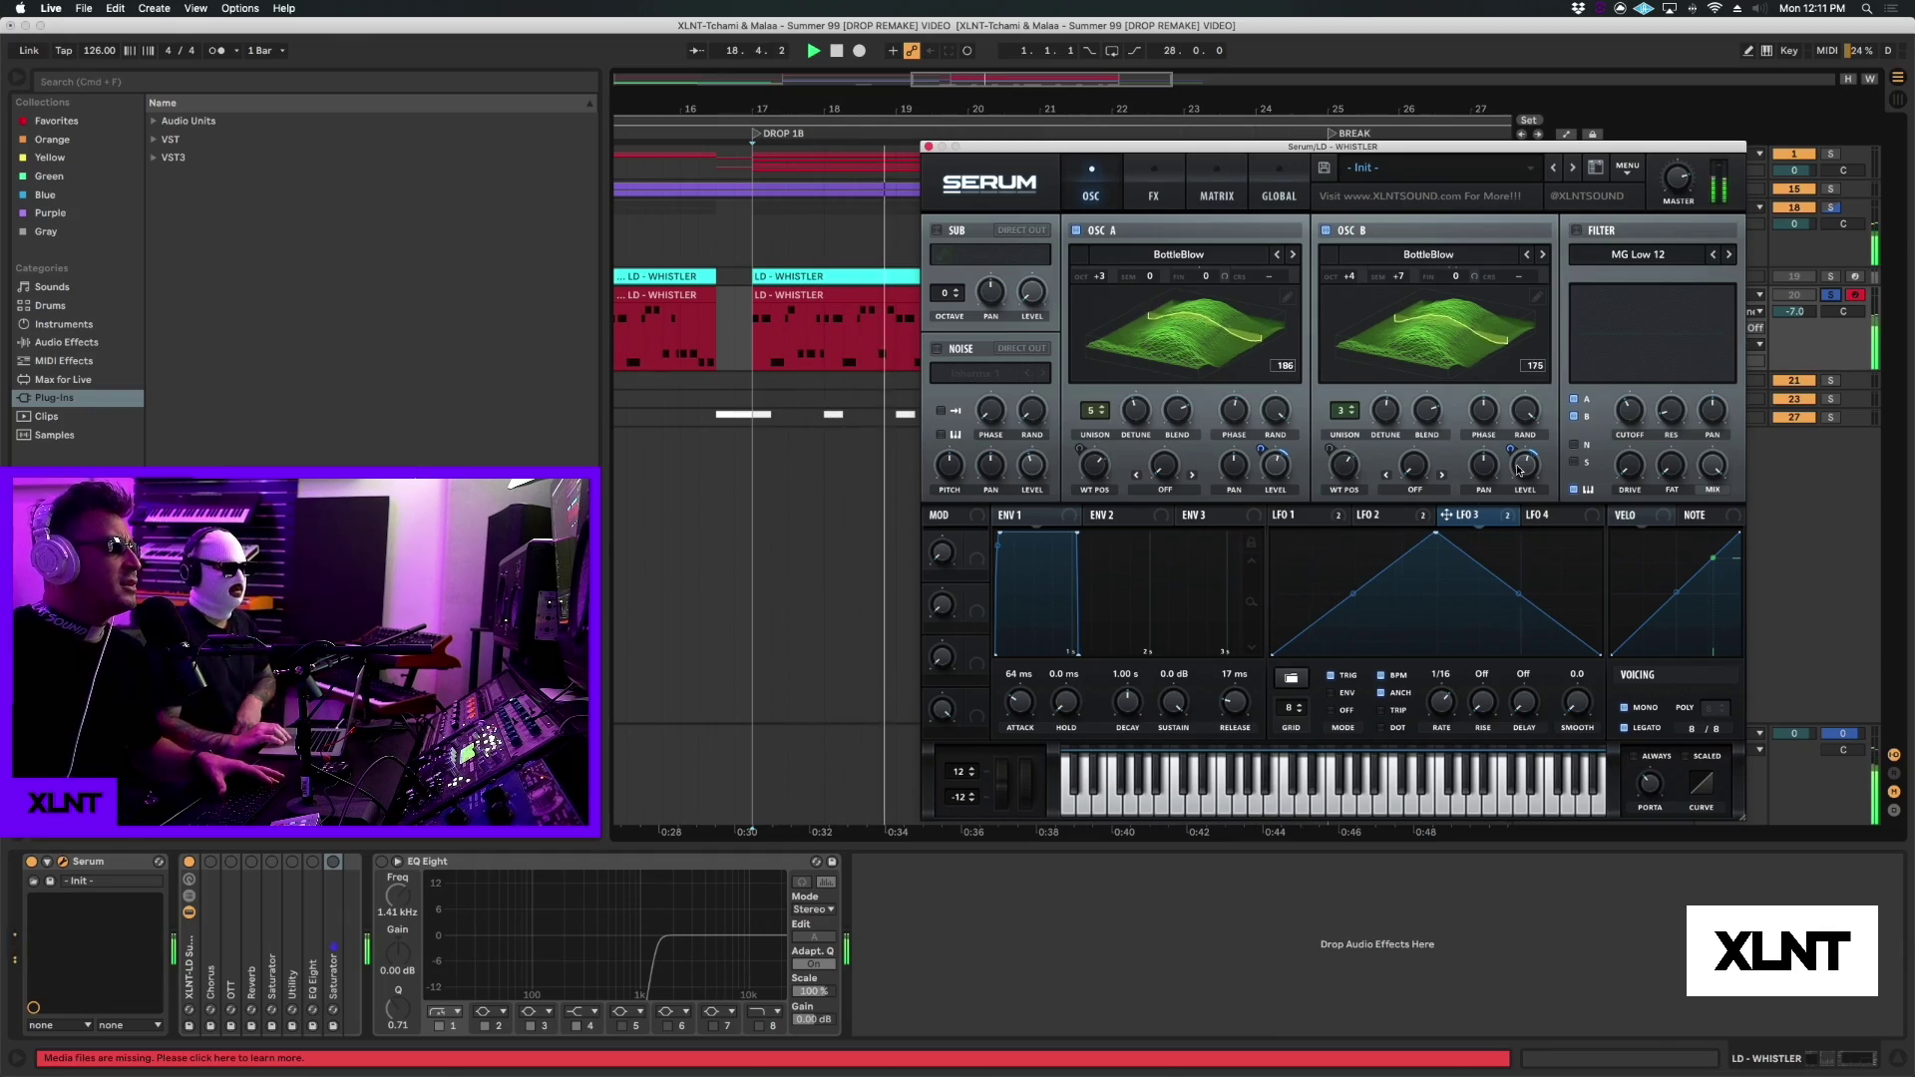
pyautogui.press('space')
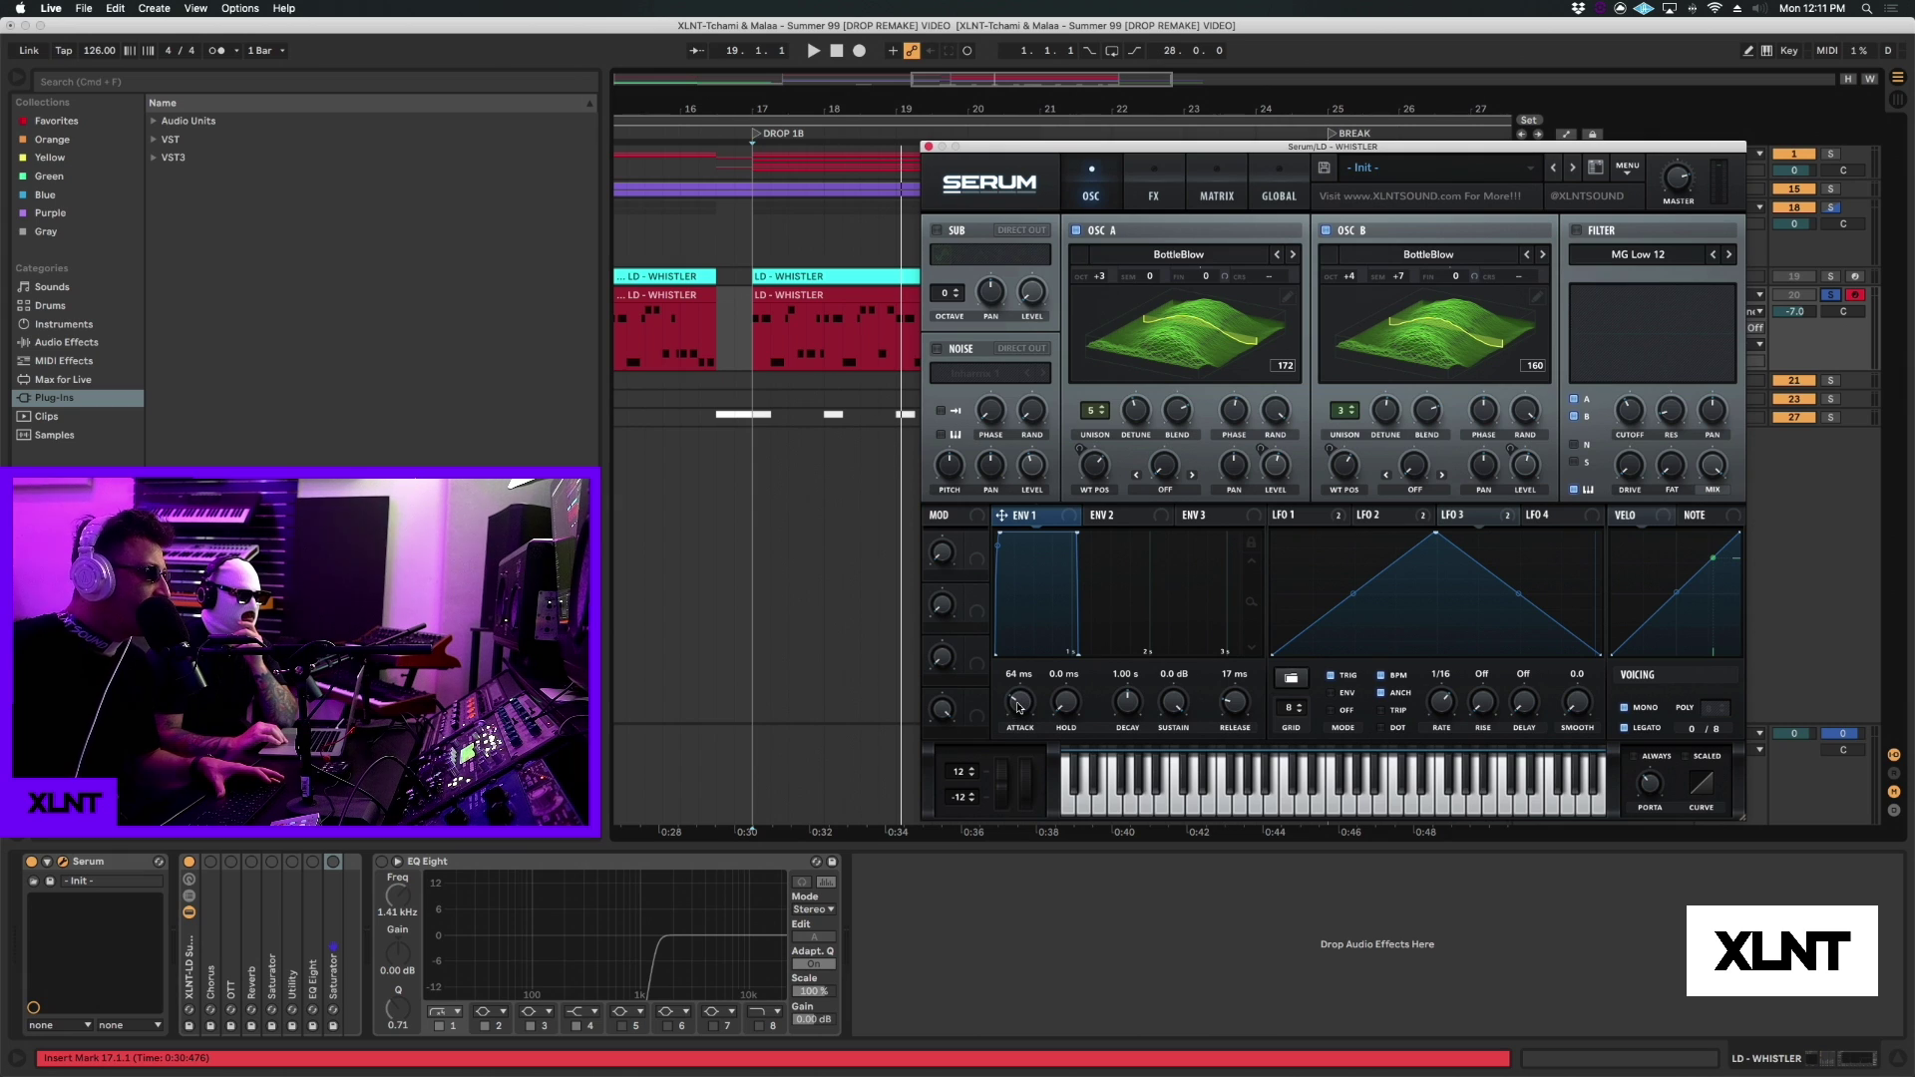
# Step: Try a shorter ENV 1 attack of 12 ms and restore the attack to 64 ms
pyautogui.moveTo(1018, 708); pyautogui.dragTo(1002, 805)
pyautogui.moveTo(1010, 710); pyautogui.dragTo(1015, 704)
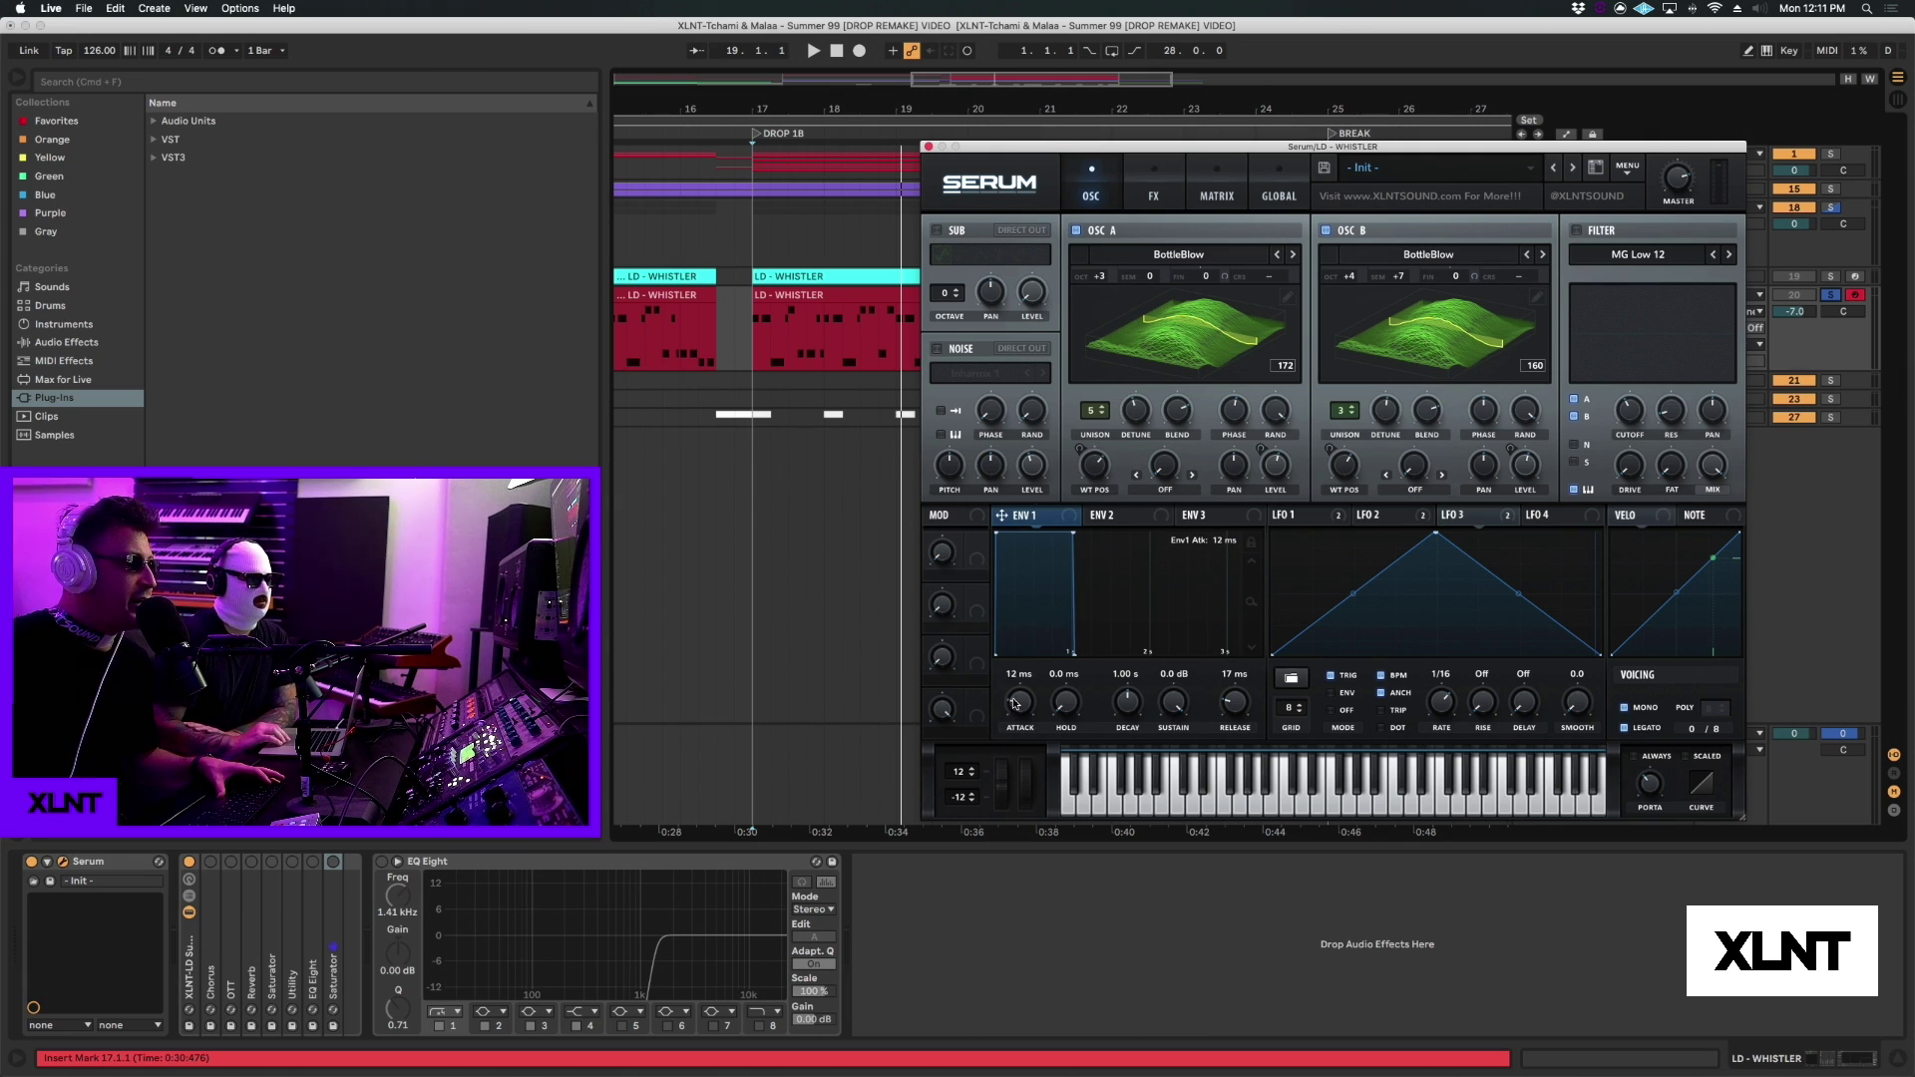
pyautogui.write('64')
pyautogui.press('Return')
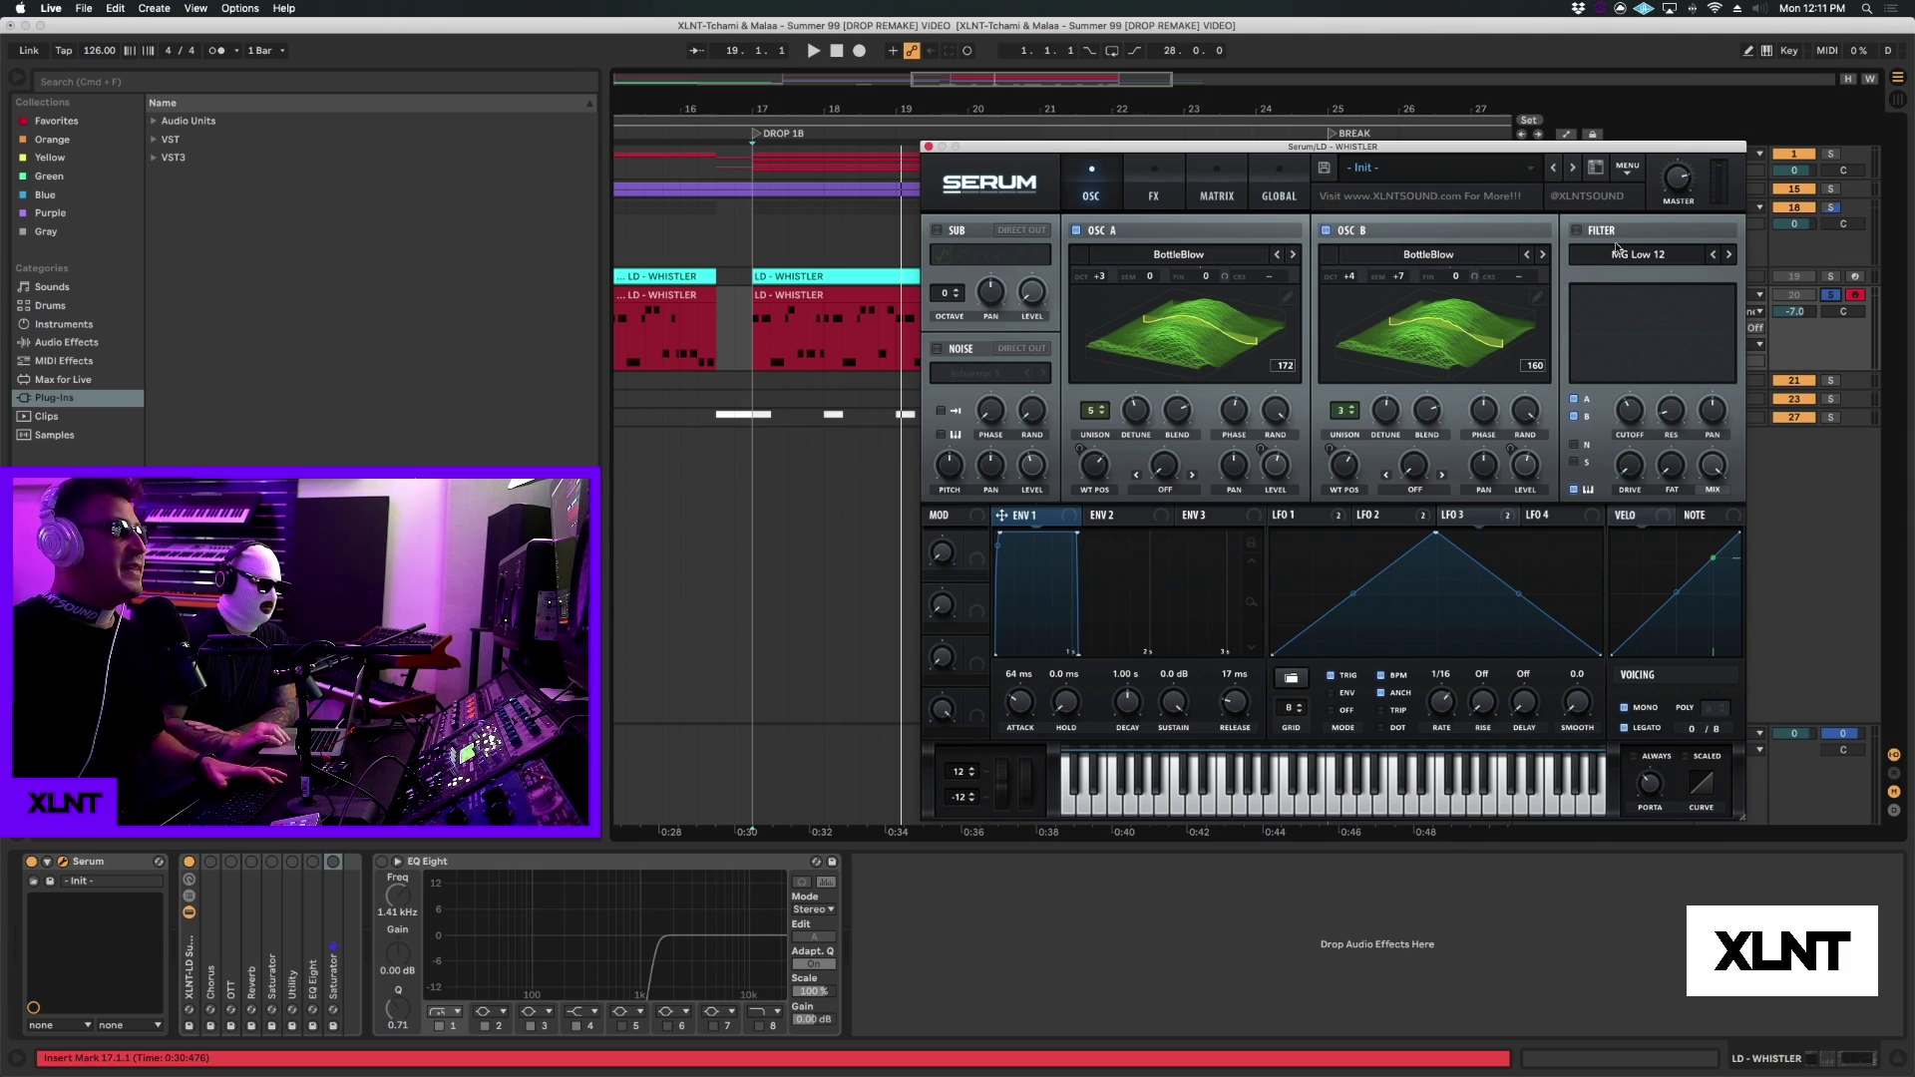
# Step: Enable the MG Low 12 filter, assign ENV 1 to its cutoff and adjust the modulation amount
pyautogui.click(1575, 233)
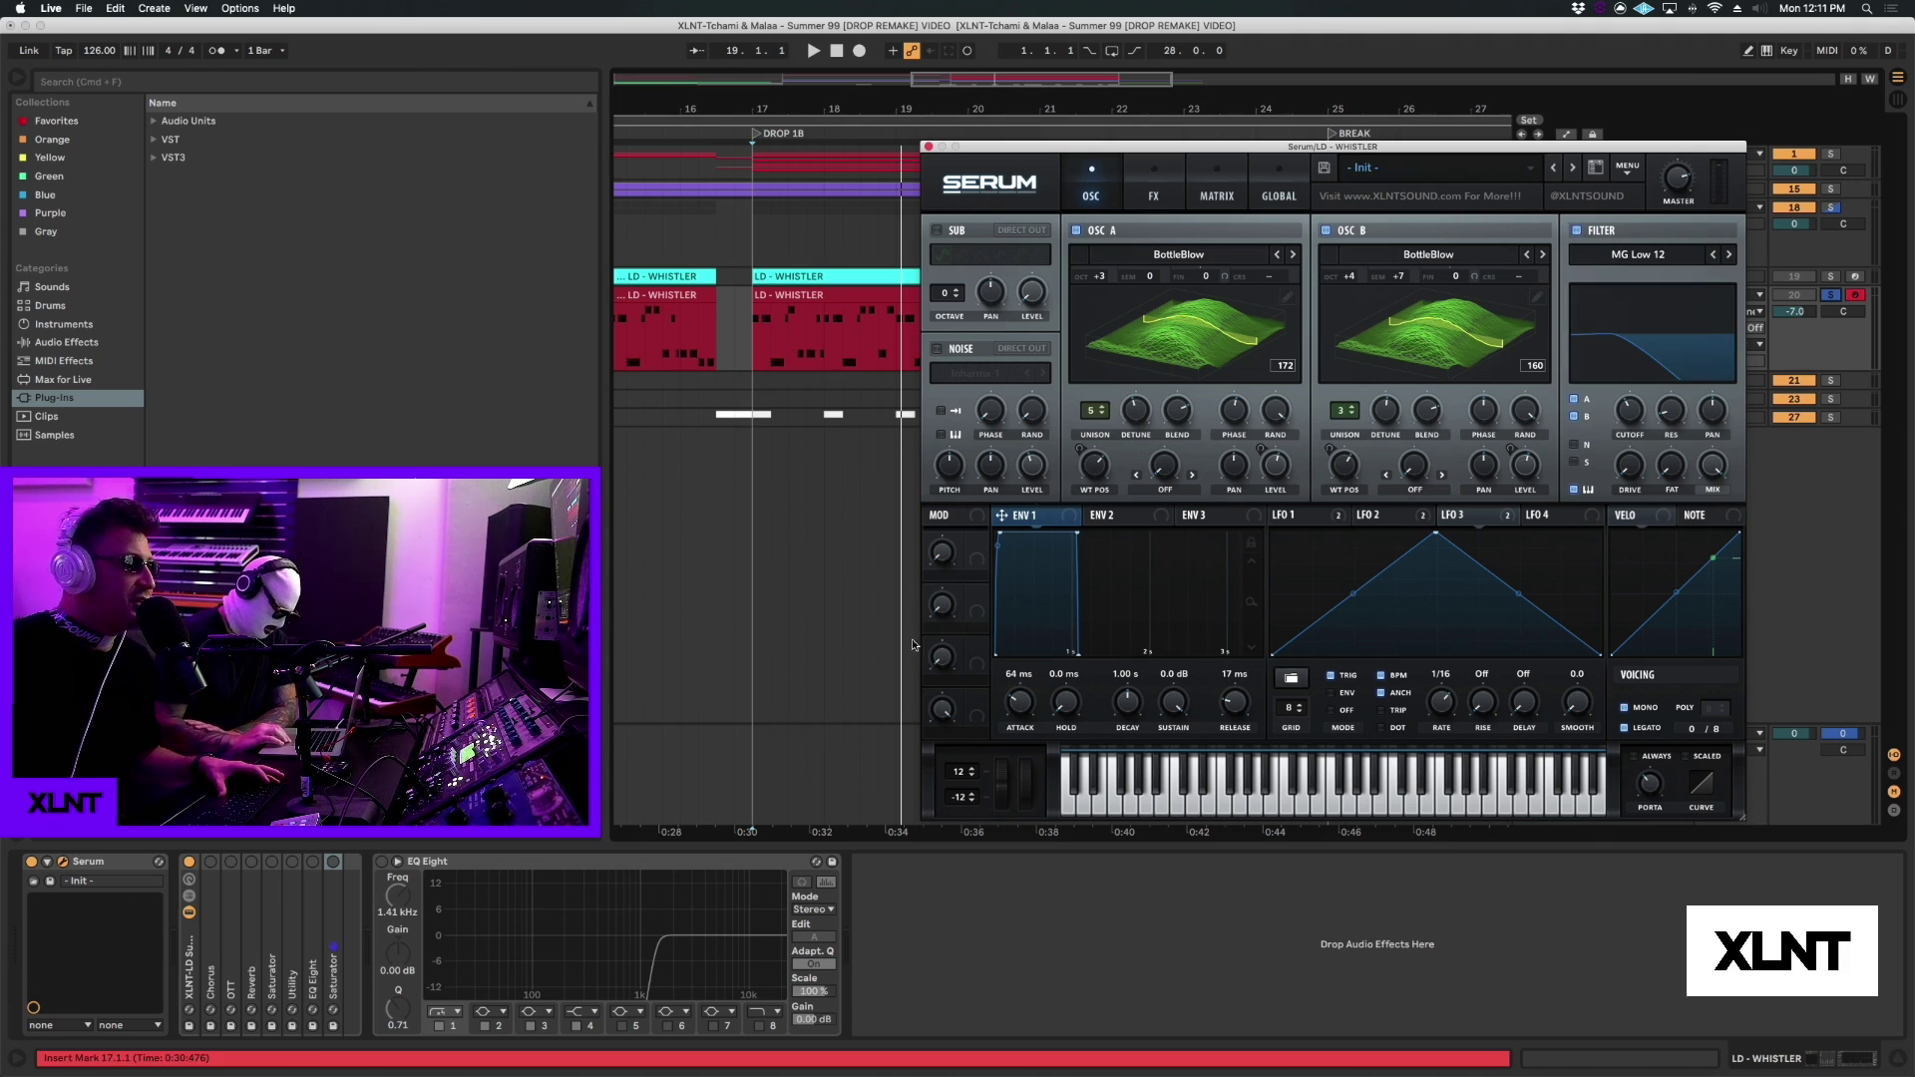
pyautogui.moveTo(1002, 515); pyautogui.dragTo(1626, 406)
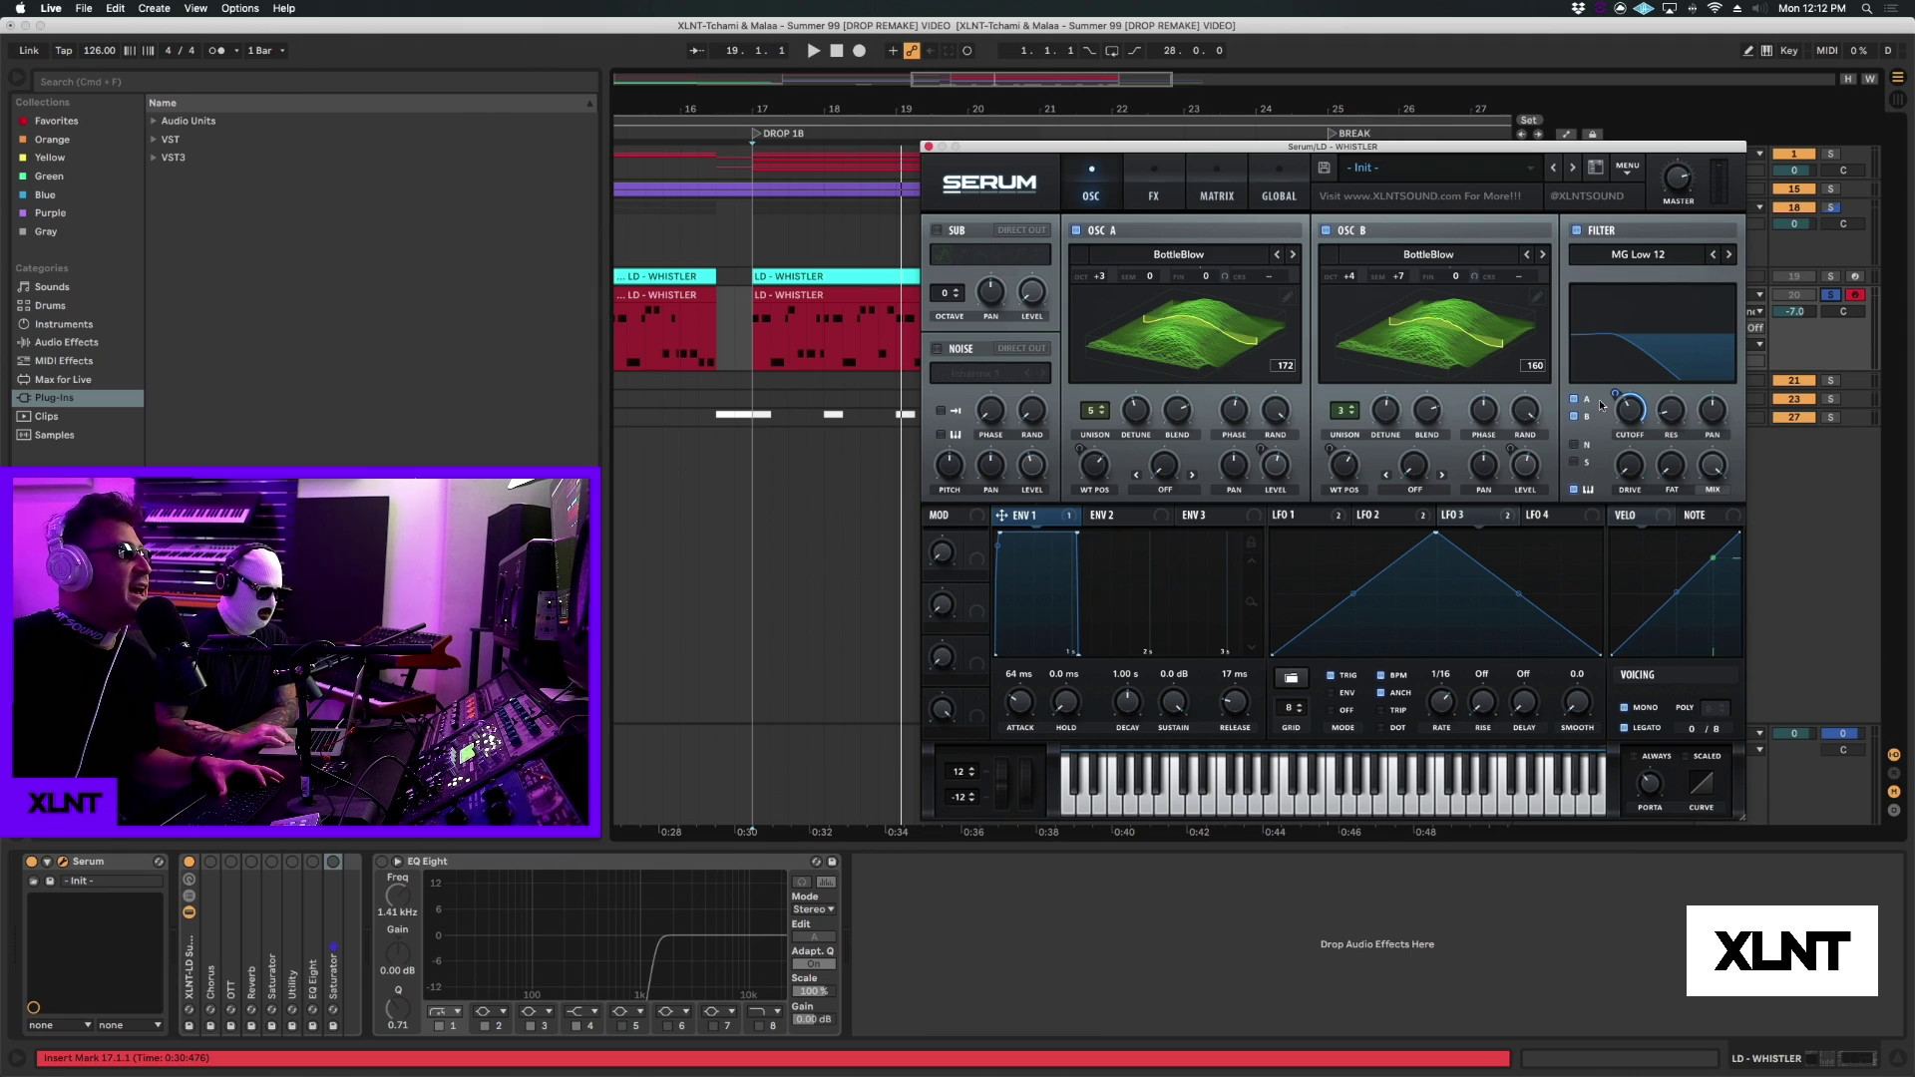
pyautogui.moveTo(1626, 411)
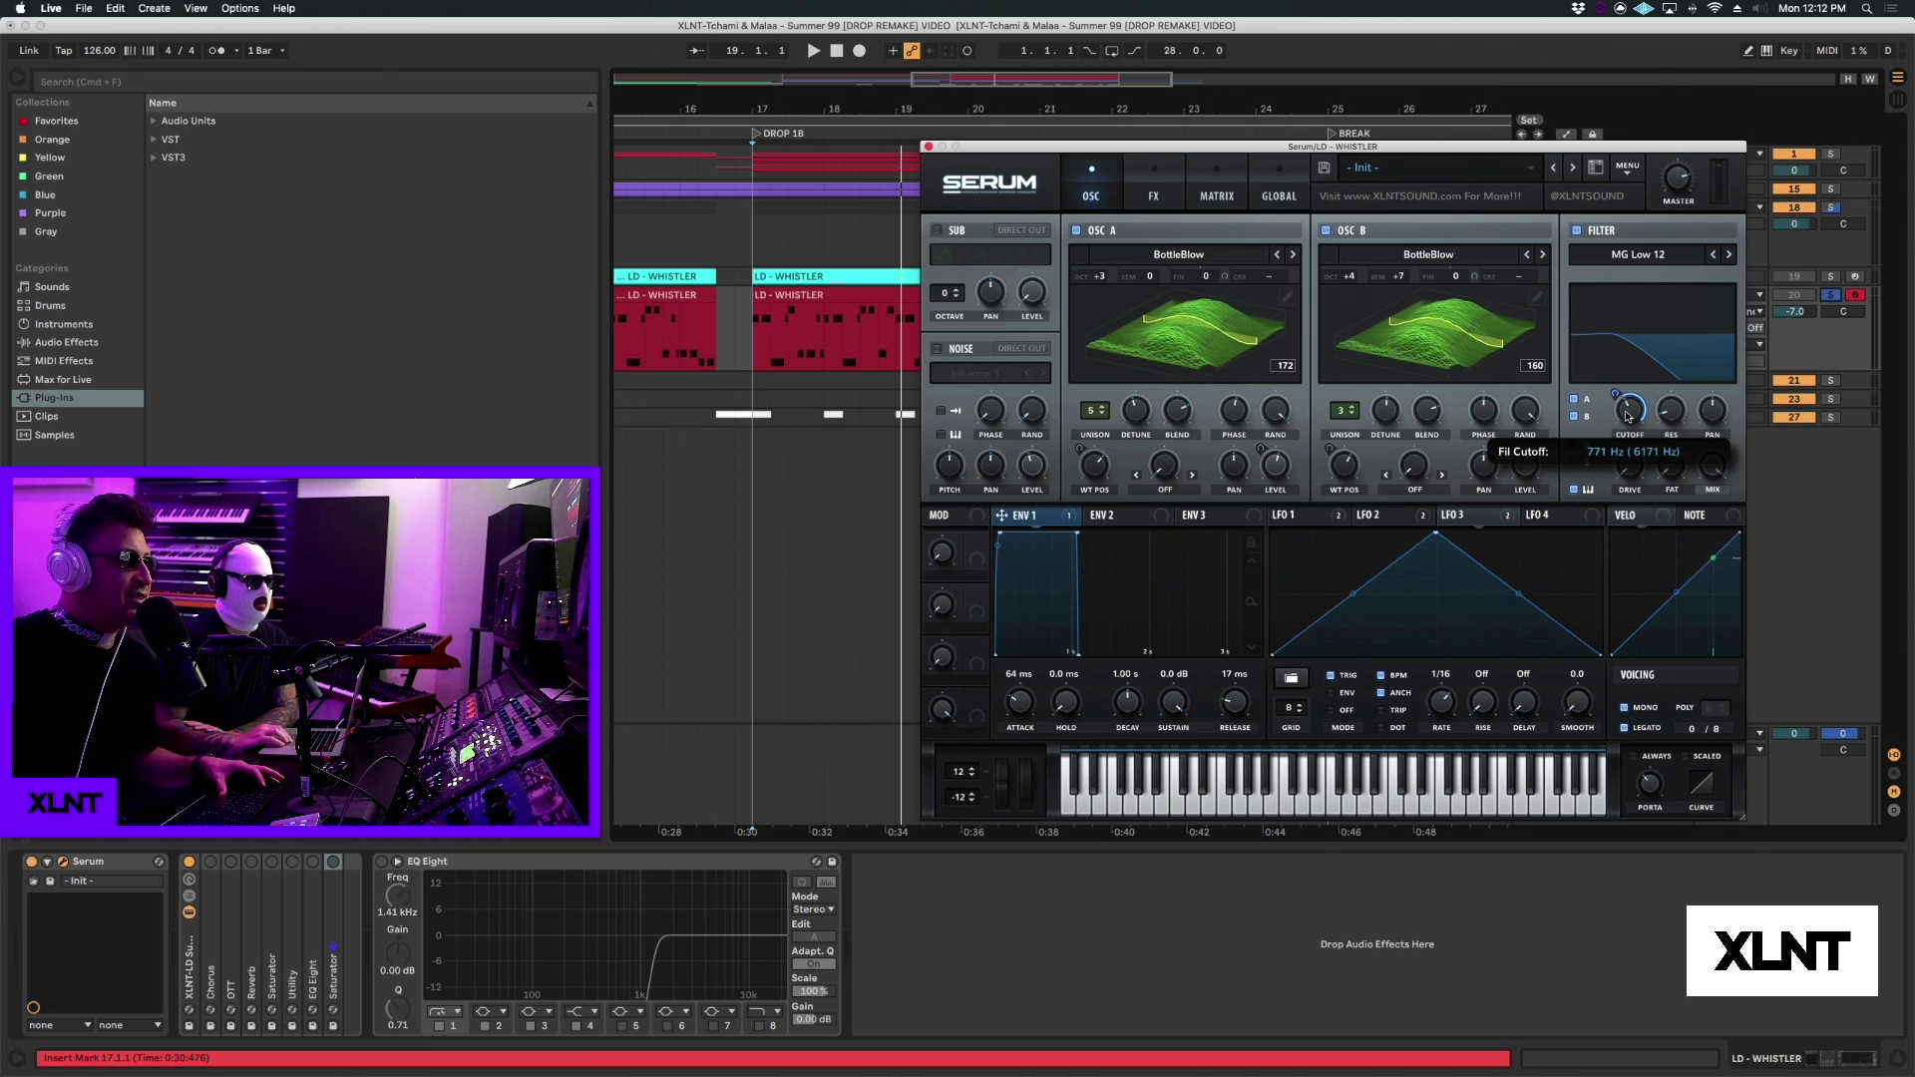
pyautogui.moveTo(1616, 395); pyautogui.dragTo(1613, 420)
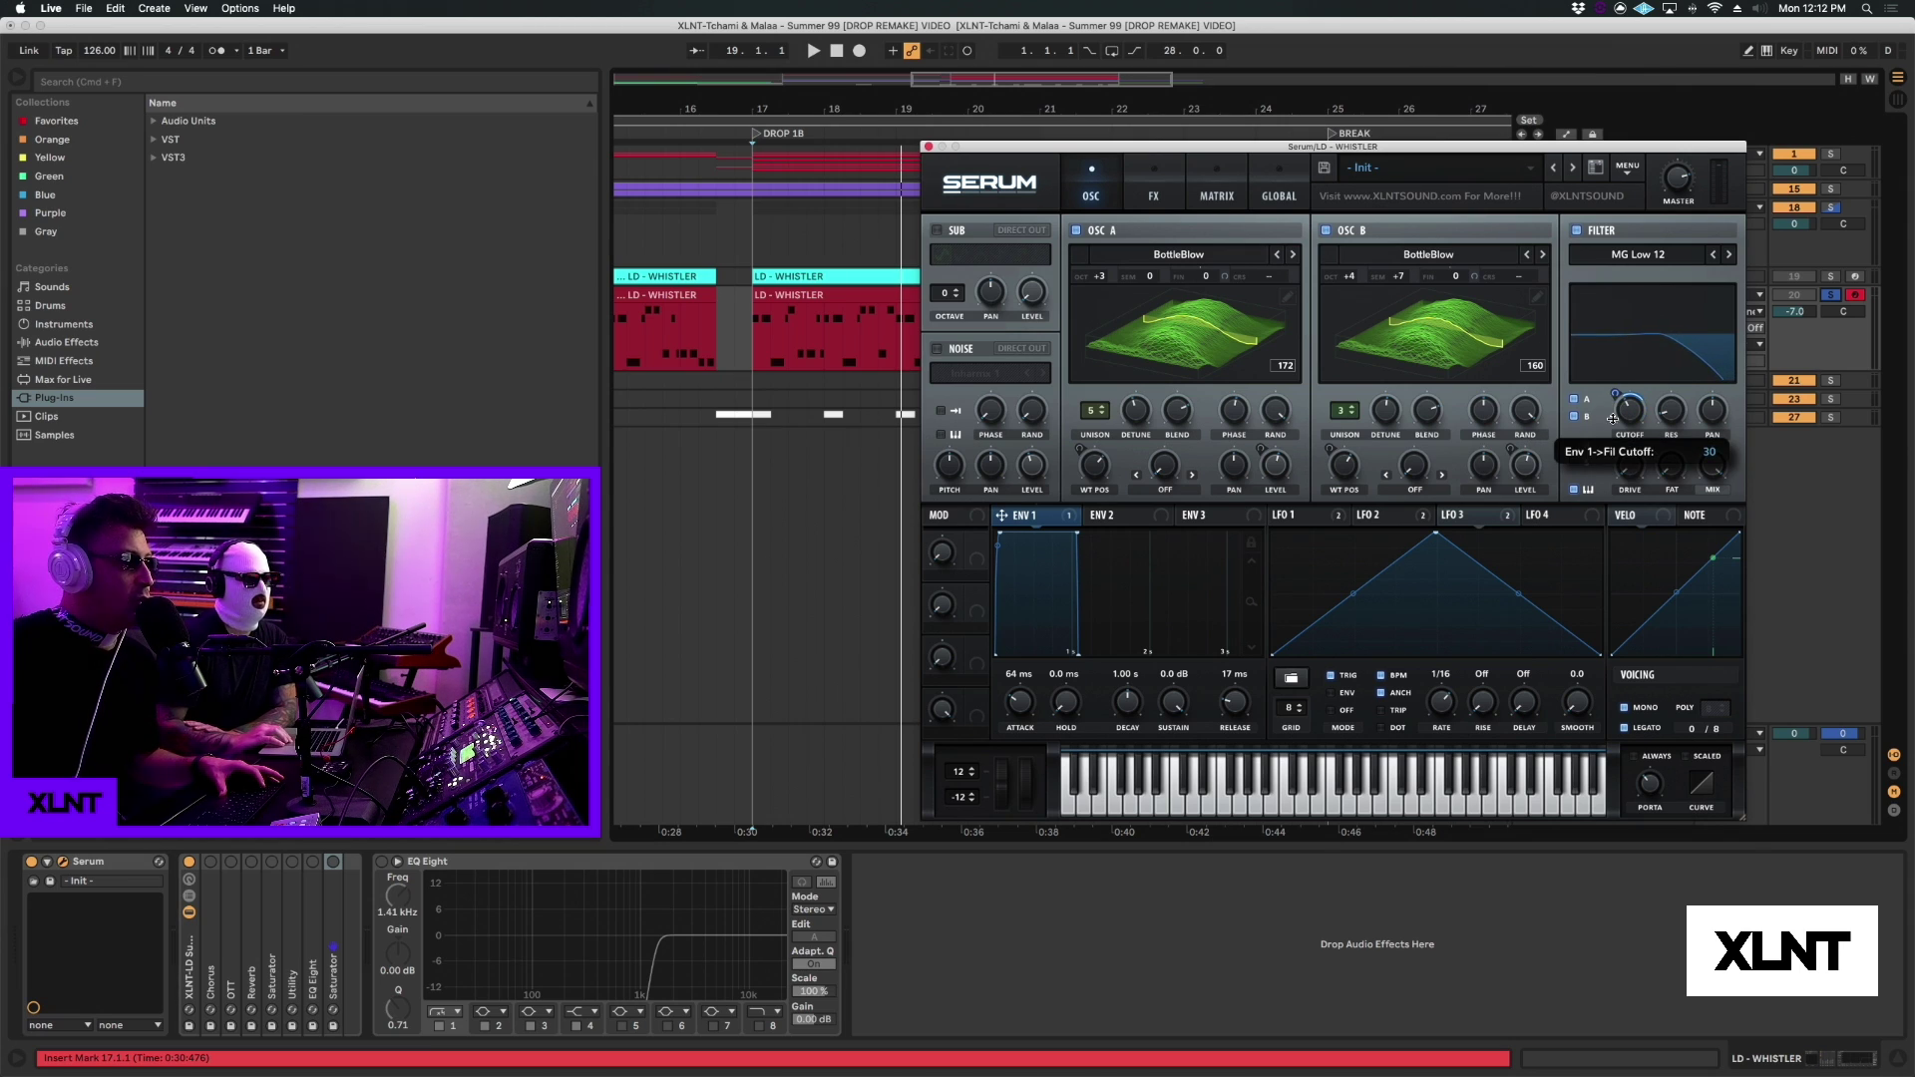
pyautogui.moveTo(1613, 419); pyautogui.dragTo(1613, 396)
# Step: Audition the whistle while readjusting the ENV 1 amount on the filter cutoff, setting it to 31
pyautogui.press('space')
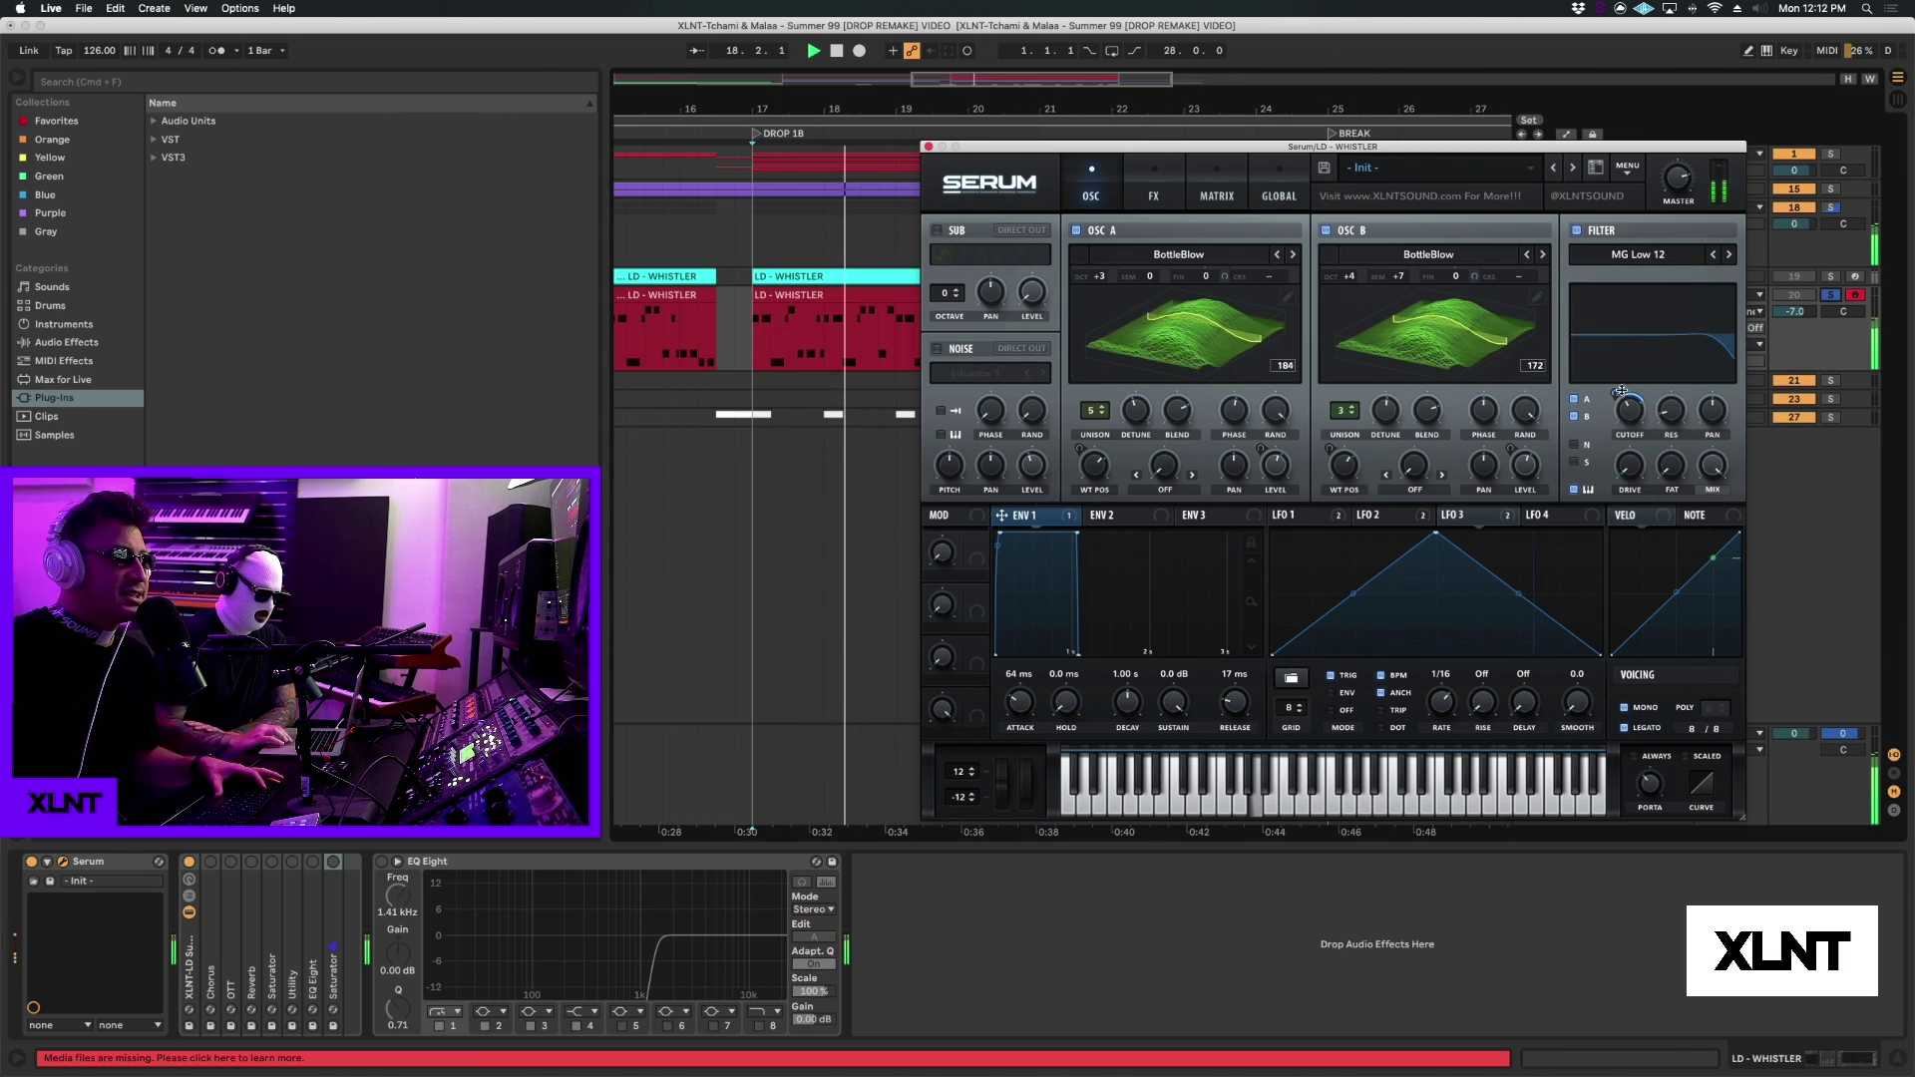
pyautogui.moveTo(1616, 395); pyautogui.dragTo(1622, 368)
pyautogui.press('space')
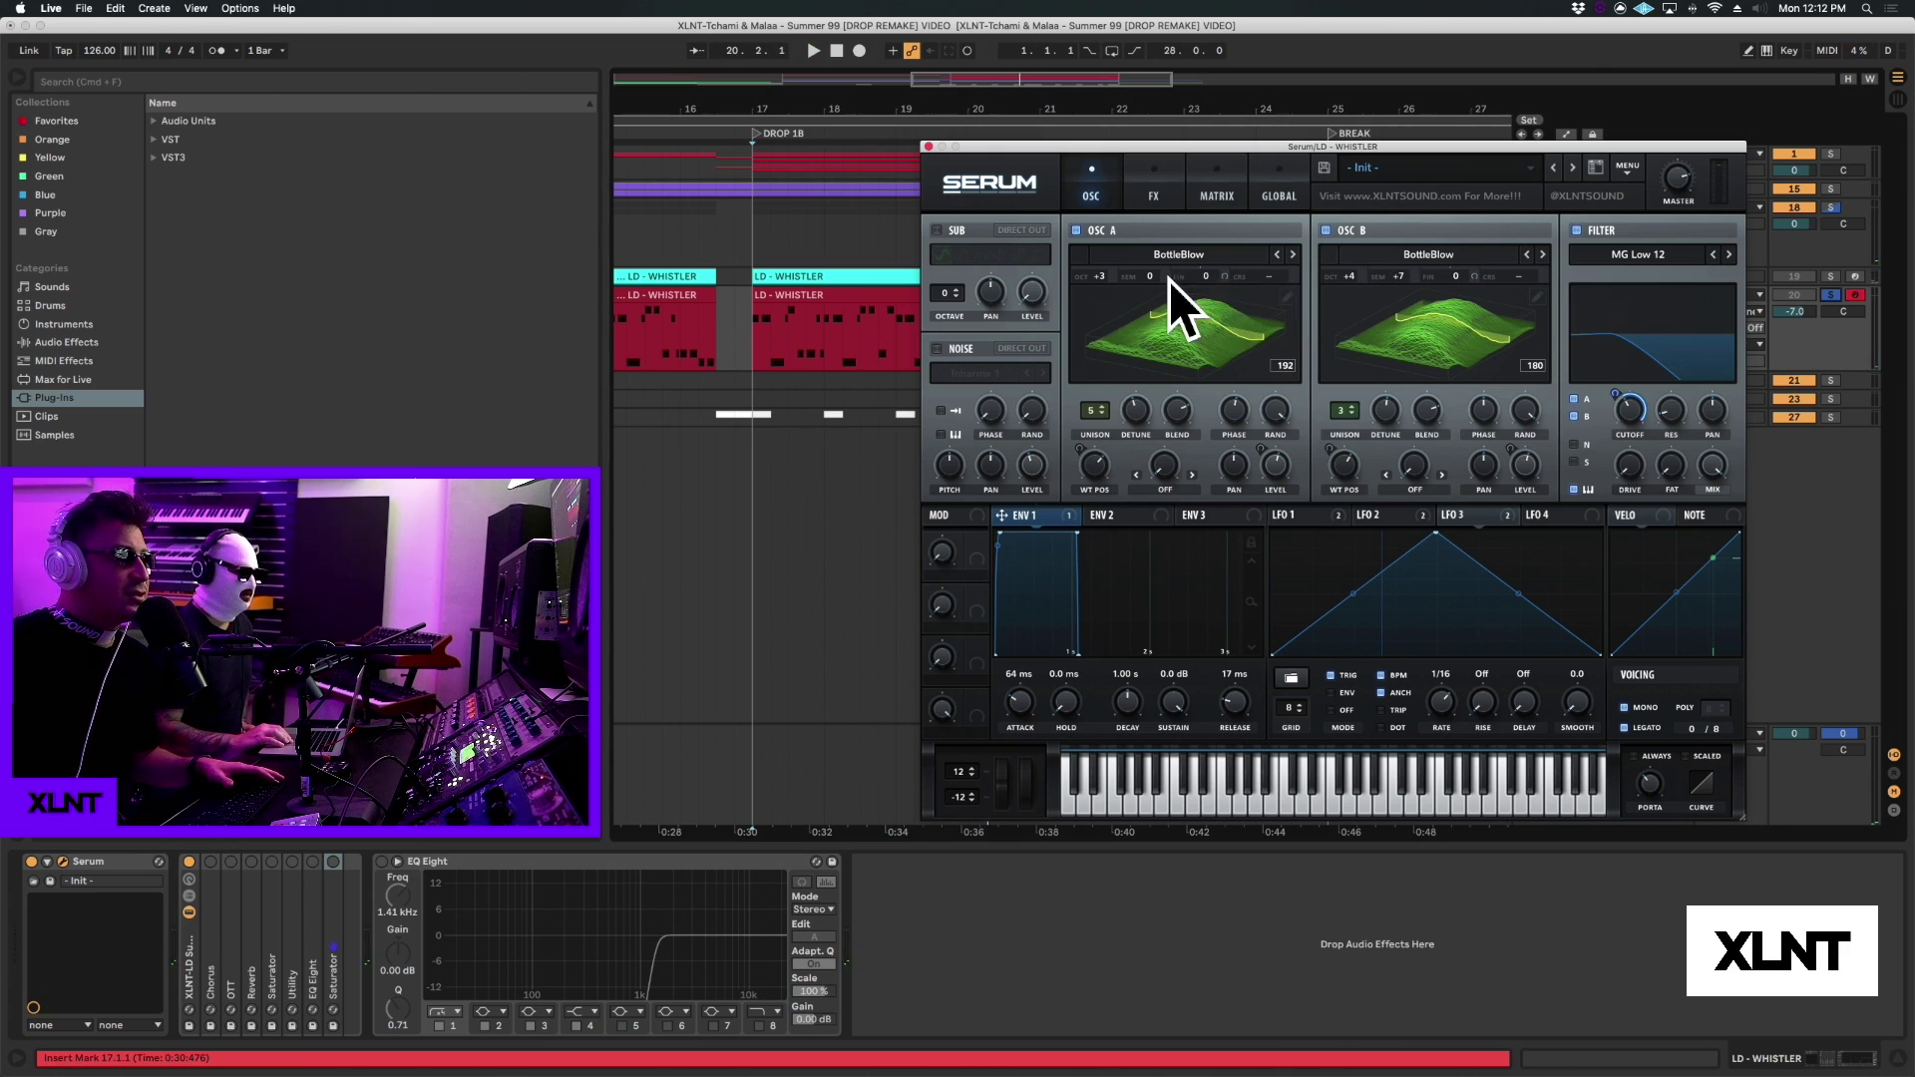
pyautogui.moveTo(1618, 393); pyautogui.dragTo(1612, 431)
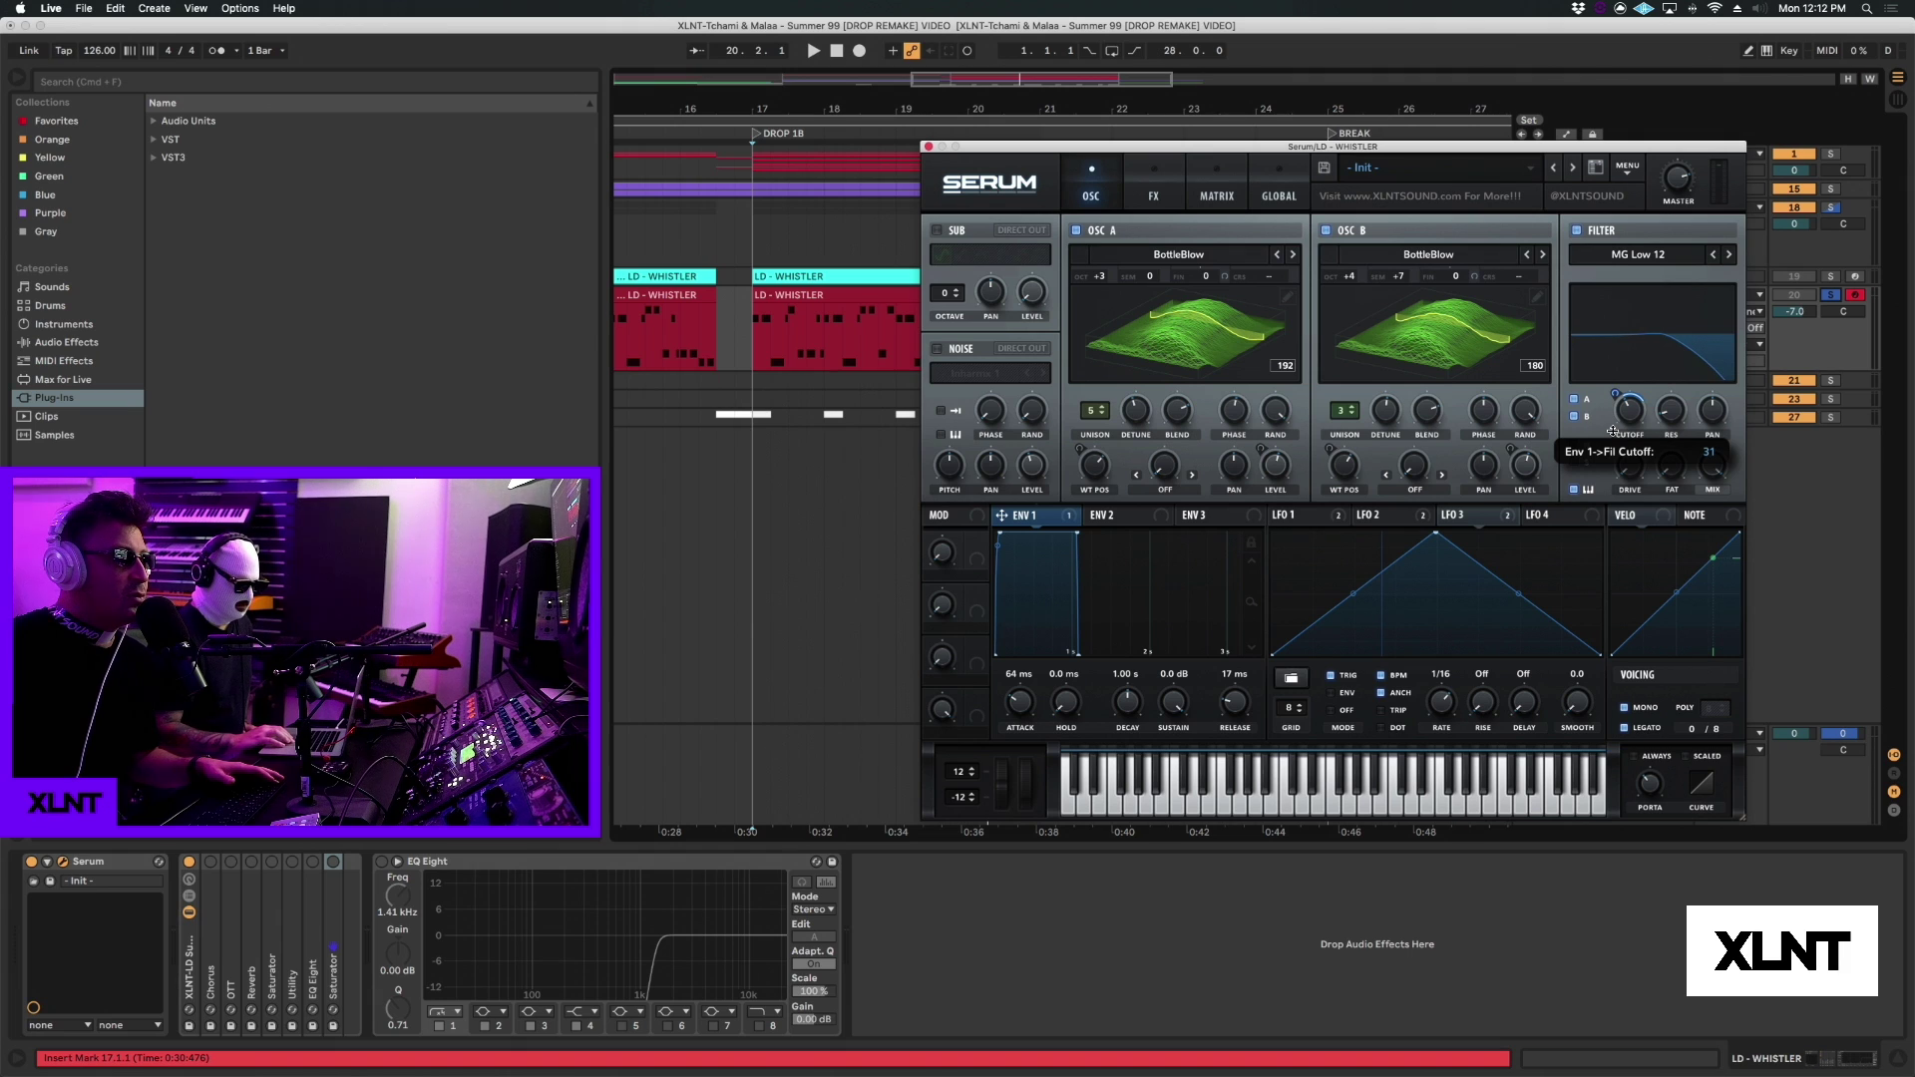
pyautogui.press('space')
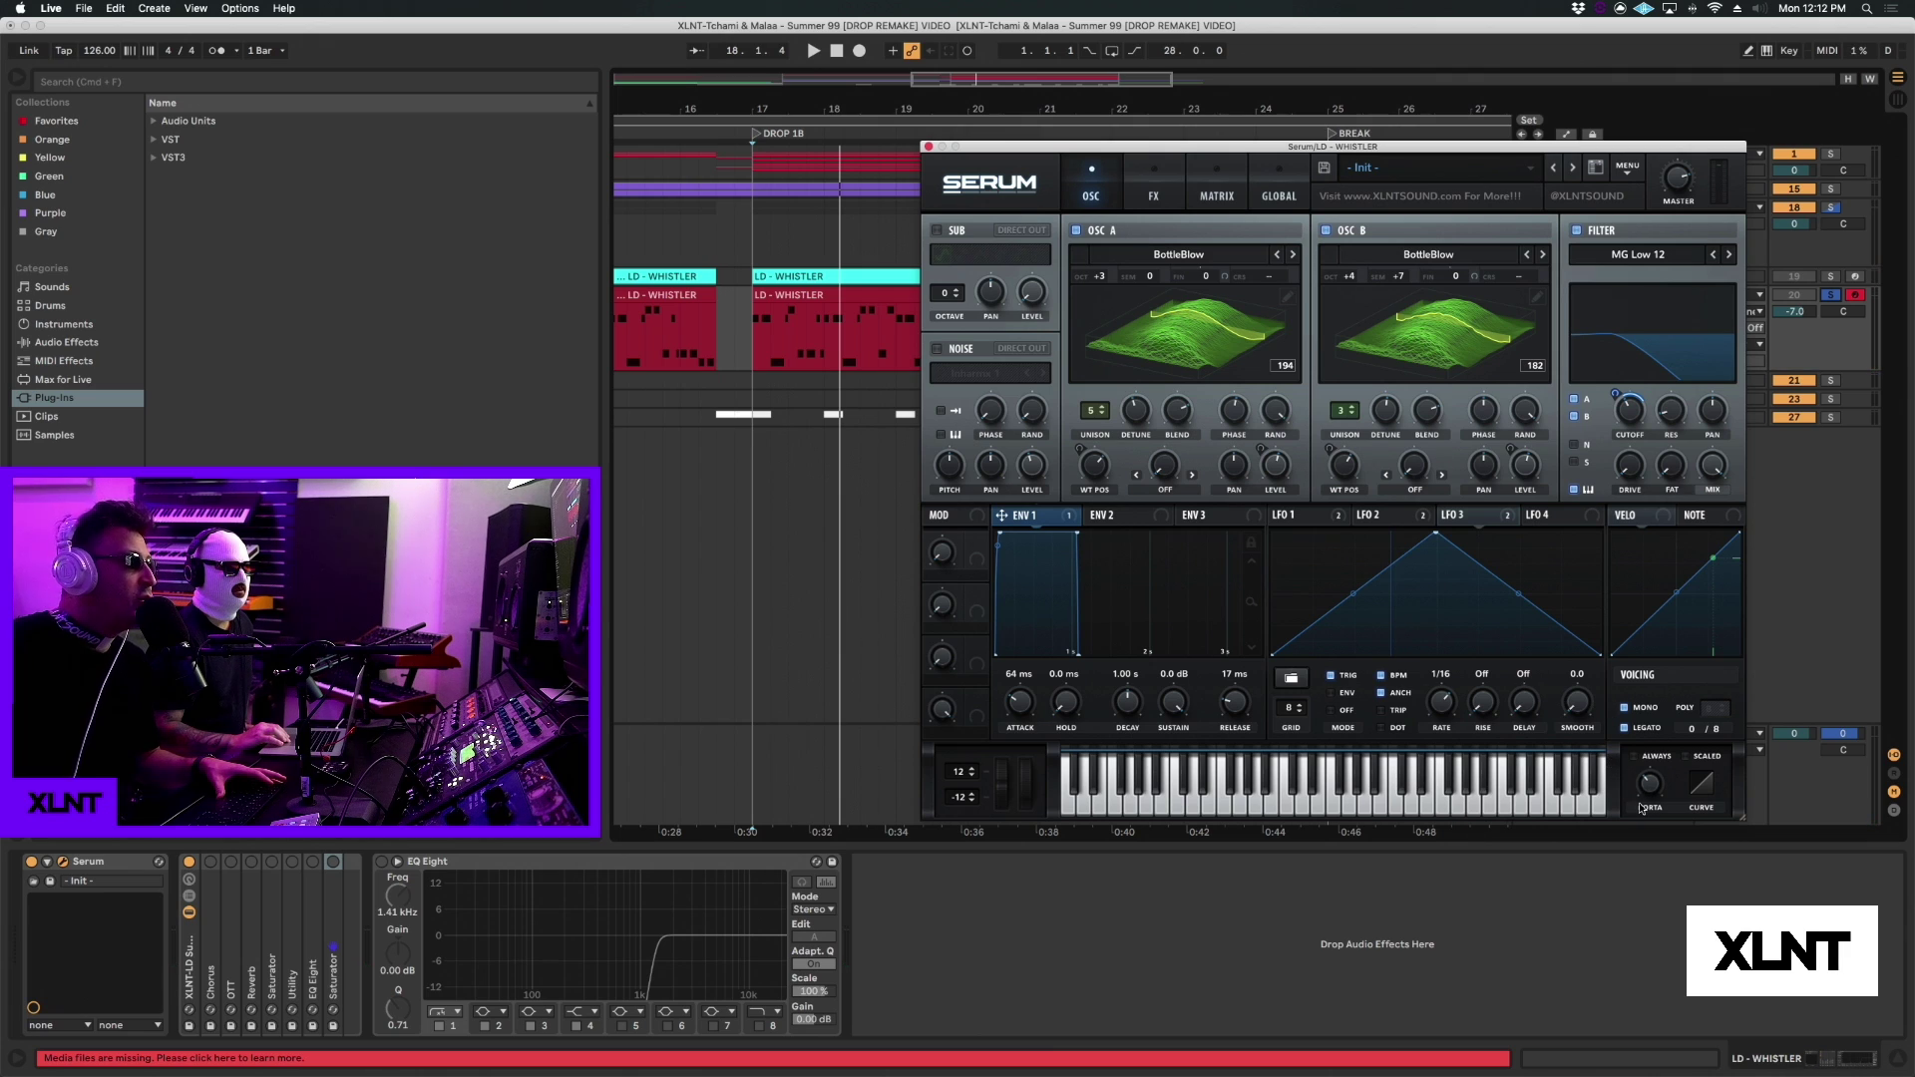
# Step: Unsolo and activate the LD - WHISTLER MIDI track, and audition the lead together with the rest of the drop
pyautogui.moveTo(1658, 795)
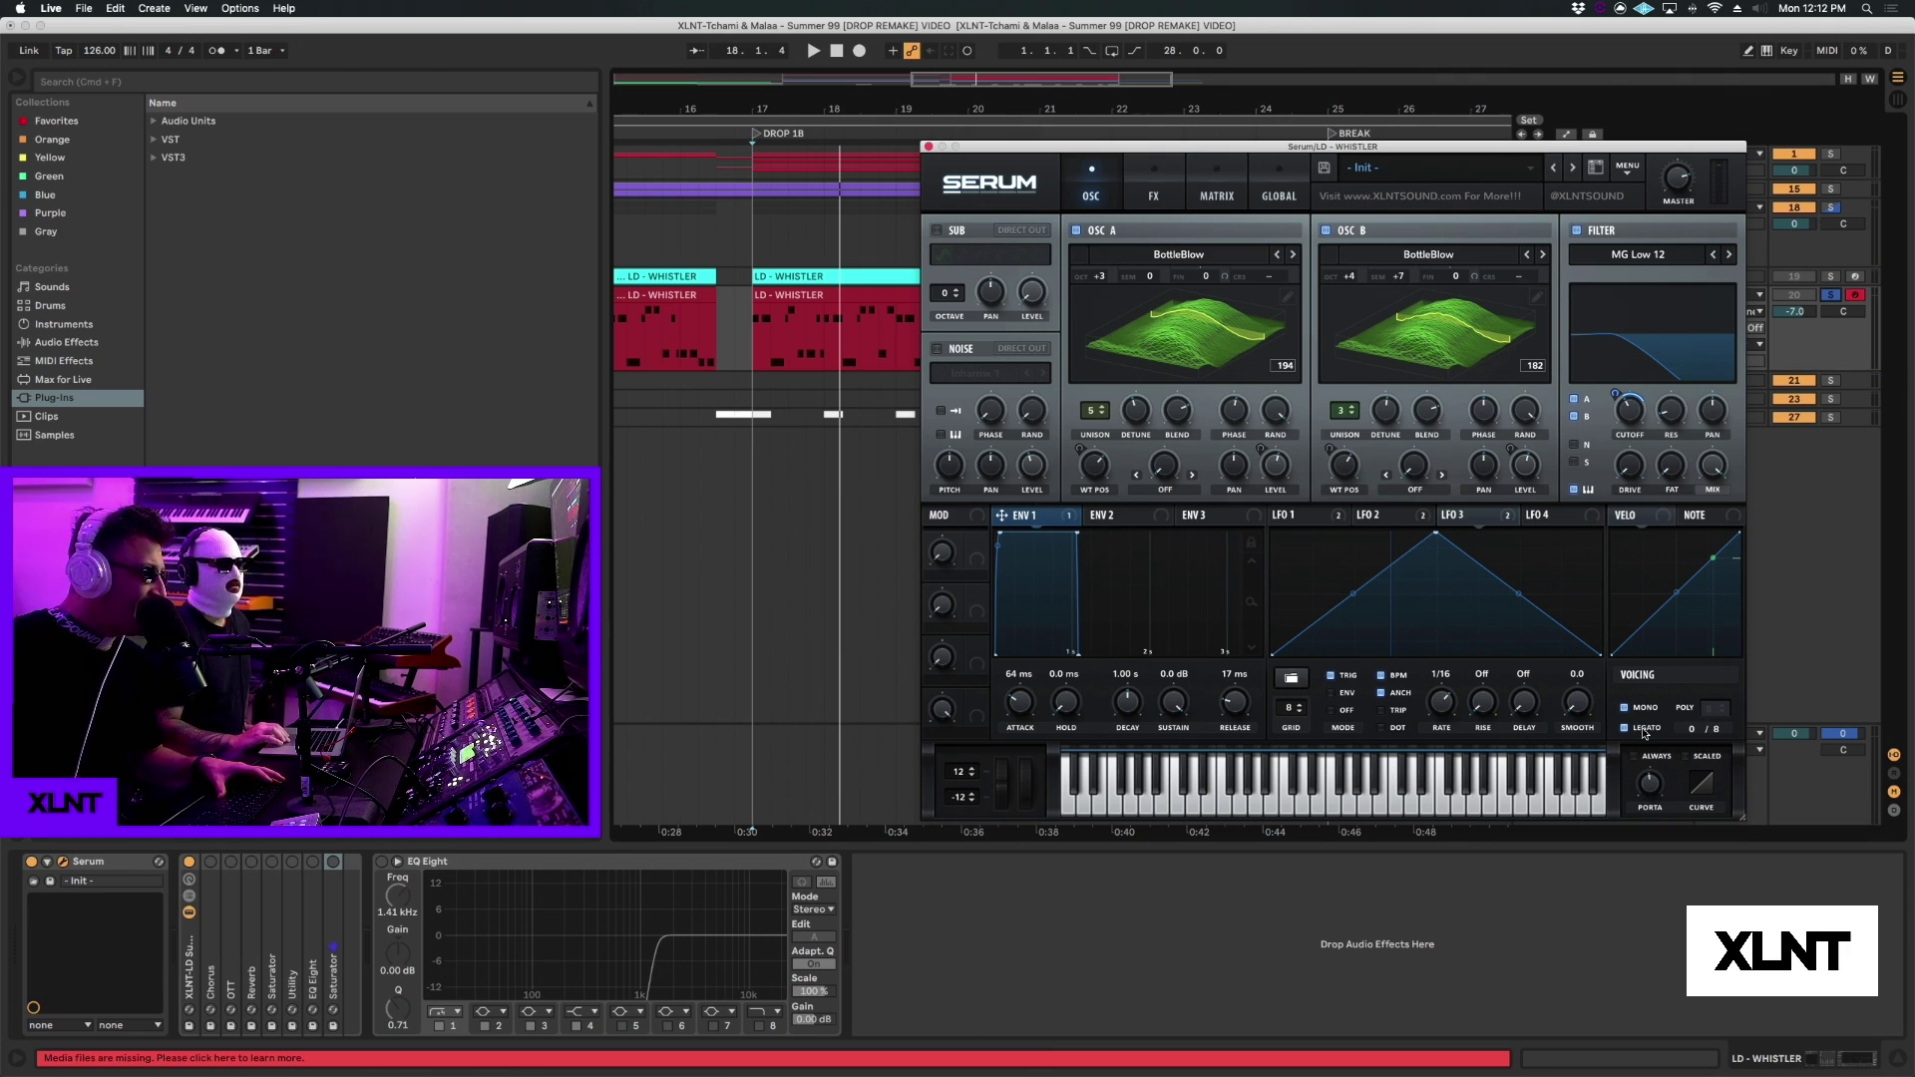
pyautogui.click(814, 295)
pyautogui.press('space')
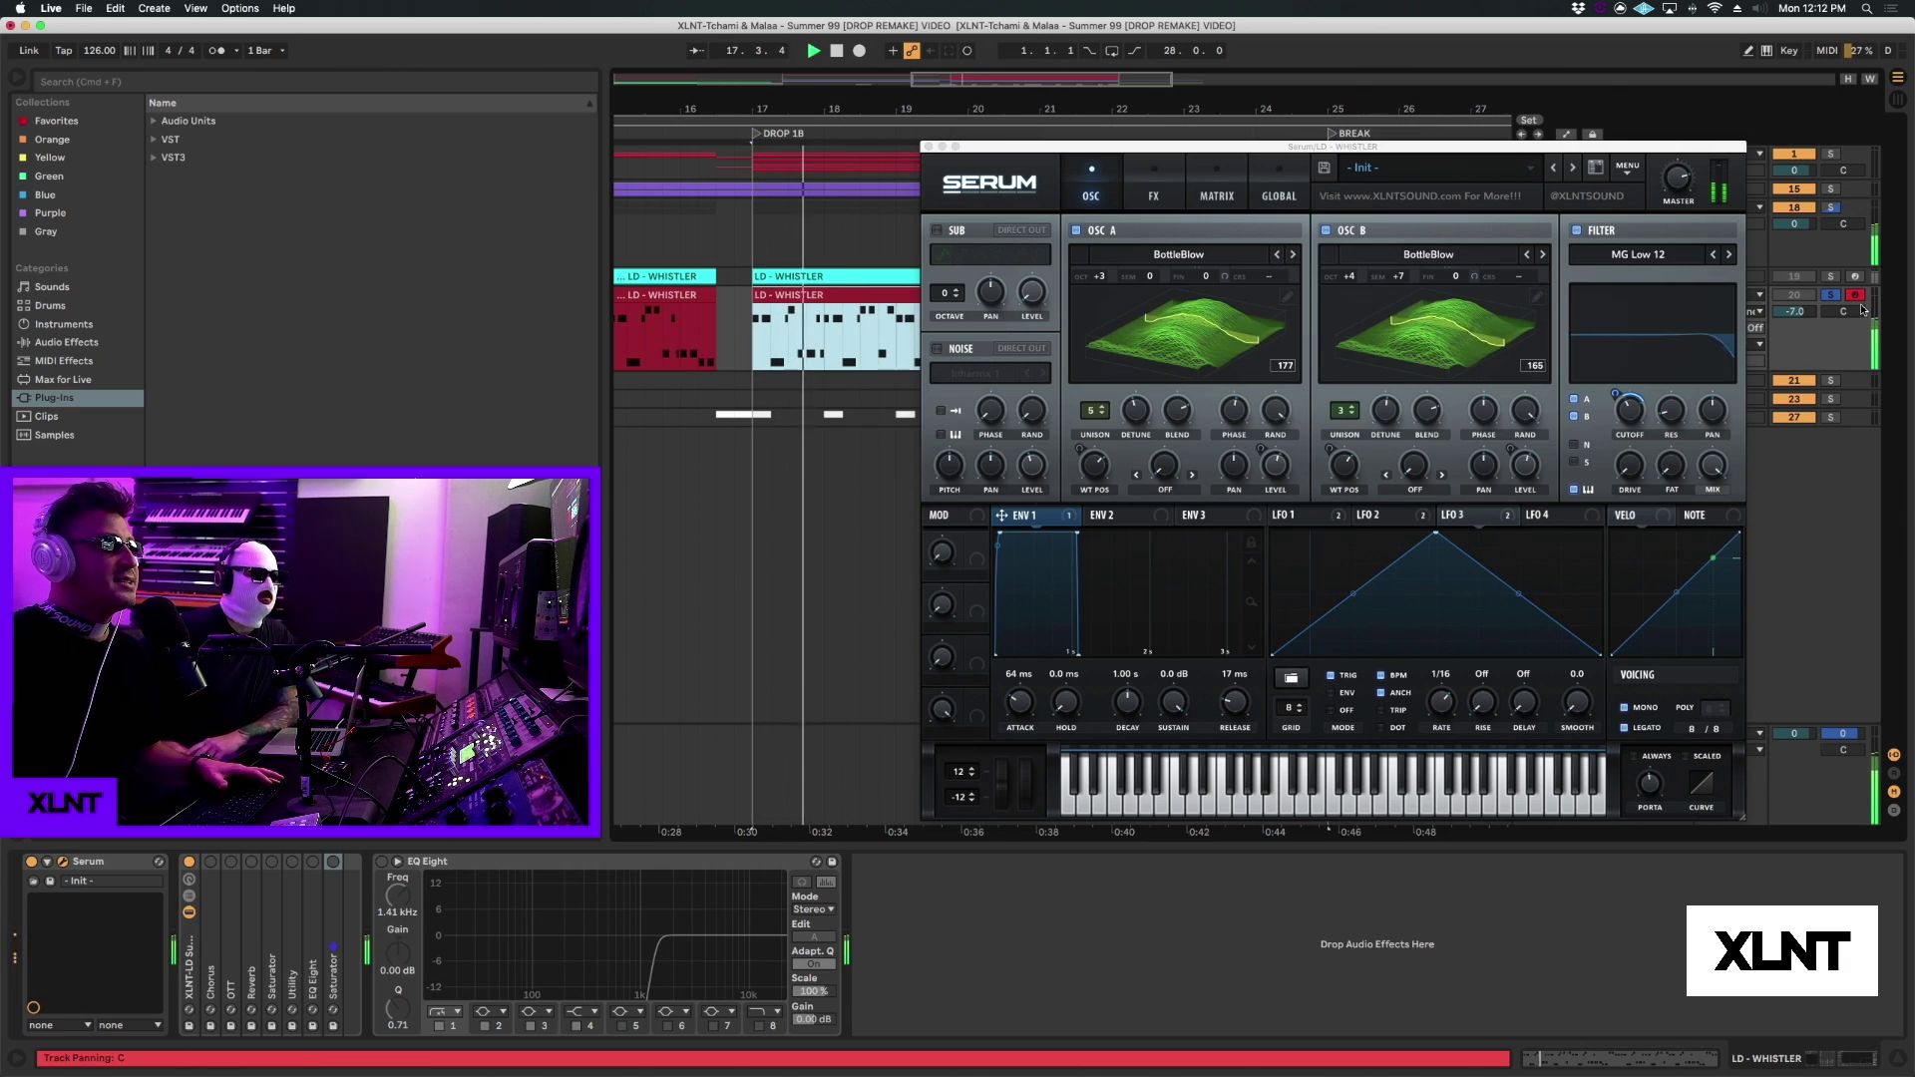
pyautogui.press('space')
pyautogui.click(1832, 296)
pyautogui.click(1796, 297)
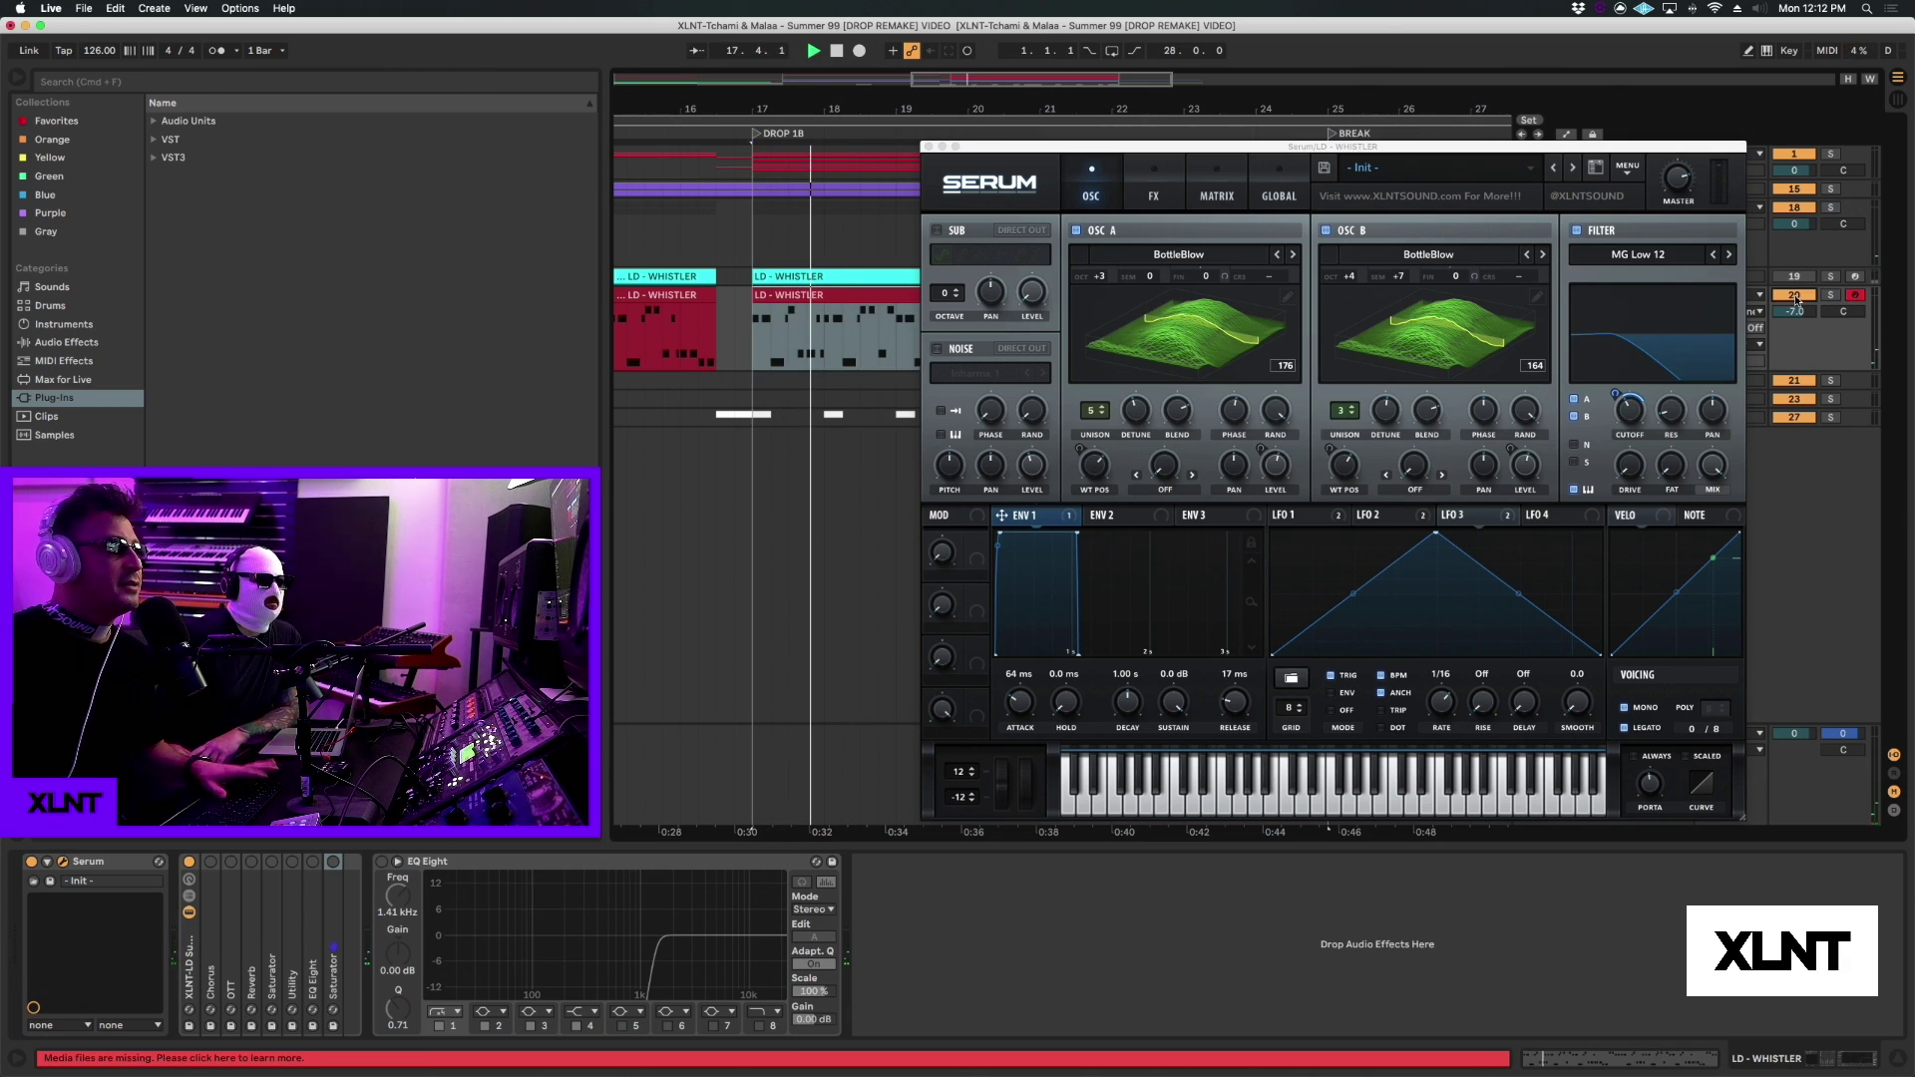
pyautogui.press('space')
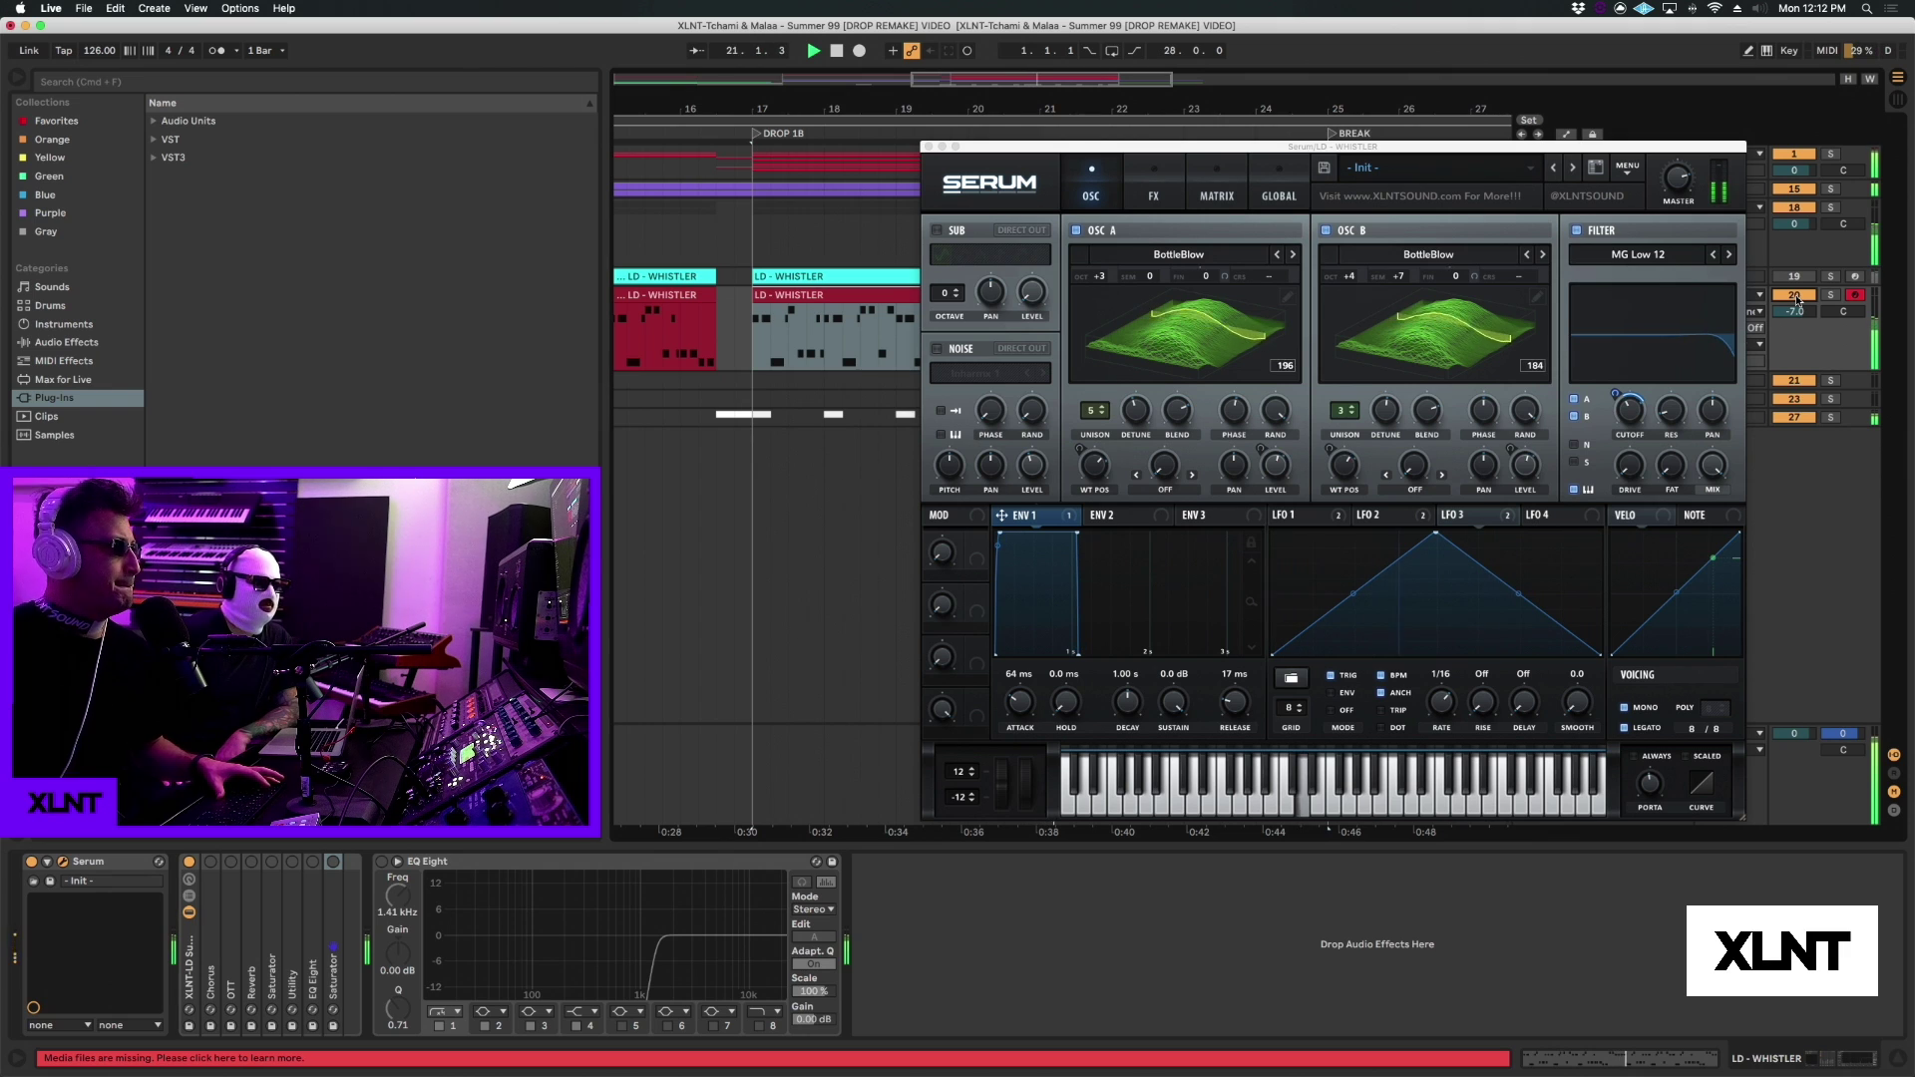
pyautogui.press('space')
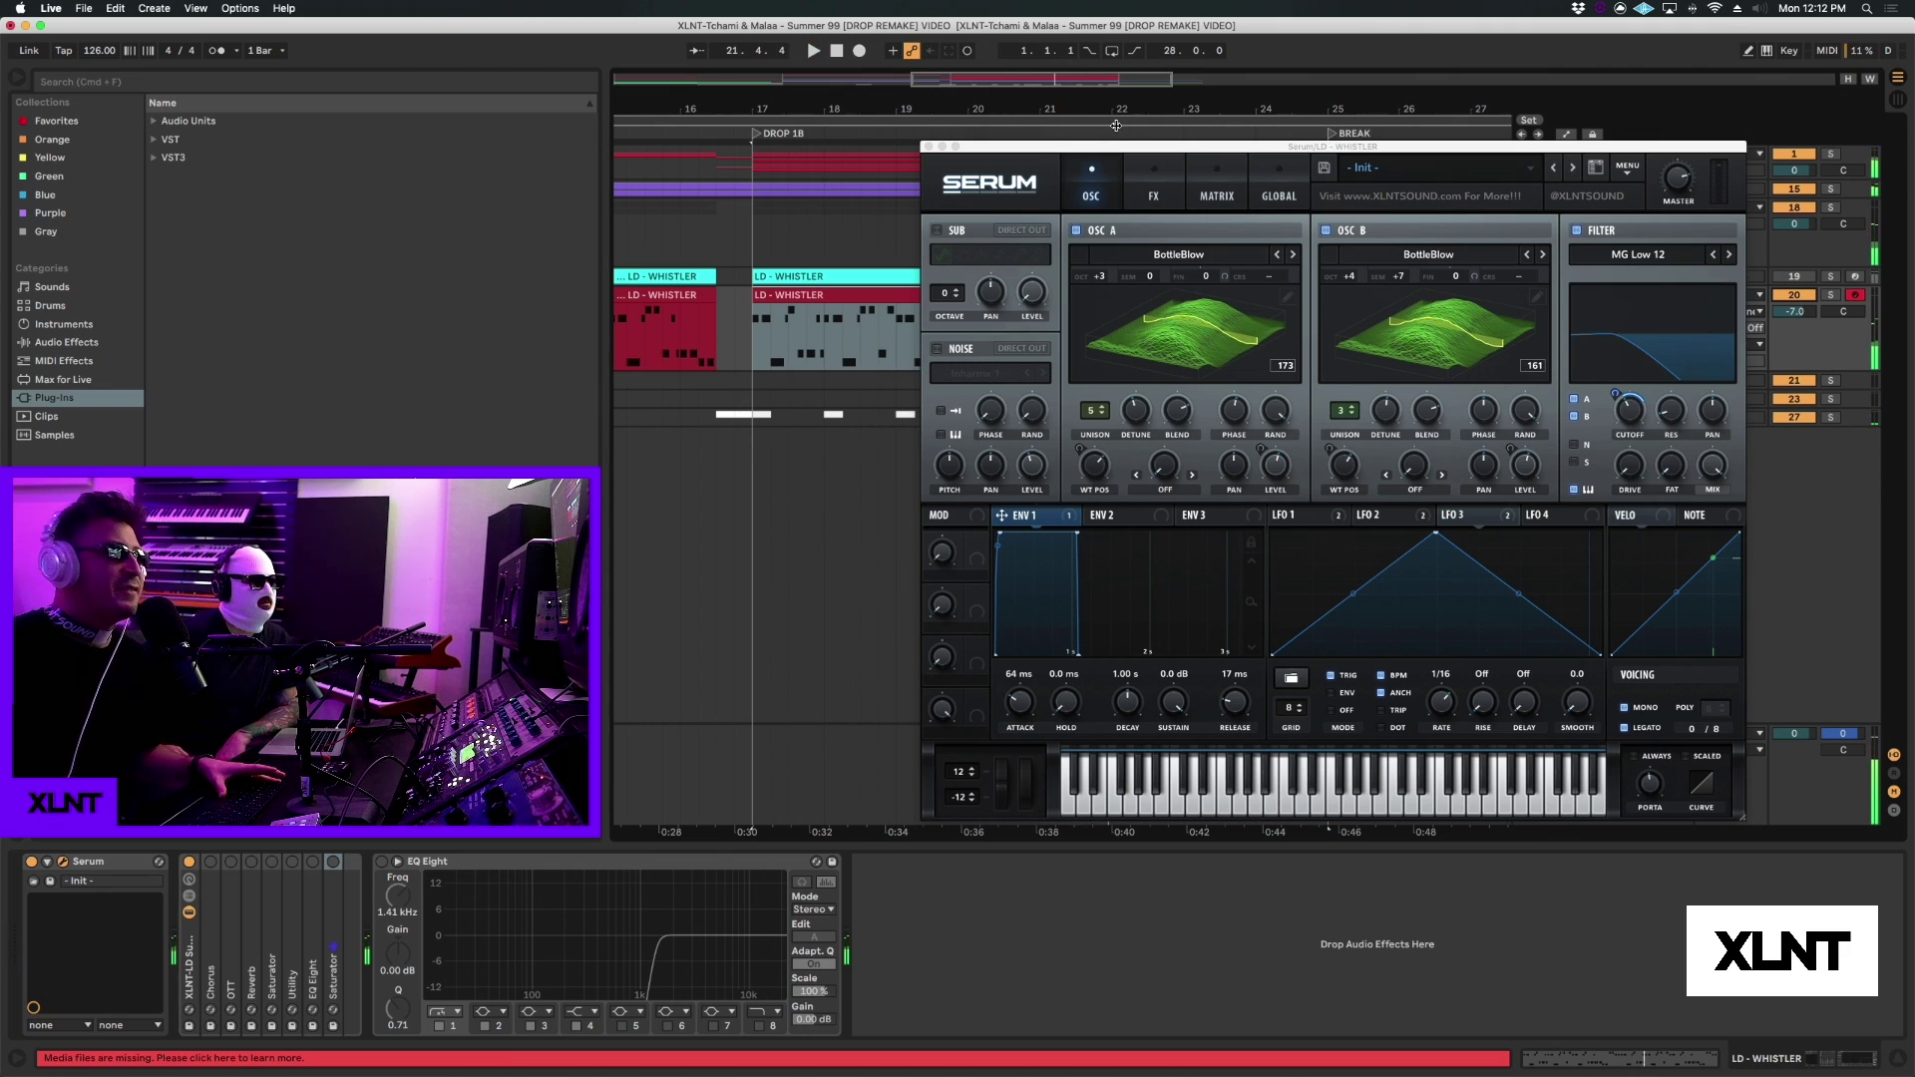
# Step: Open Serum's effects page and enable the Tube distortion
pyautogui.moveTo(1077, 151); pyautogui.dragTo(1144, 144)
pyautogui.click(1206, 194)
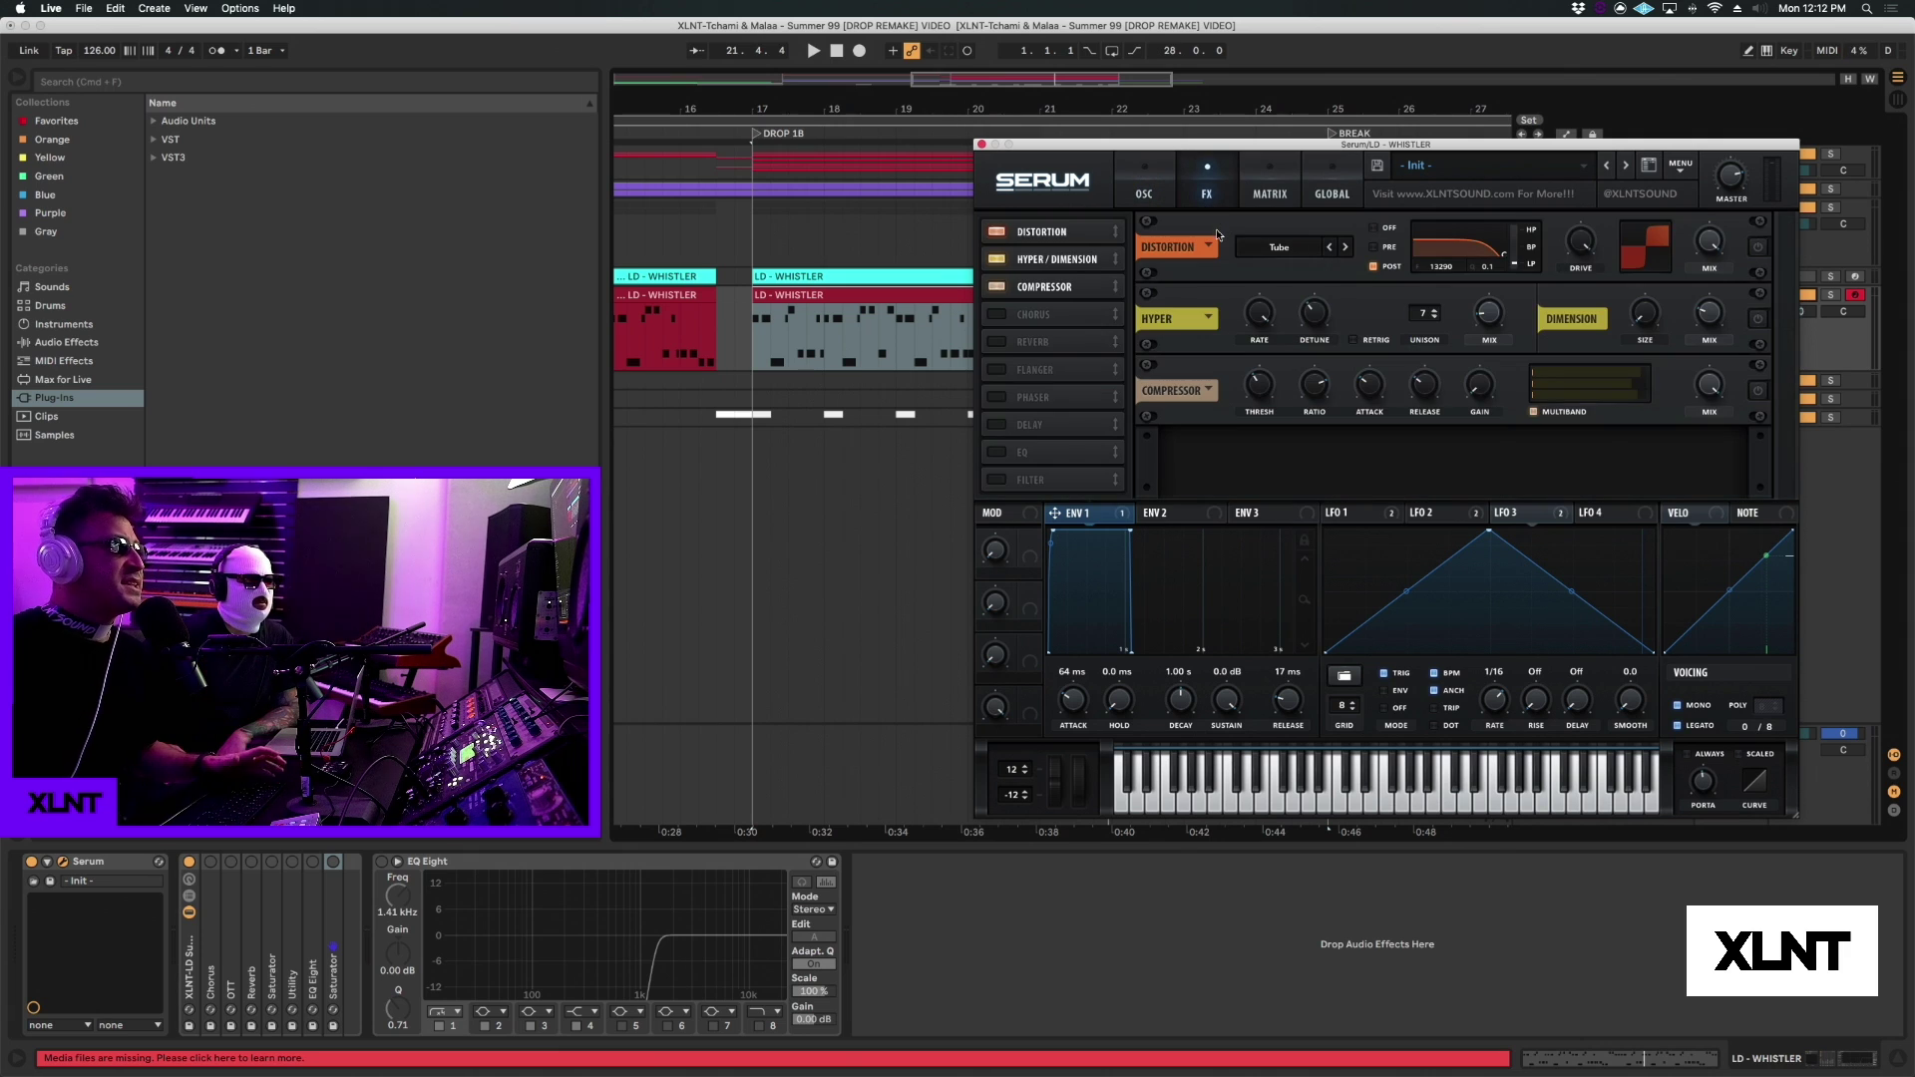
pyautogui.click(1757, 248)
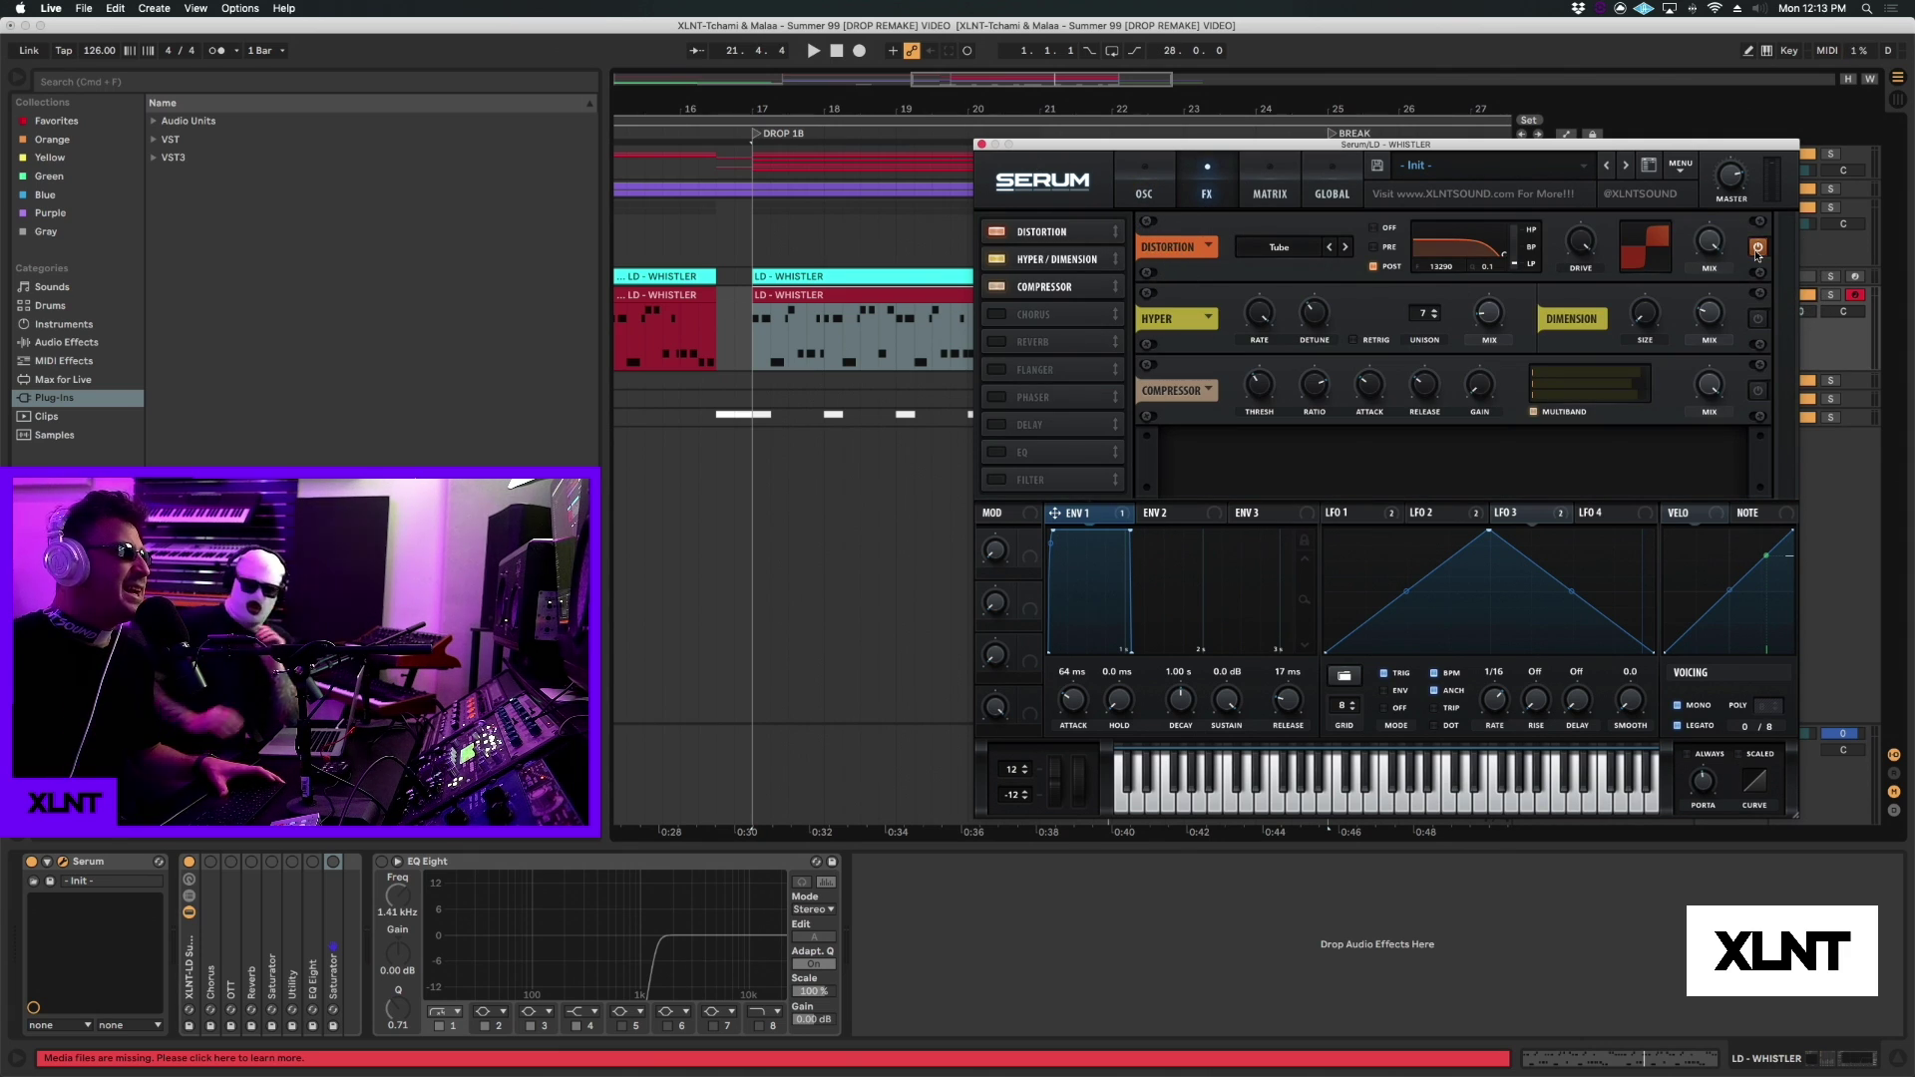
pyautogui.moveTo(1593, 223)
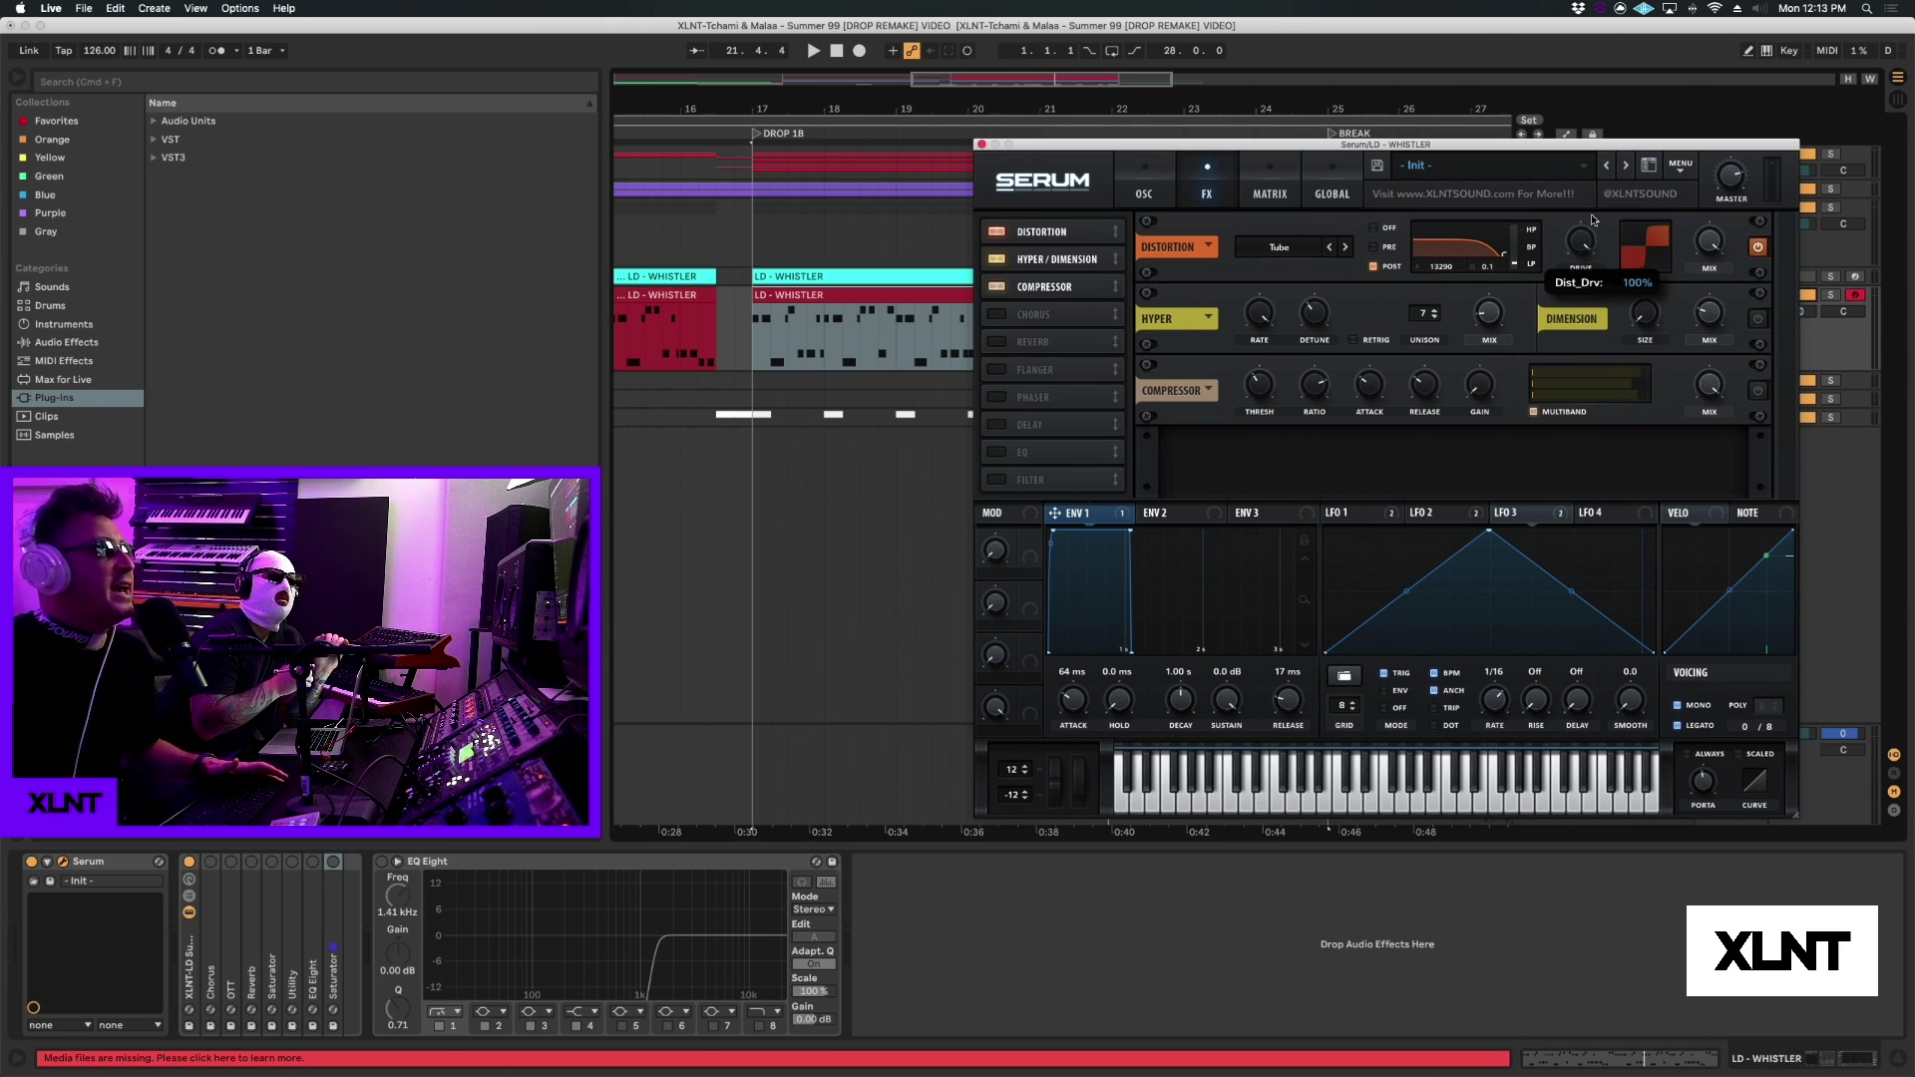
# Step: Audition the distorted lead in the mix, and solo the LD - WHISTLER MIDI track to hear it alone
pyautogui.press('space')
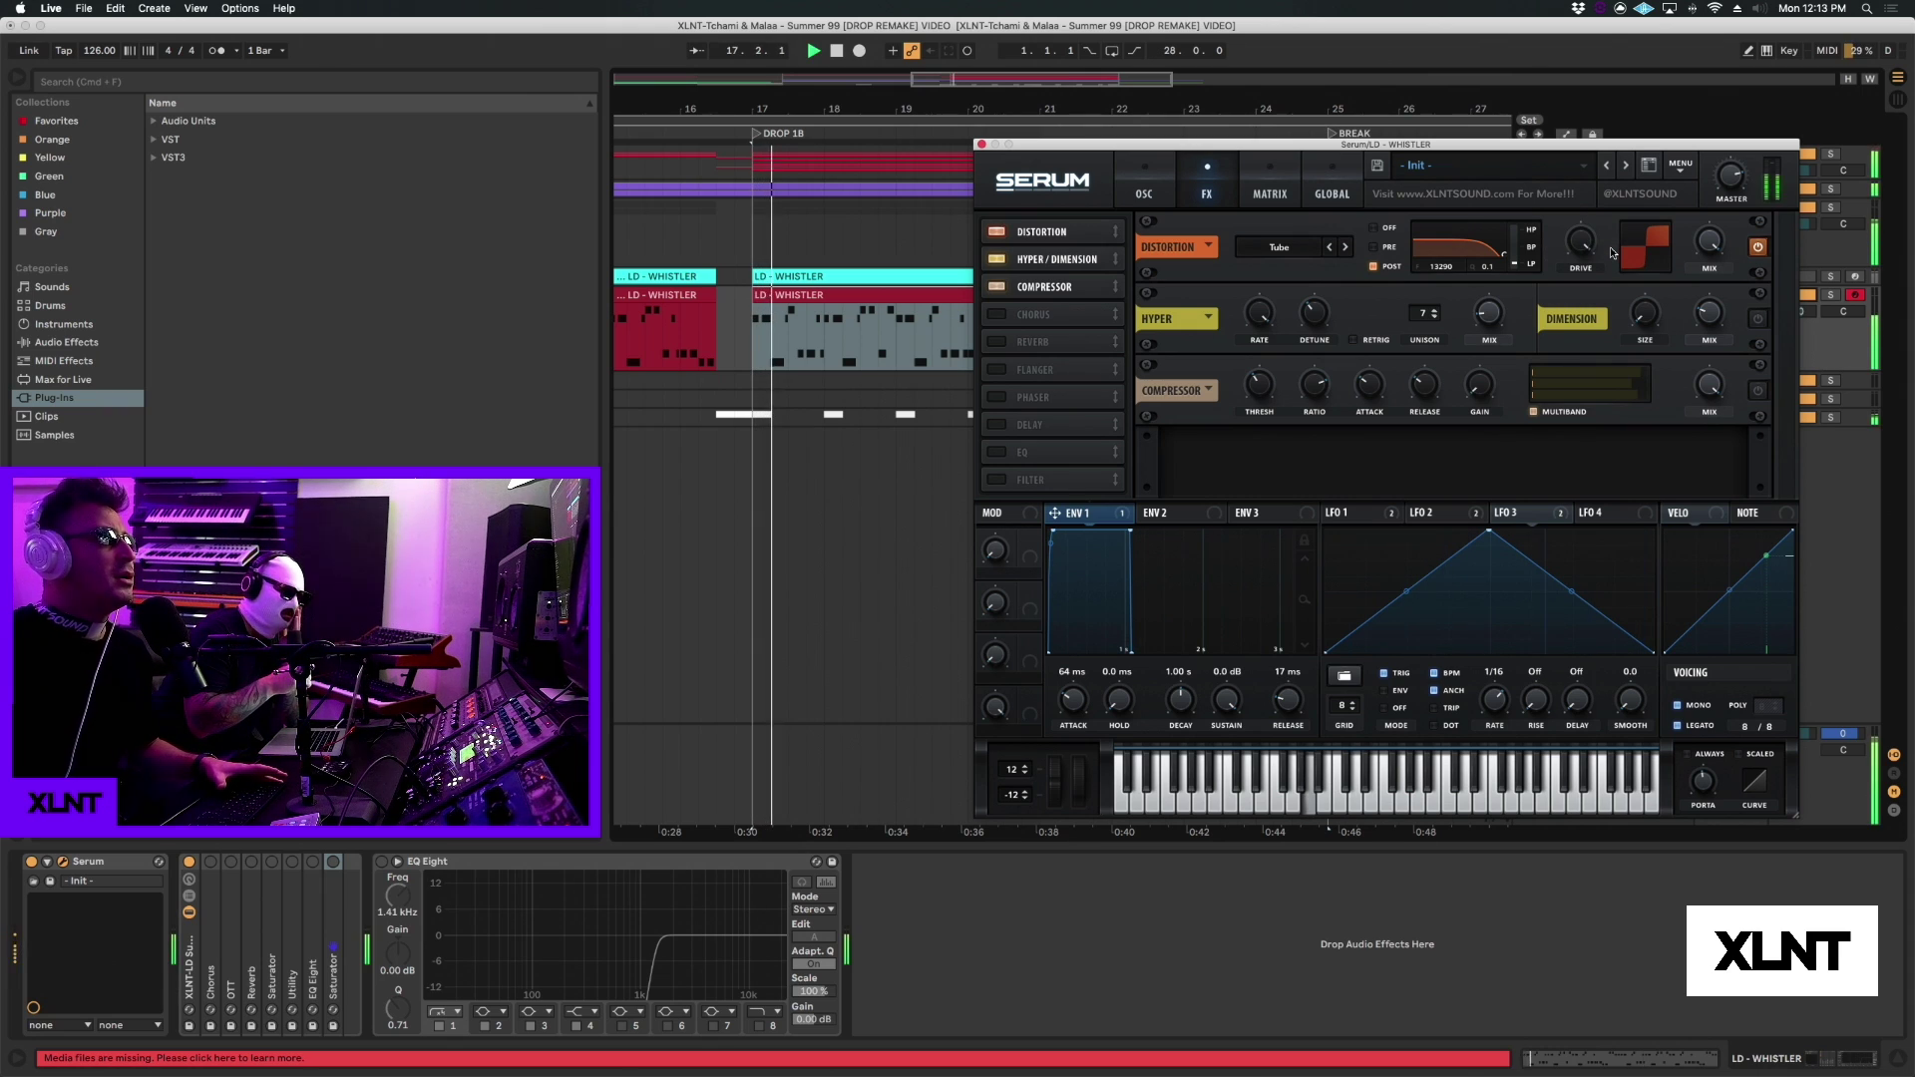
pyautogui.moveTo(1631, 145); pyautogui.dragTo(1565, 142)
pyautogui.press('space')
pyautogui.click(1830, 294)
pyautogui.press('space')
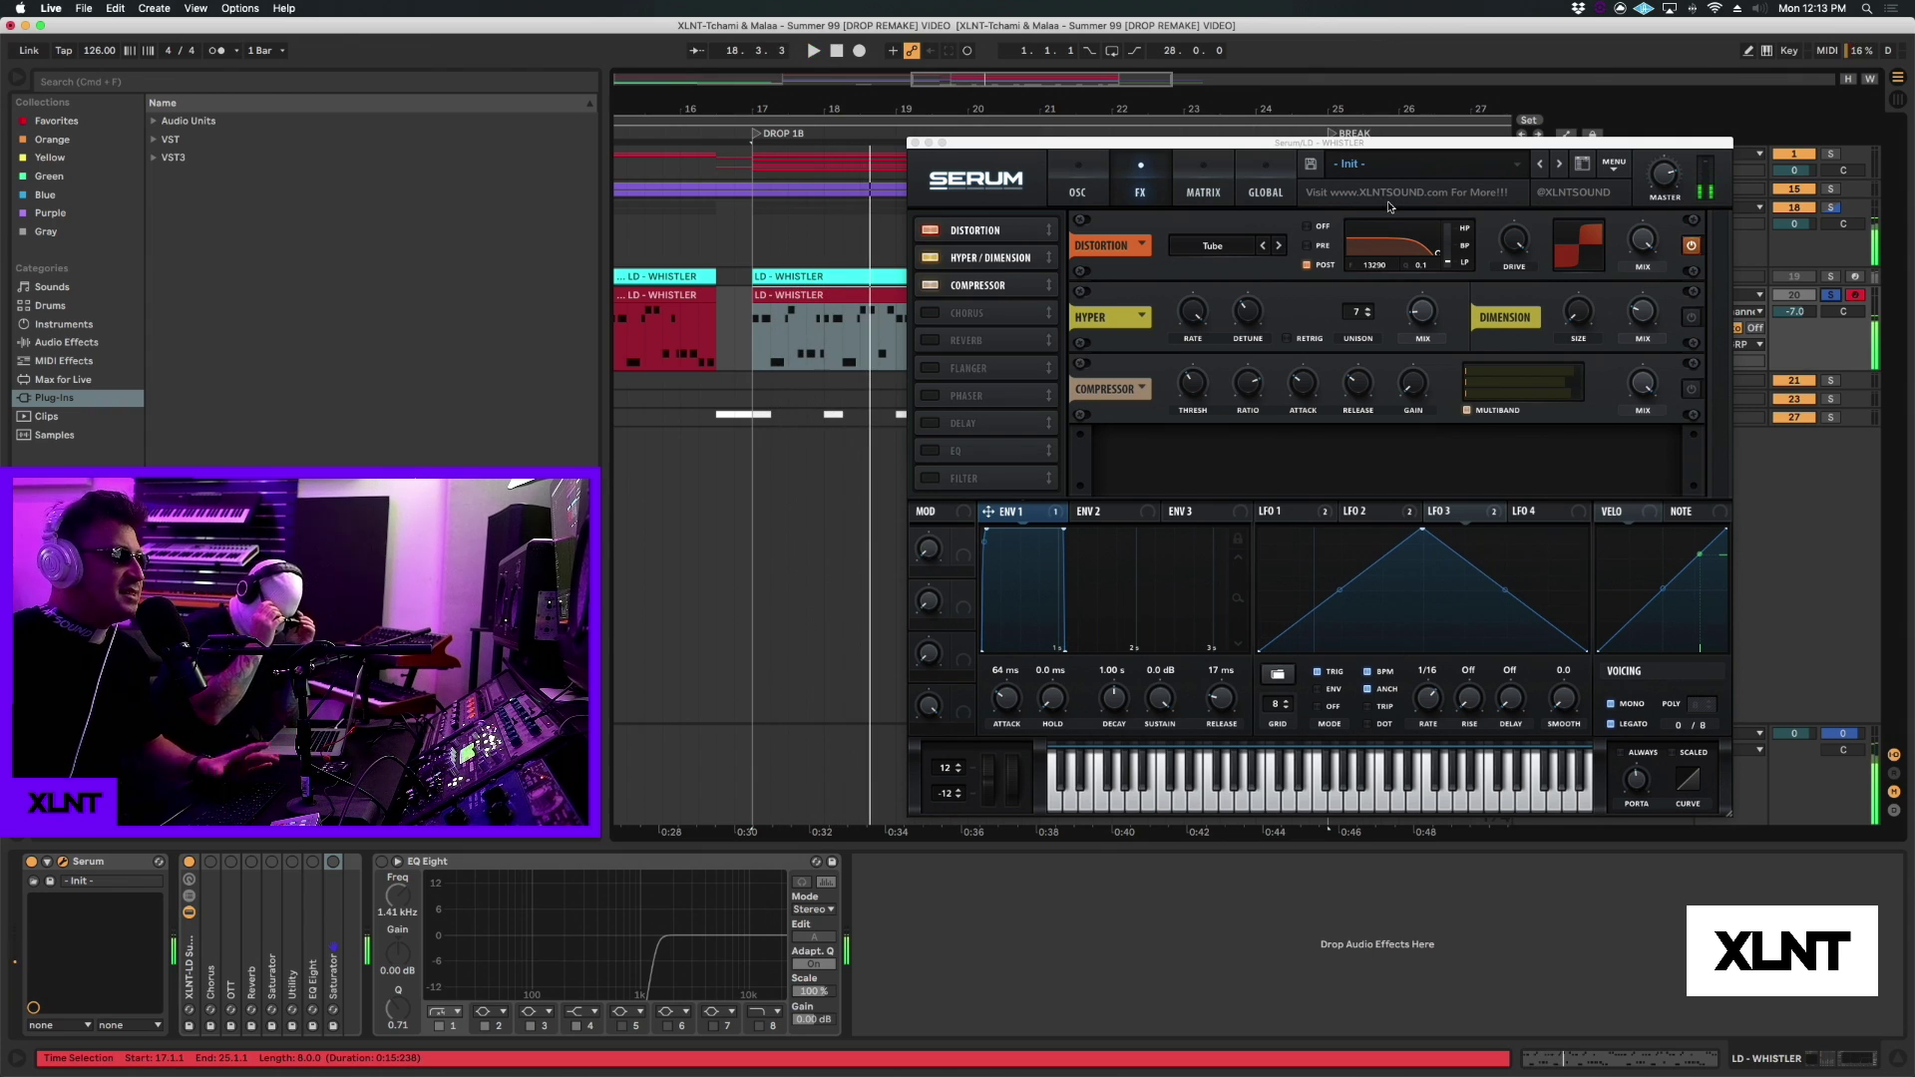
# Step: Enable the Hyper/Dimension effect and audition the soloed whistle lead with it
pyautogui.click(1694, 318)
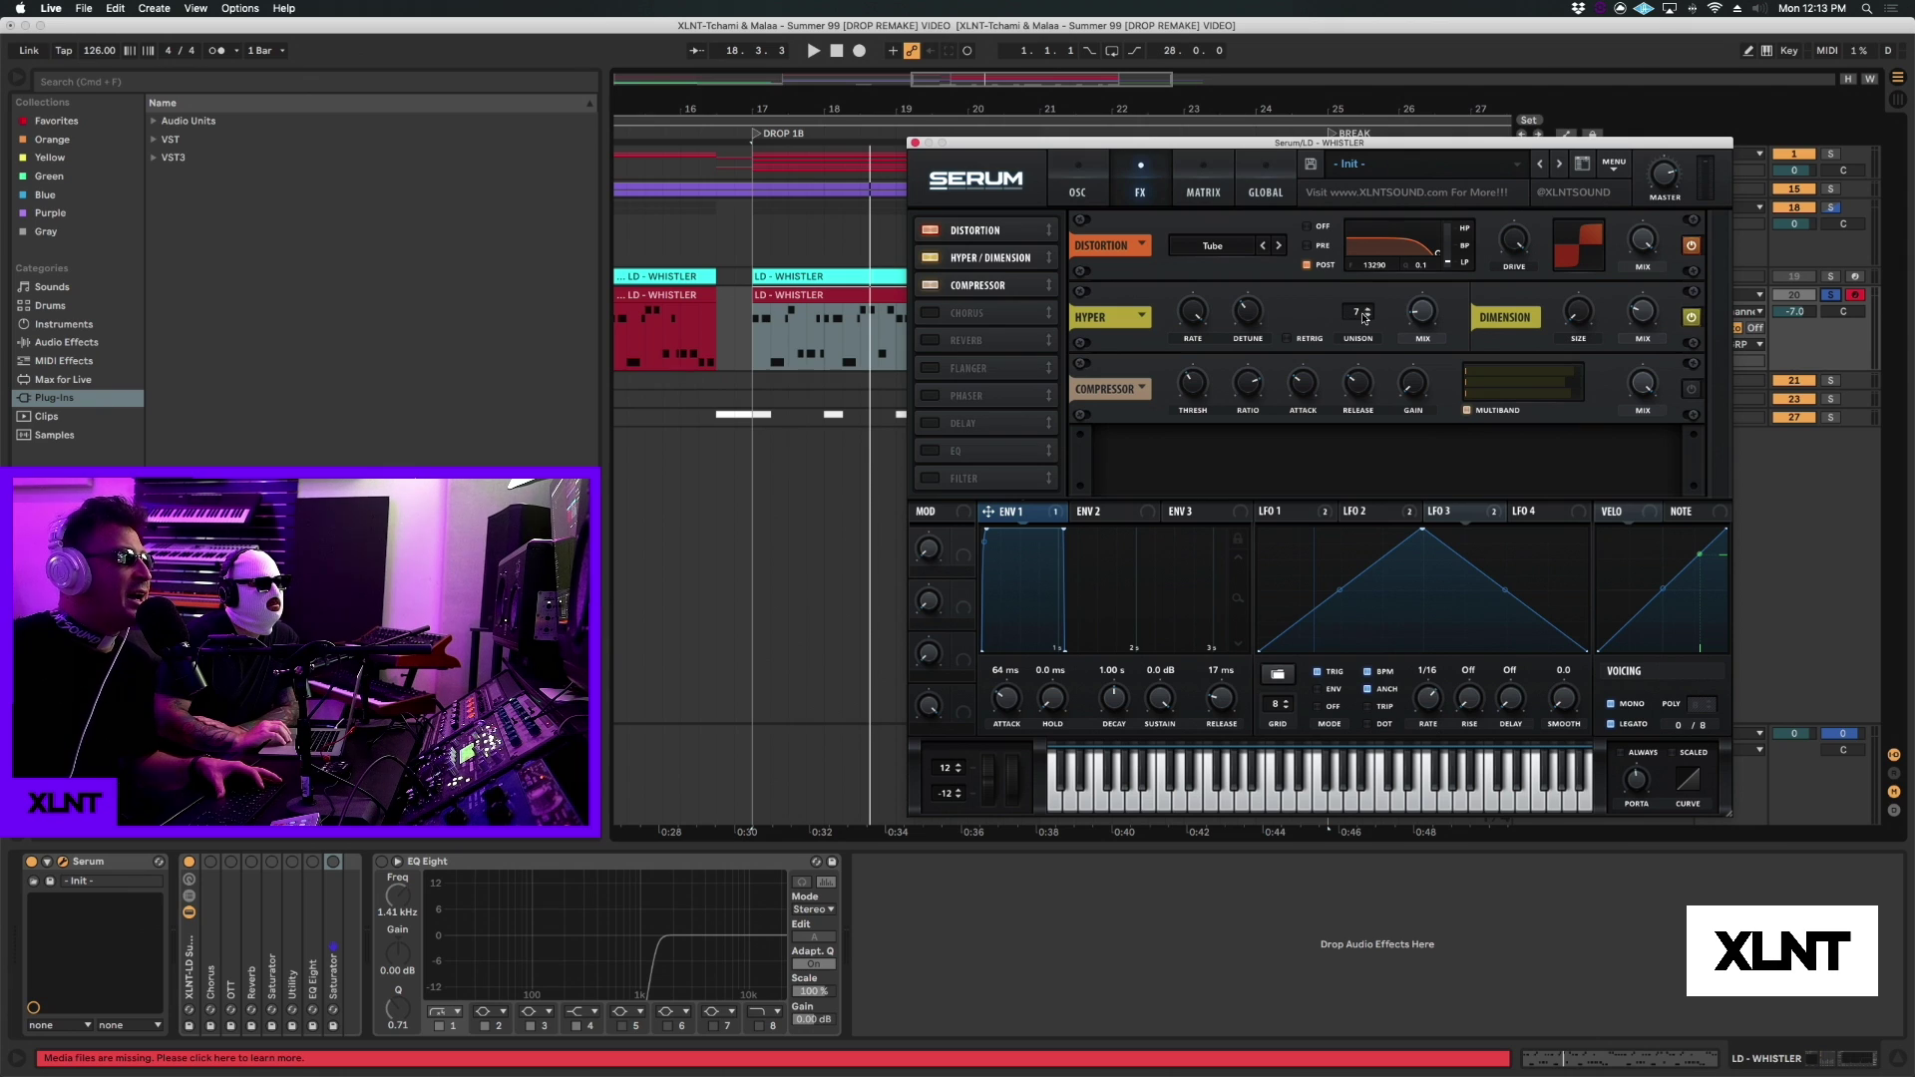
pyautogui.moveTo(1418, 310)
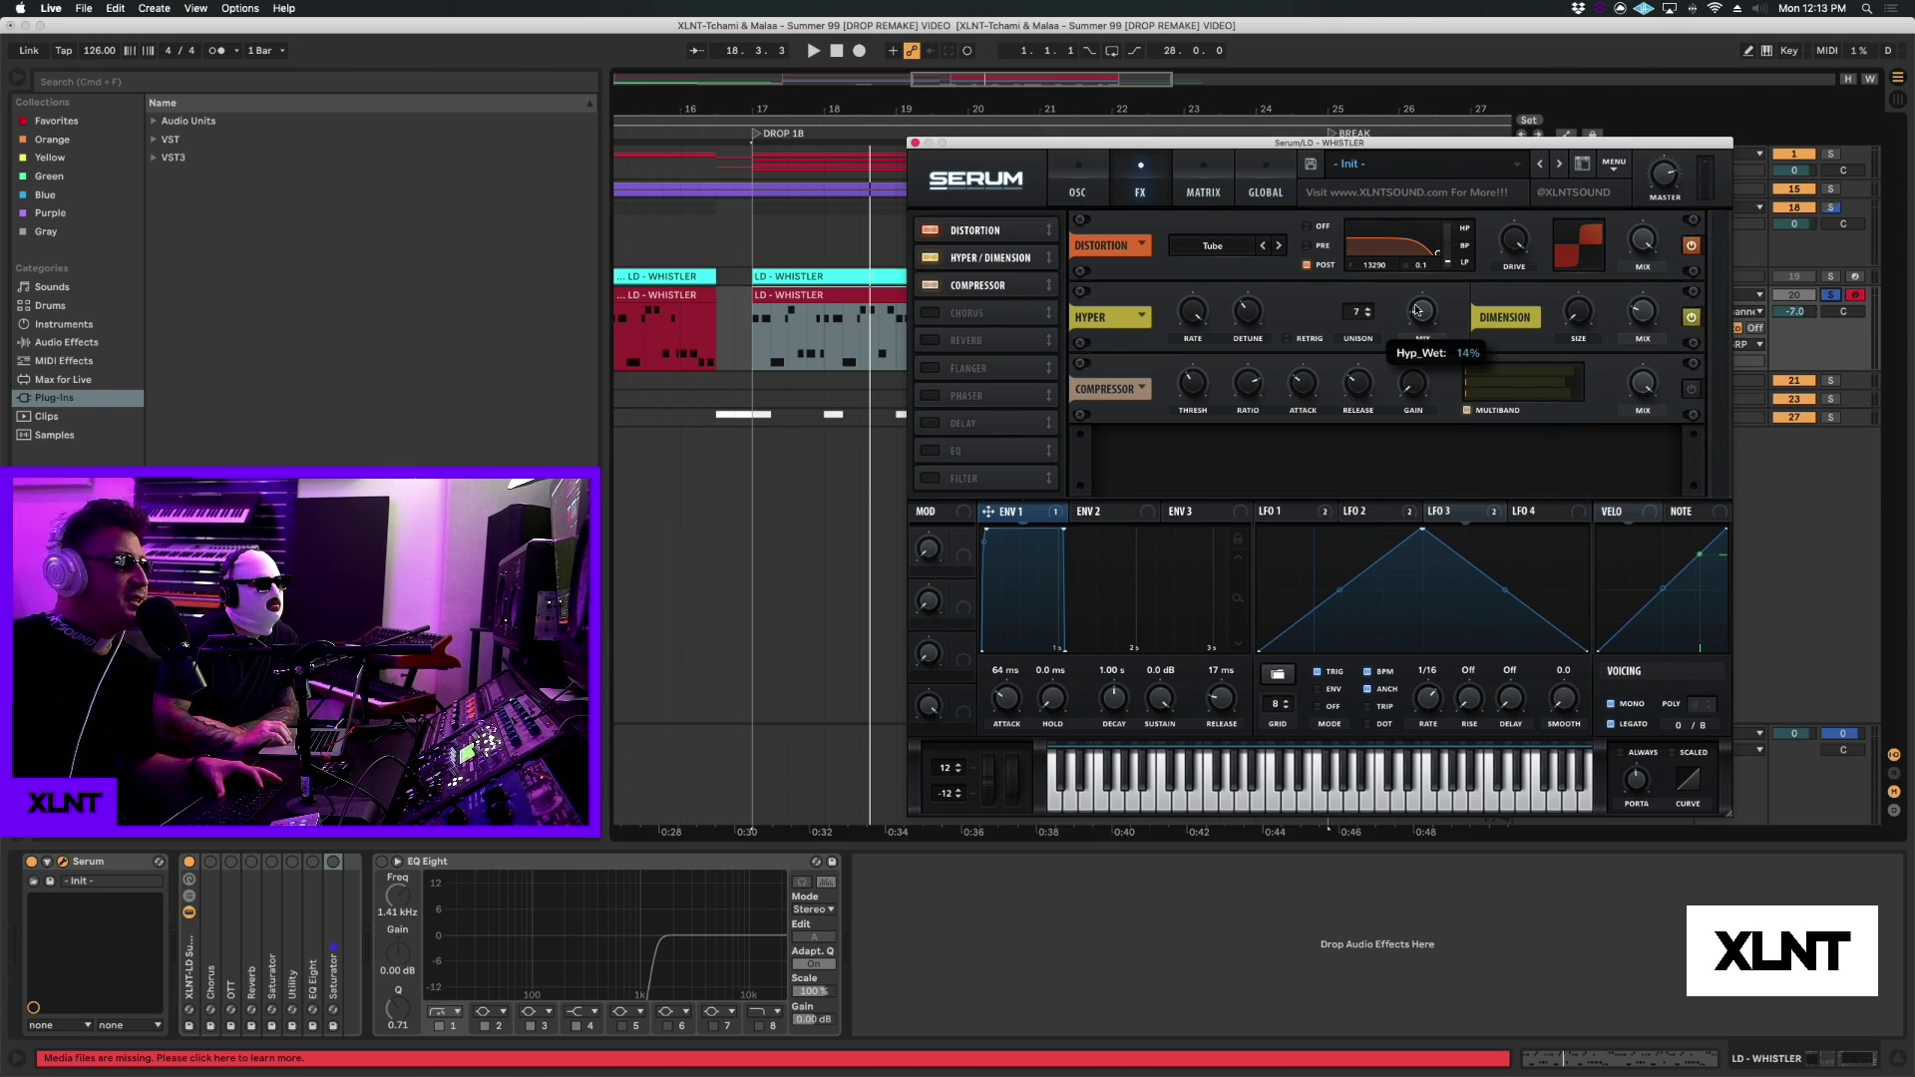
pyautogui.moveTo(1648, 312)
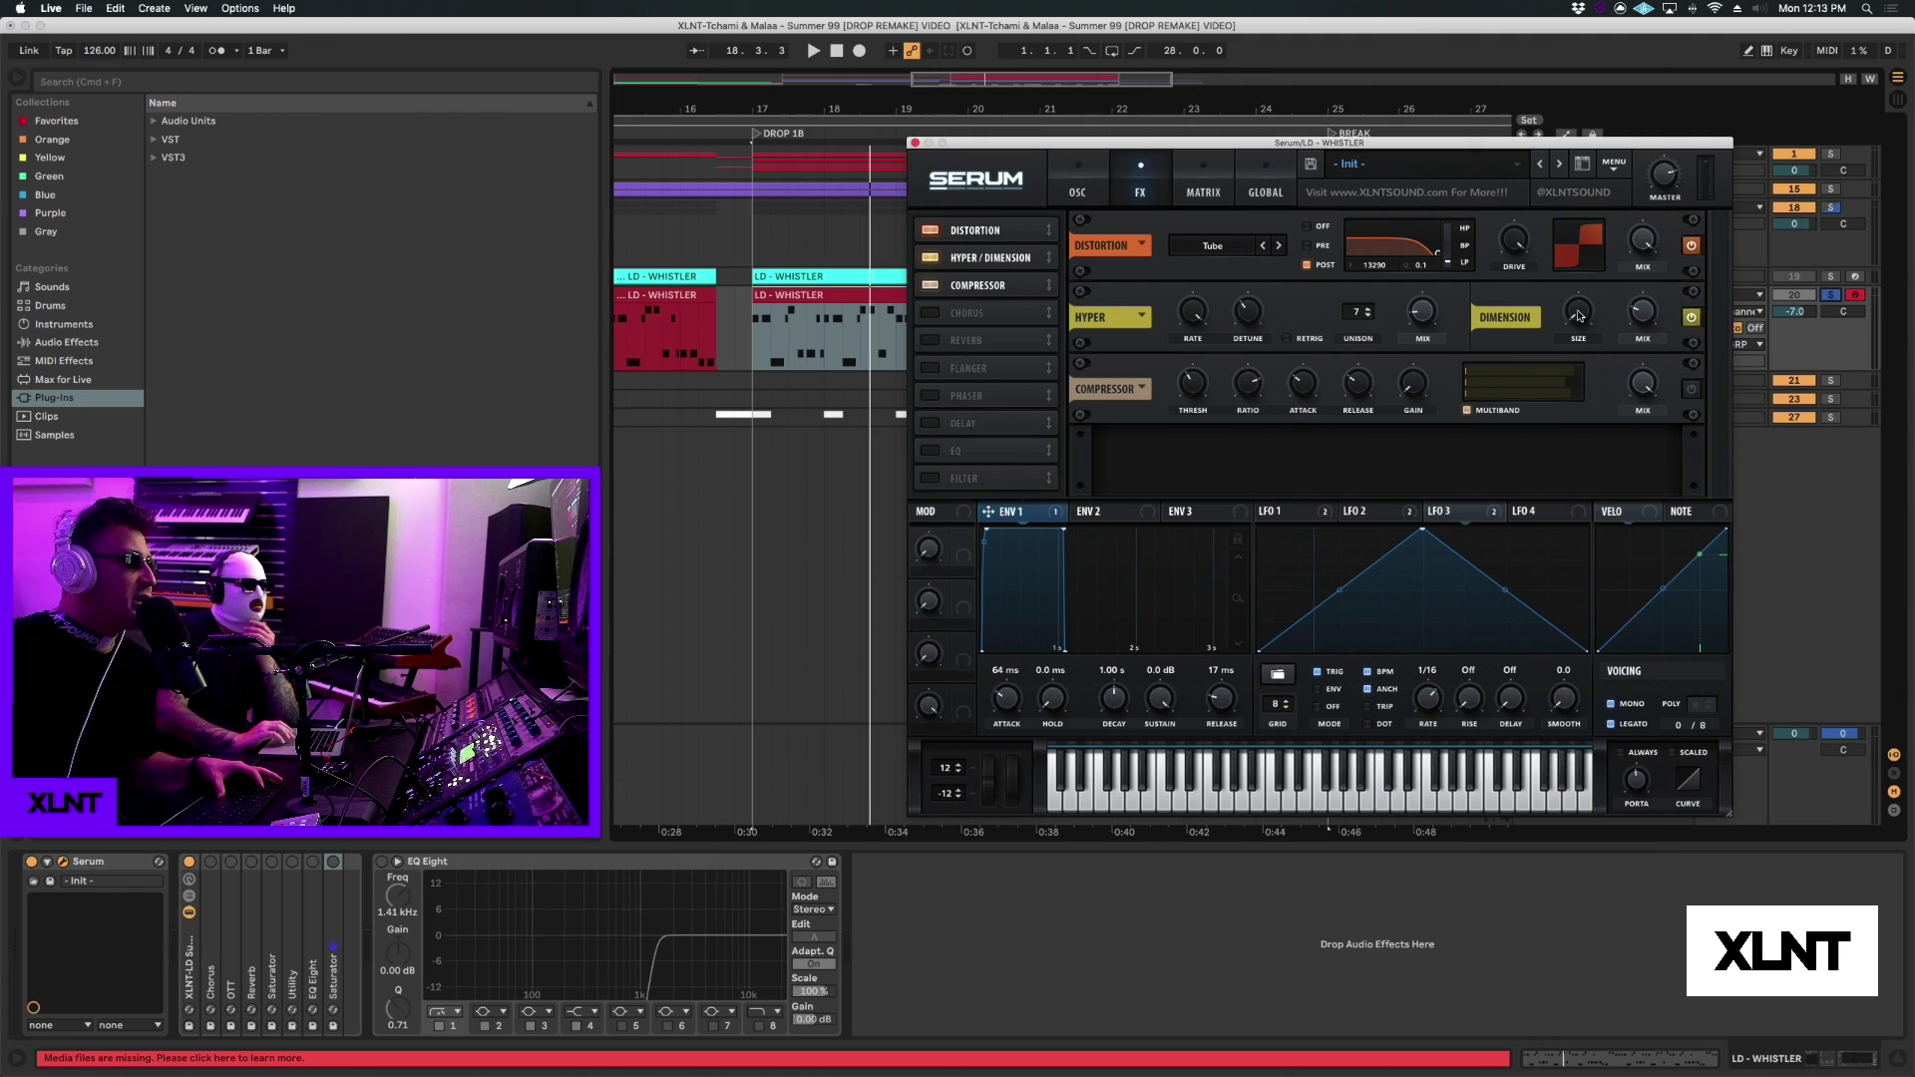
pyautogui.press('space')
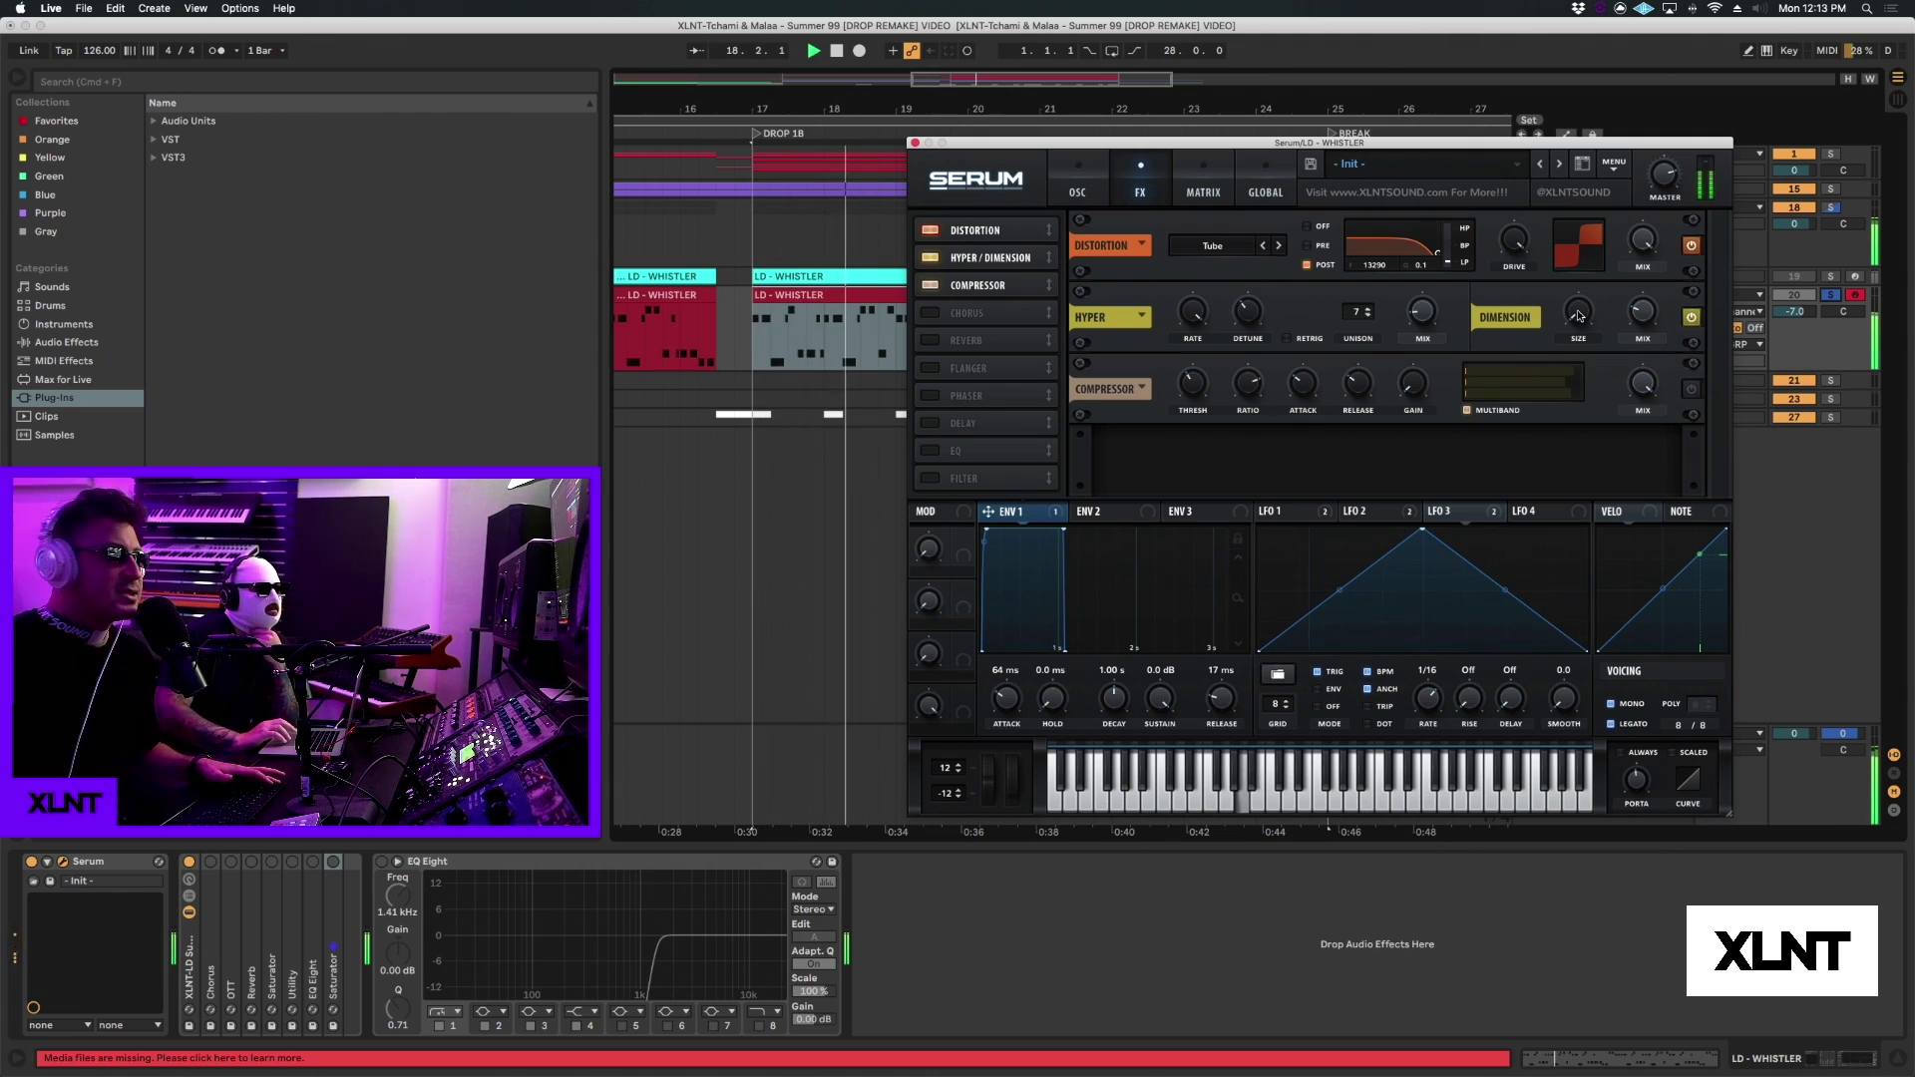
pyautogui.press('space')
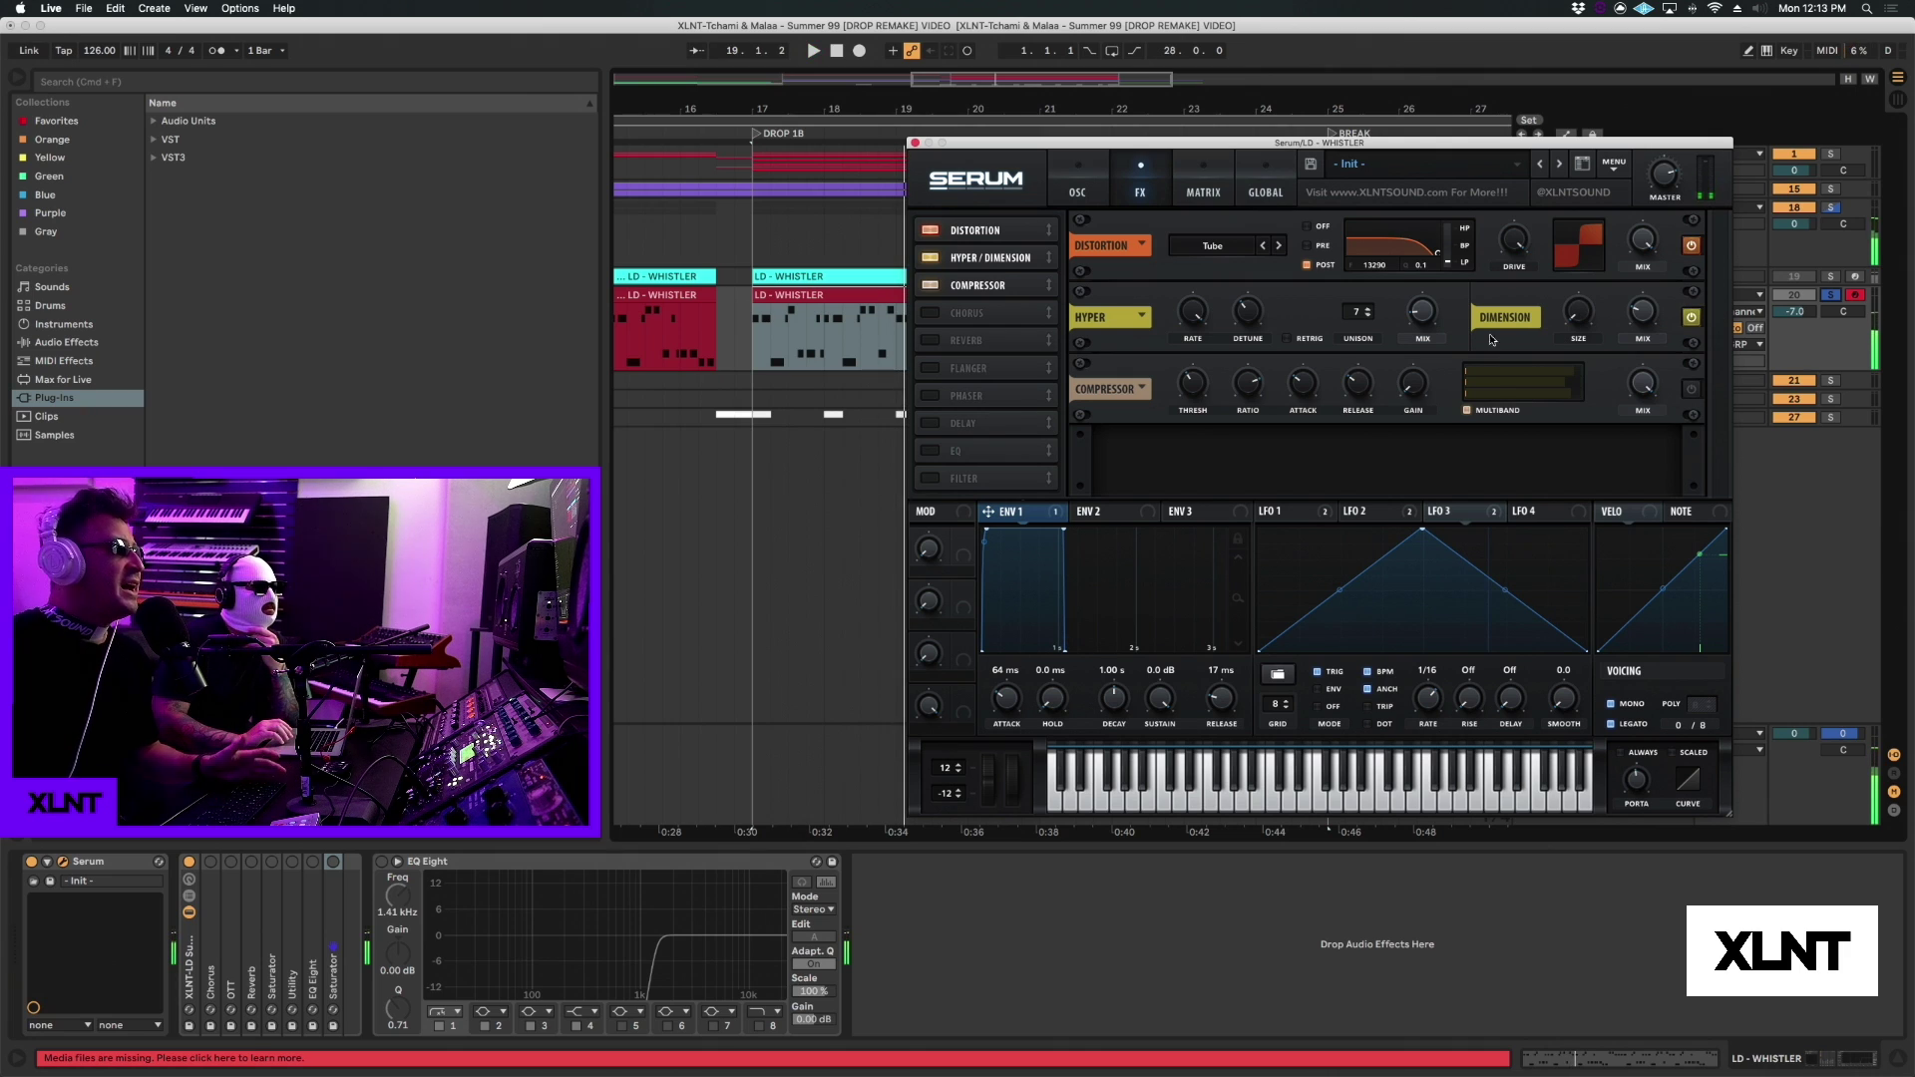
# Step: Enable the multiband compressor and audition the whistle lead through it
pyautogui.click(1691, 390)
pyautogui.press('space')
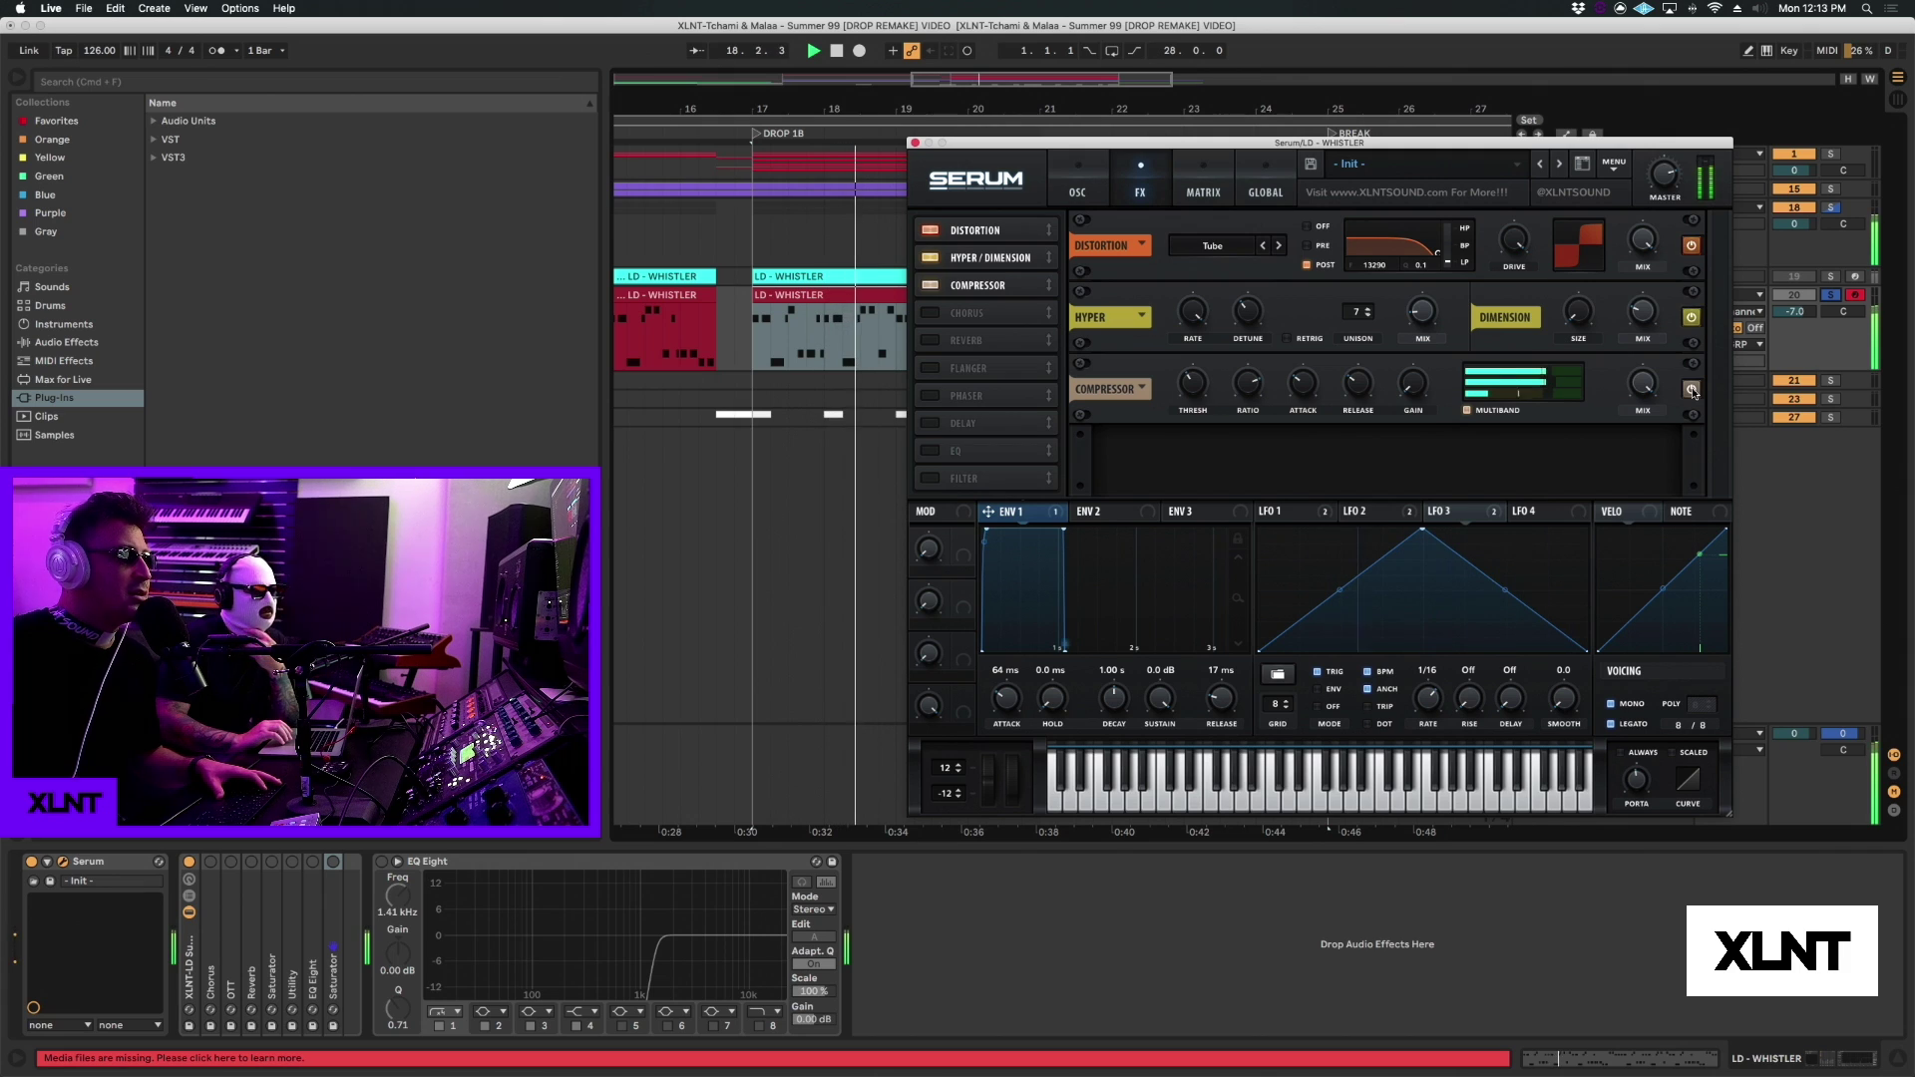
pyautogui.press('space')
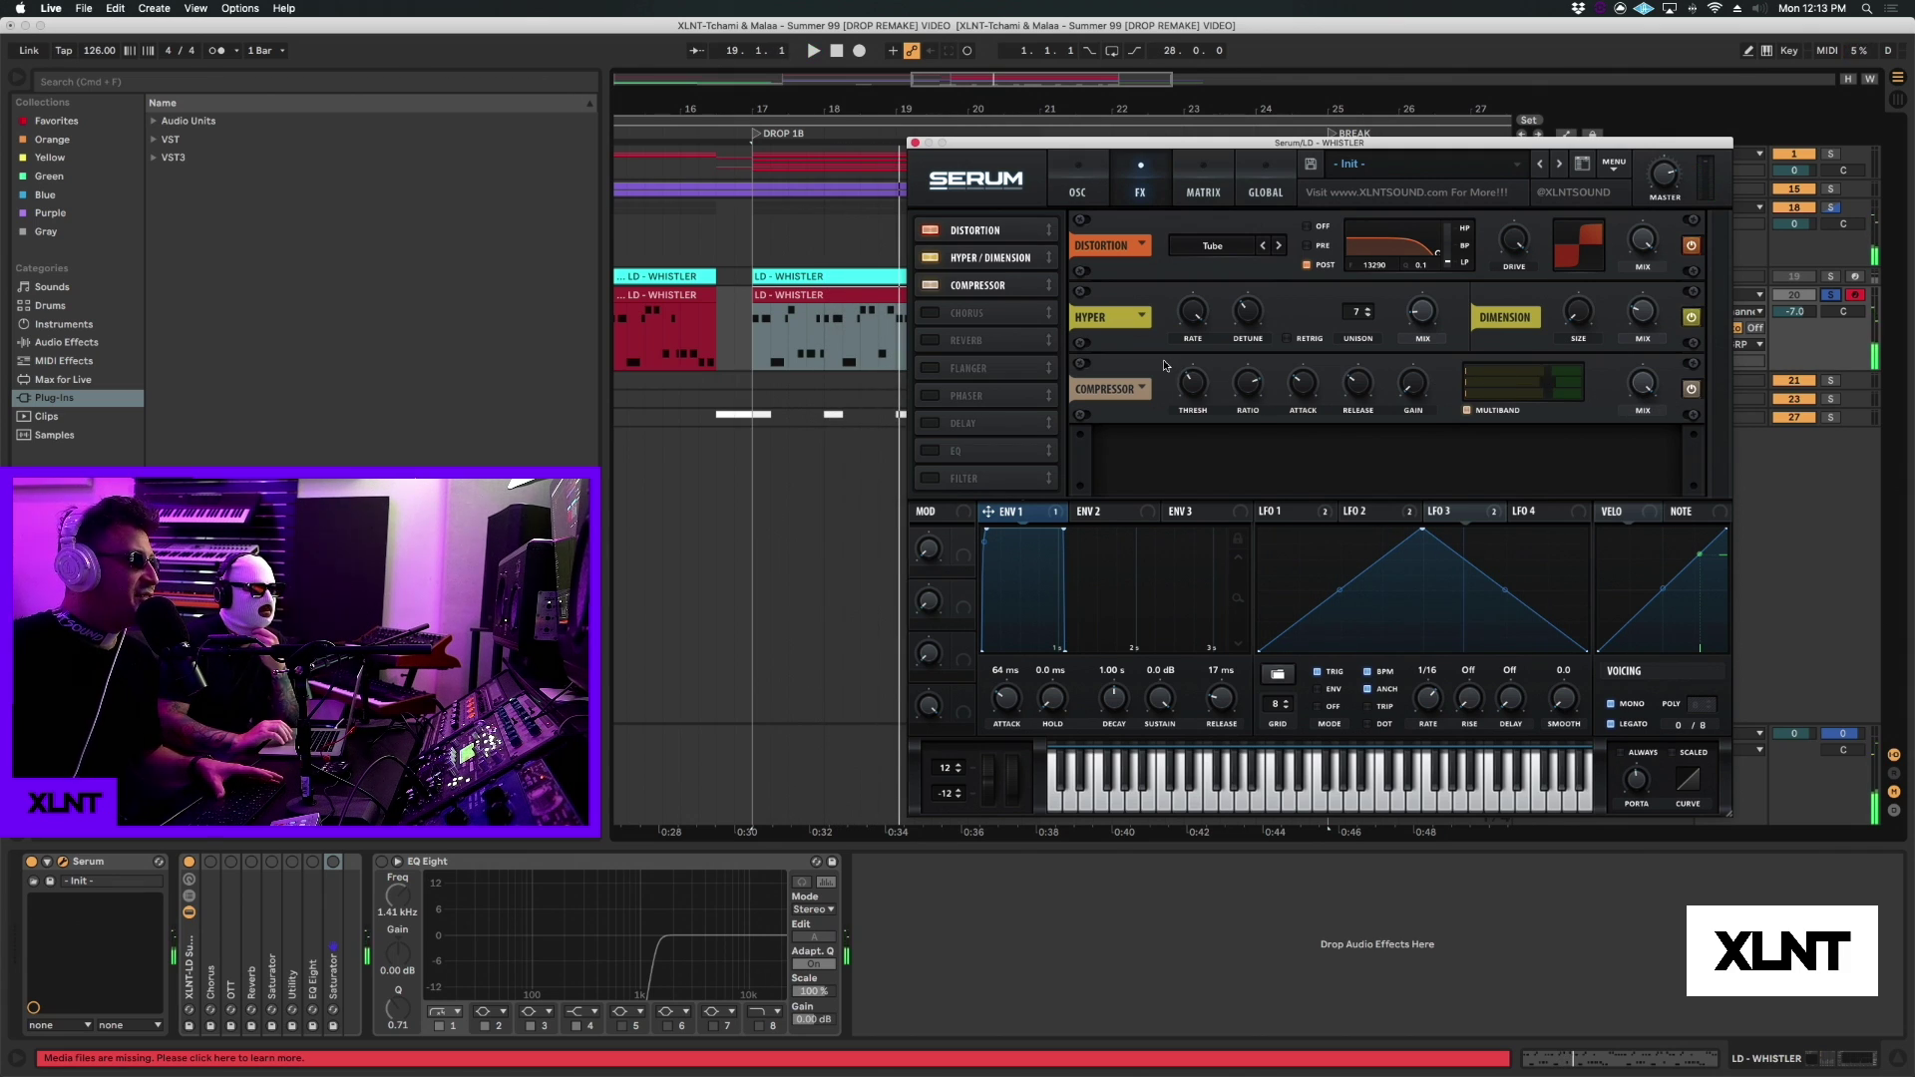
pyautogui.moveTo(1190, 387)
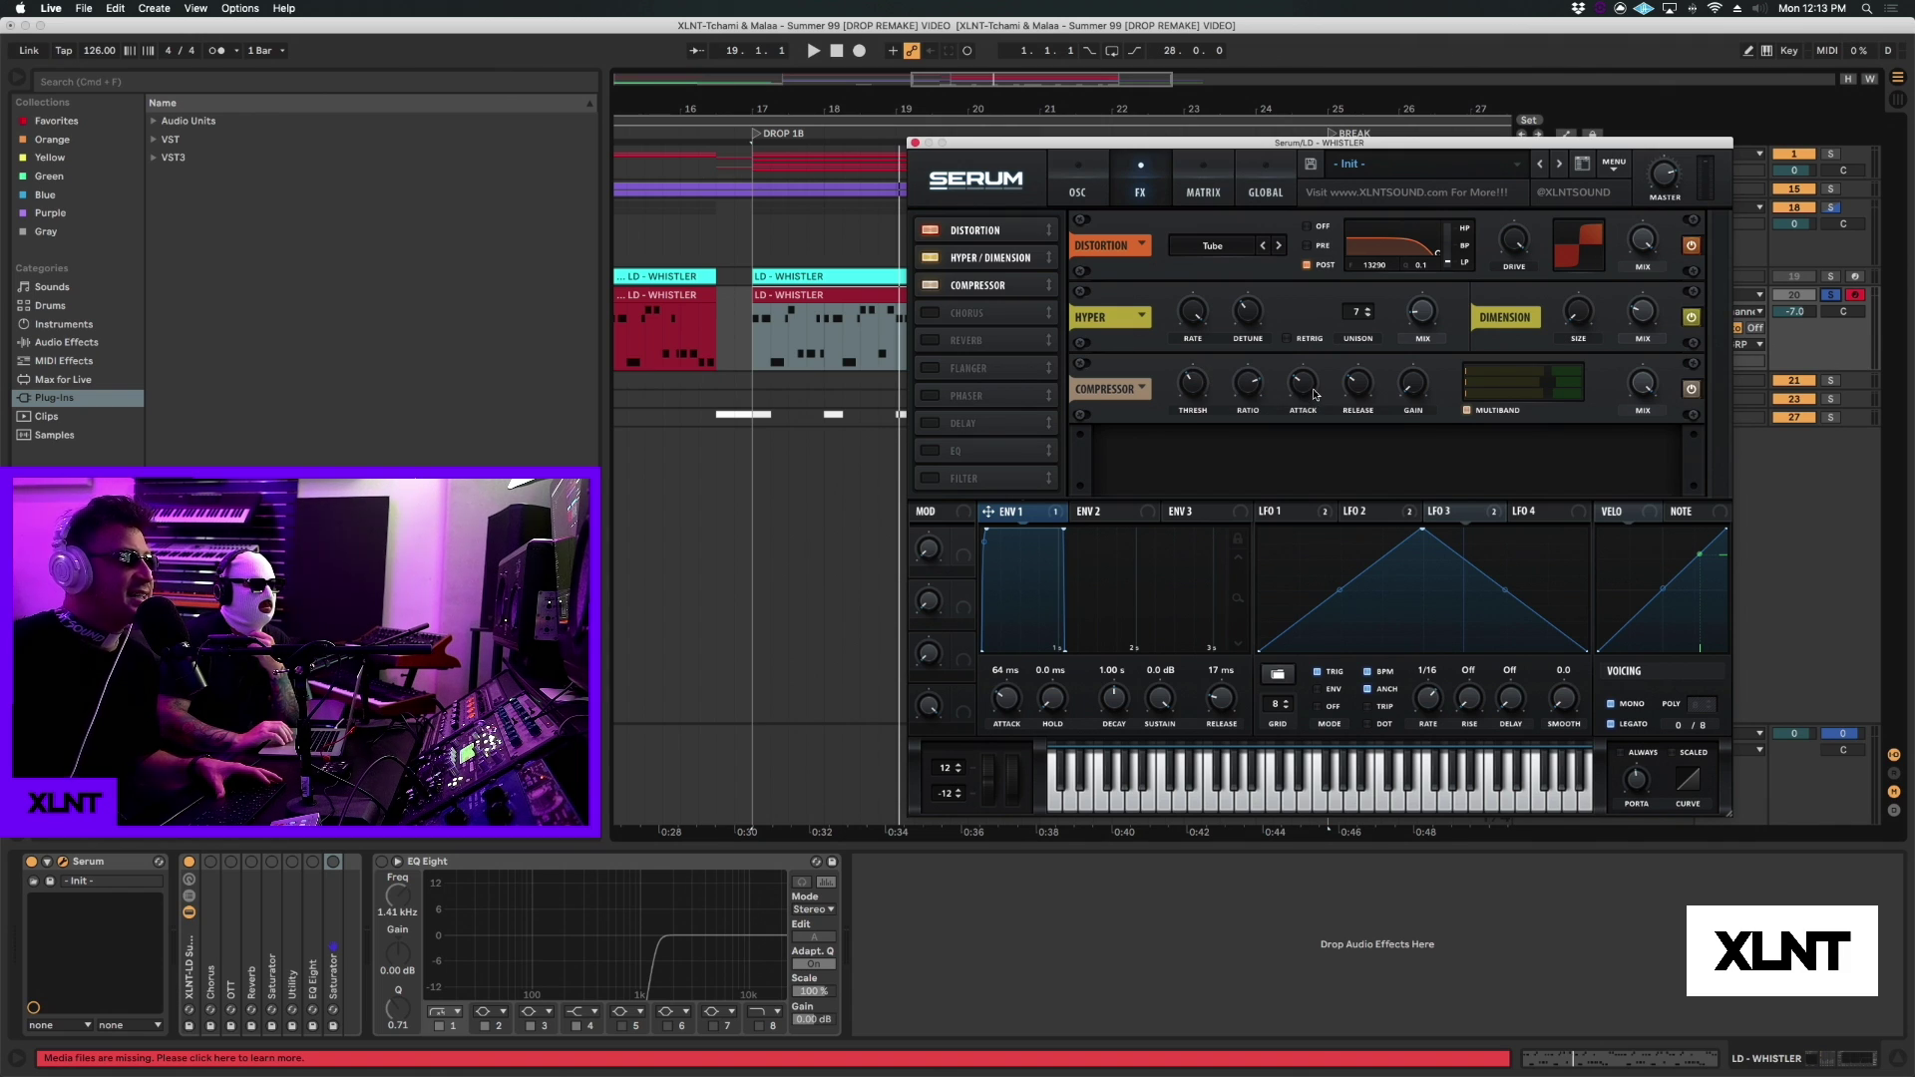
pyautogui.moveTo(1322, 145); pyautogui.dragTo(1321, 123)
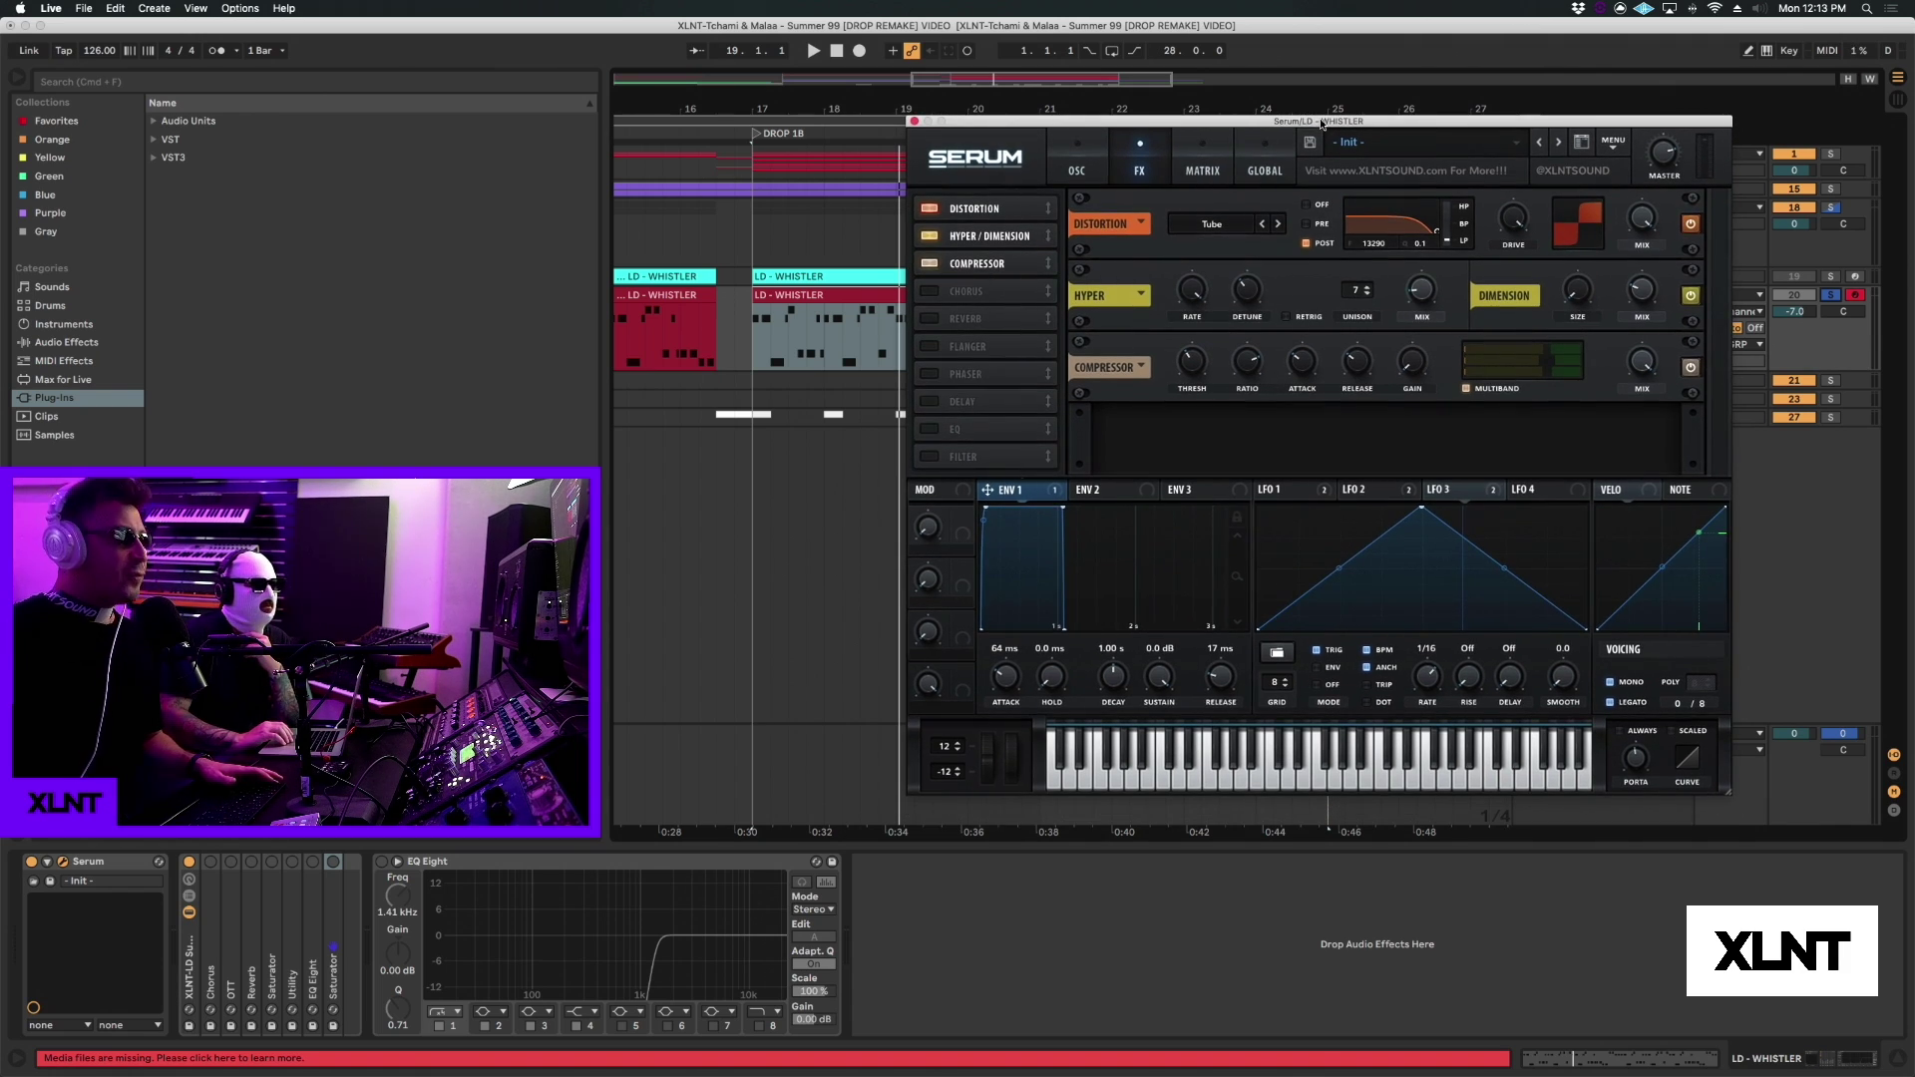
pyautogui.moveTo(1142, 125); pyautogui.dragTo(1180, 144)
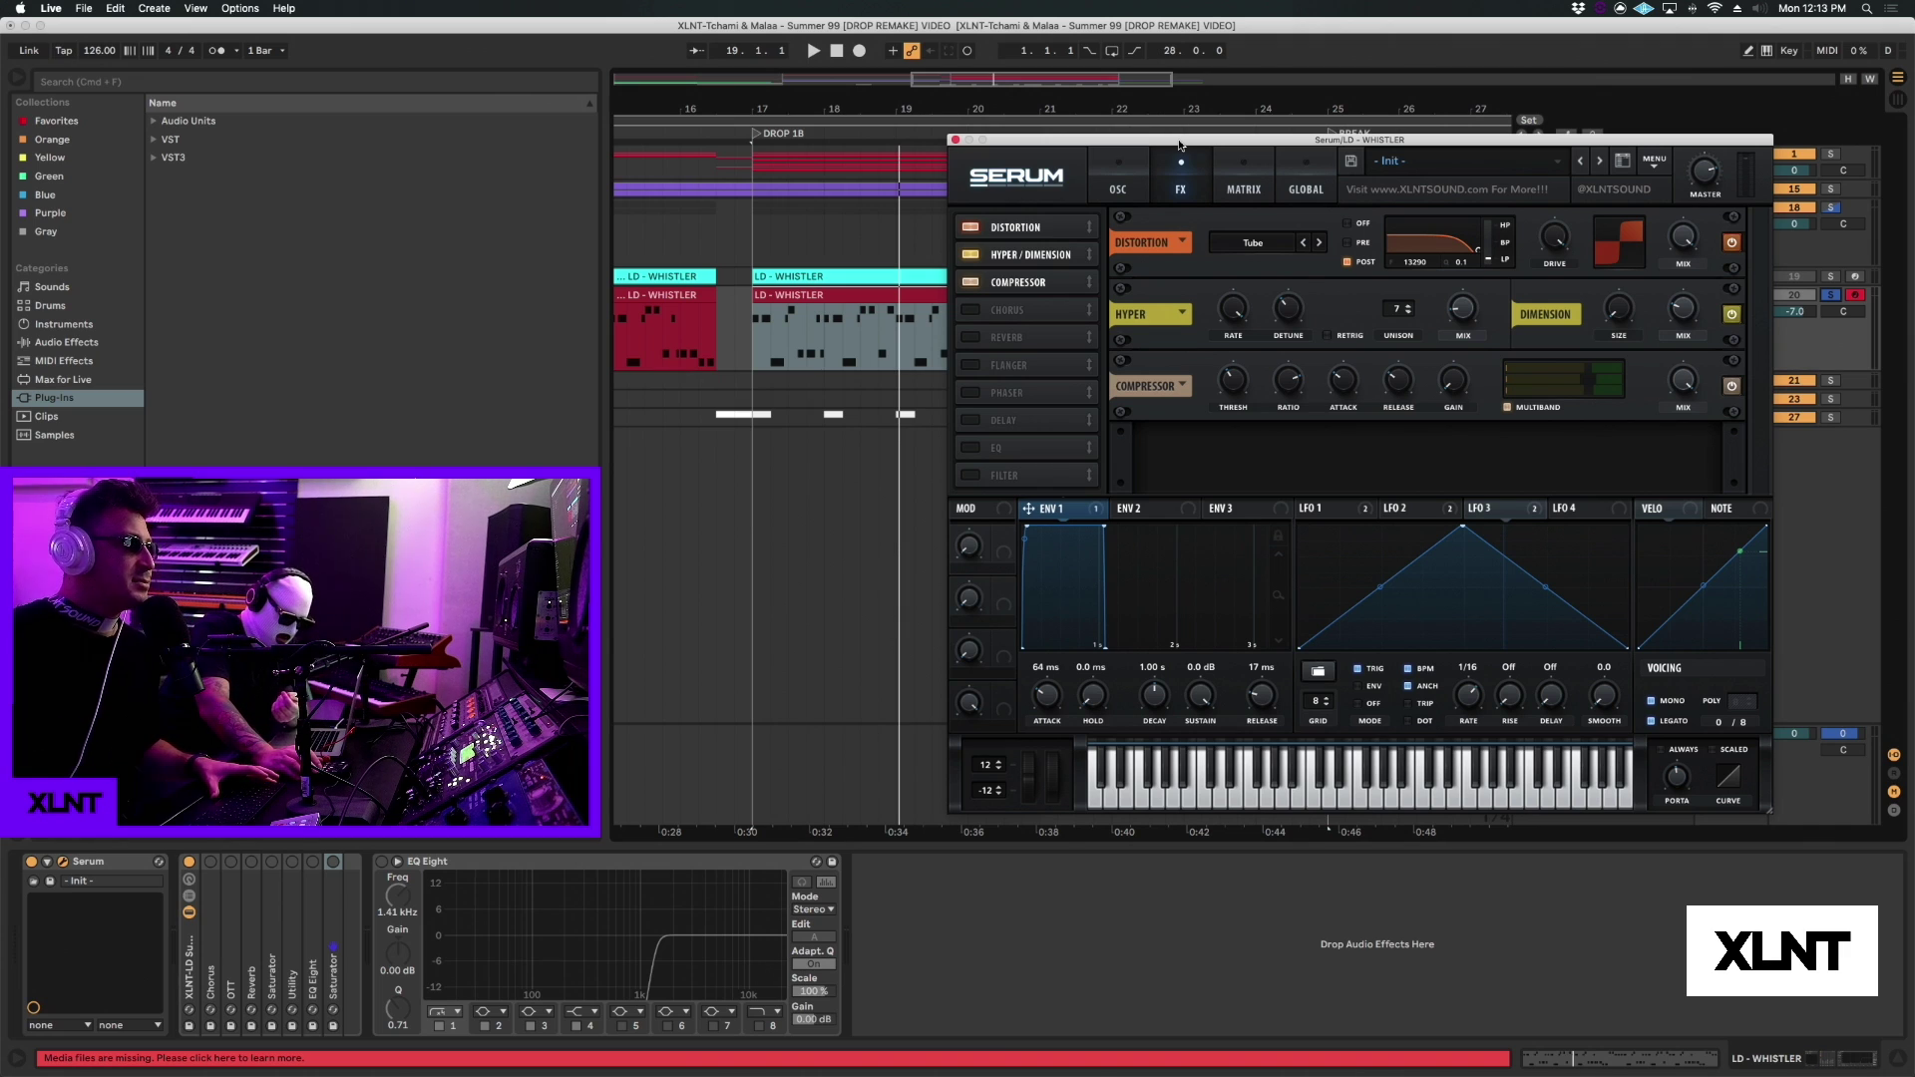
pyautogui.moveTo(1180, 144); pyautogui.dragTo(1178, 139)
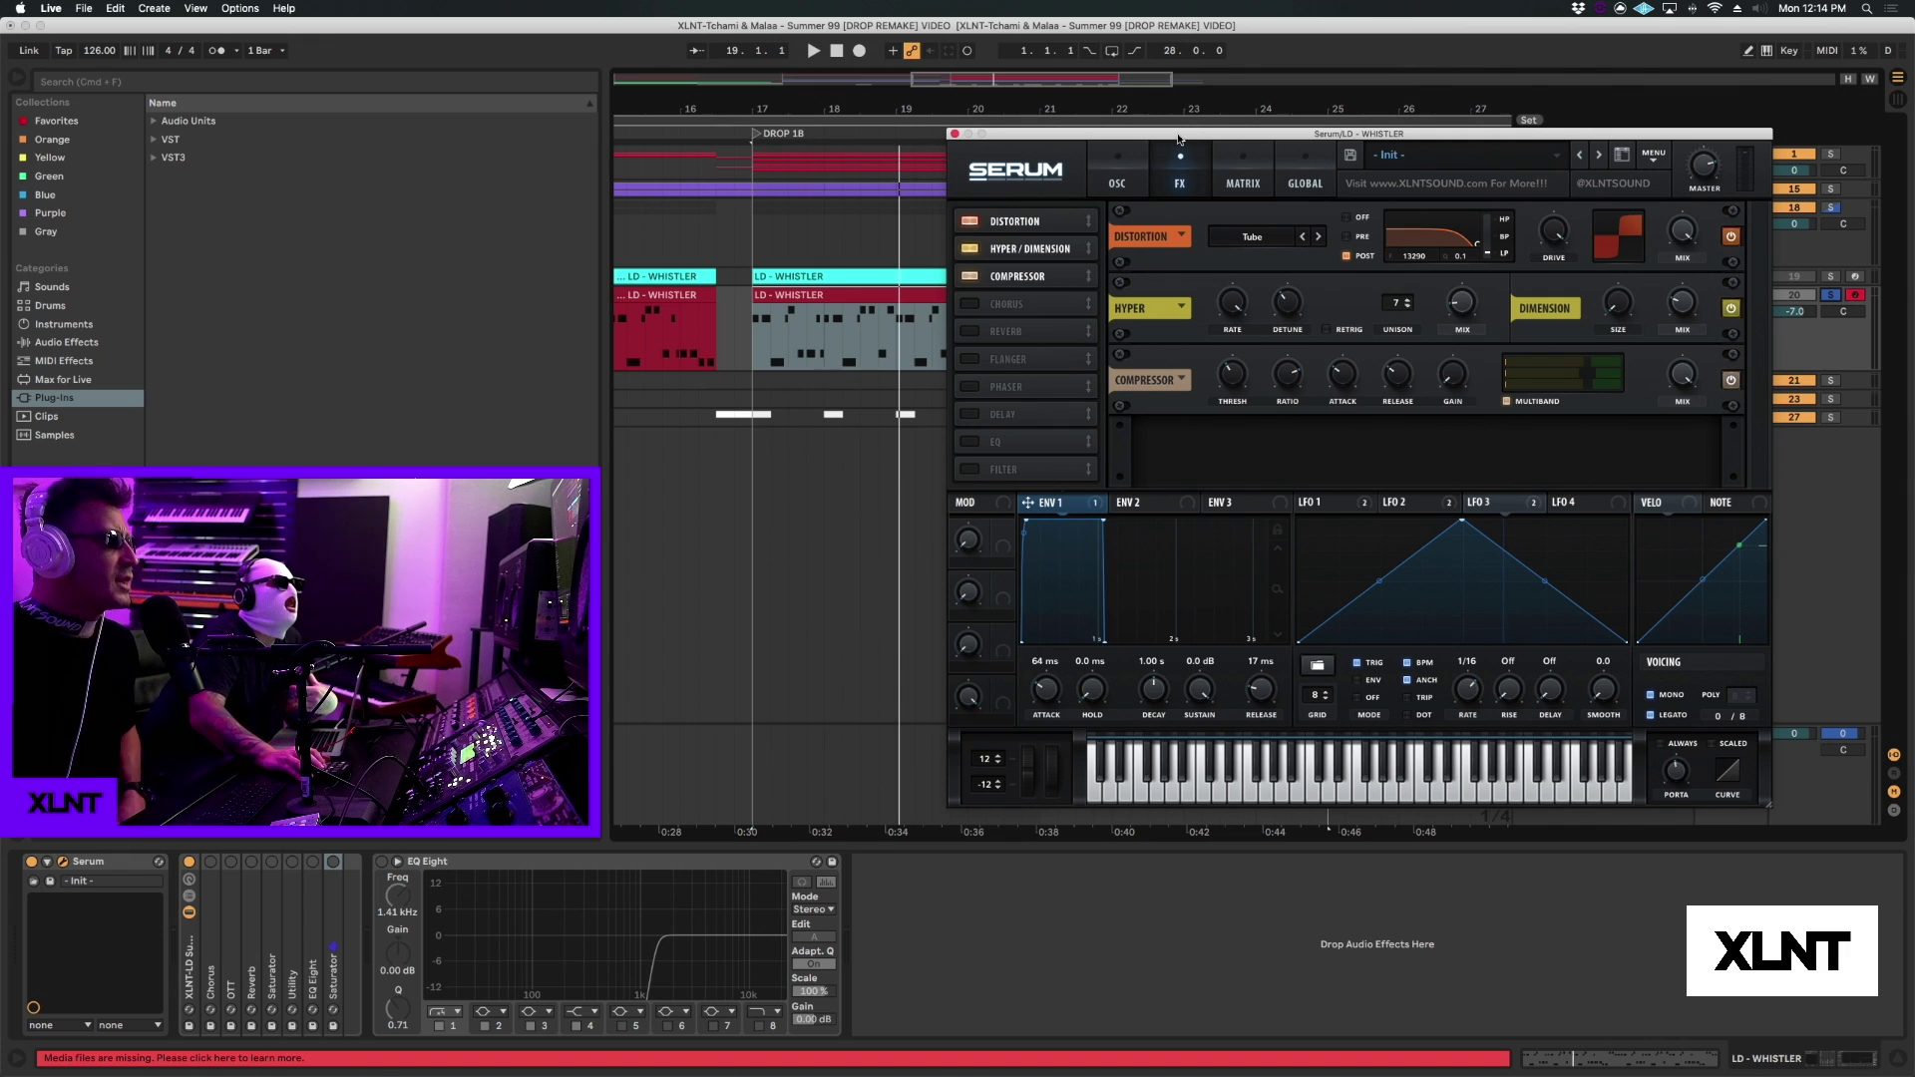
pyautogui.moveTo(1220, 138); pyautogui.dragTo(1226, 132)
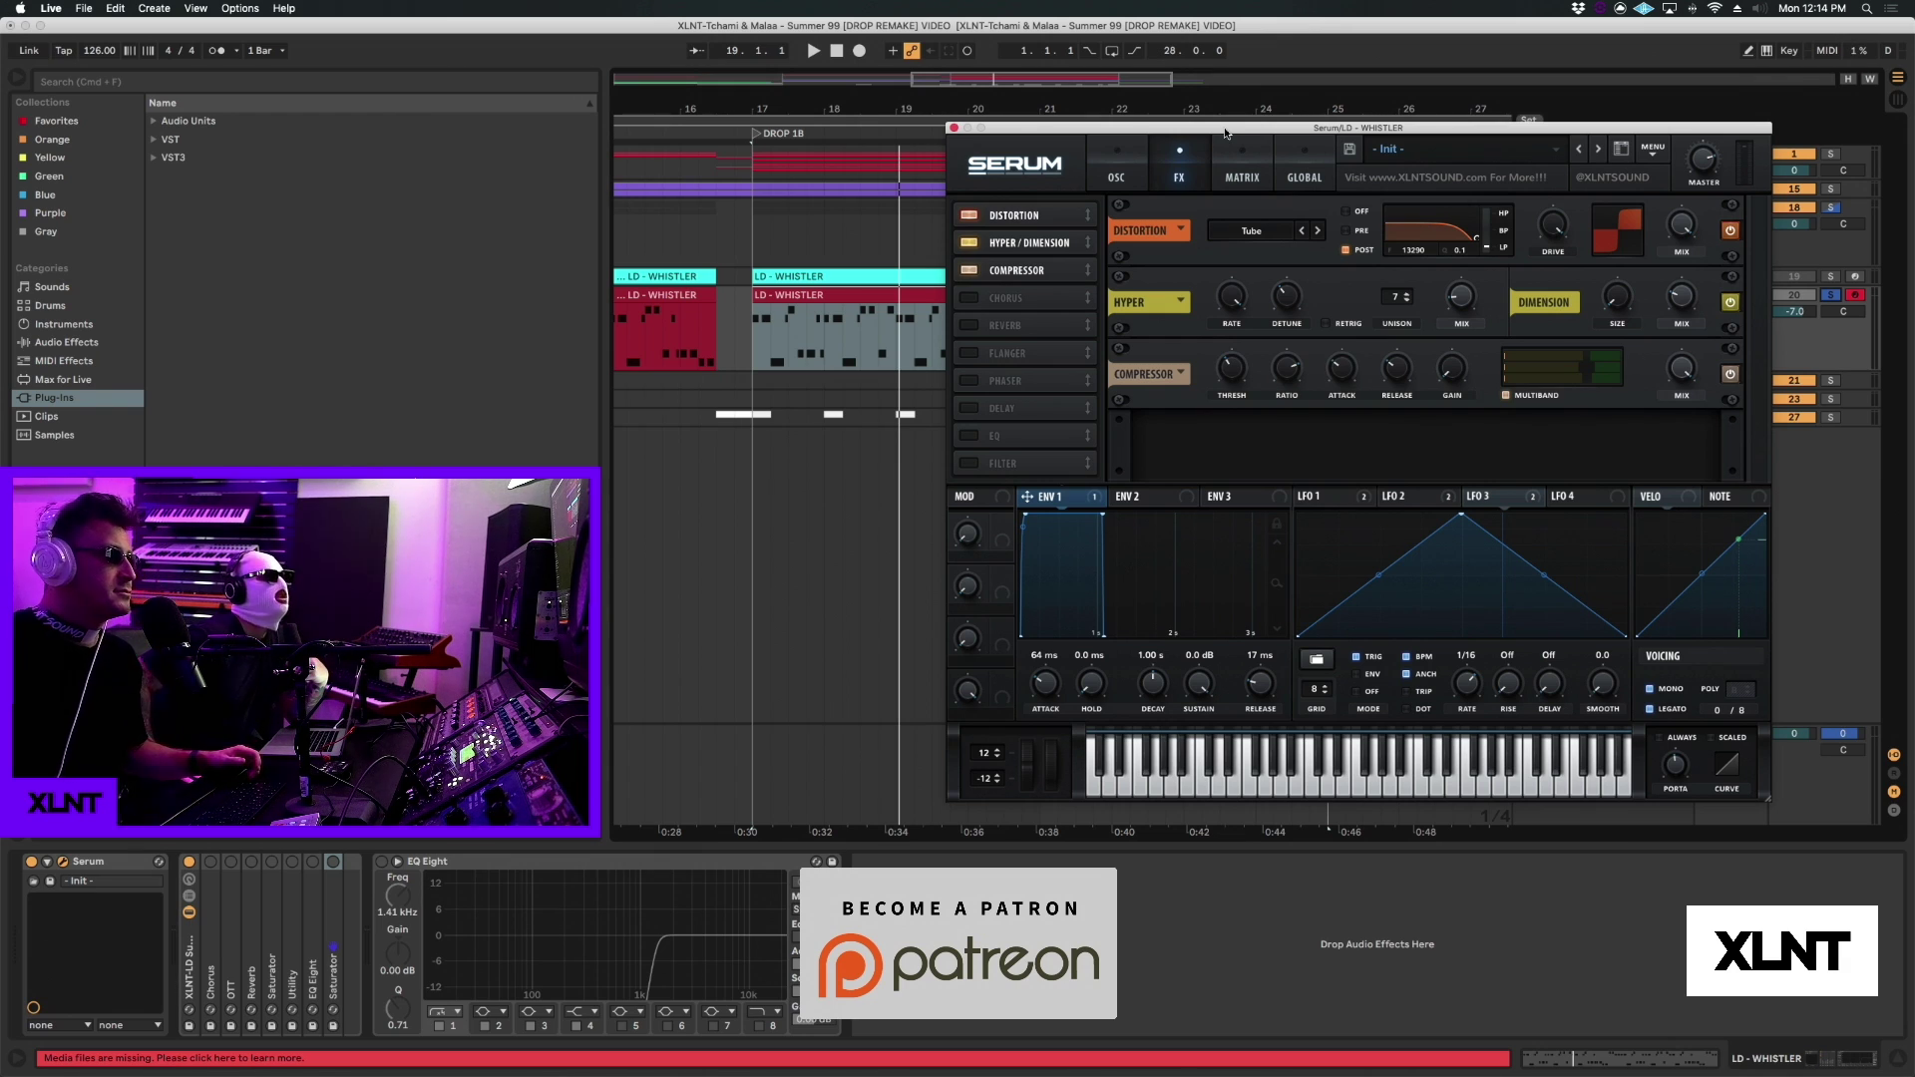
pyautogui.moveTo(1226, 133); pyautogui.dragTo(1273, 124)
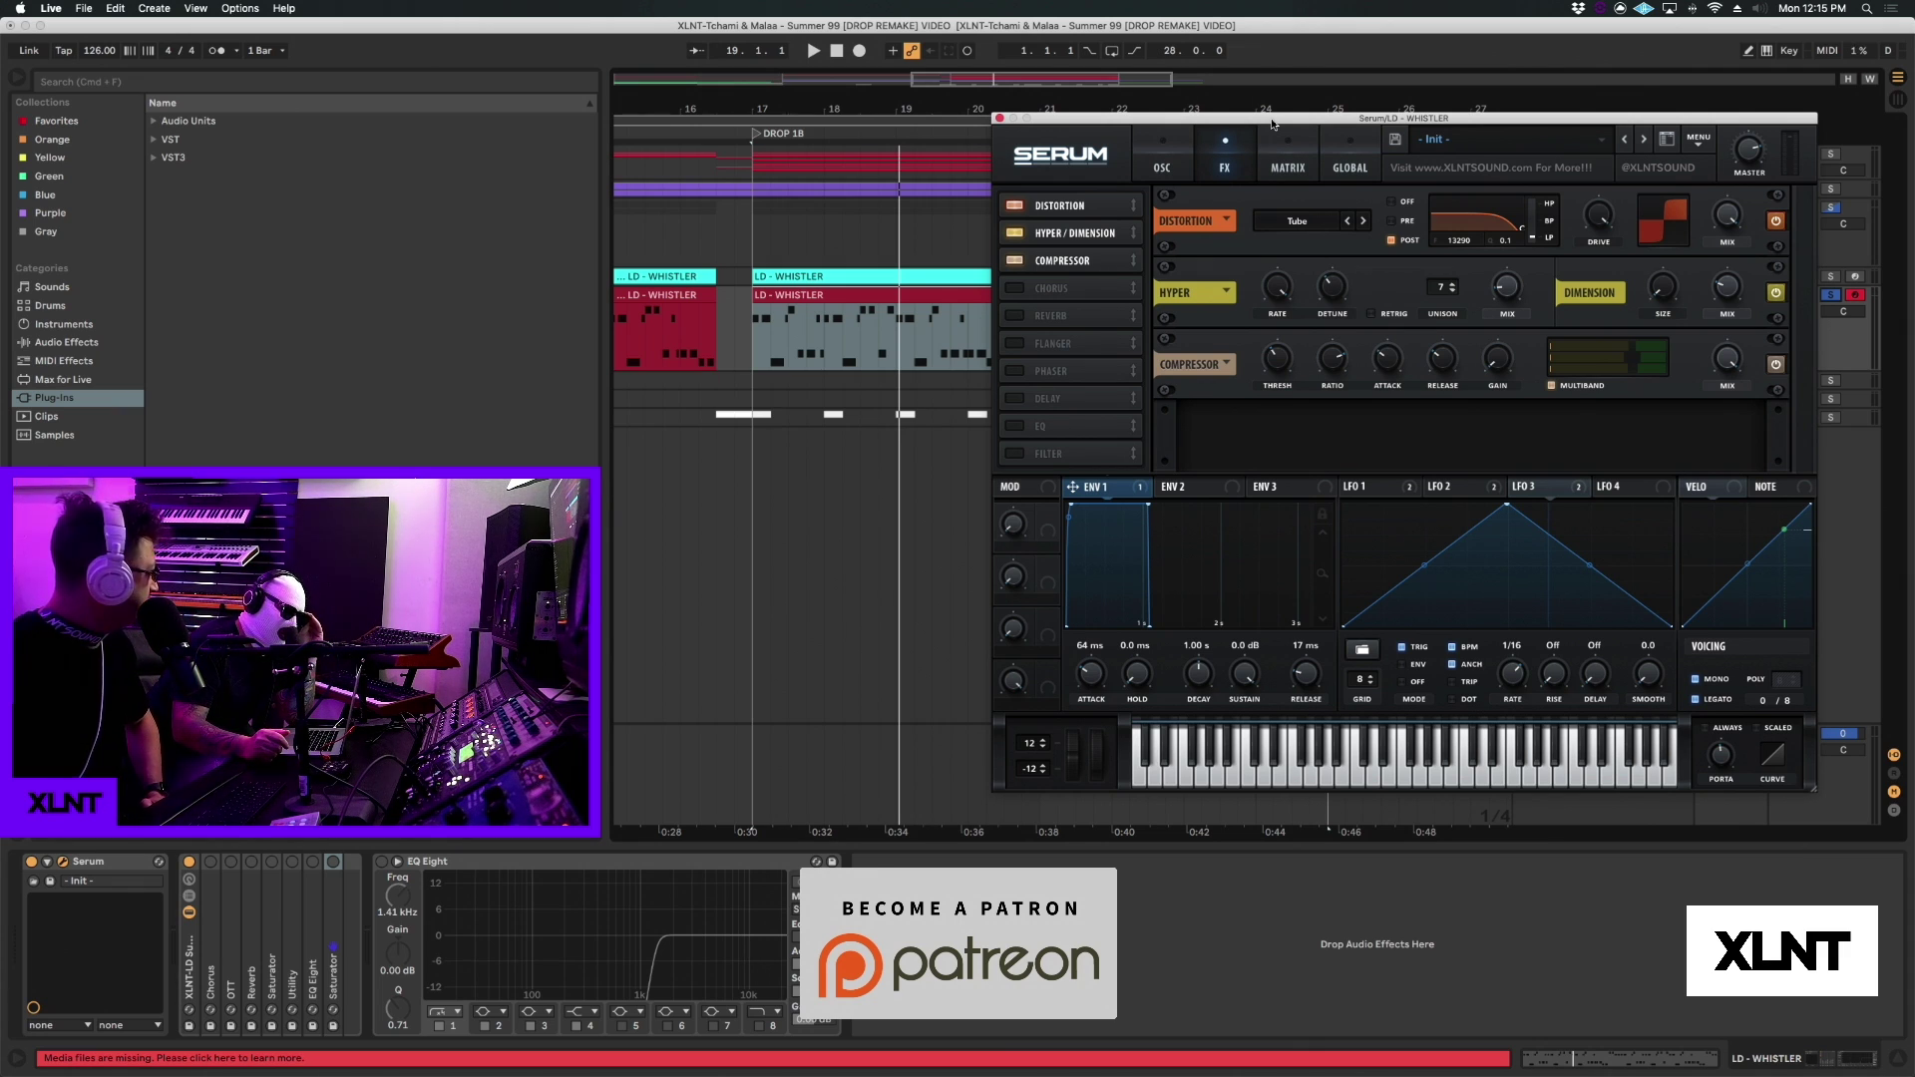
pyautogui.moveTo(1273, 124); pyautogui.dragTo(1318, 110)
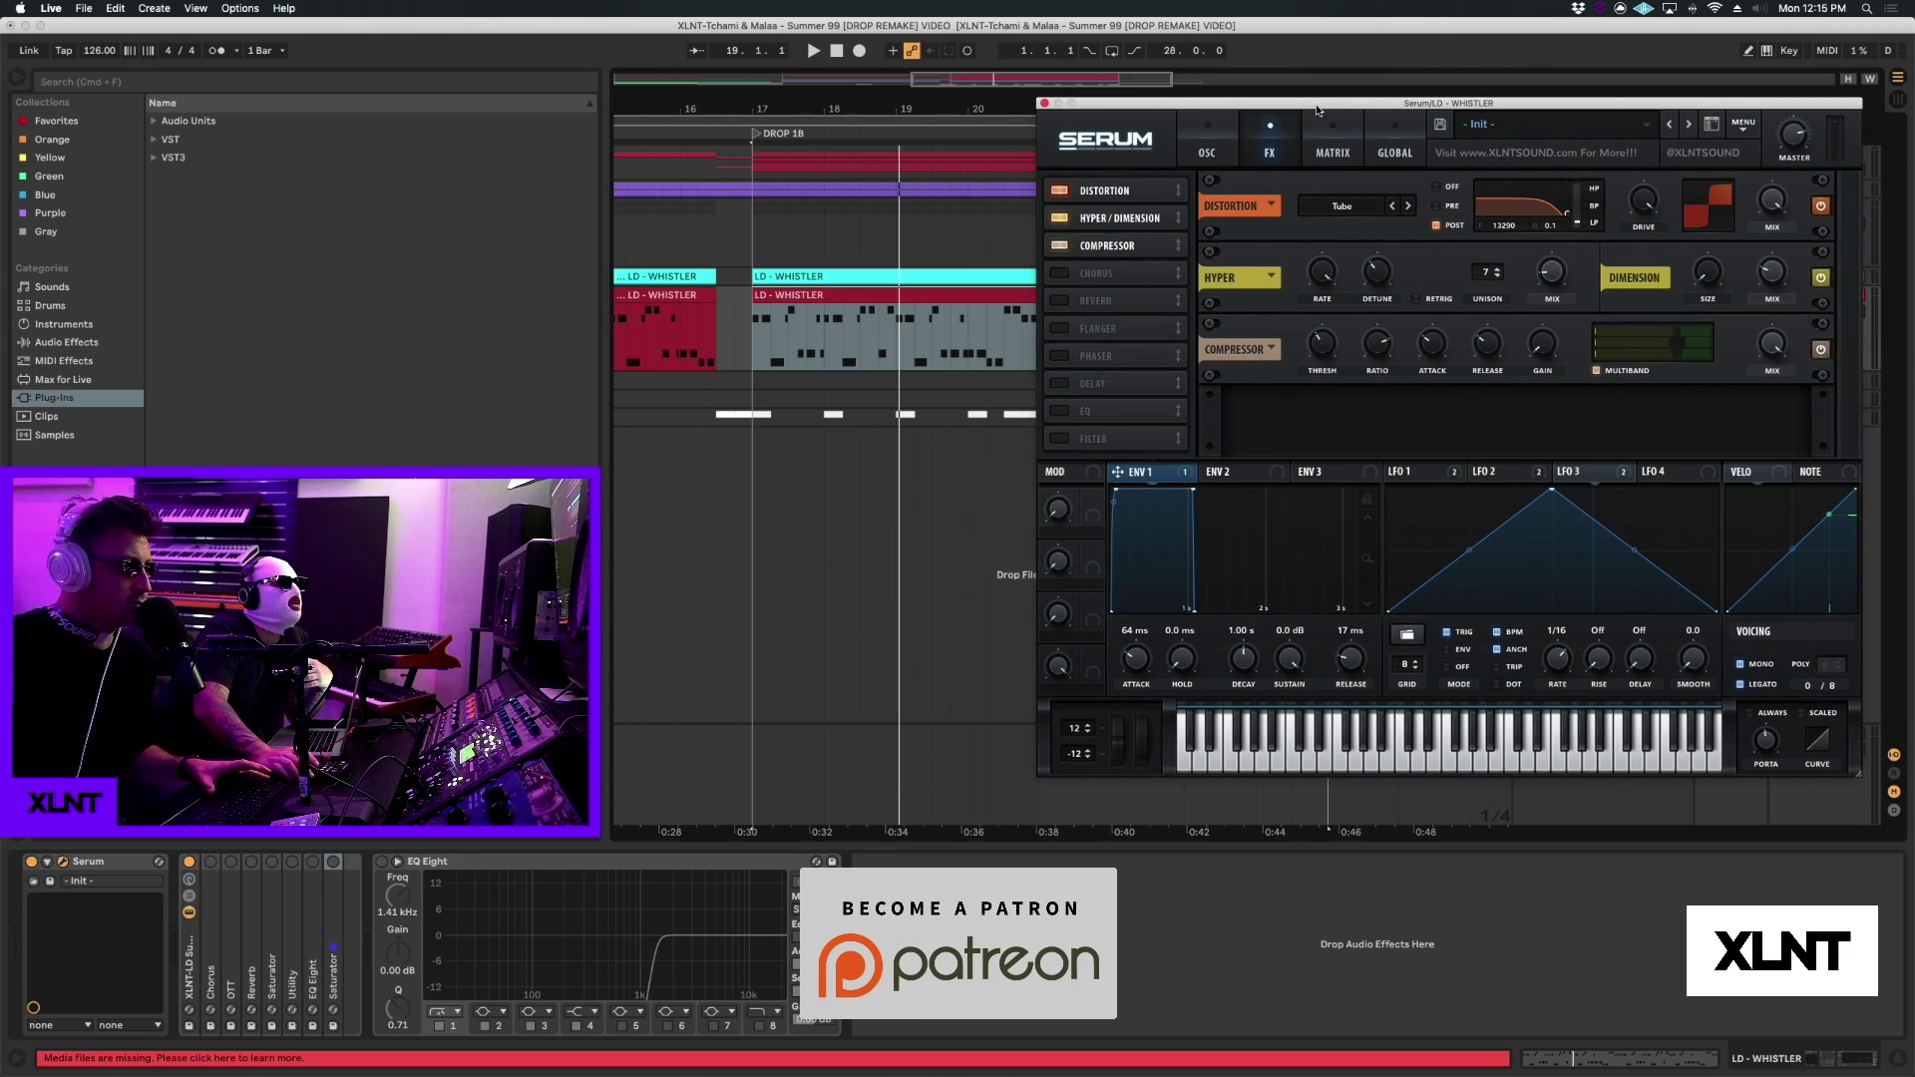
pyautogui.moveTo(1529, 103); pyautogui.dragTo(1508, 105)
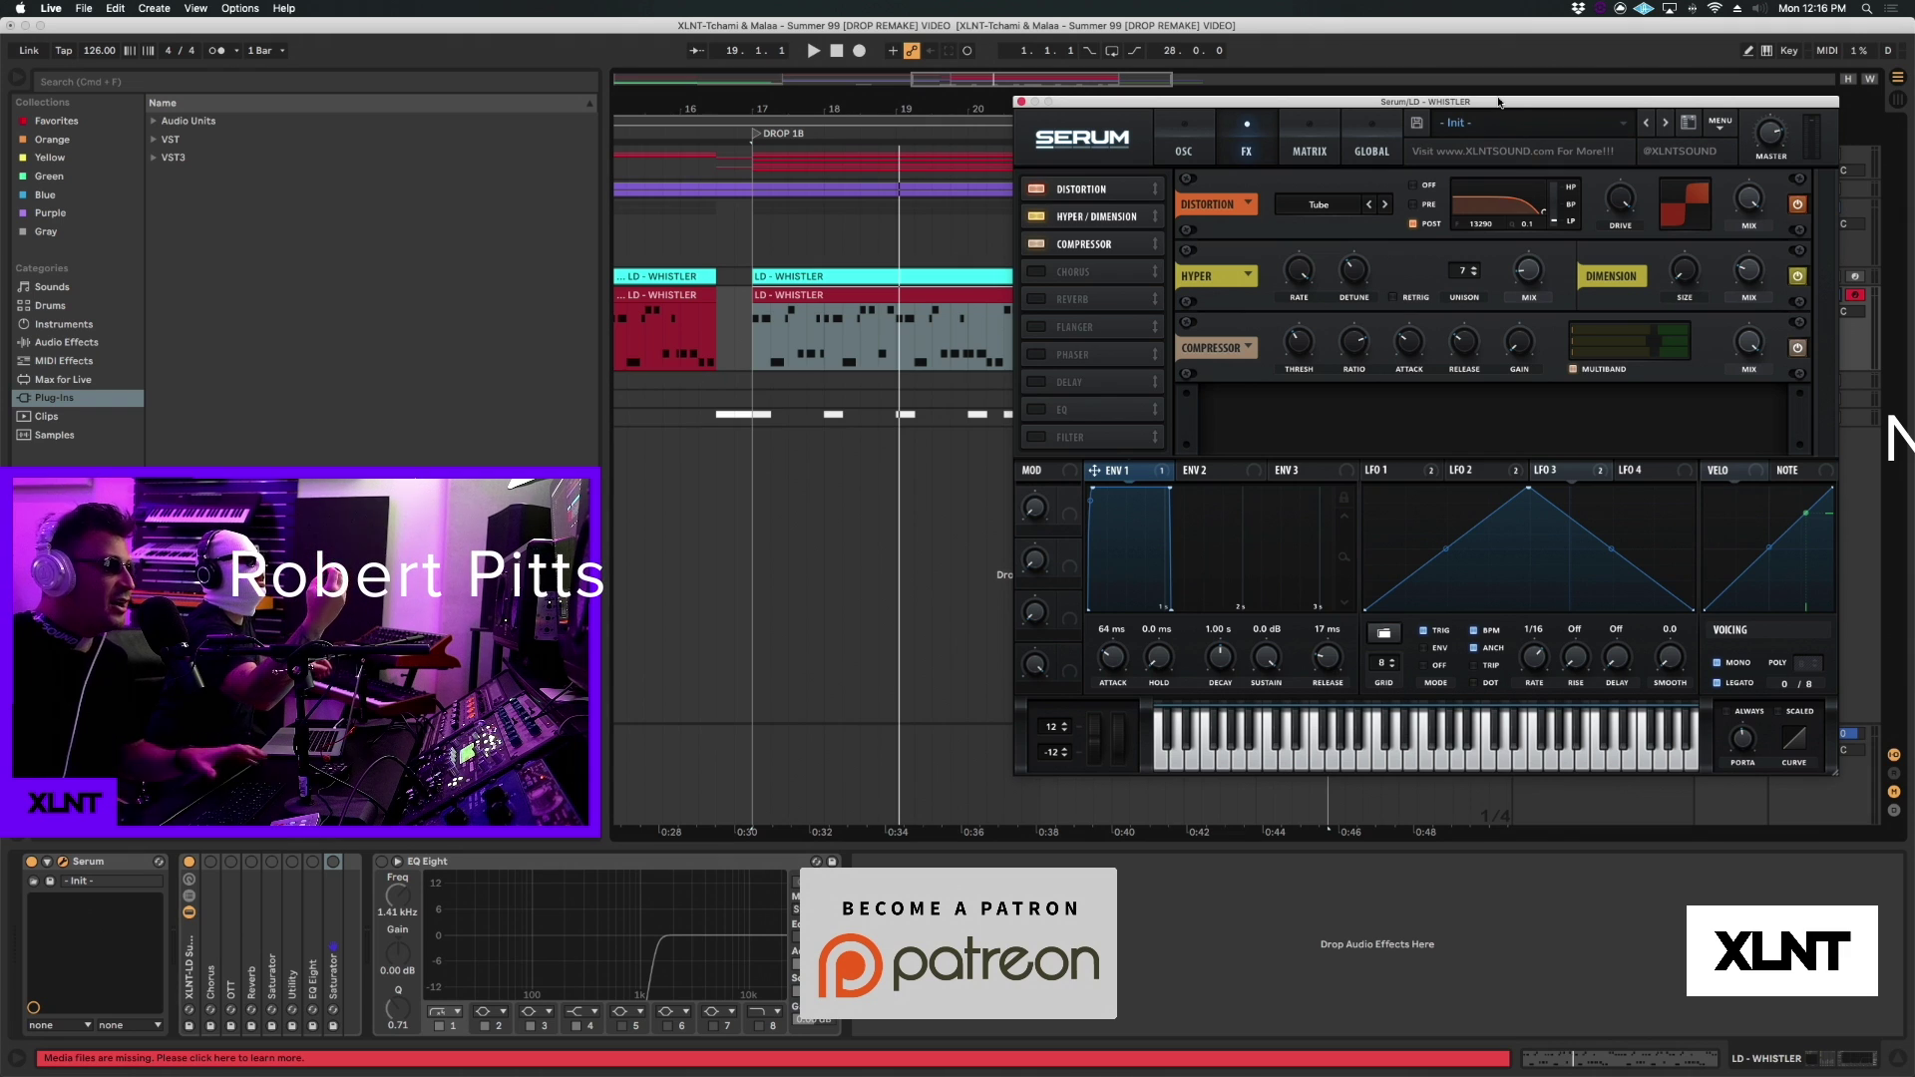
pyautogui.moveTo(1117, 100); pyautogui.dragTo(1116, 103)
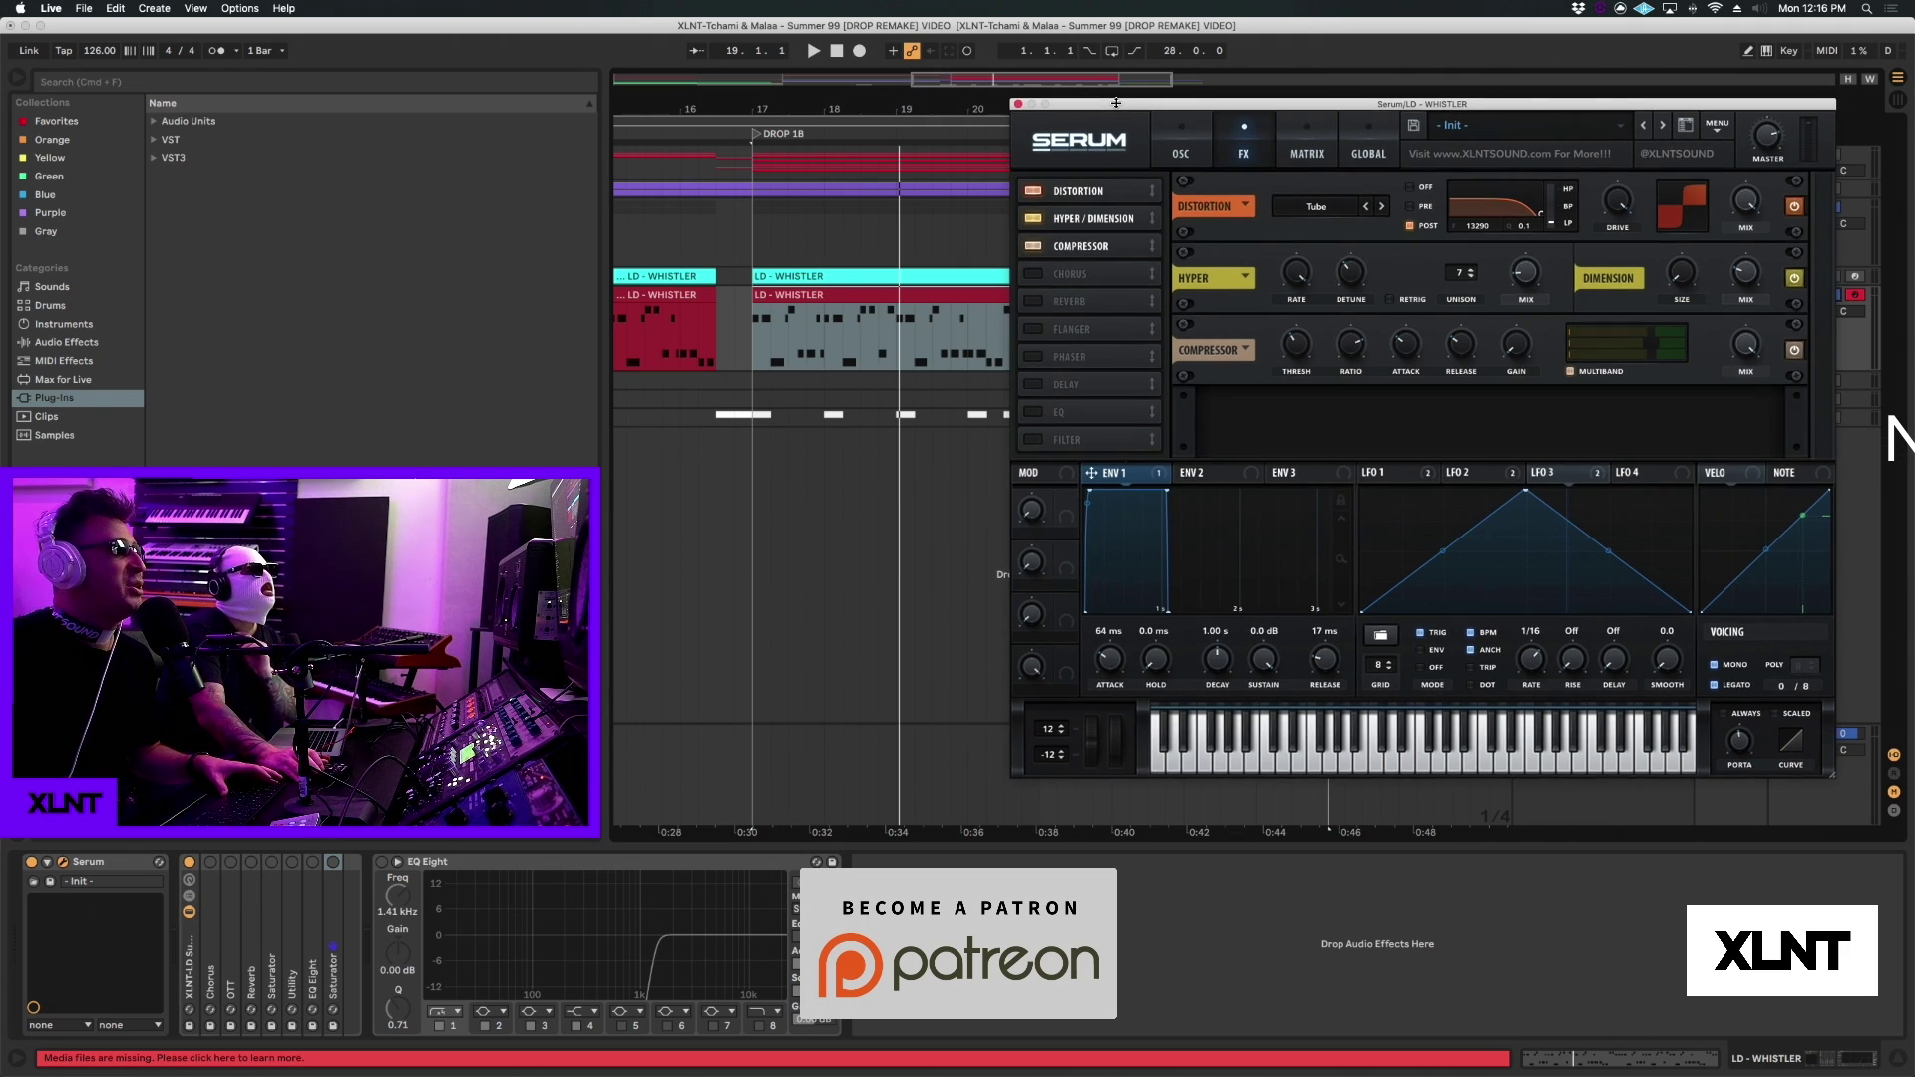
# Step: Close the Serum plug-in window to reveal the whole arrangement
pyautogui.click(1019, 104)
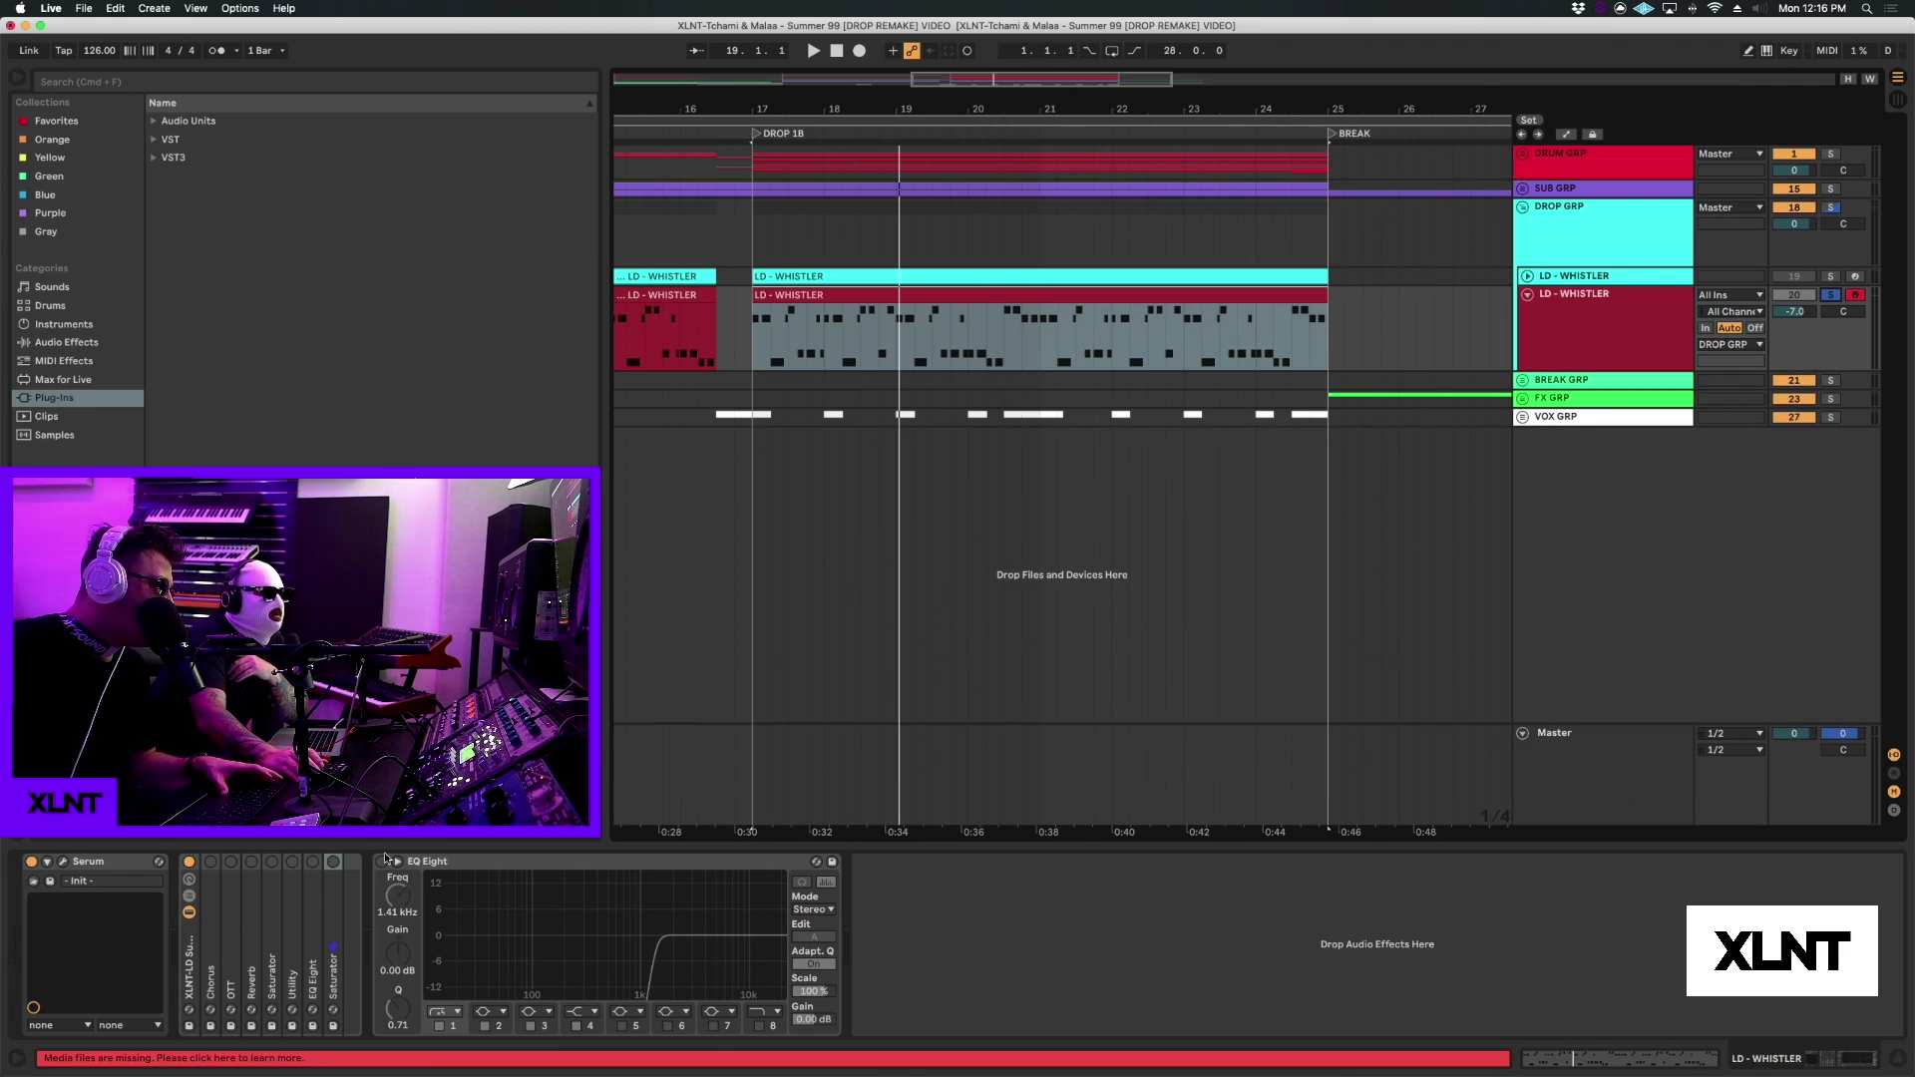
# Step: Enable the Chorus in the whistler effect rack, audition the lead through it, and collapse the device
pyautogui.doubleClick(211, 923)
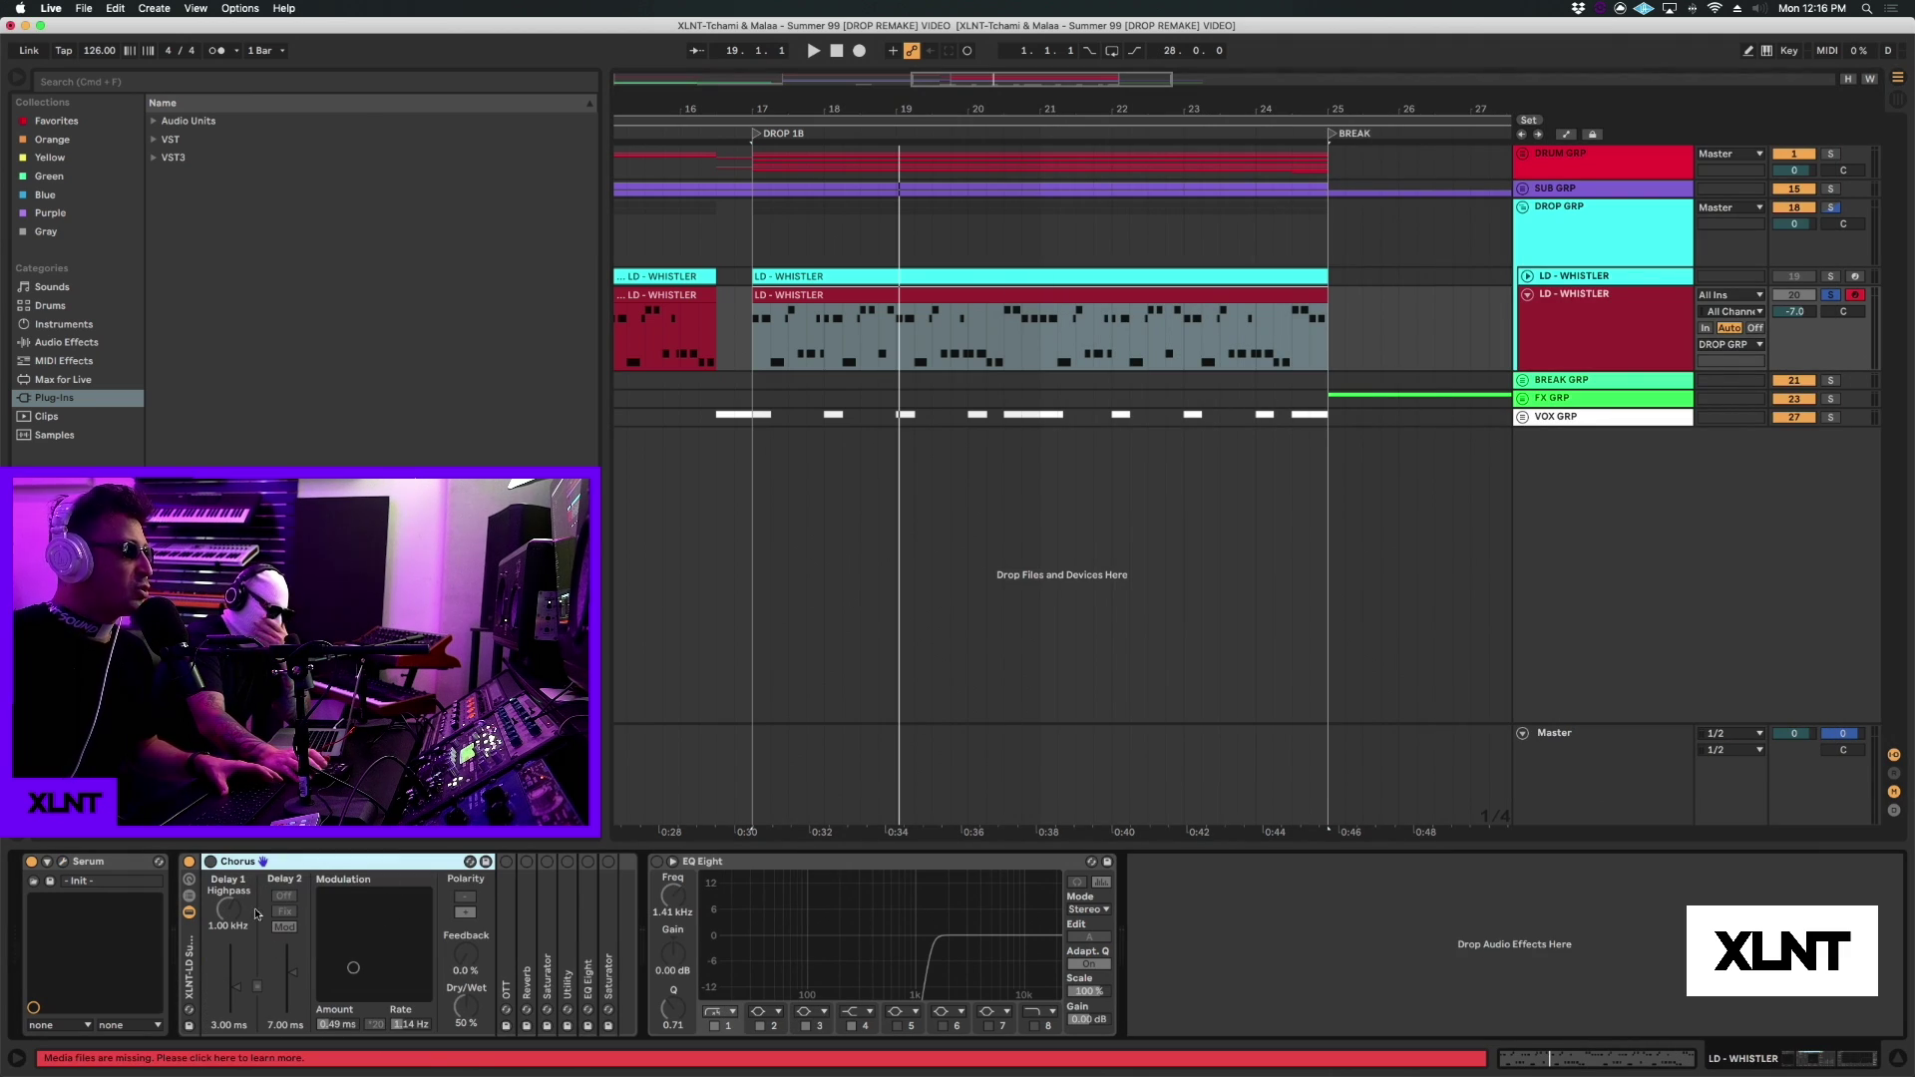
pyautogui.click(209, 863)
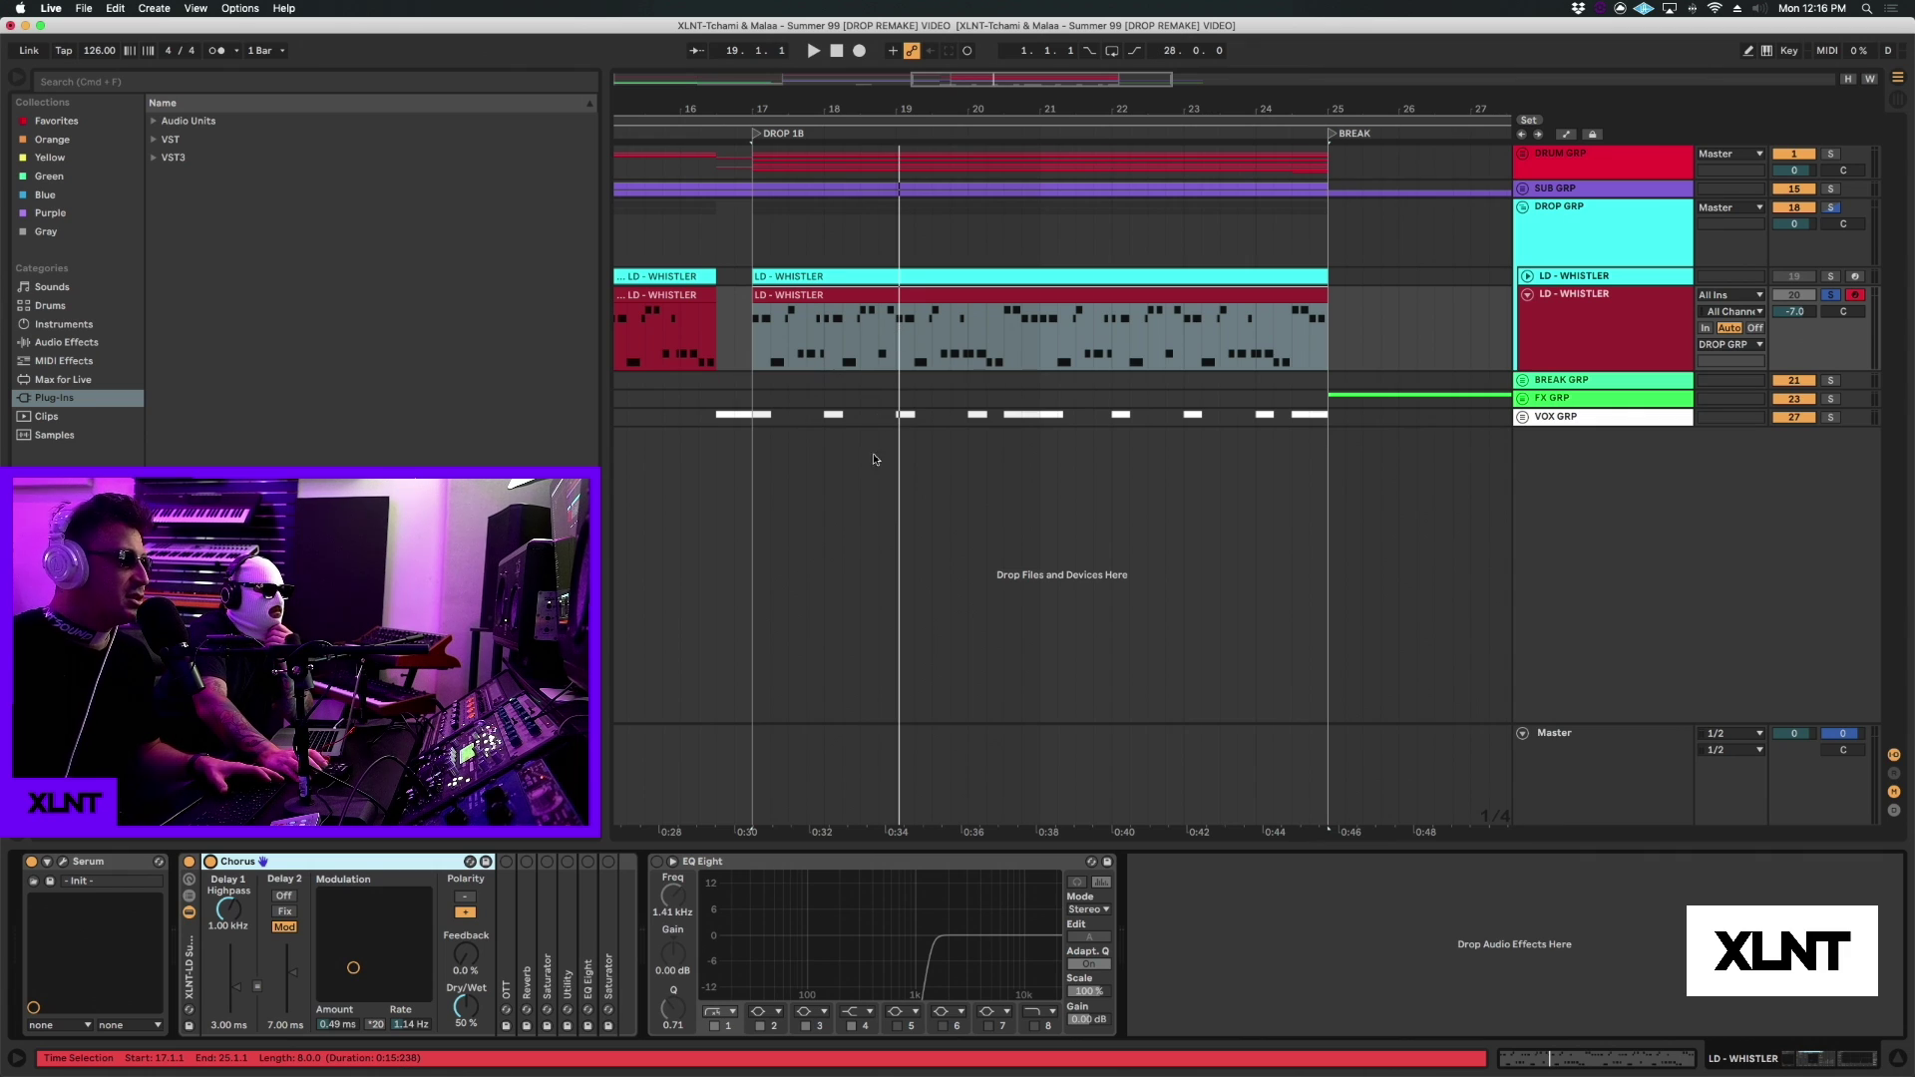
pyautogui.press('space')
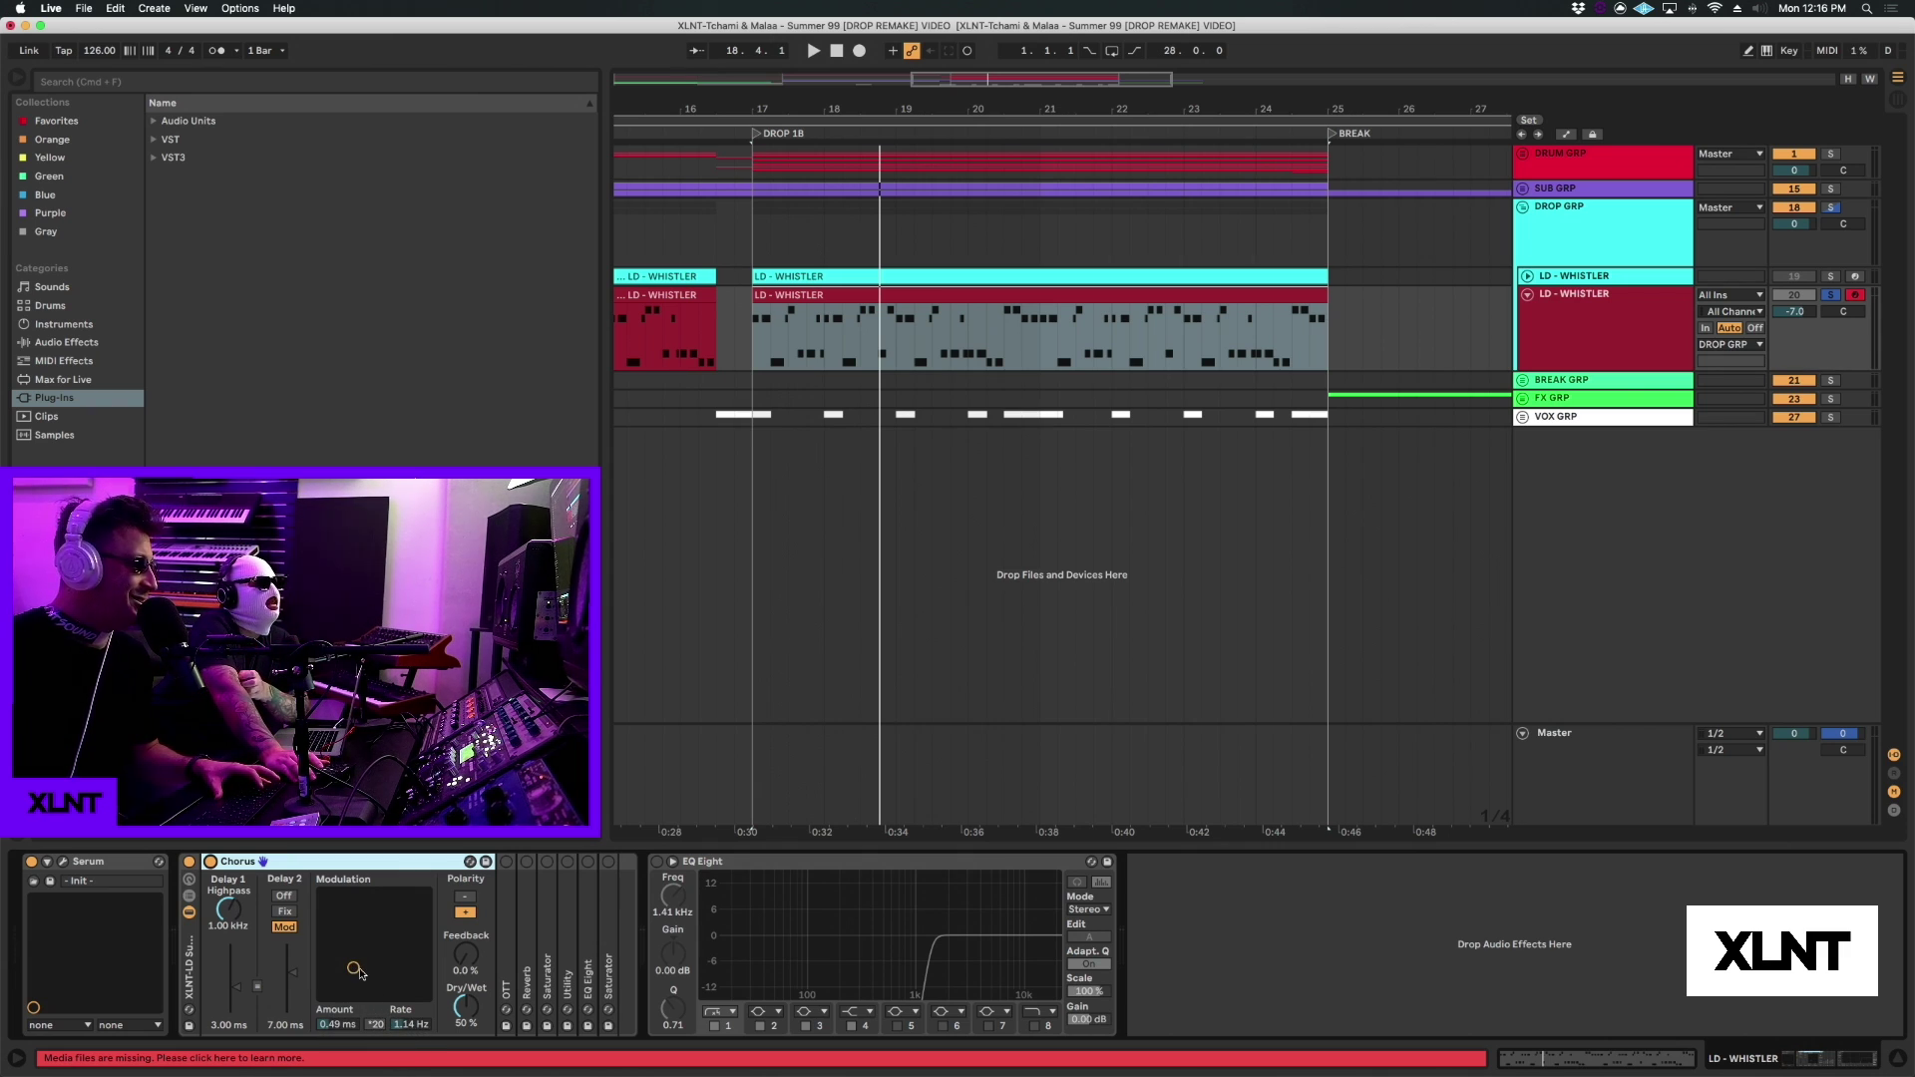
pyautogui.press('space')
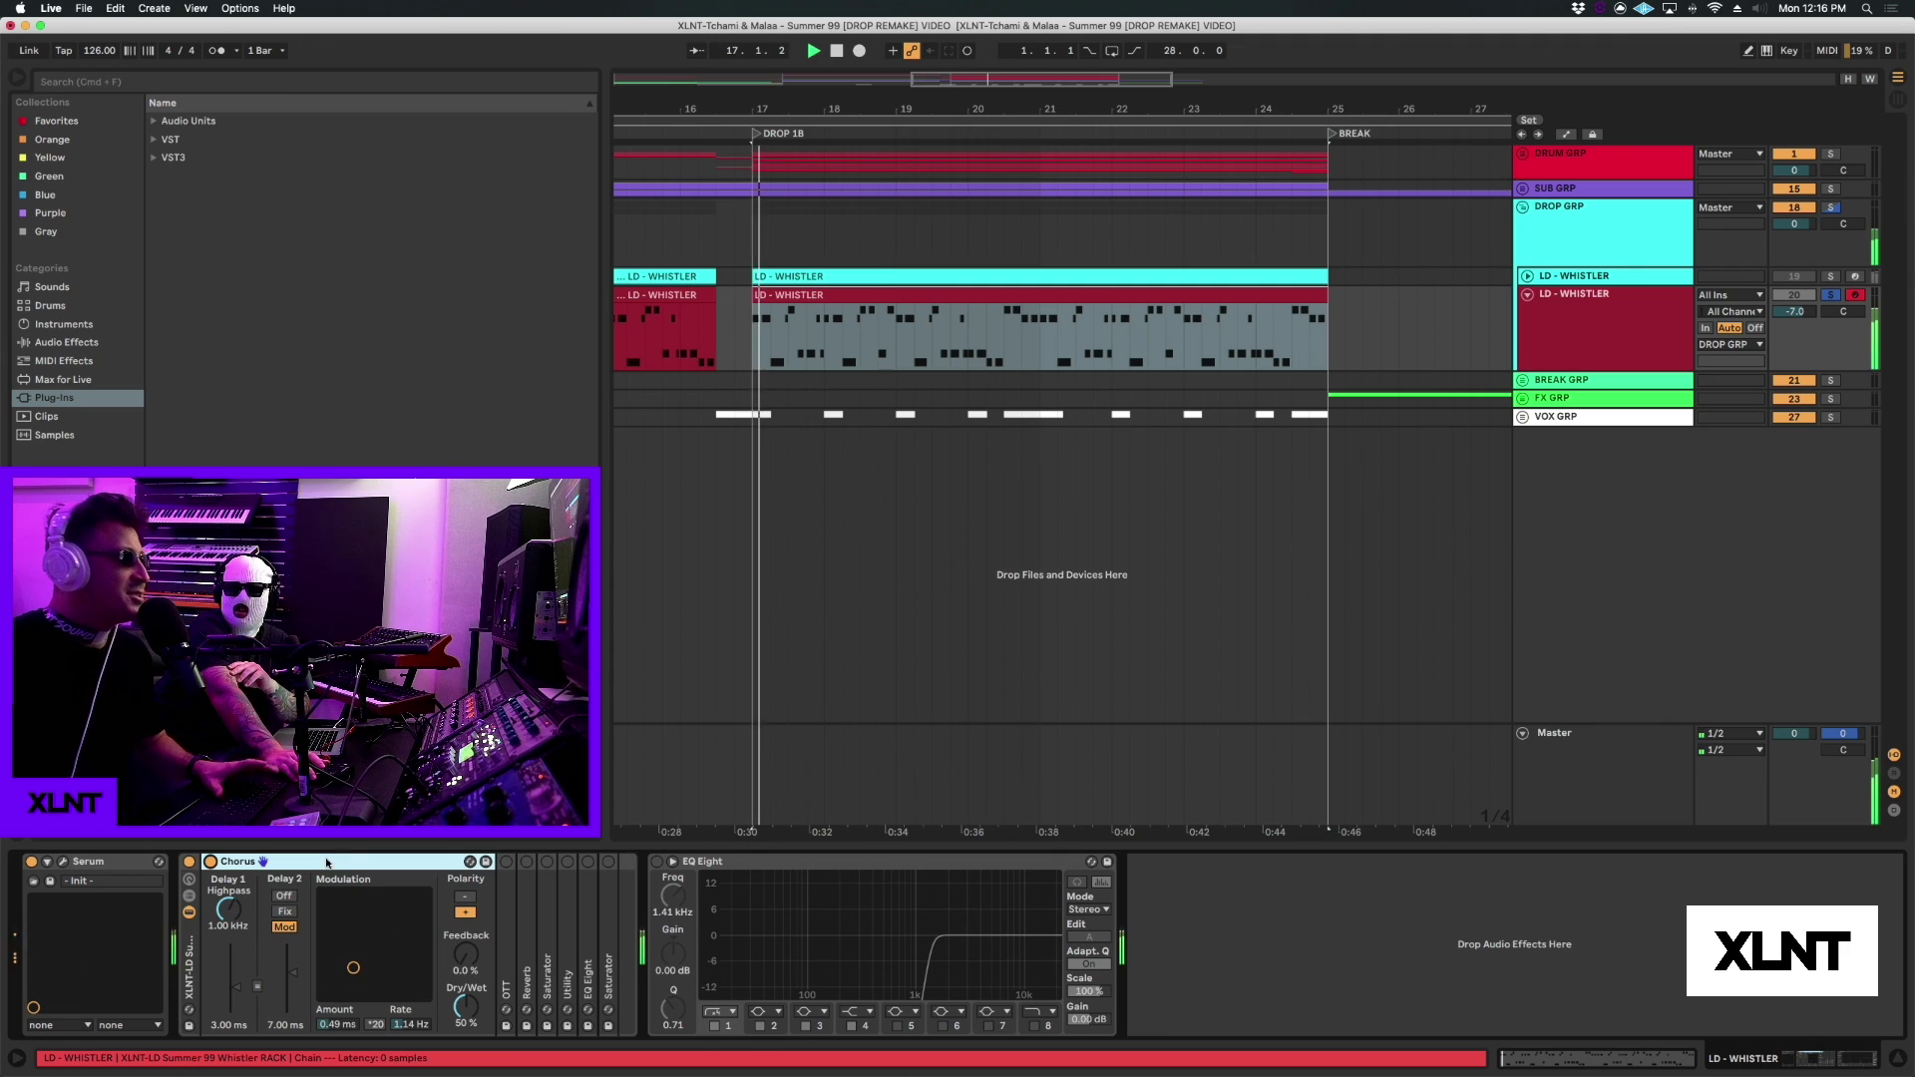
pyautogui.doubleClick(327, 863)
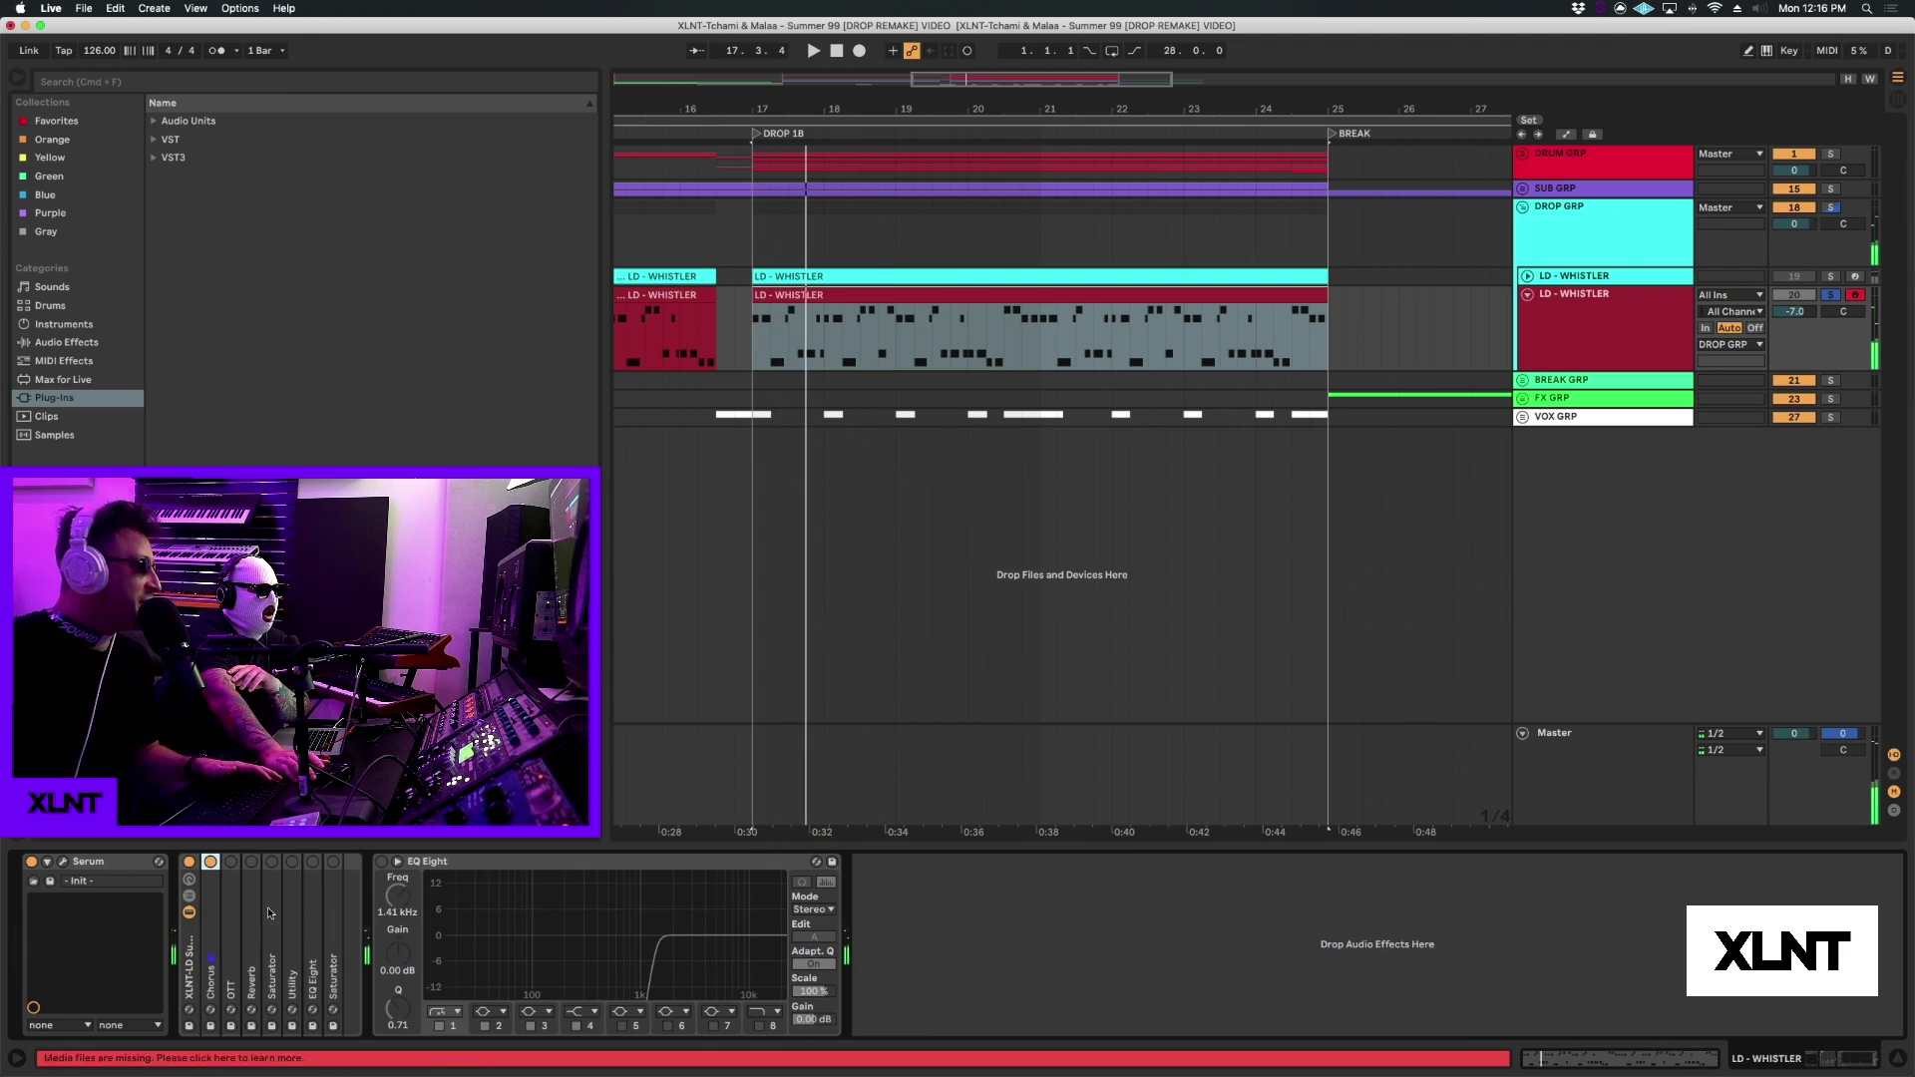
# Step: Enable the OTT compressor in the rack, audition the whistle lead through it, and collapse the device
pyautogui.doubleClick(233, 928)
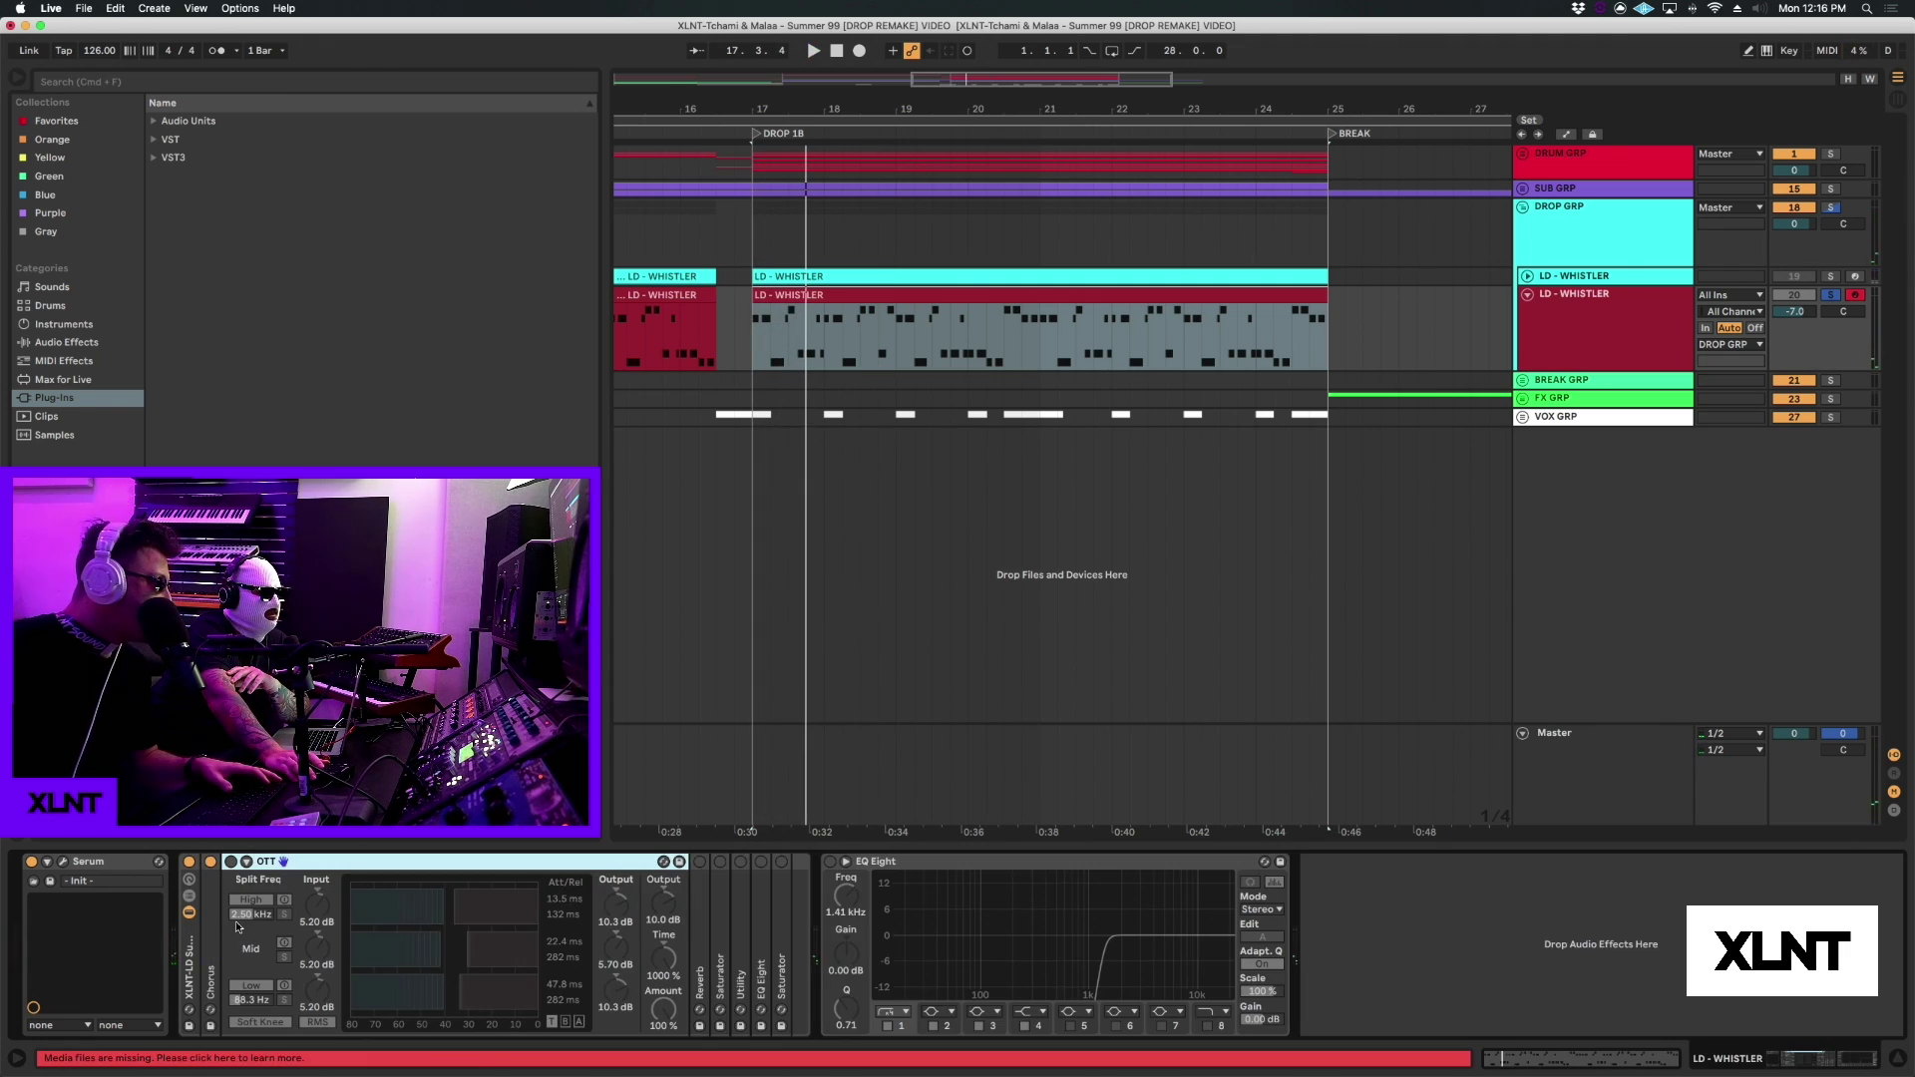
pyautogui.click(231, 863)
pyautogui.press('space')
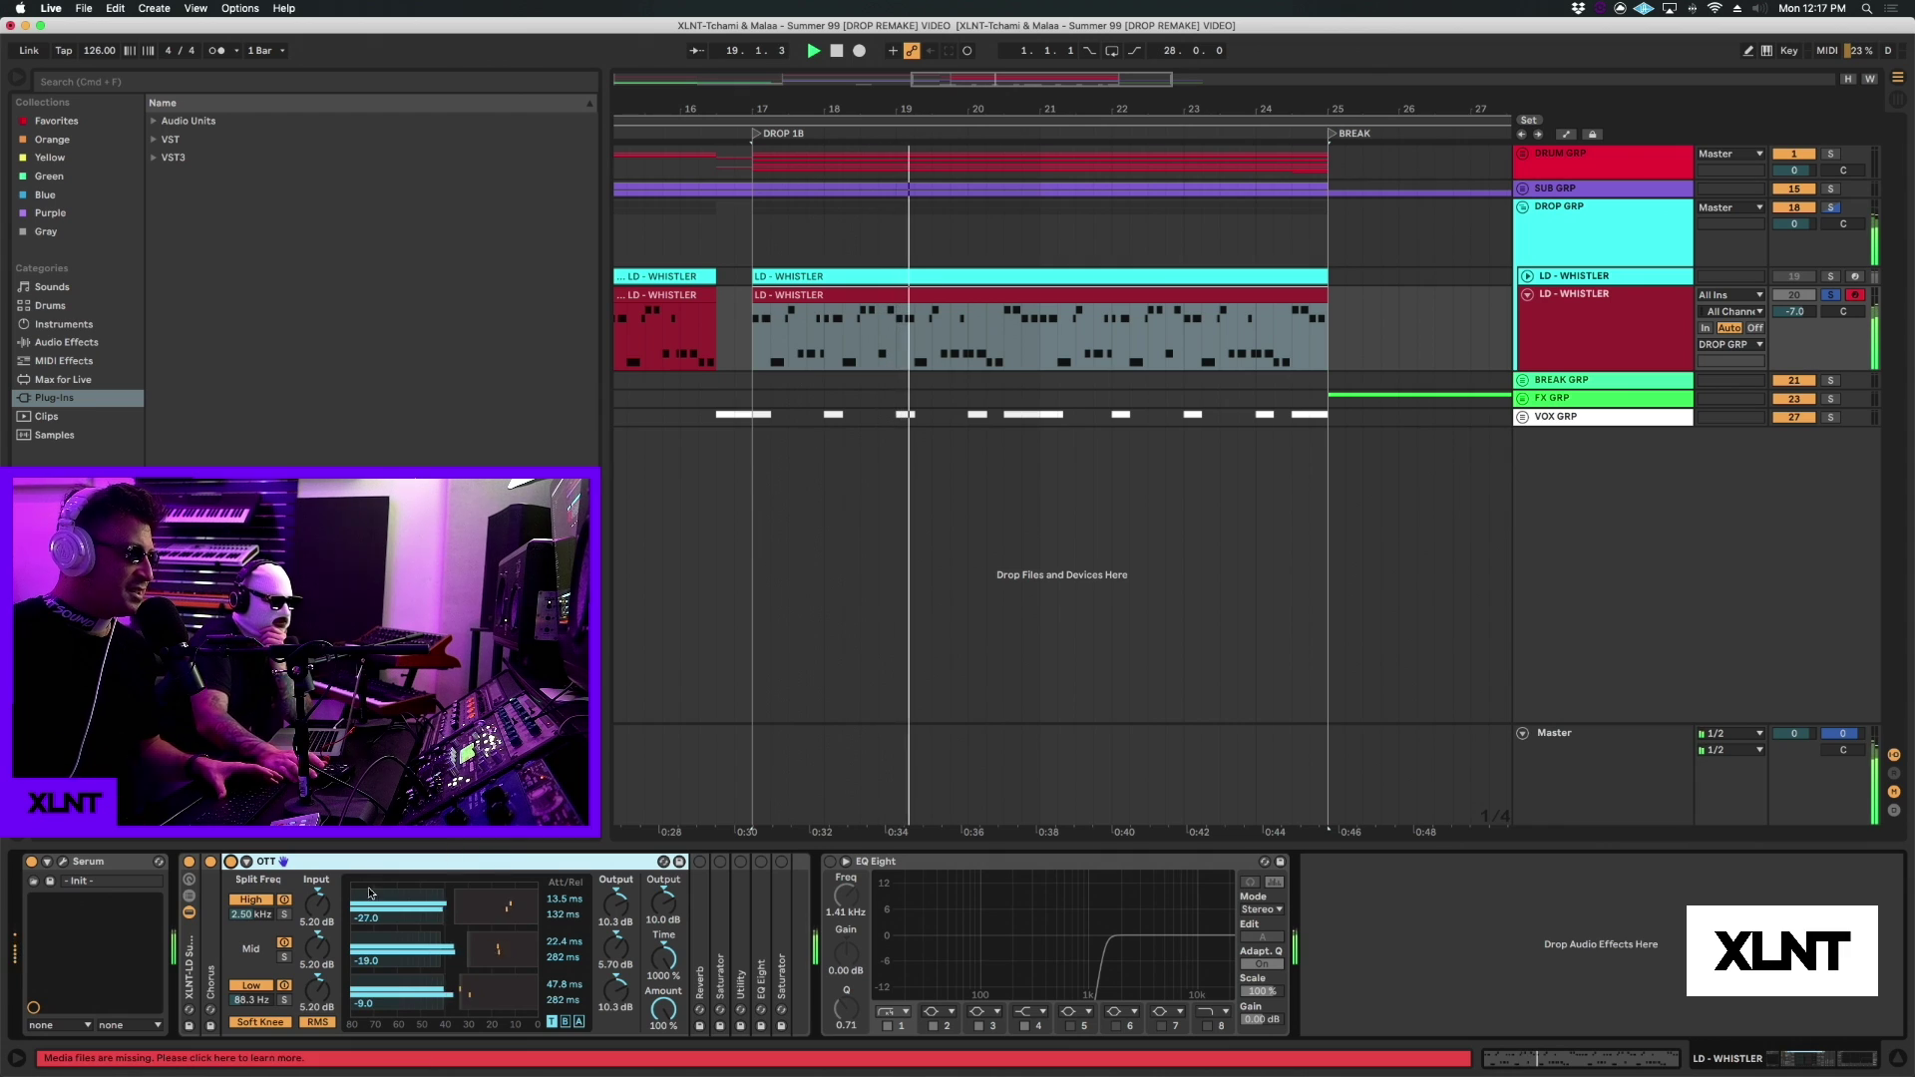
pyautogui.press('space')
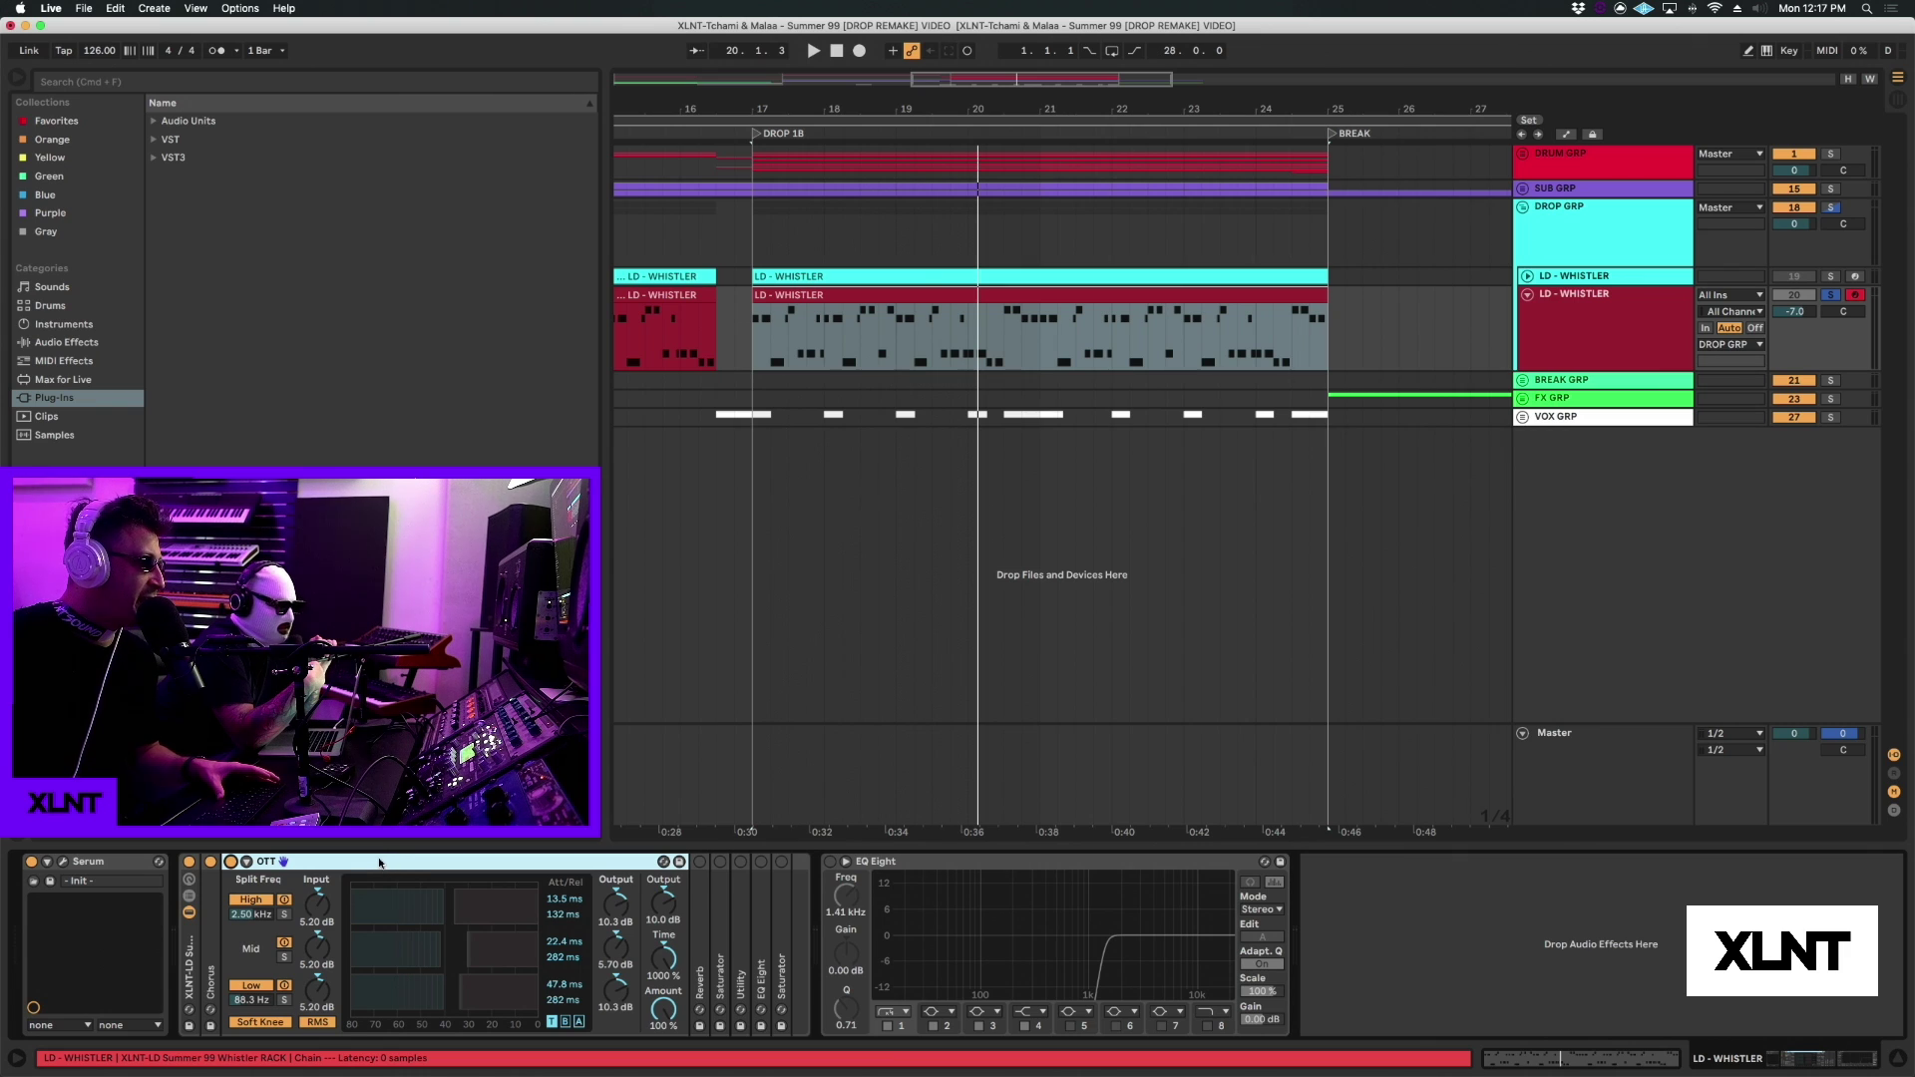
pyautogui.click(246, 861)
# Step: Enable the rack's Reverb and play the lead while following its automated Dry/Wet and Decay Time
pyautogui.doubleClick(245, 924)
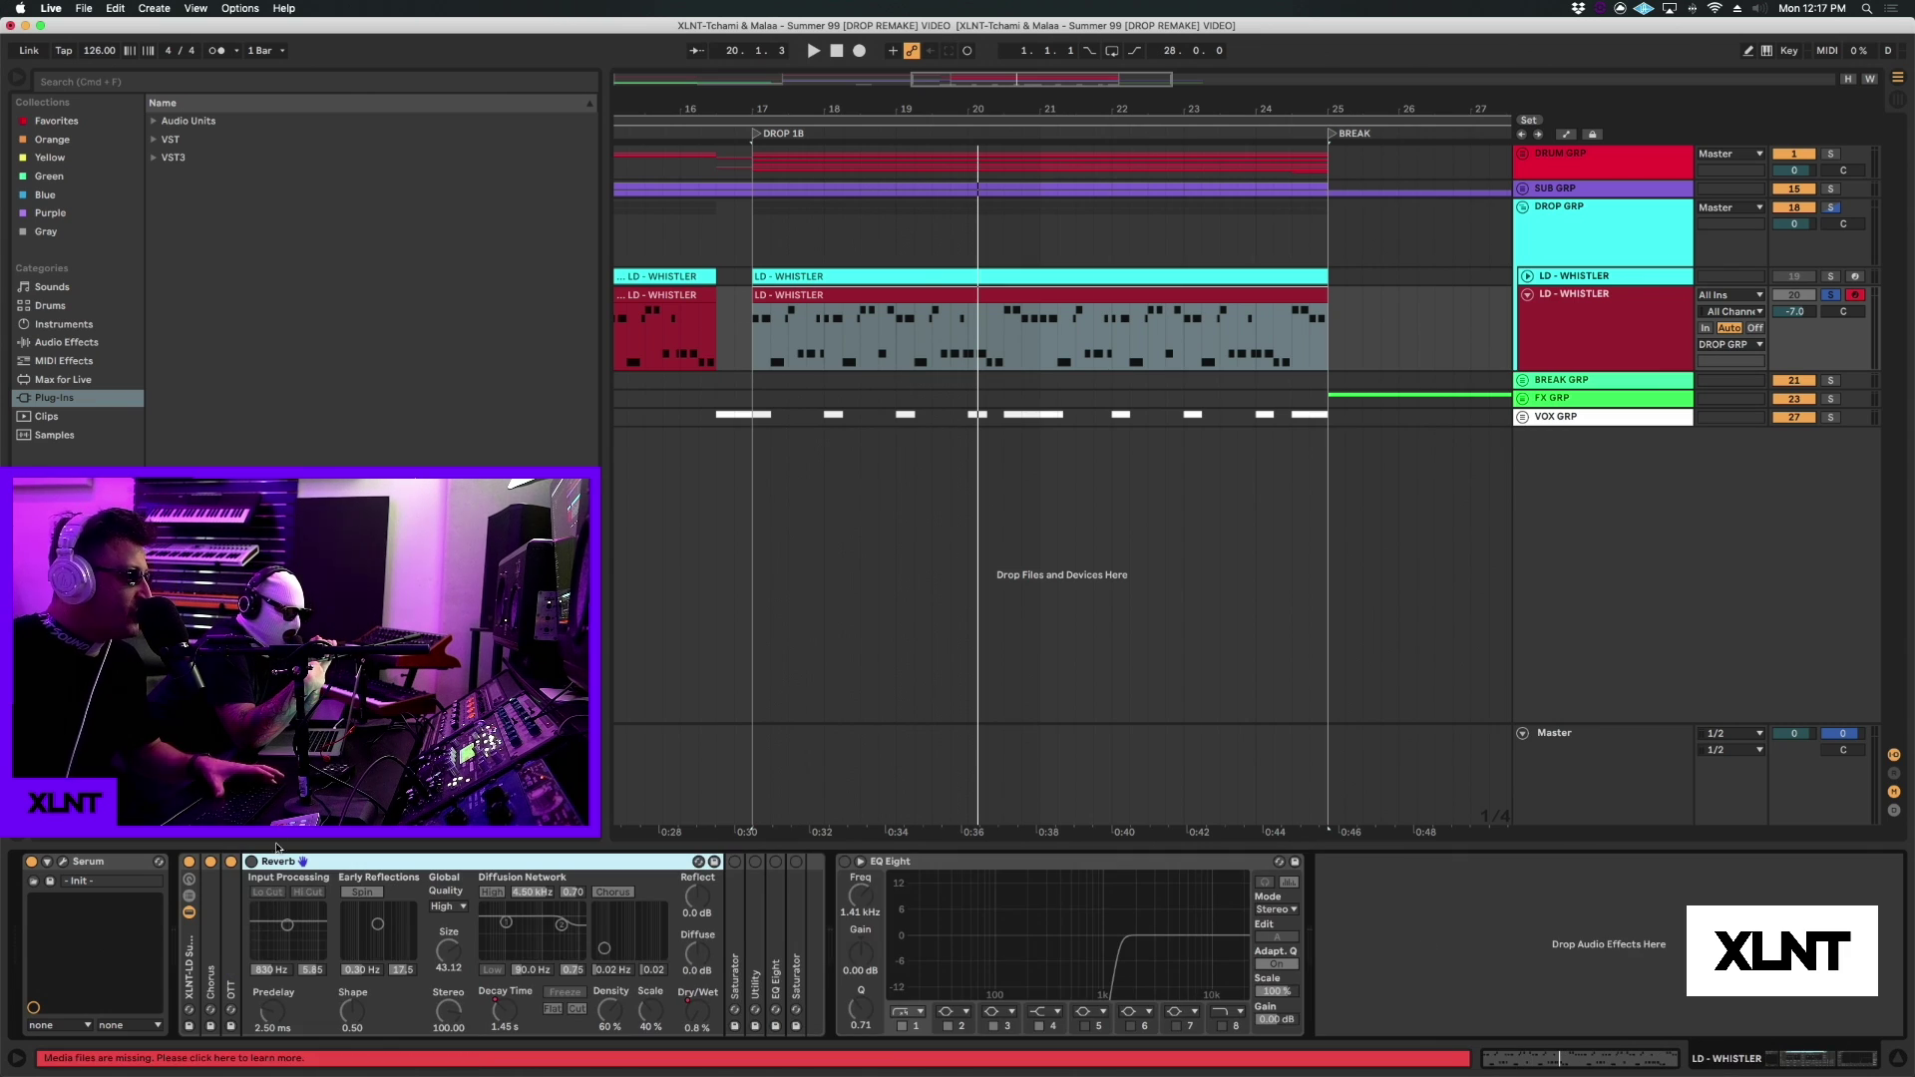
pyautogui.click(250, 862)
pyautogui.press('space')
pyautogui.moveTo(688, 1020); pyautogui.dragTo(688, 1038)
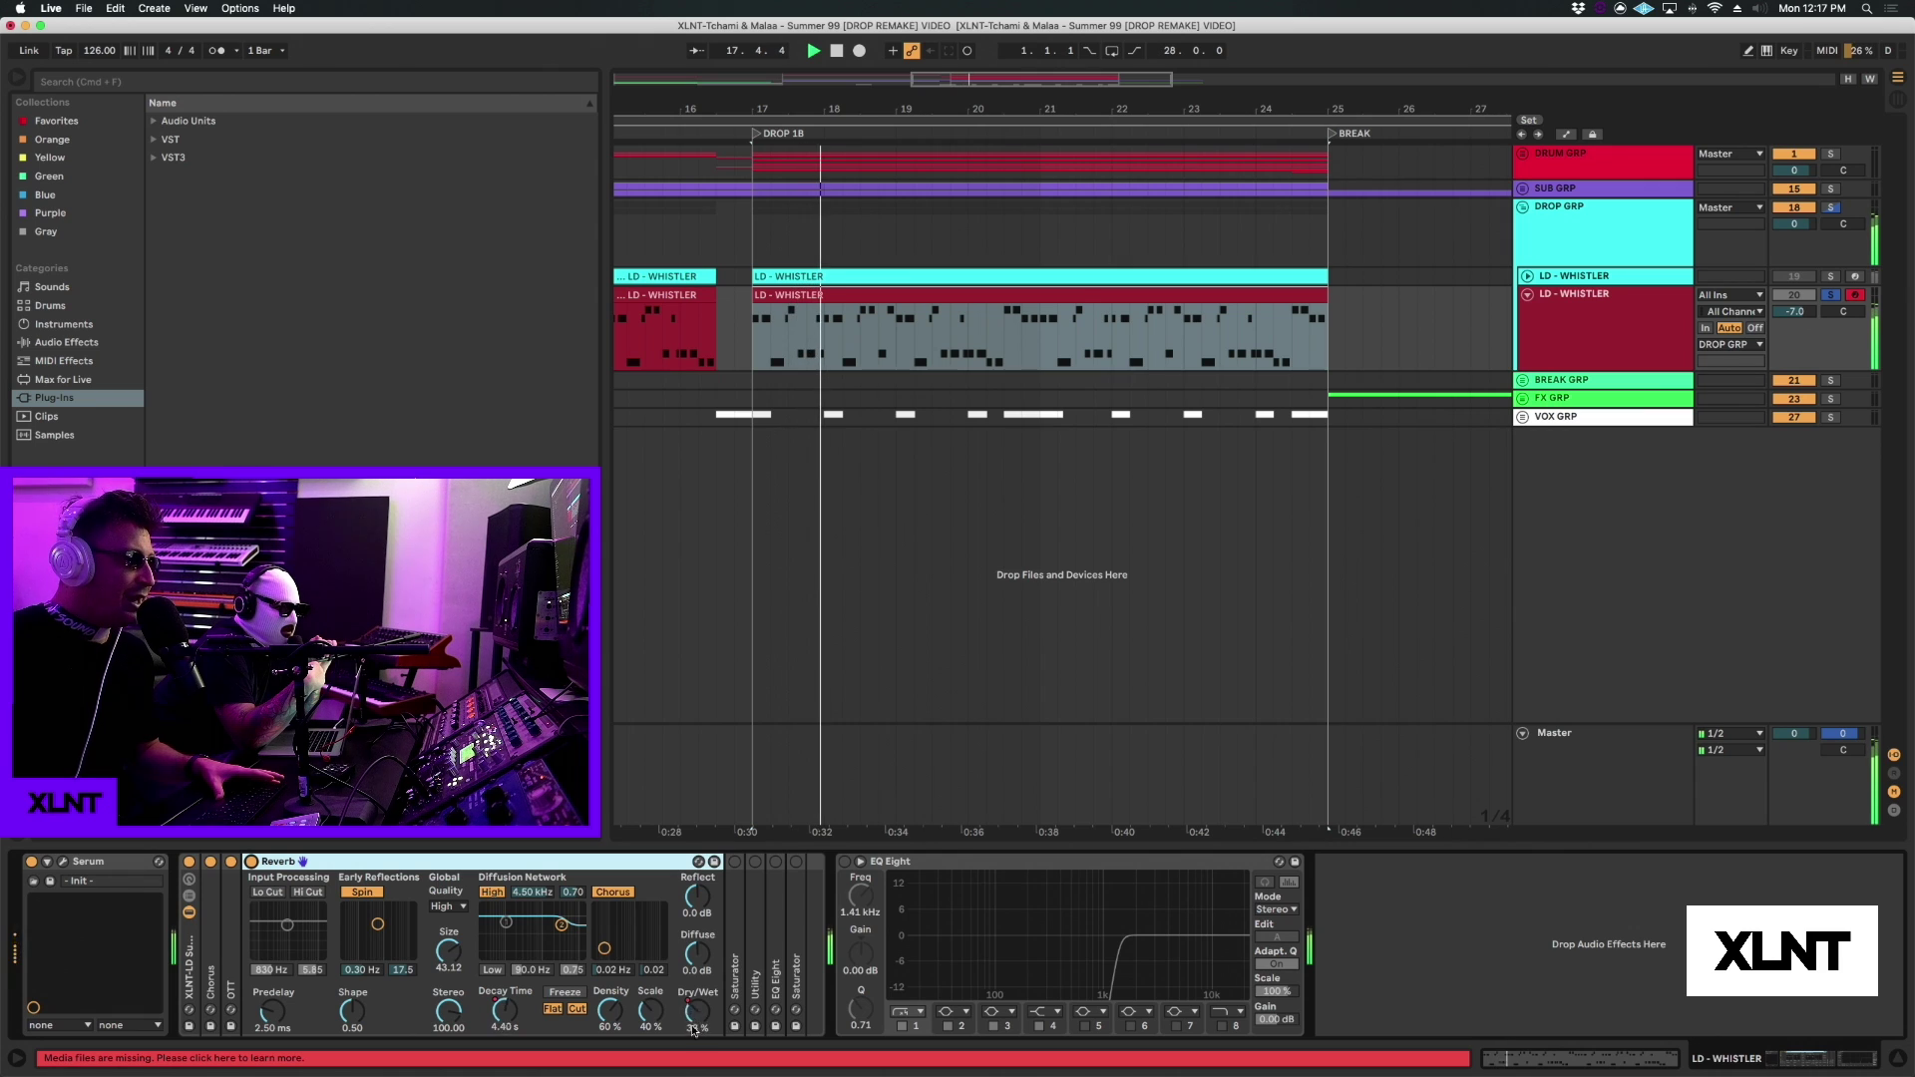
pyautogui.moveTo(503, 1018); pyautogui.dragTo(504, 1012)
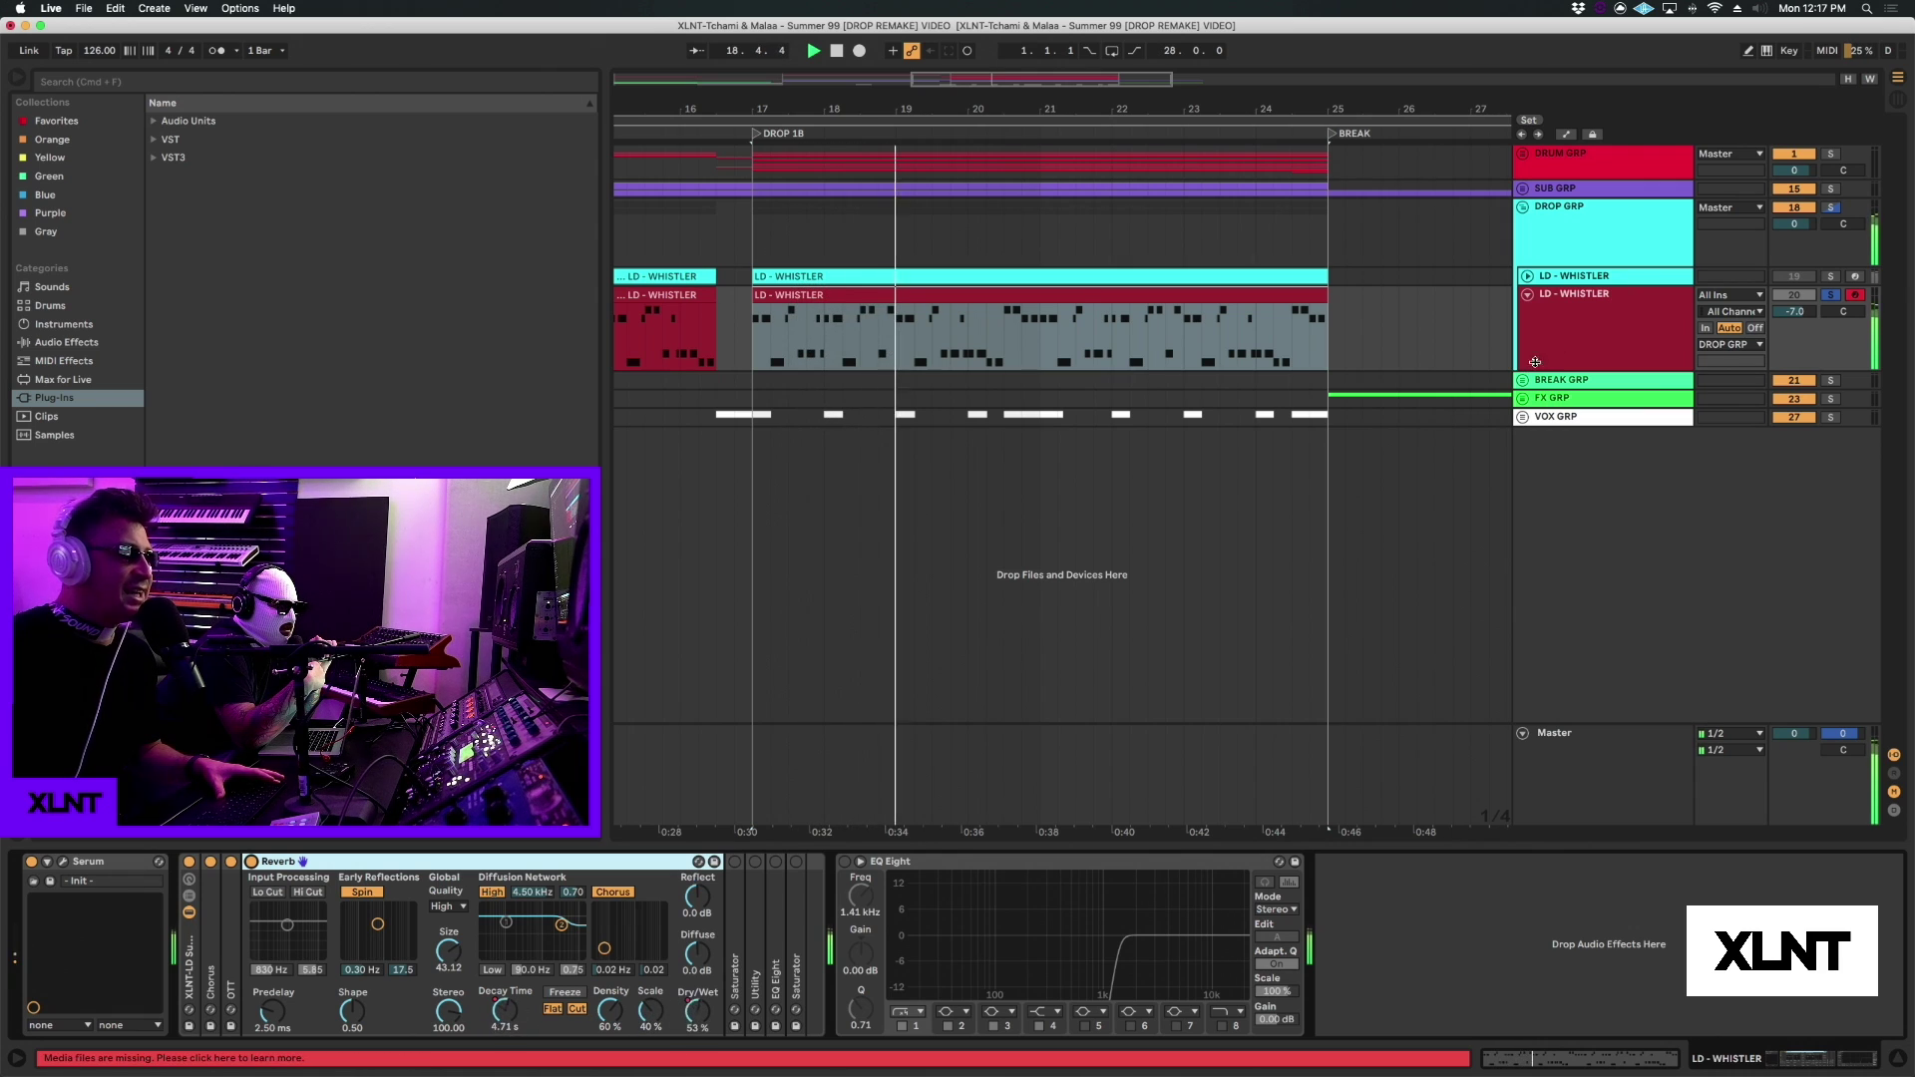
# Step: Show the LD - WHISTLER track's automation lanes, including Reverb Dry/Wet and Decay Time, and stop playback
pyautogui.click(1568, 337)
pyautogui.press('m')
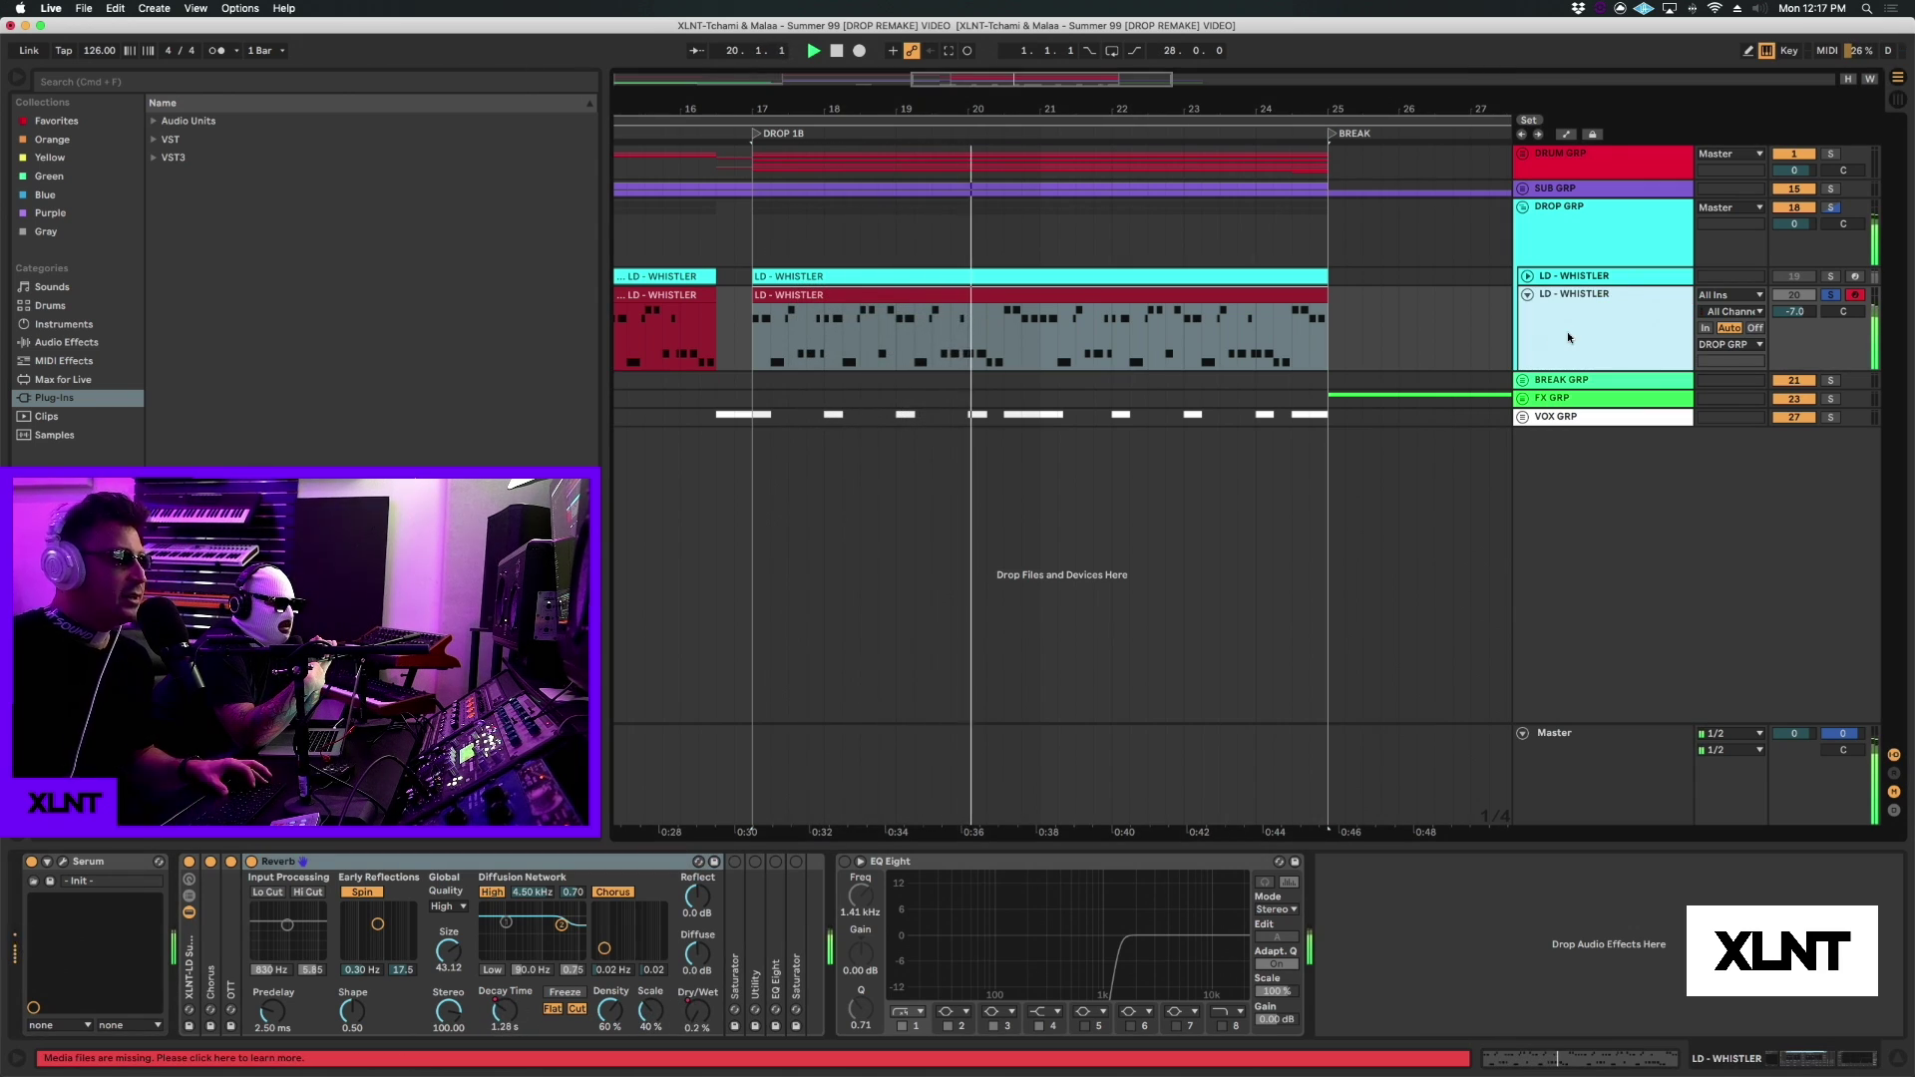
pyautogui.press('m')
pyautogui.press('a')
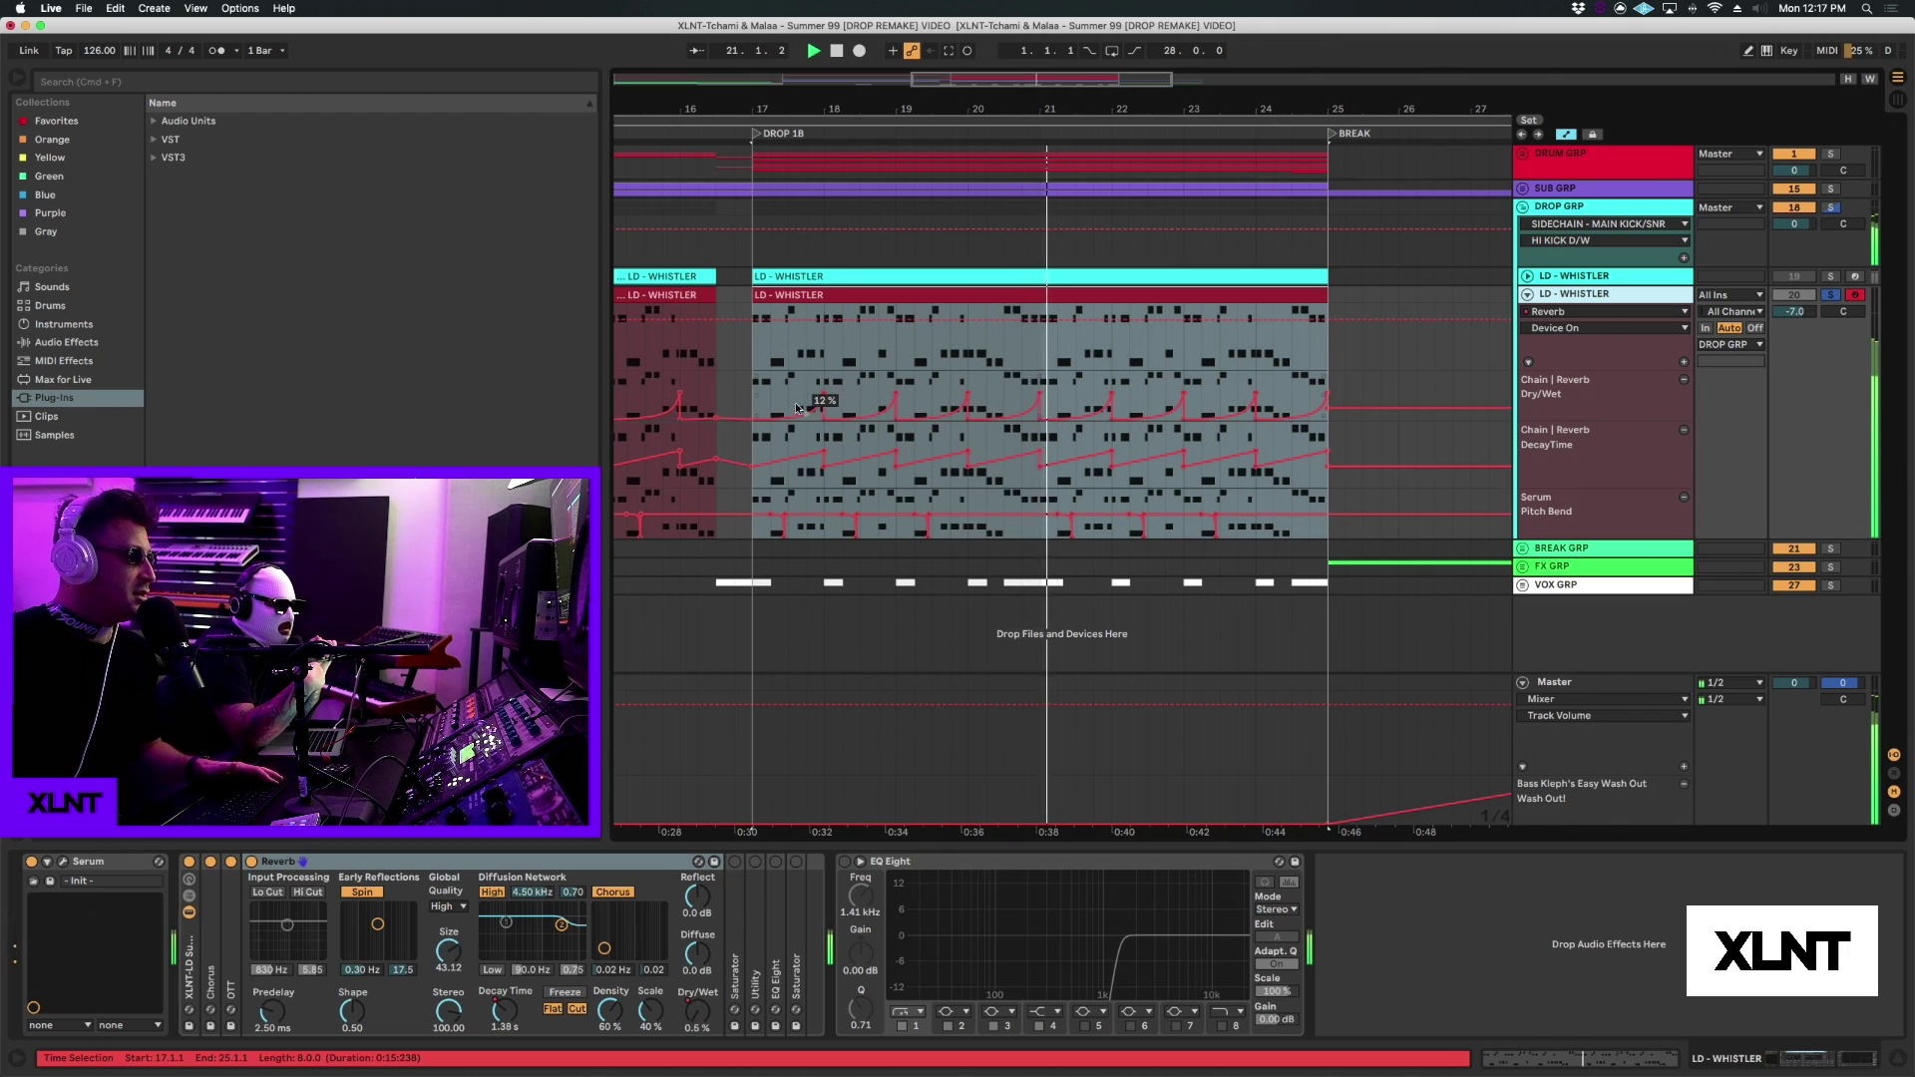
pyautogui.press('space')
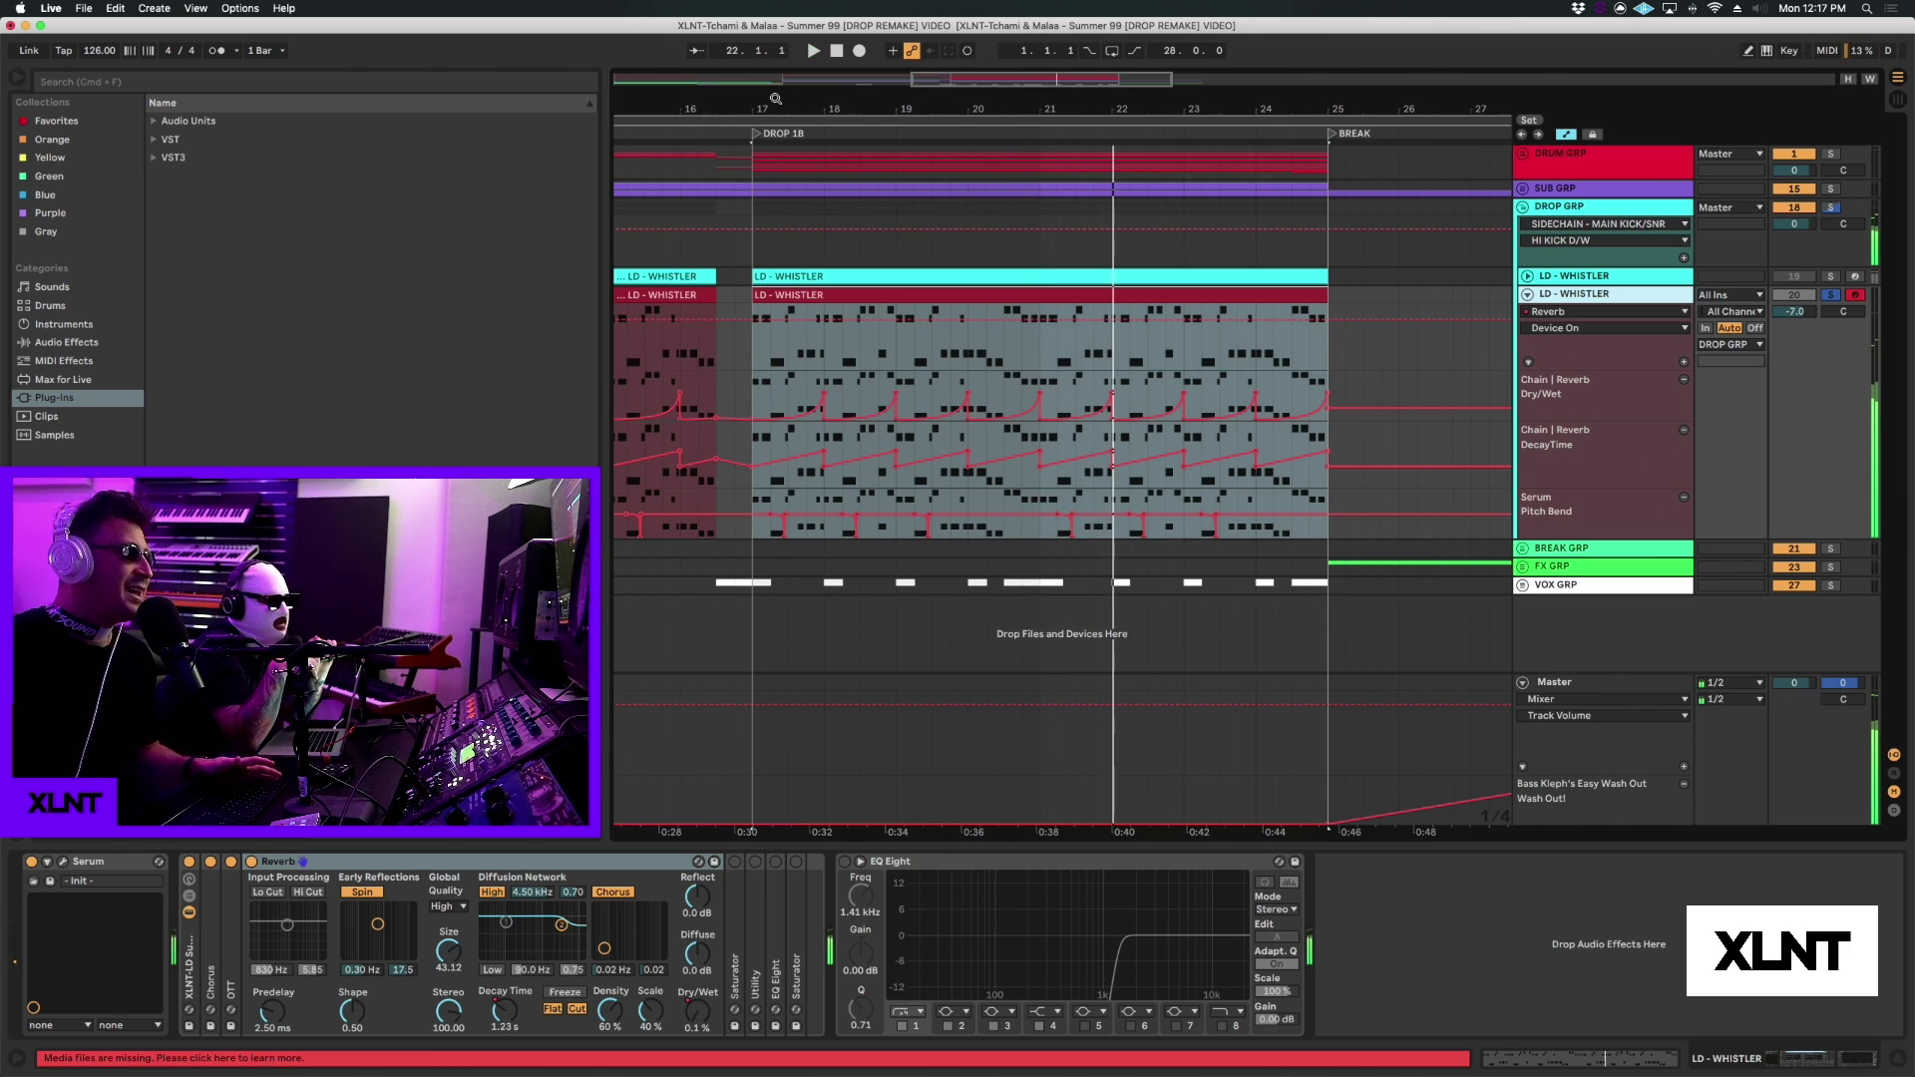
# Step: Audition the lead against the Reverb automation curves of Drop 1B, and collapse the Reverb
pyautogui.moveTo(776, 98); pyautogui.dragTo(776, 111)
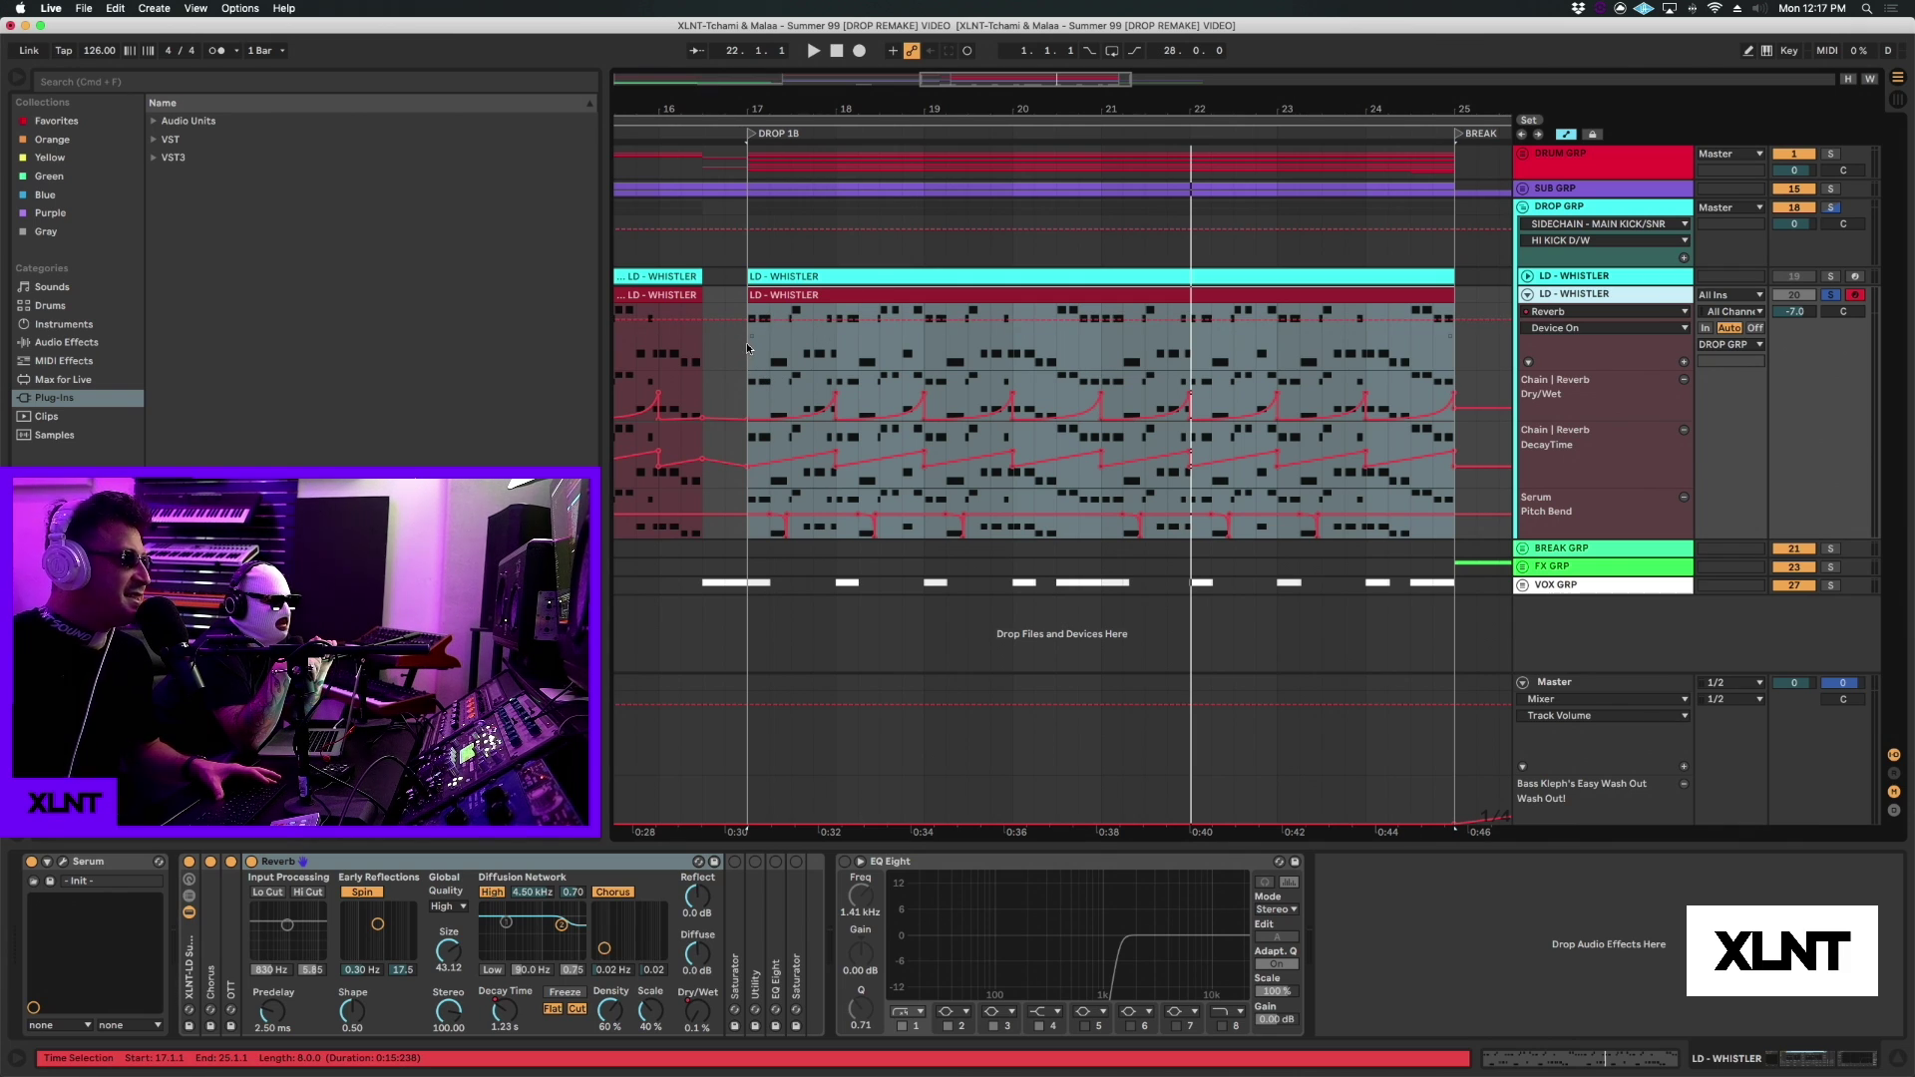
pyautogui.press('space')
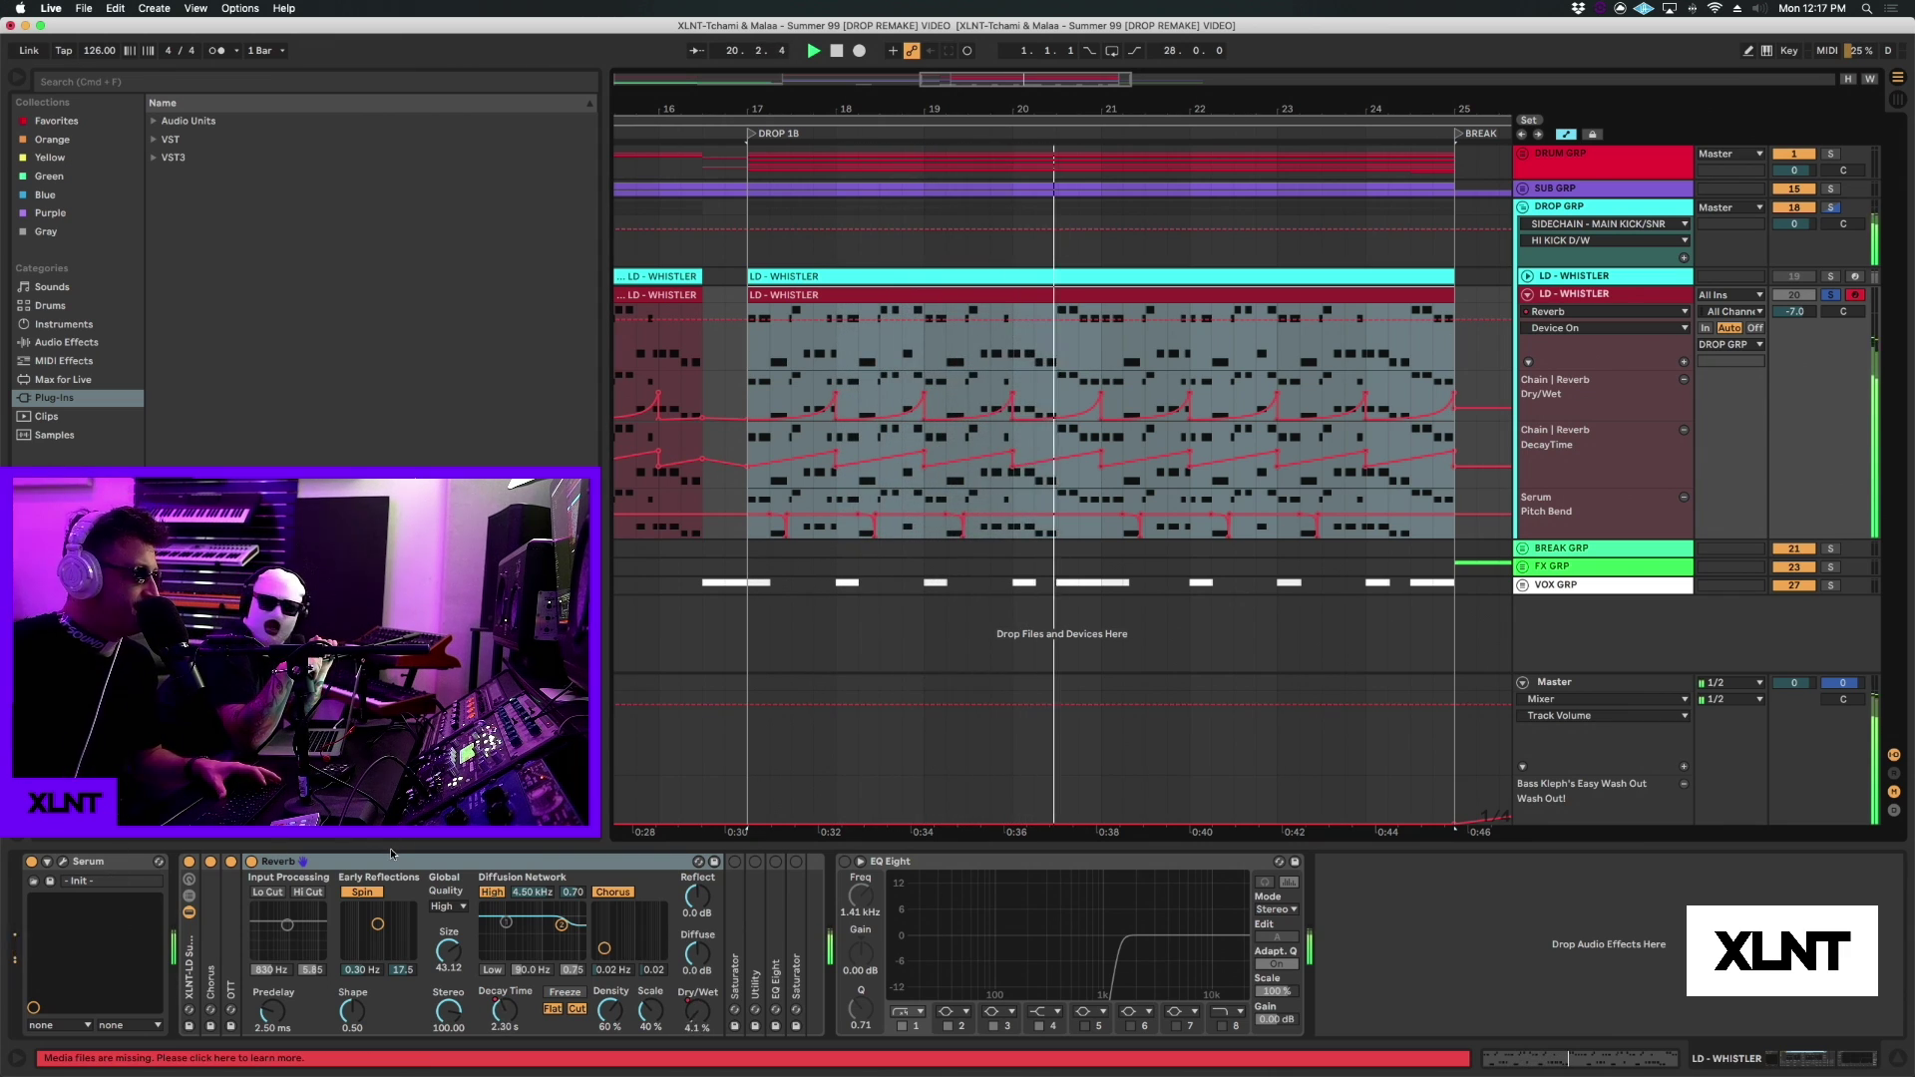
pyautogui.press('space')
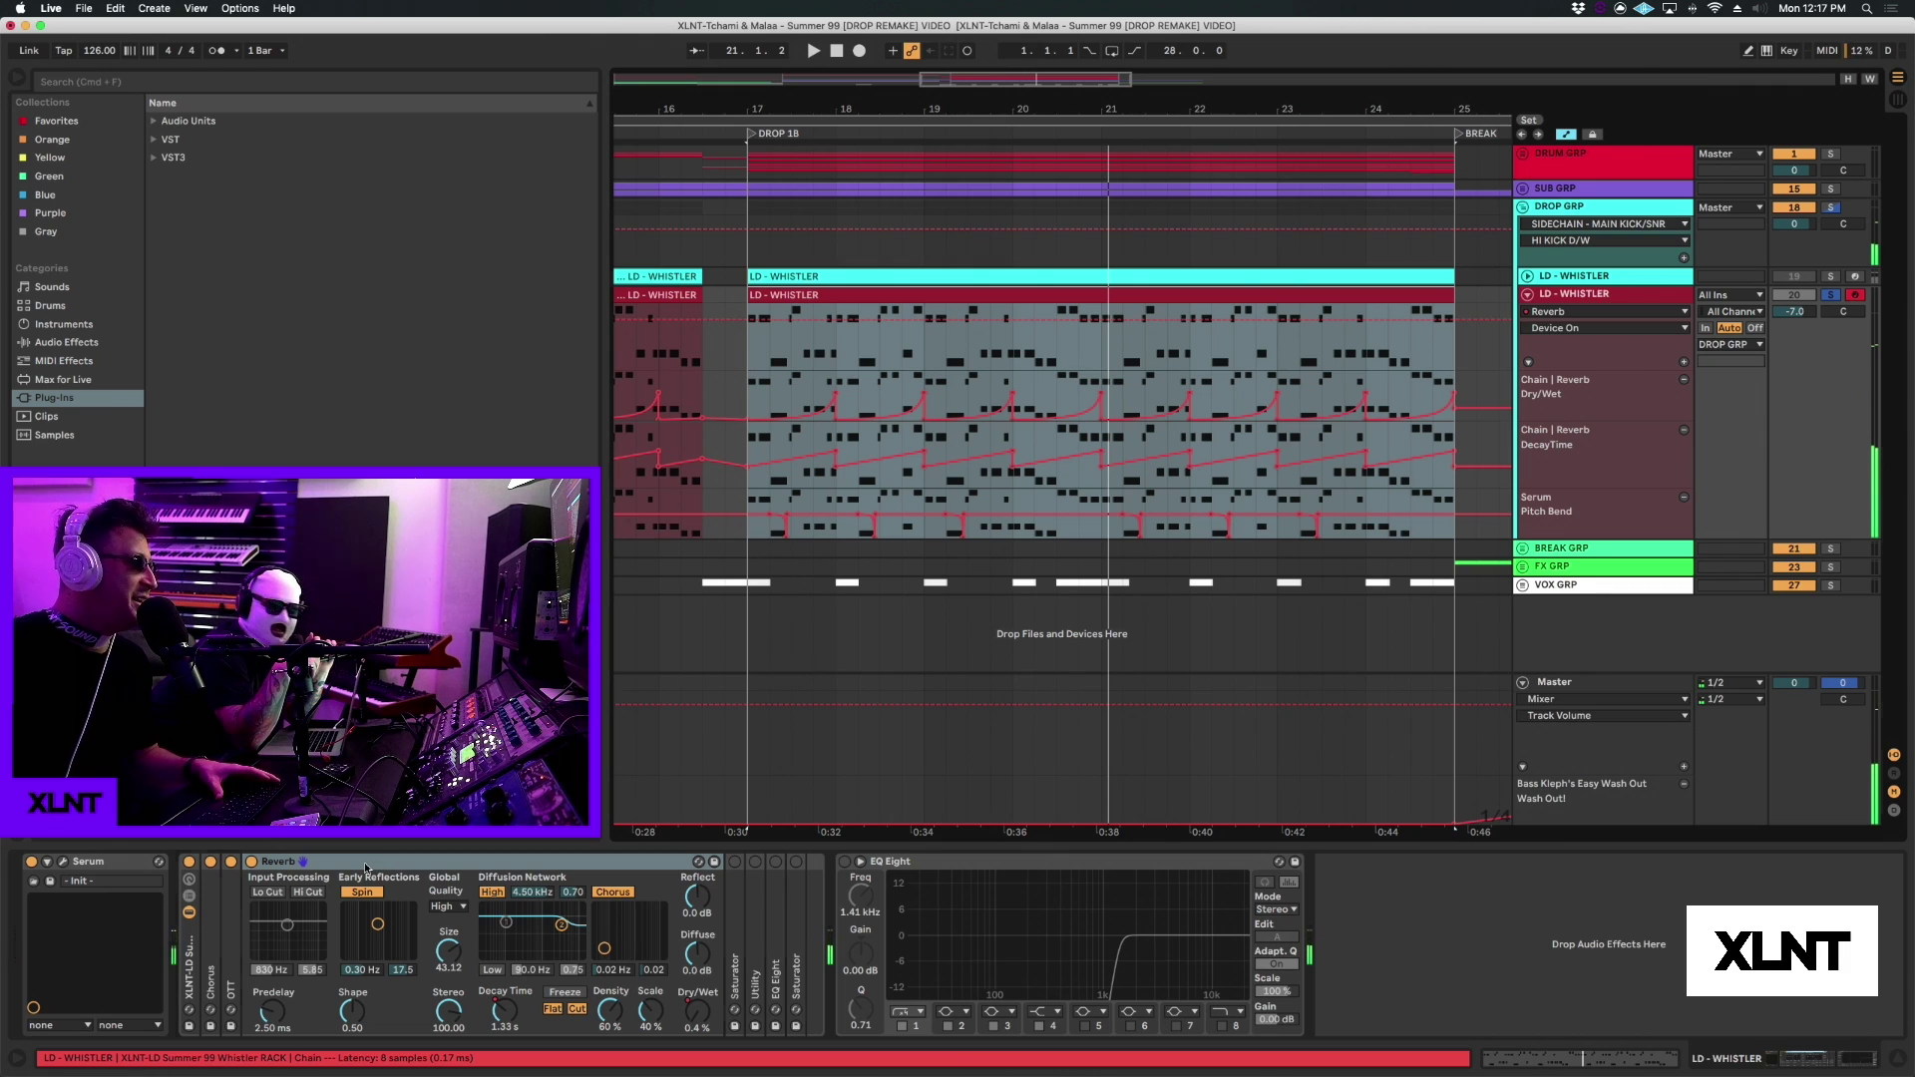
pyautogui.doubleClick(363, 862)
# Step: Enable the Hard Curve Saturator in the rack, audition the lead through it, and collapse the device
pyautogui.doubleClick(273, 926)
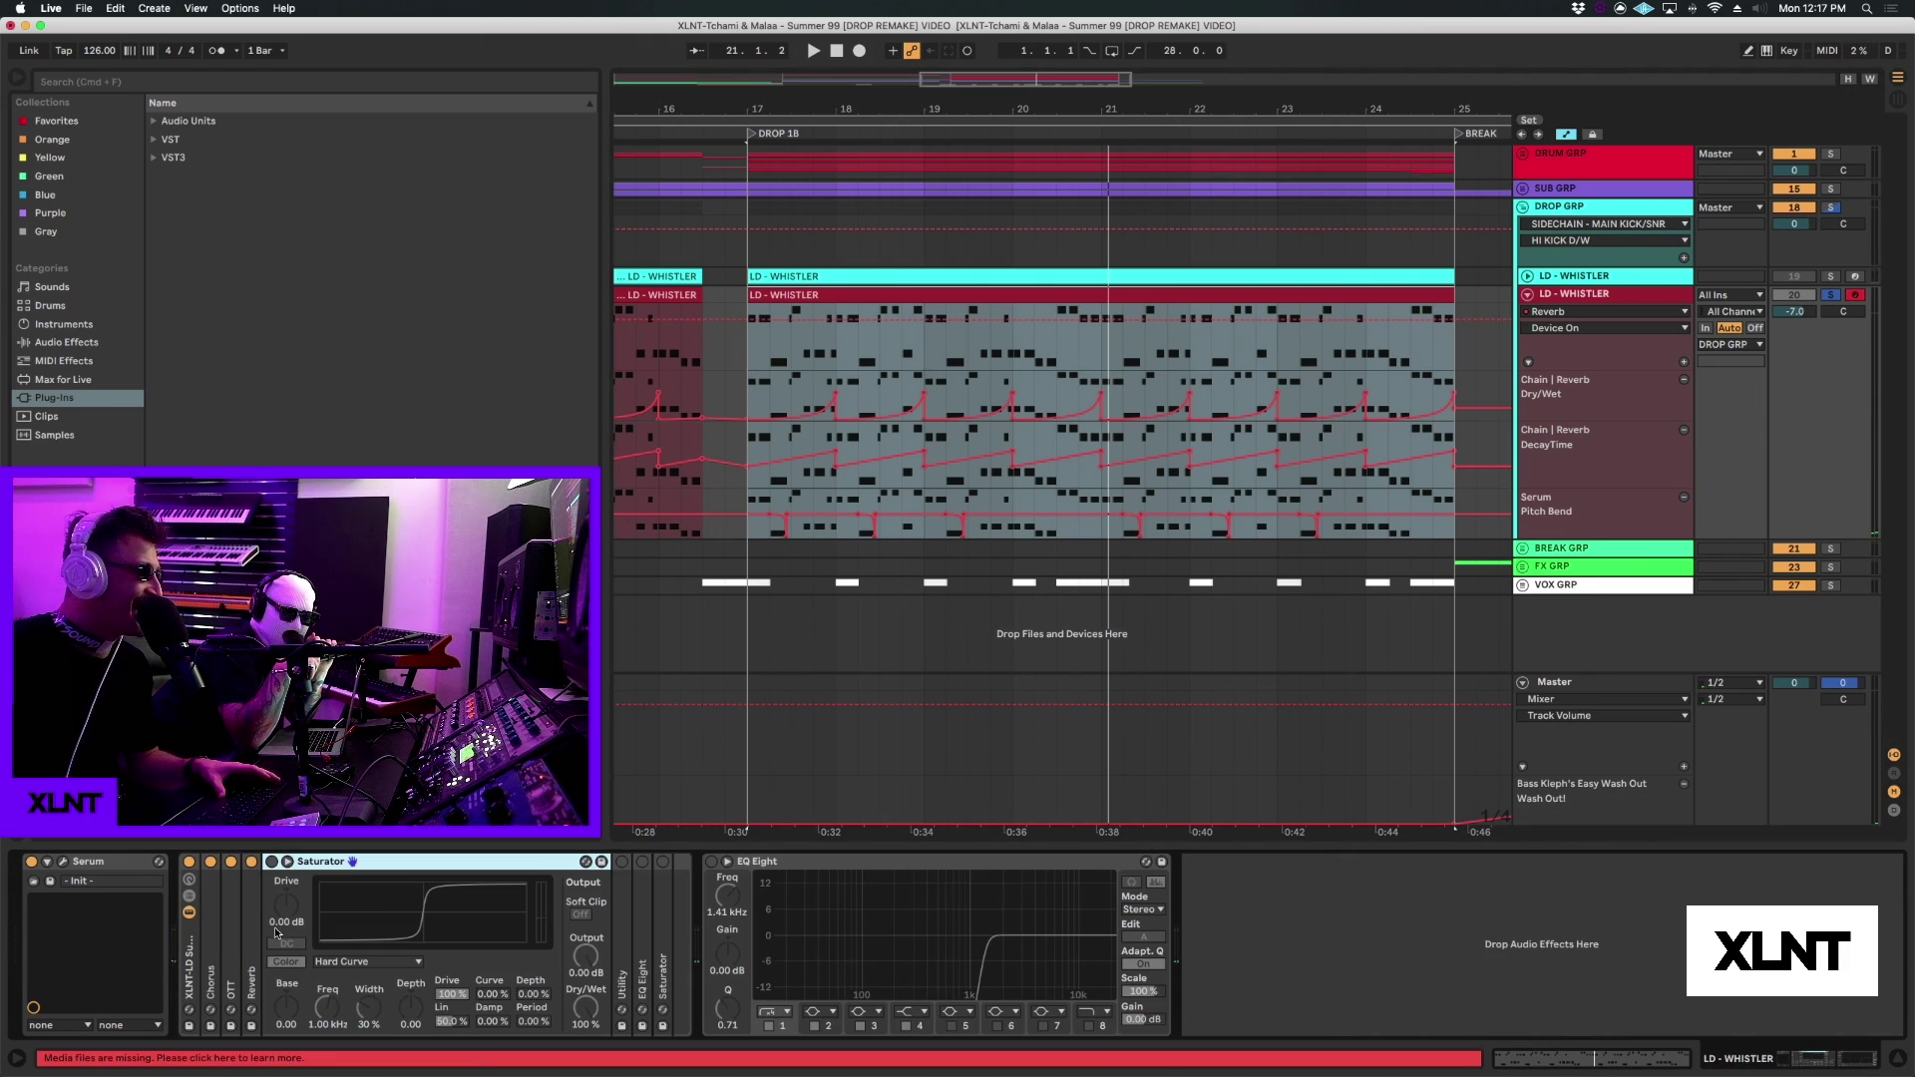
pyautogui.click(272, 862)
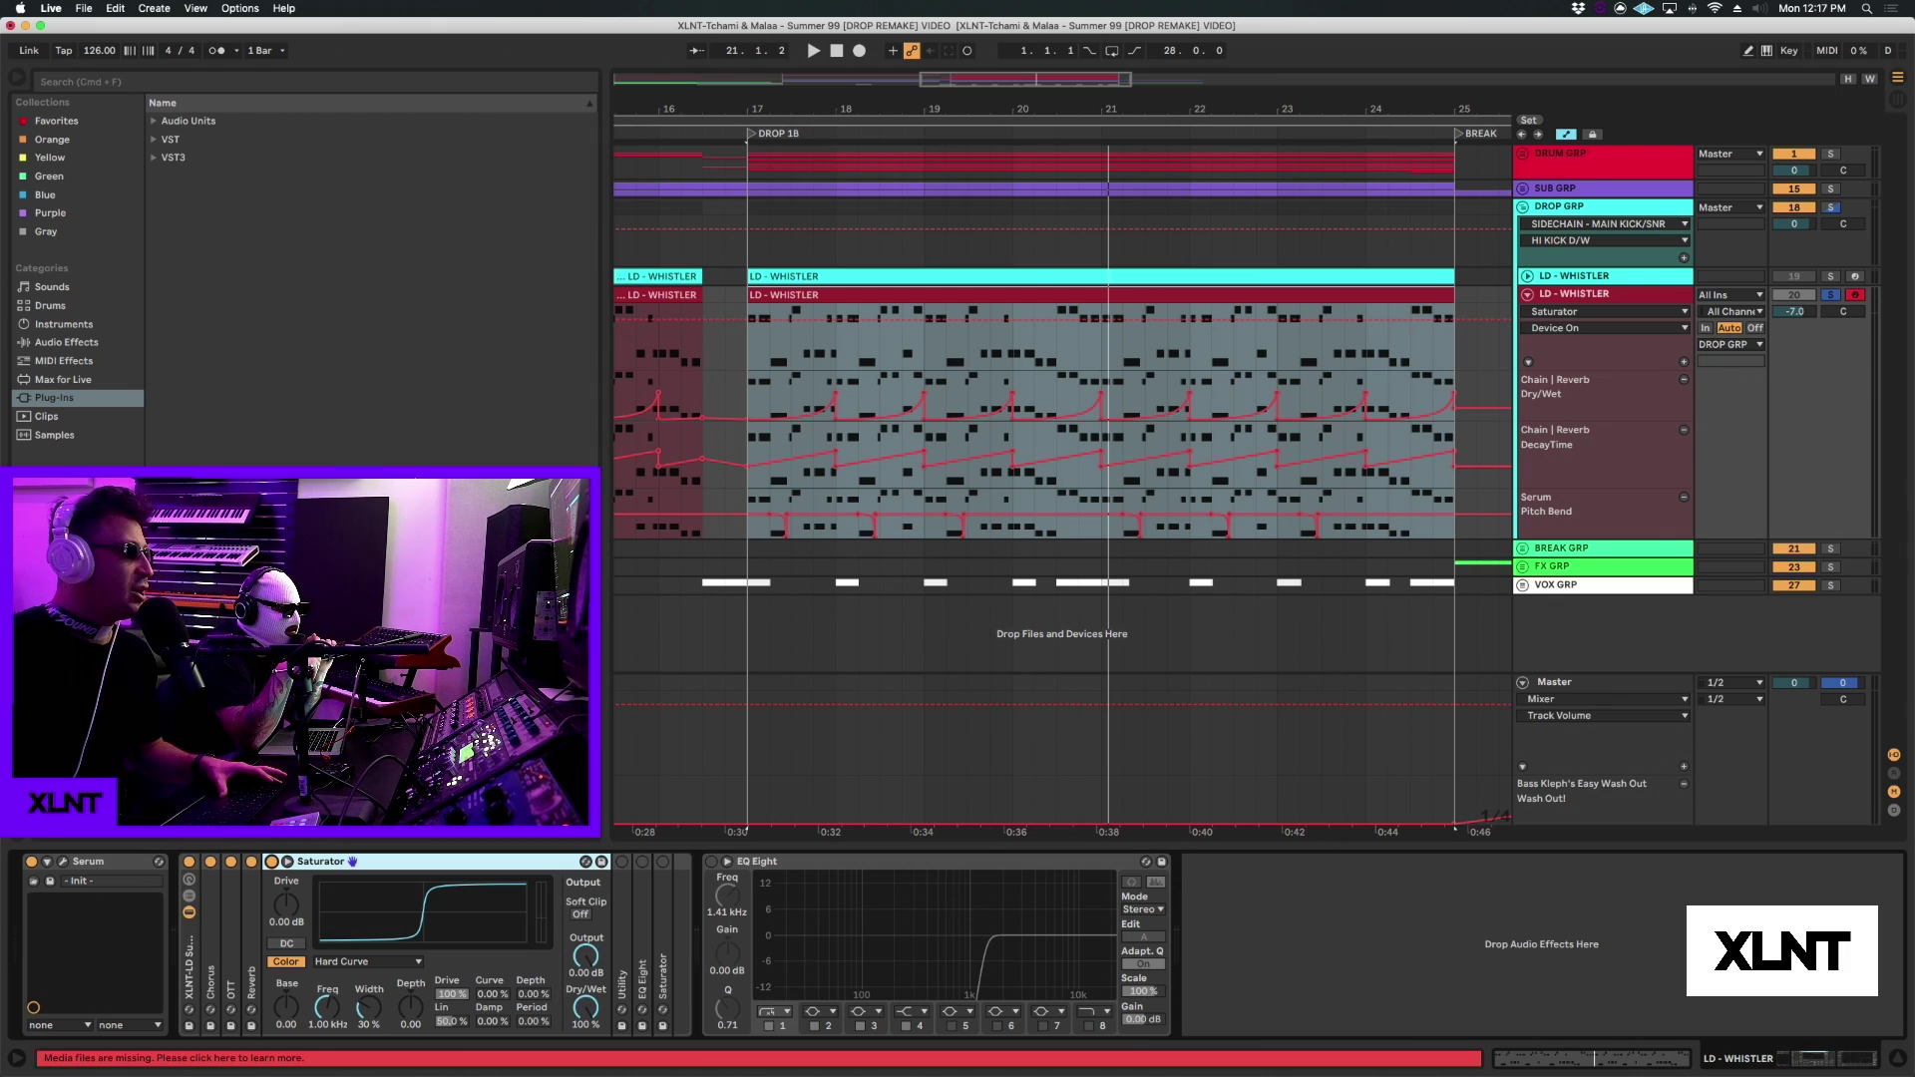
pyautogui.press('space')
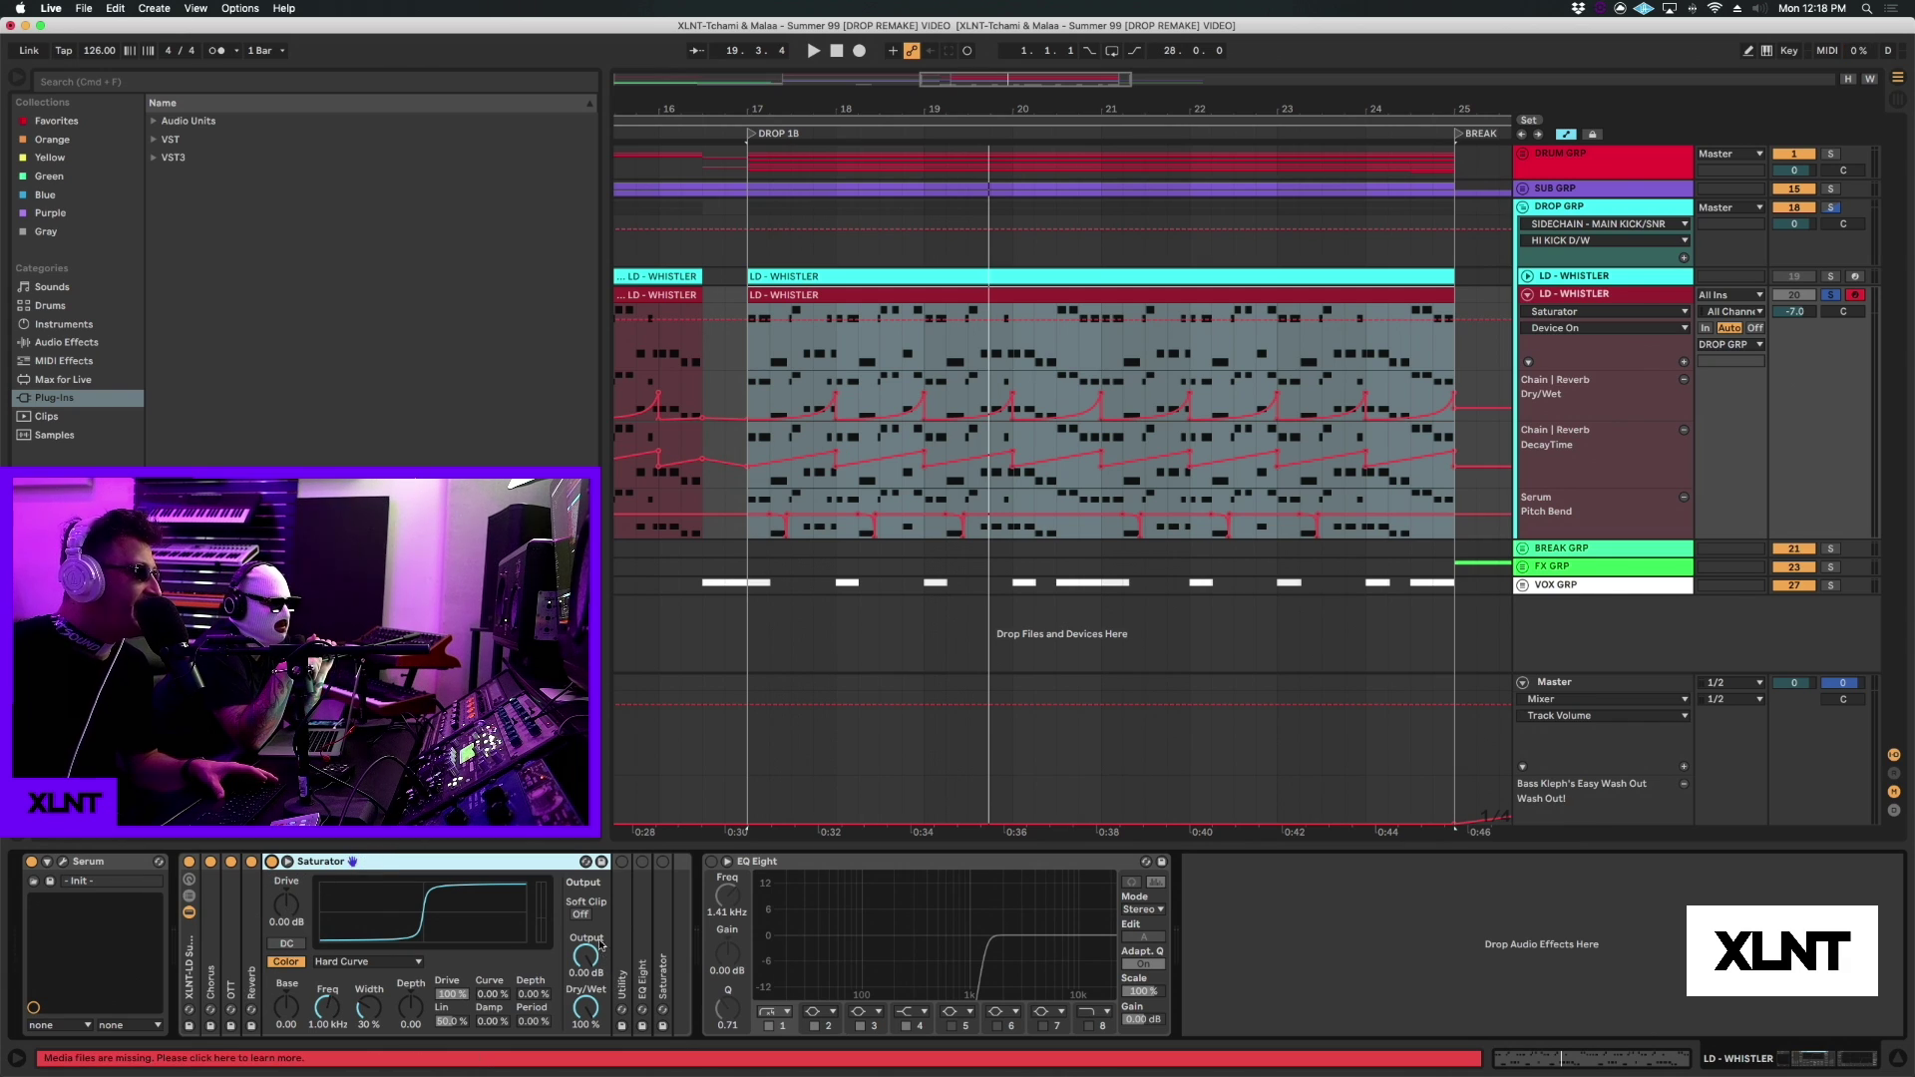
pyautogui.doubleClick(407, 862)
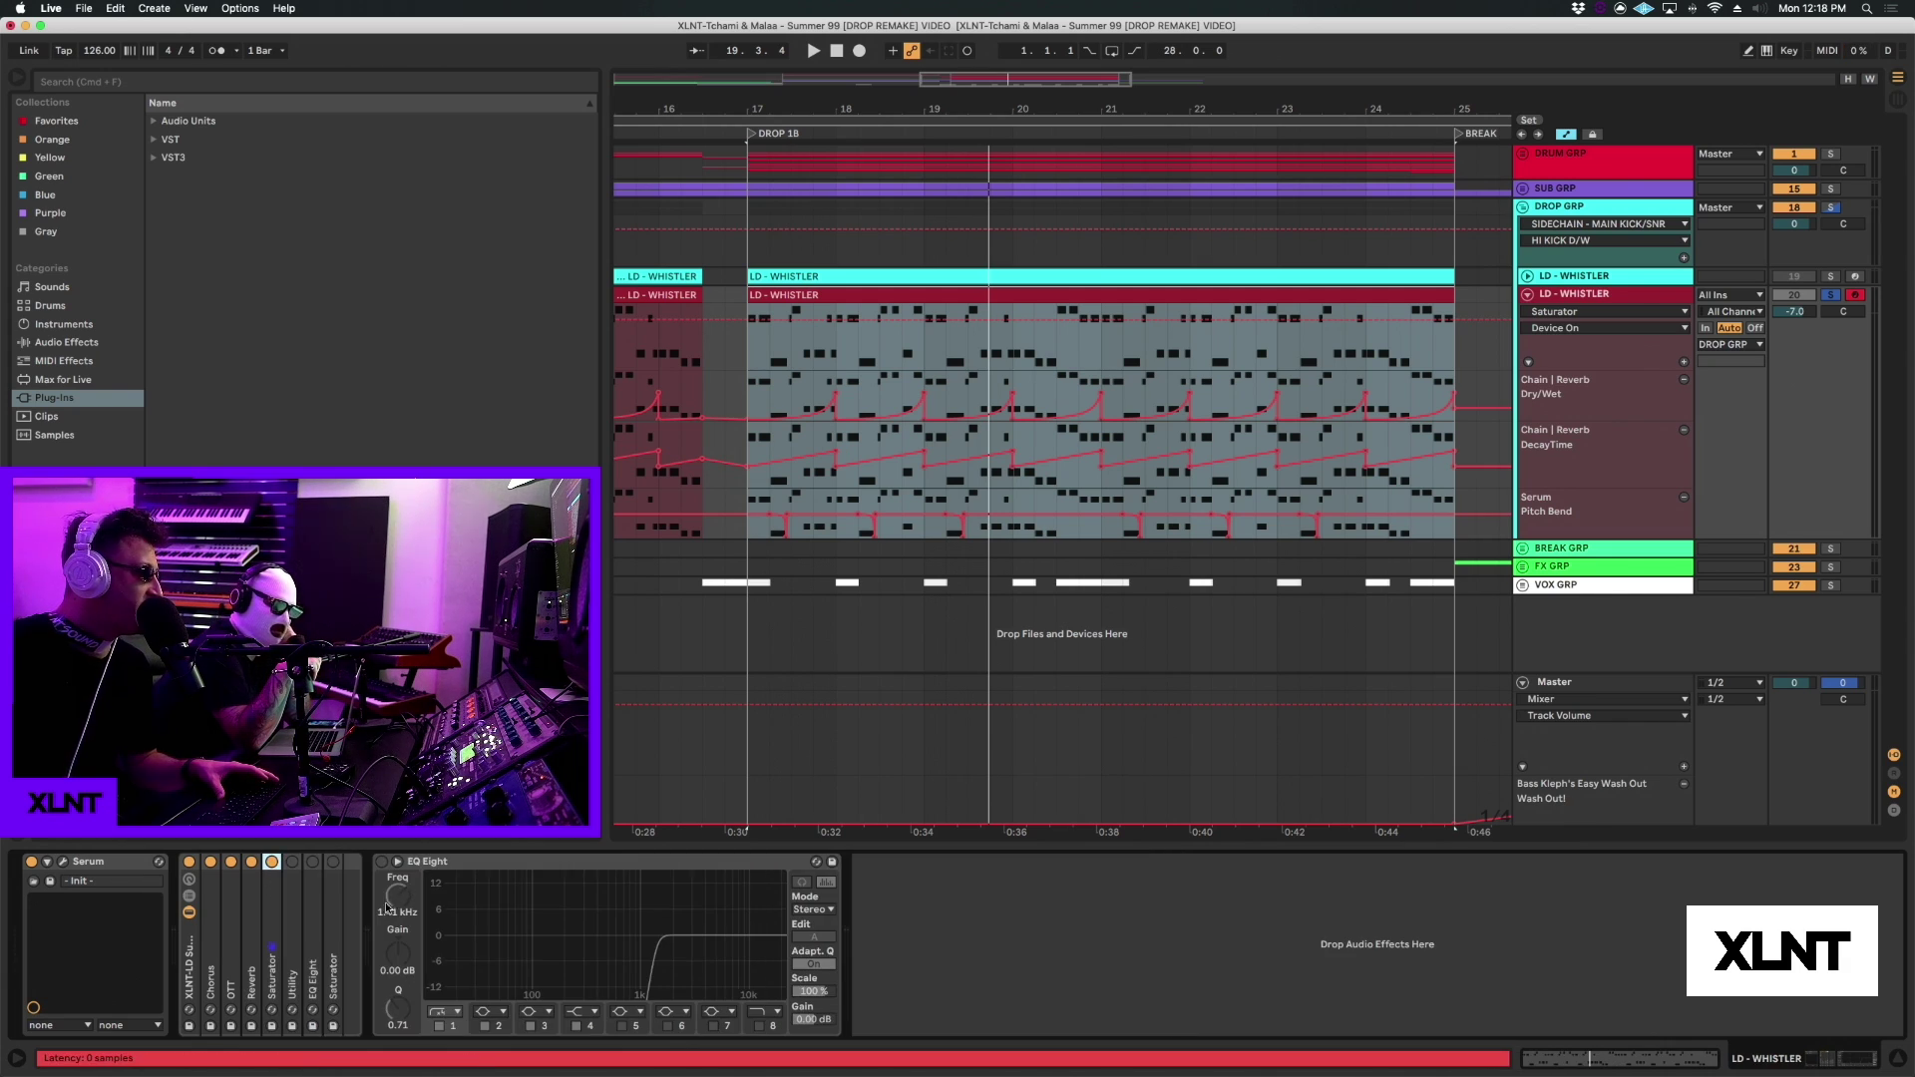
# Step: Expand the rack's Utility, enable it with its 50% width, and collapse it again
pyautogui.doubleClick(292, 863)
pyautogui.click(292, 861)
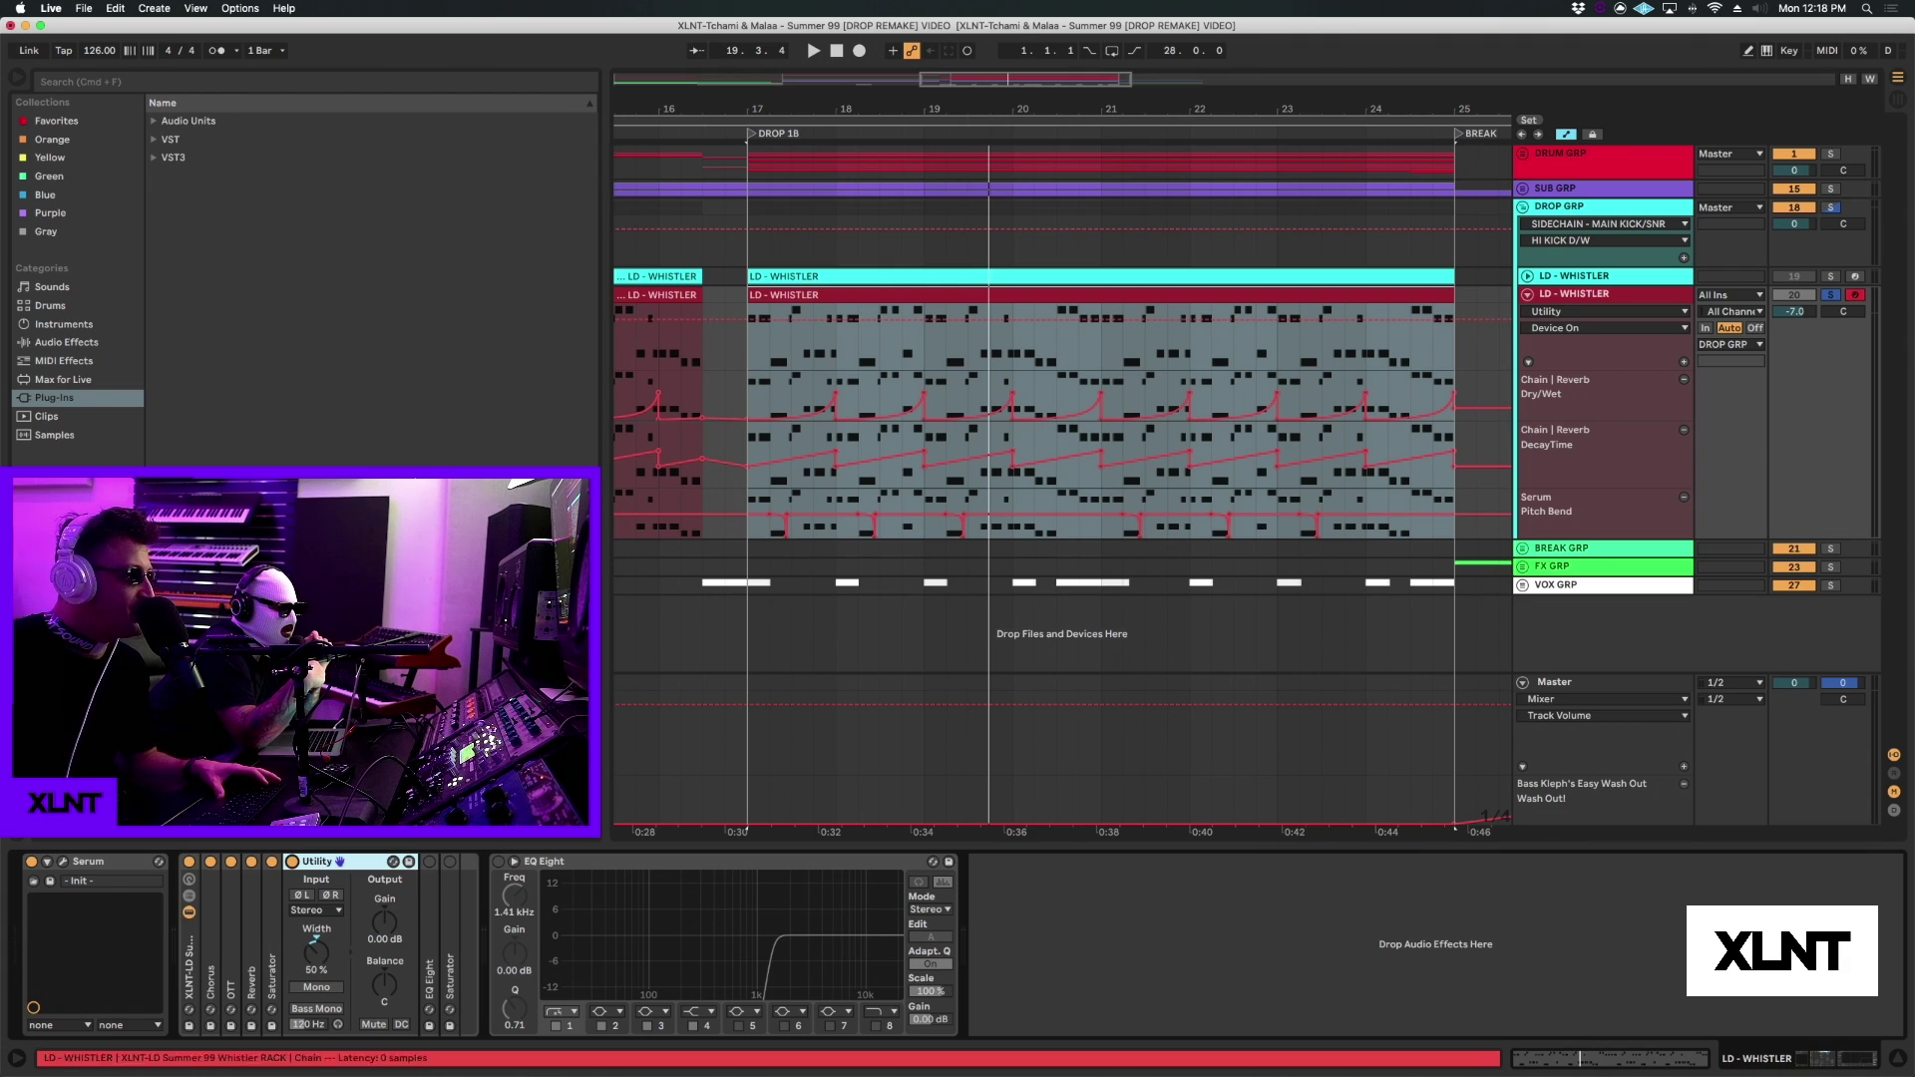
pyautogui.doubleClick(315, 864)
# Step: Enable the EQ Eight inside the rack and audition the lead with its 435 Hz low cut
pyautogui.doubleClick(310, 874)
pyautogui.click(313, 861)
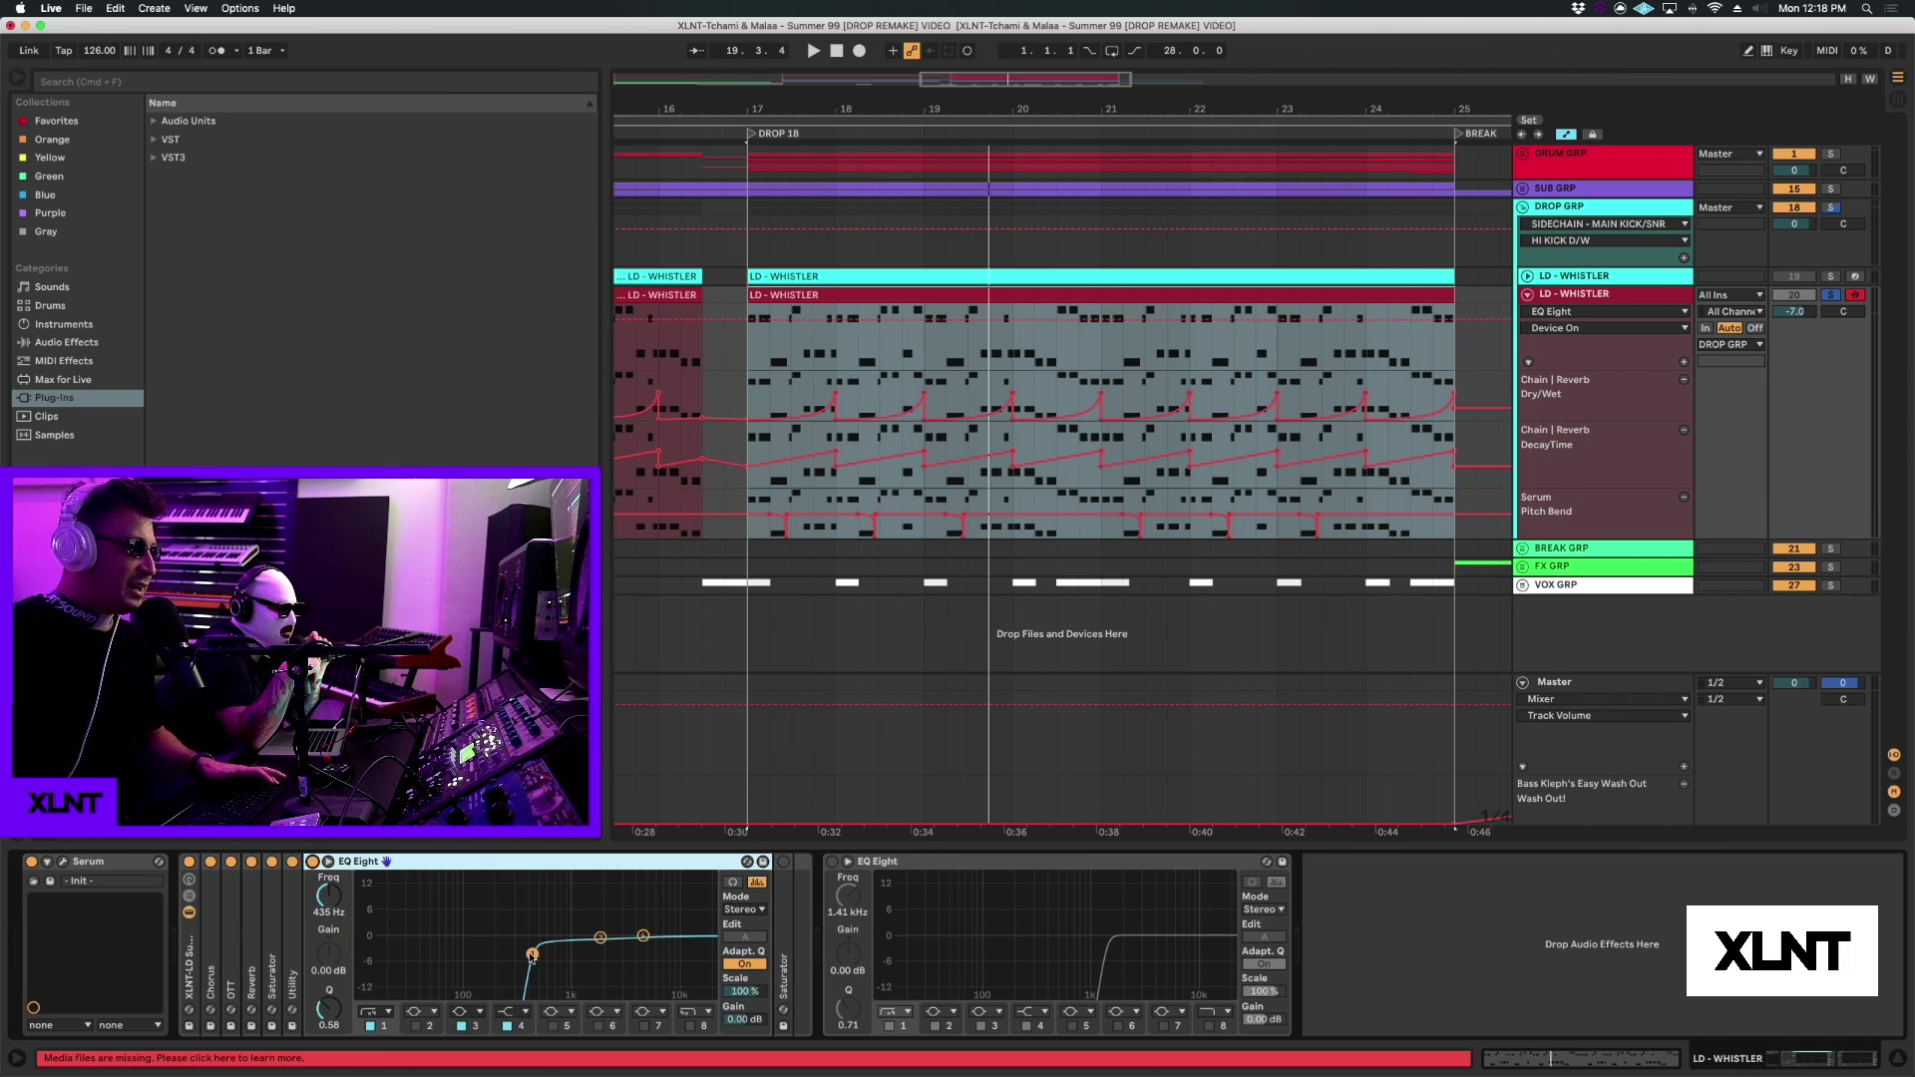
pyautogui.press('space')
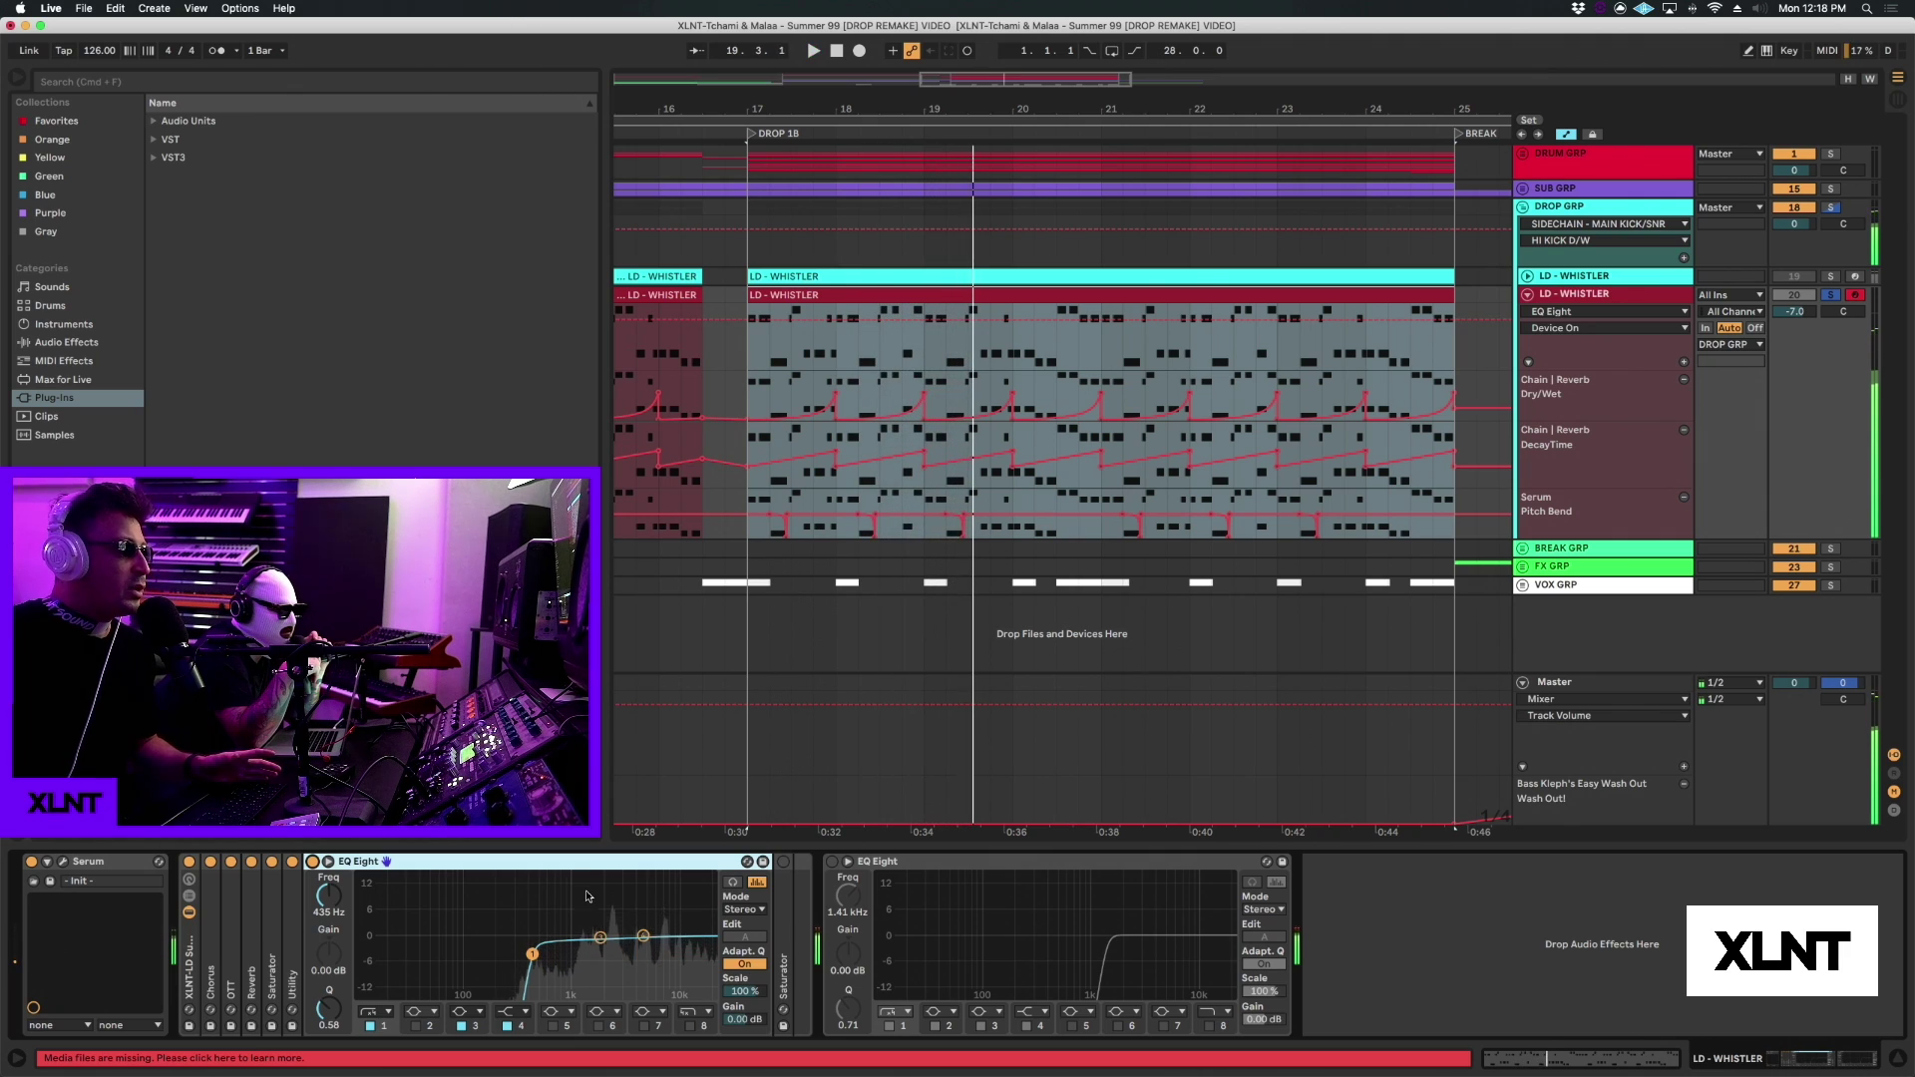
# Step: Enable the Analog Clip Saturator at the end of the rack and collapse the rack's EQ Eight
pyautogui.doubleClick(788, 910)
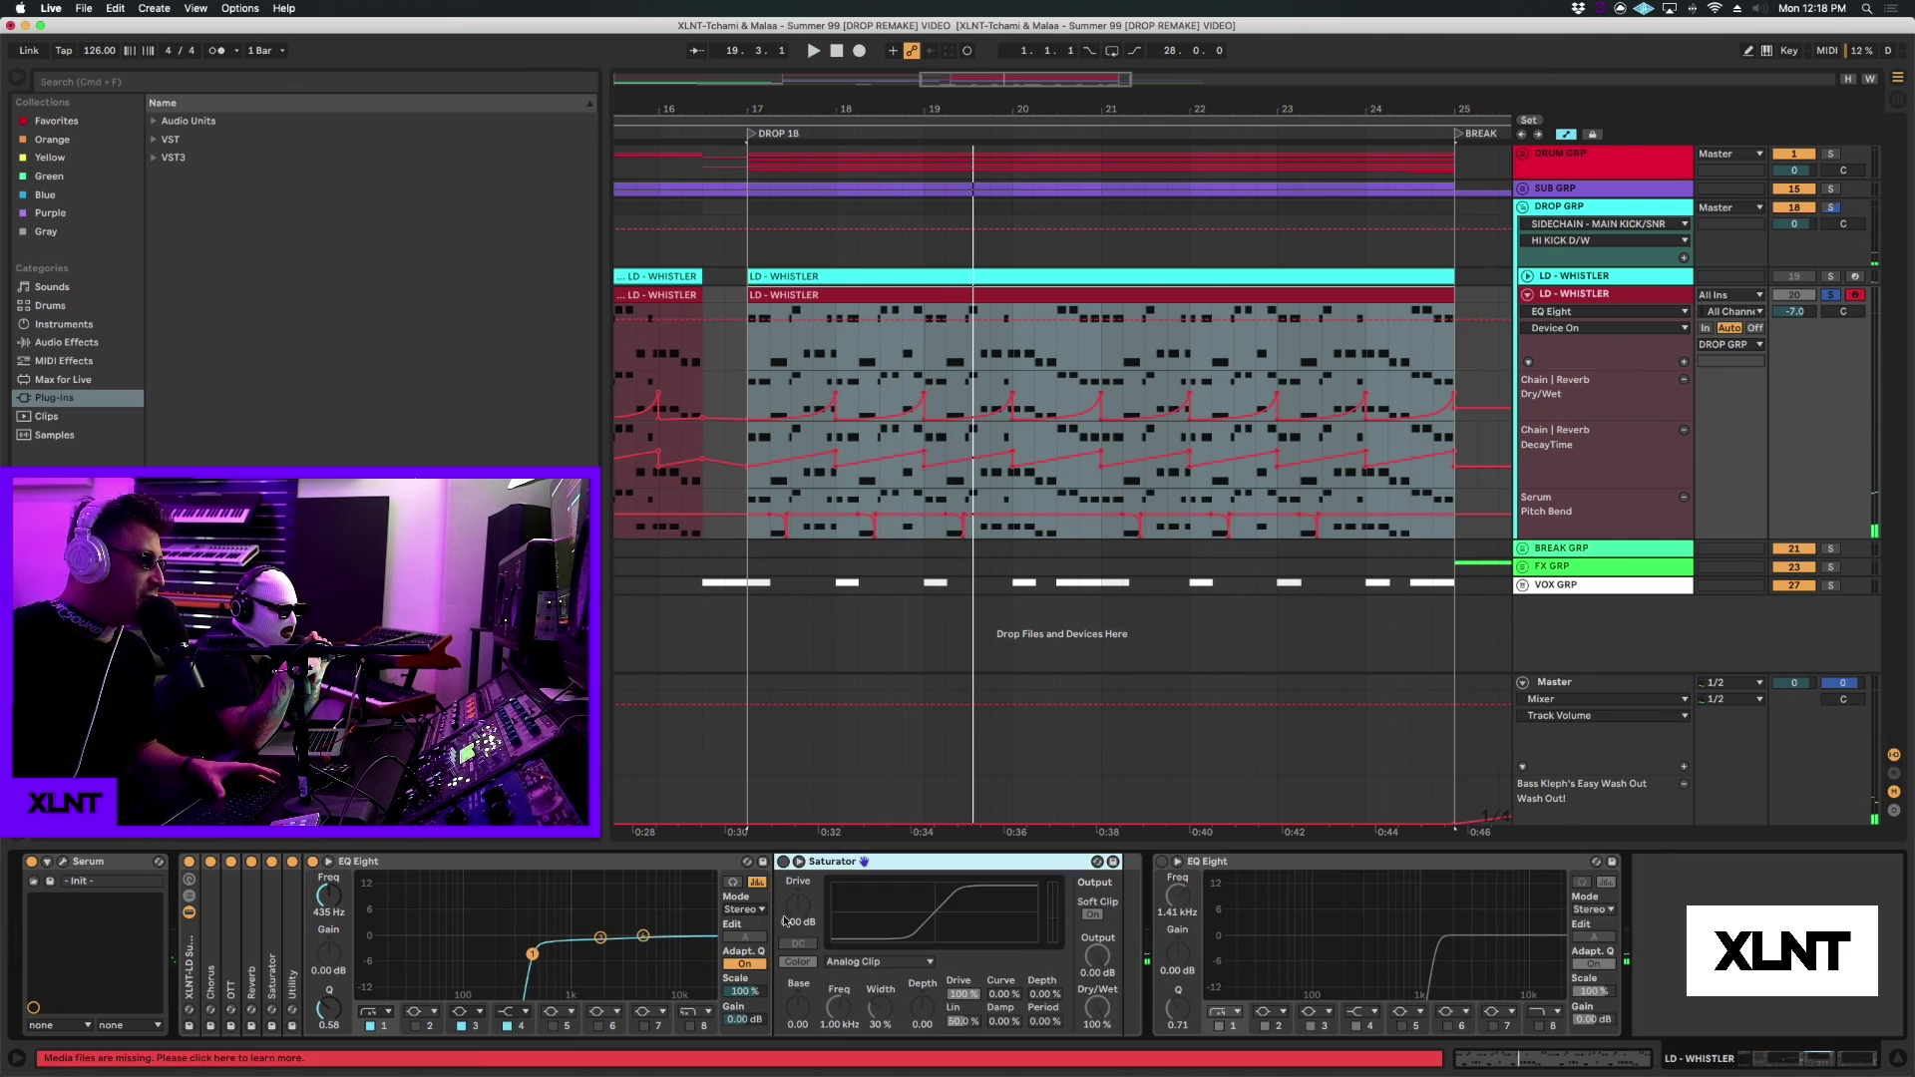
pyautogui.click(784, 861)
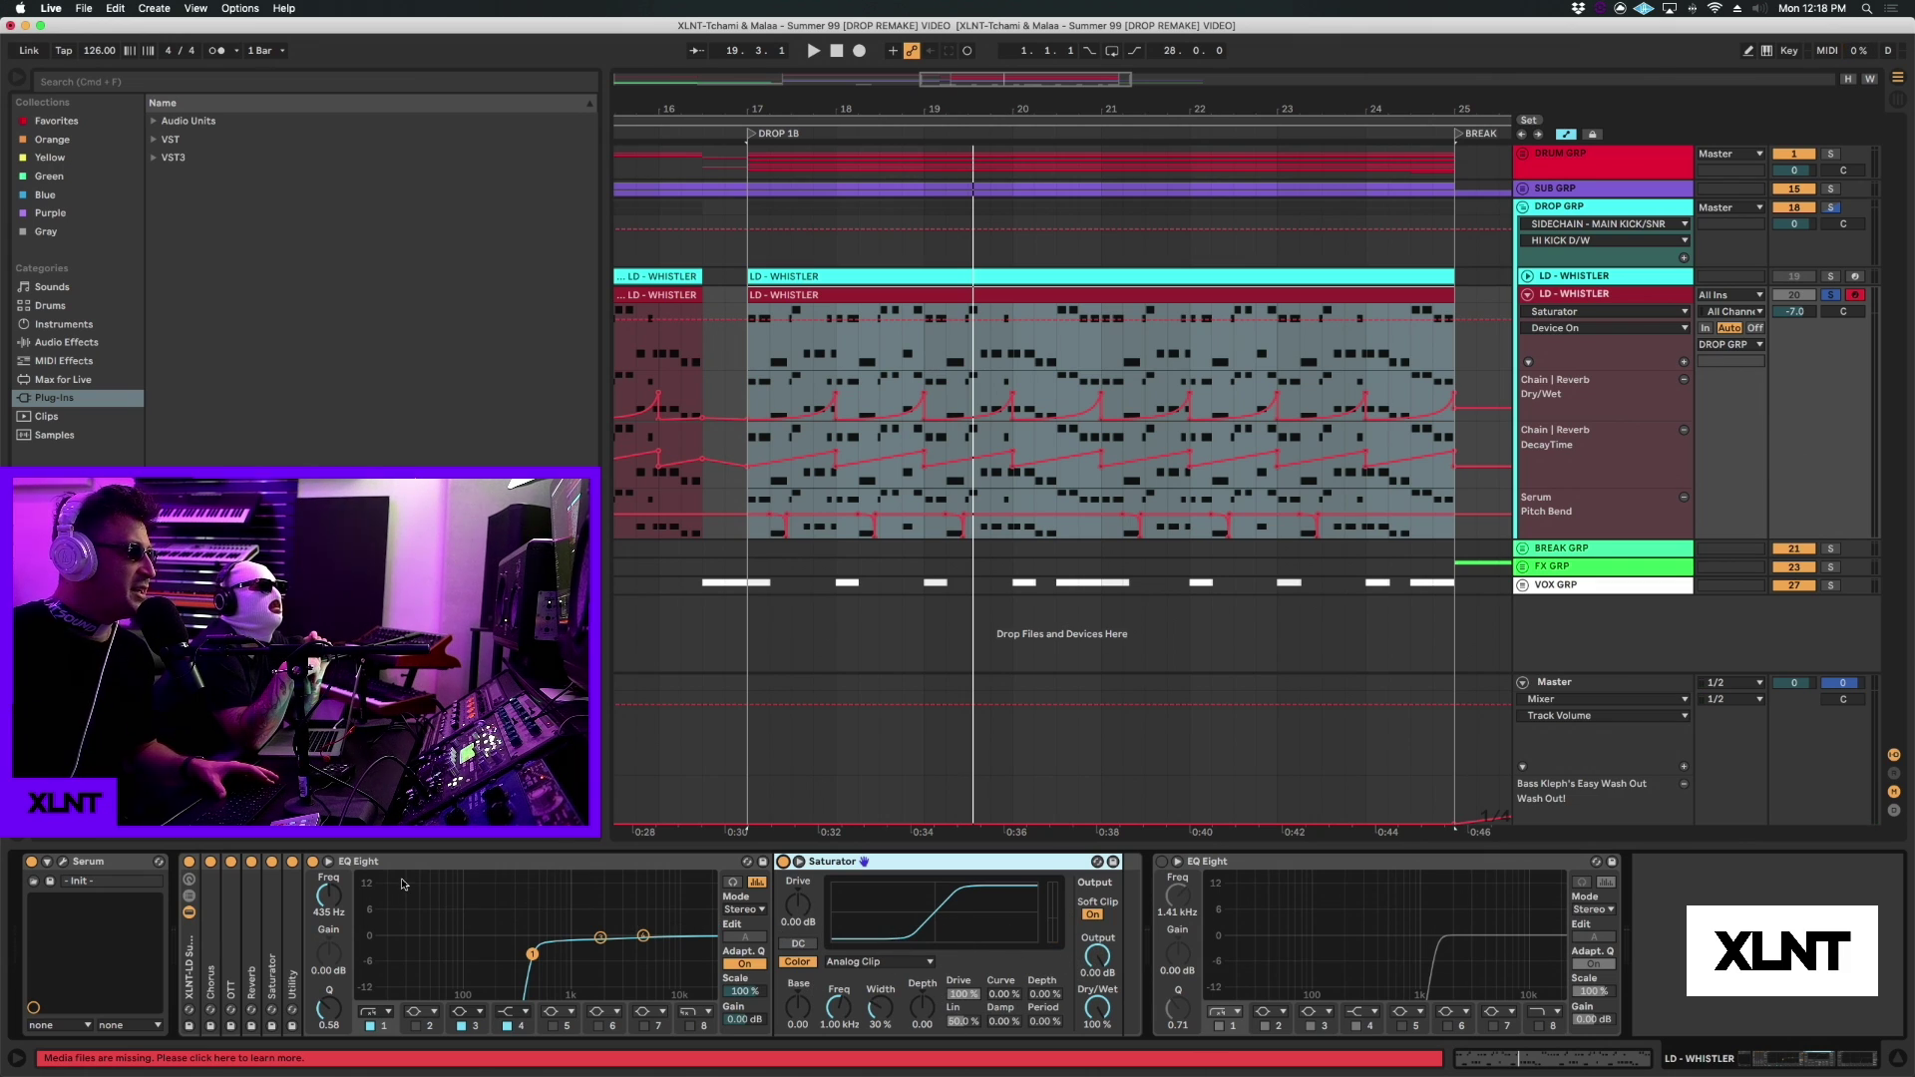
pyautogui.doubleClick(436, 864)
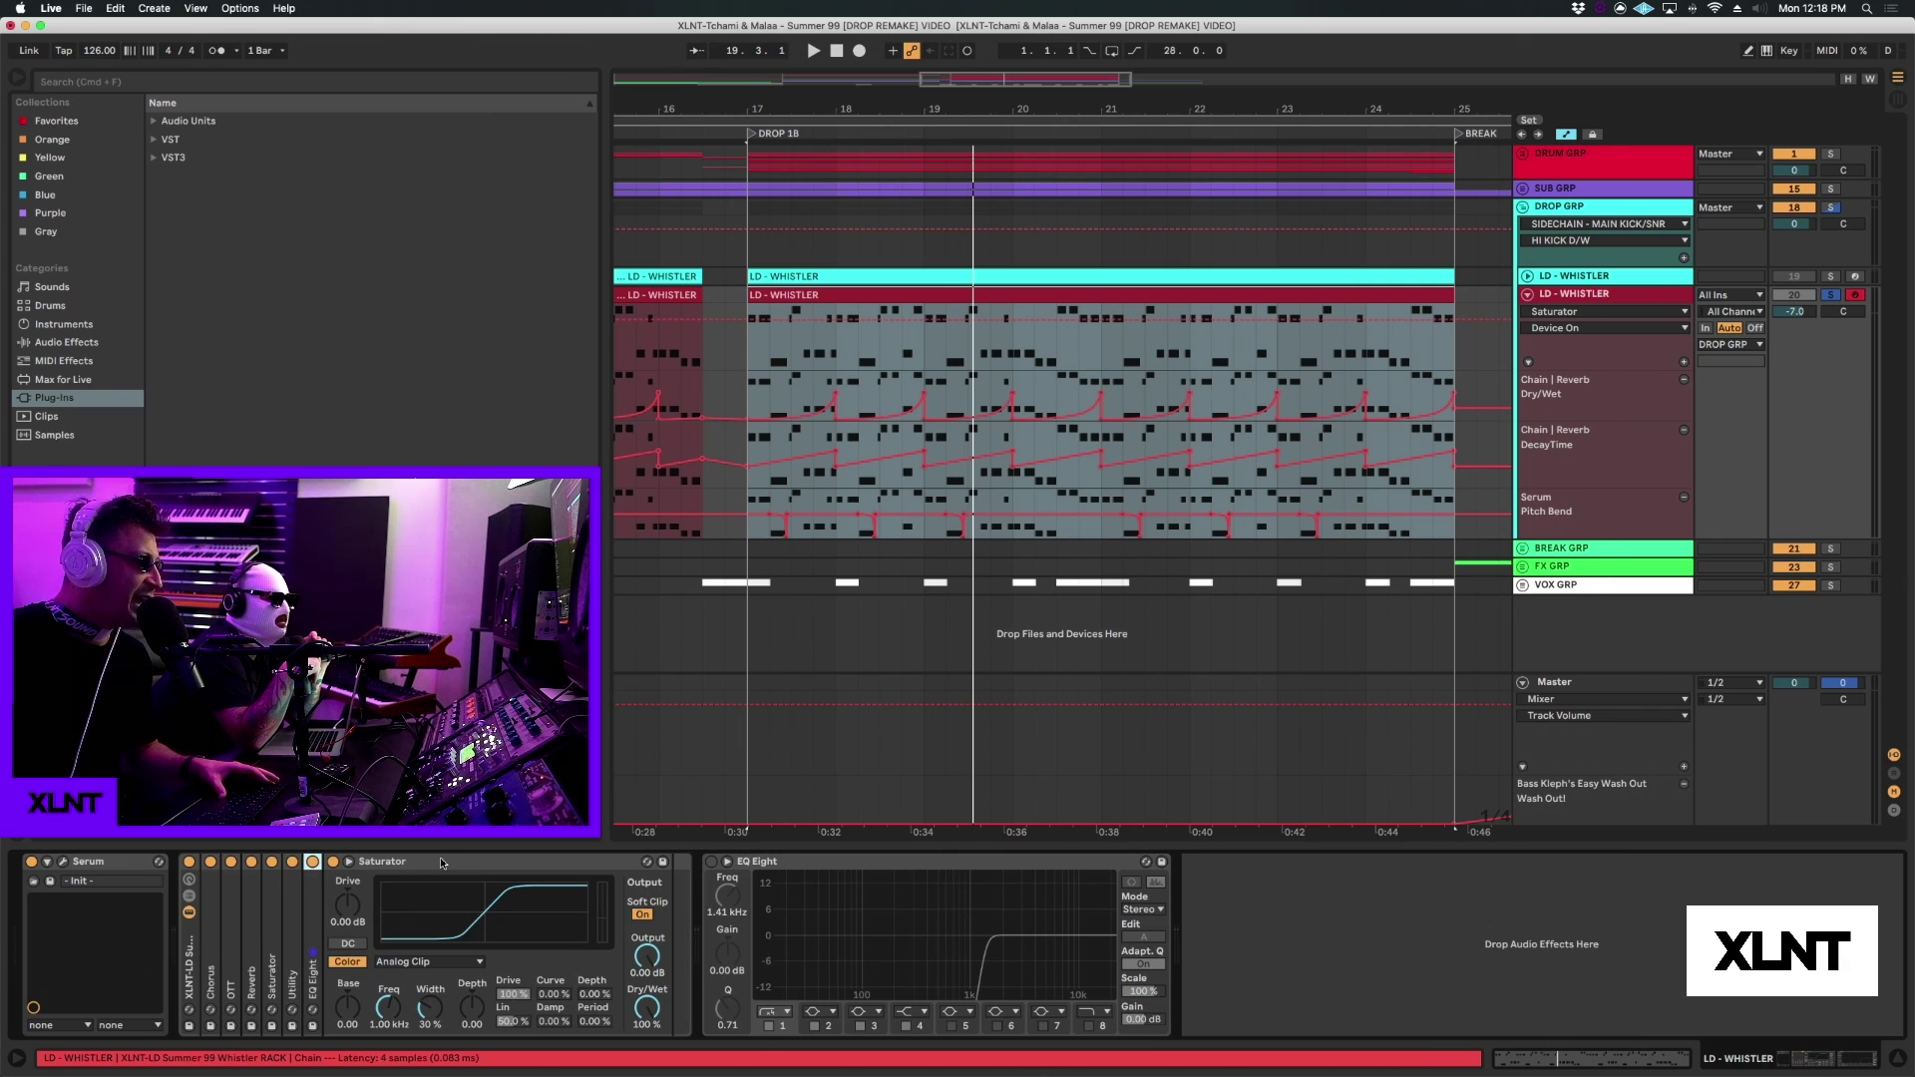
# Step: Enable the EQ Eight after the rack during playback and audition its low cut lowered to 330 Hz
pyautogui.press('space')
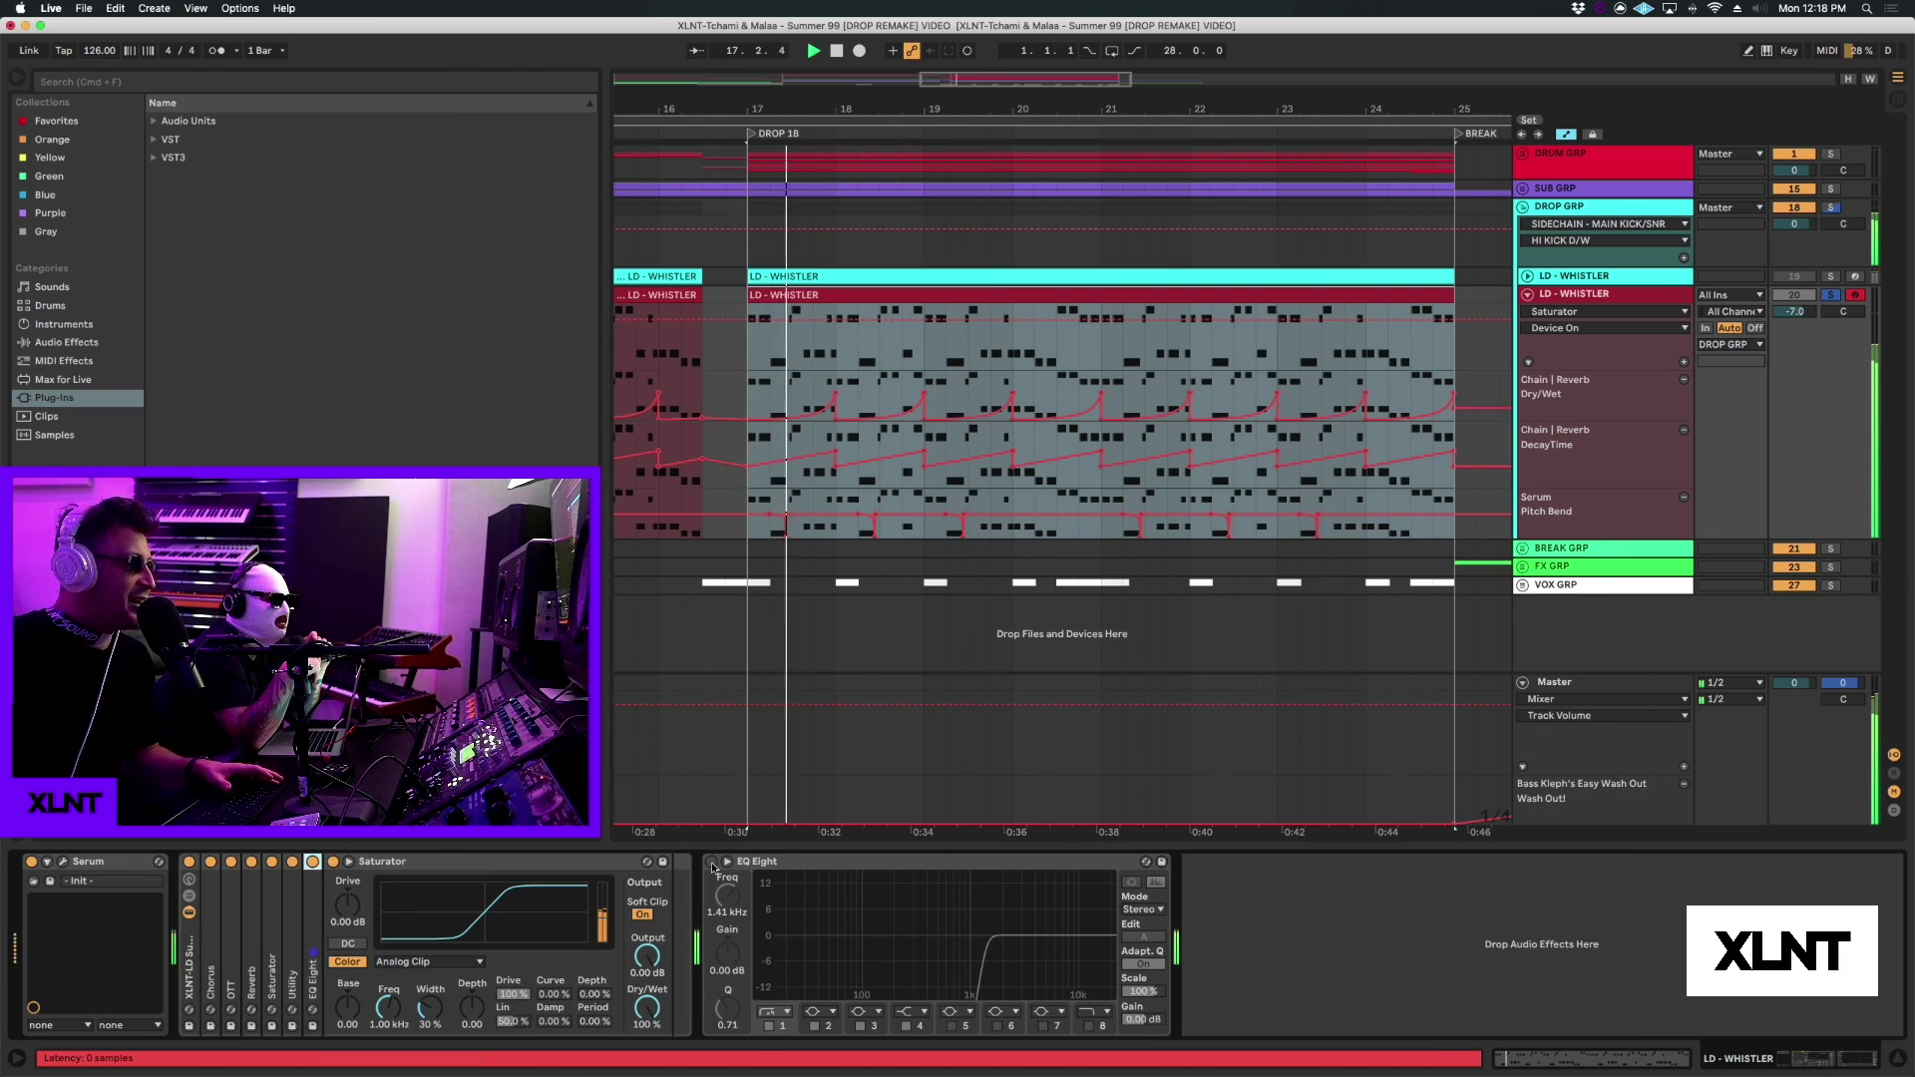
pyautogui.click(711, 862)
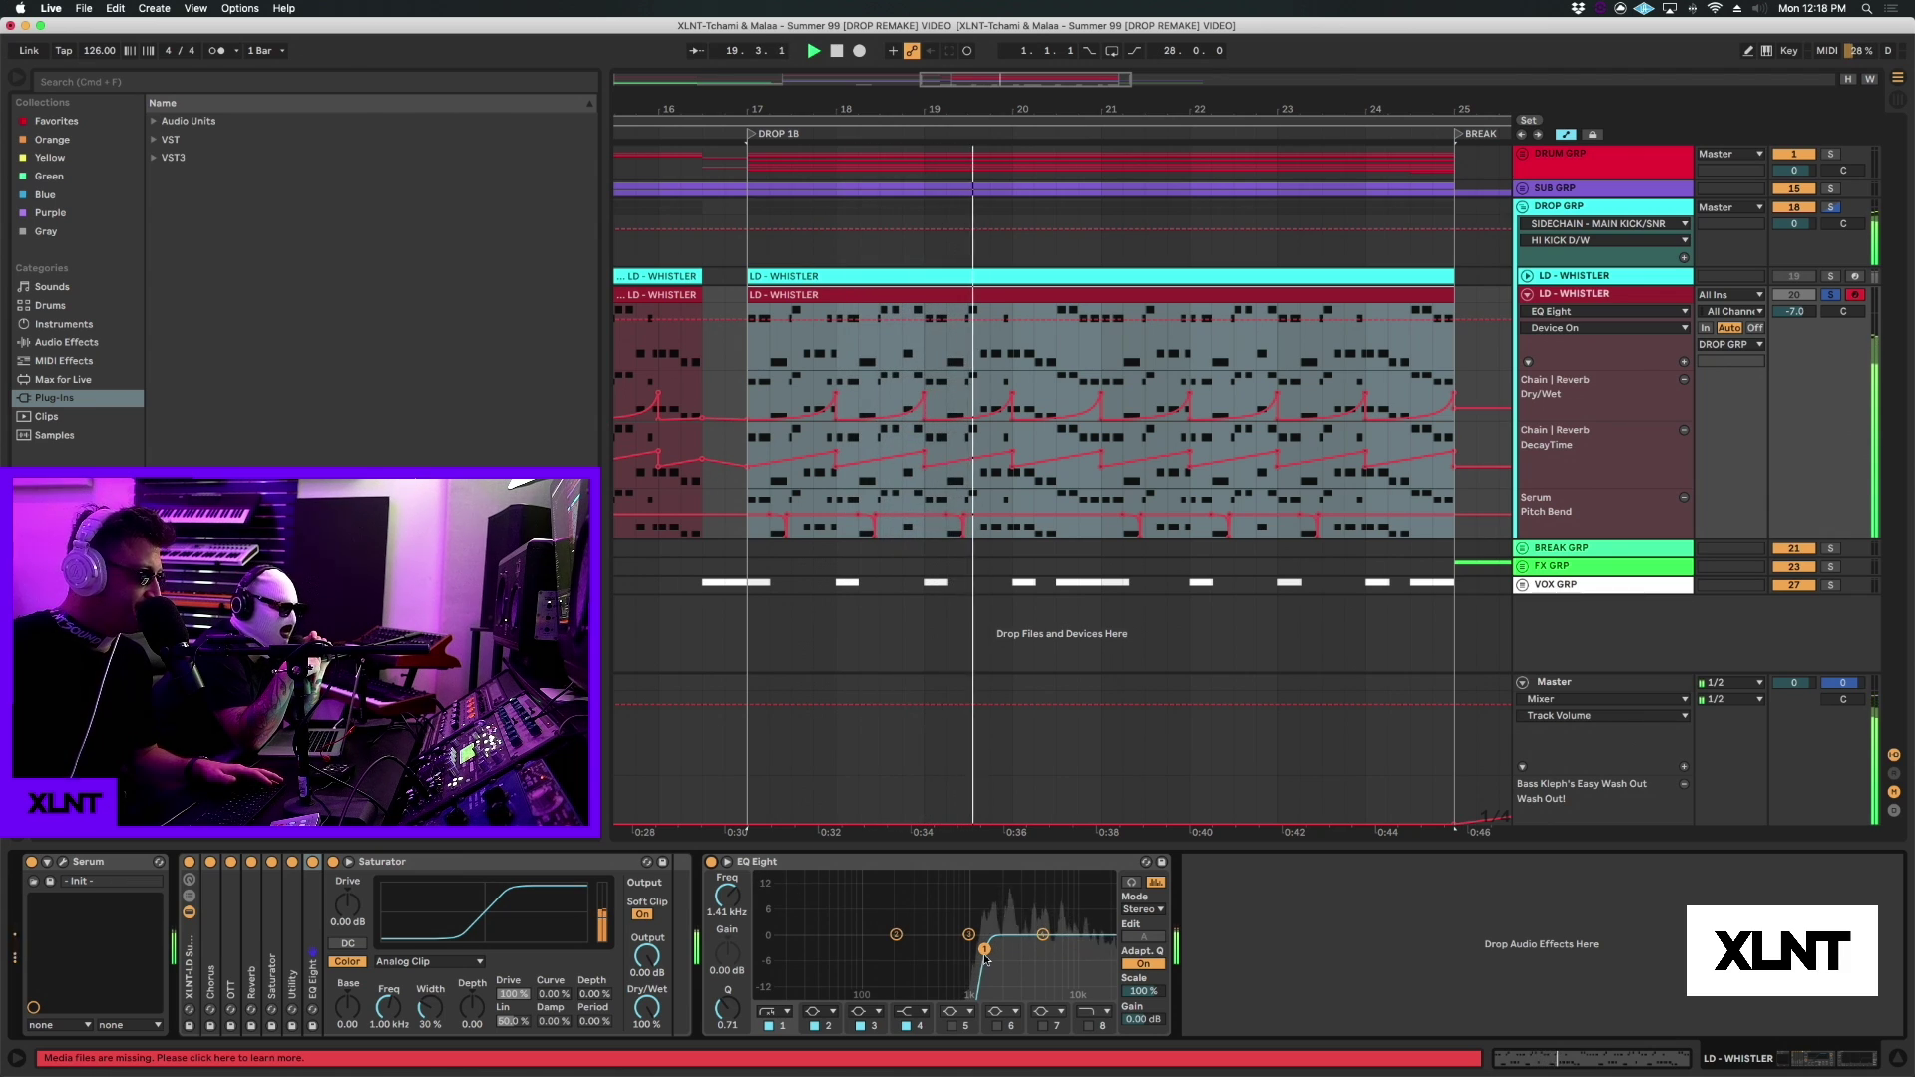
pyautogui.moveTo(984, 949); pyautogui.dragTo(918, 949)
pyautogui.press('space')
pyautogui.press('space')
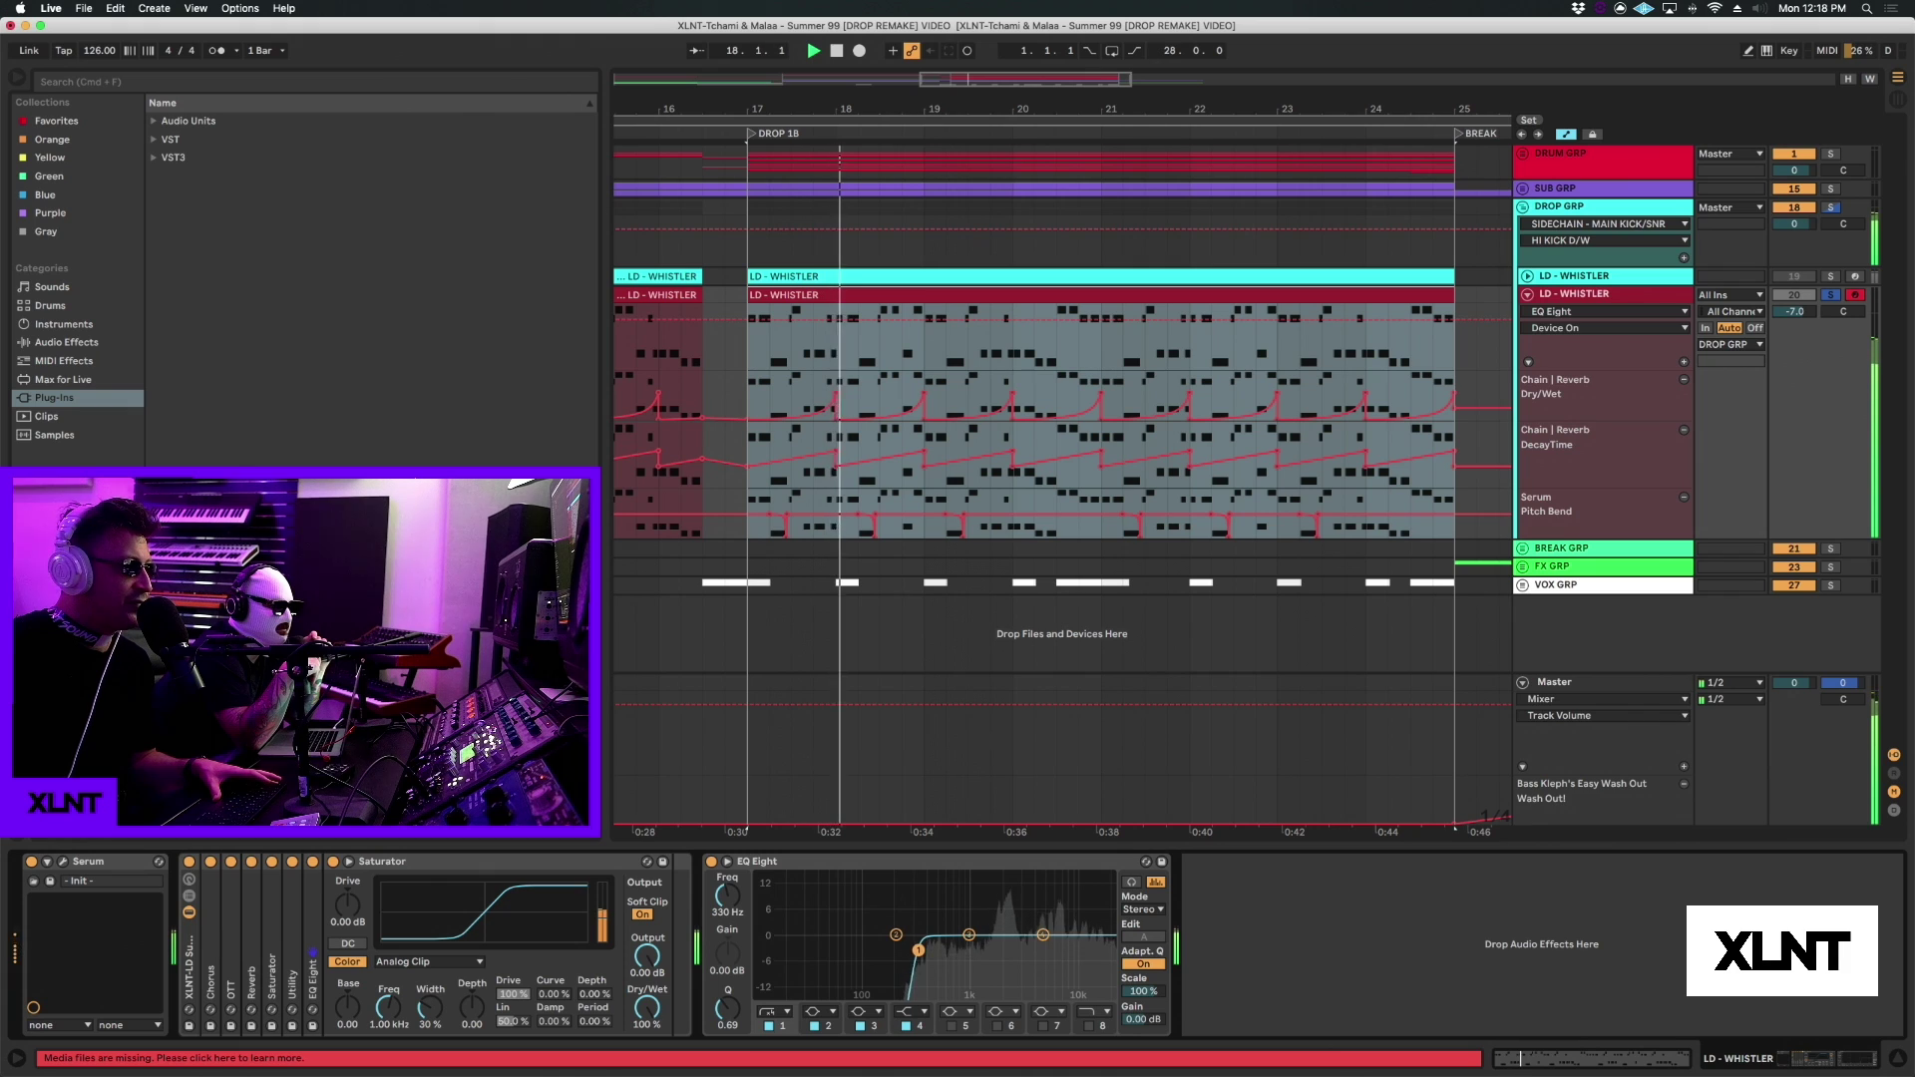
# Step: Raise the final EQ Eight's low cut to about 1.35 kHz in audition mode, and collapse the open devices
pyautogui.click(1131, 882)
pyautogui.moveTo(917, 950); pyautogui.dragTo(980, 948)
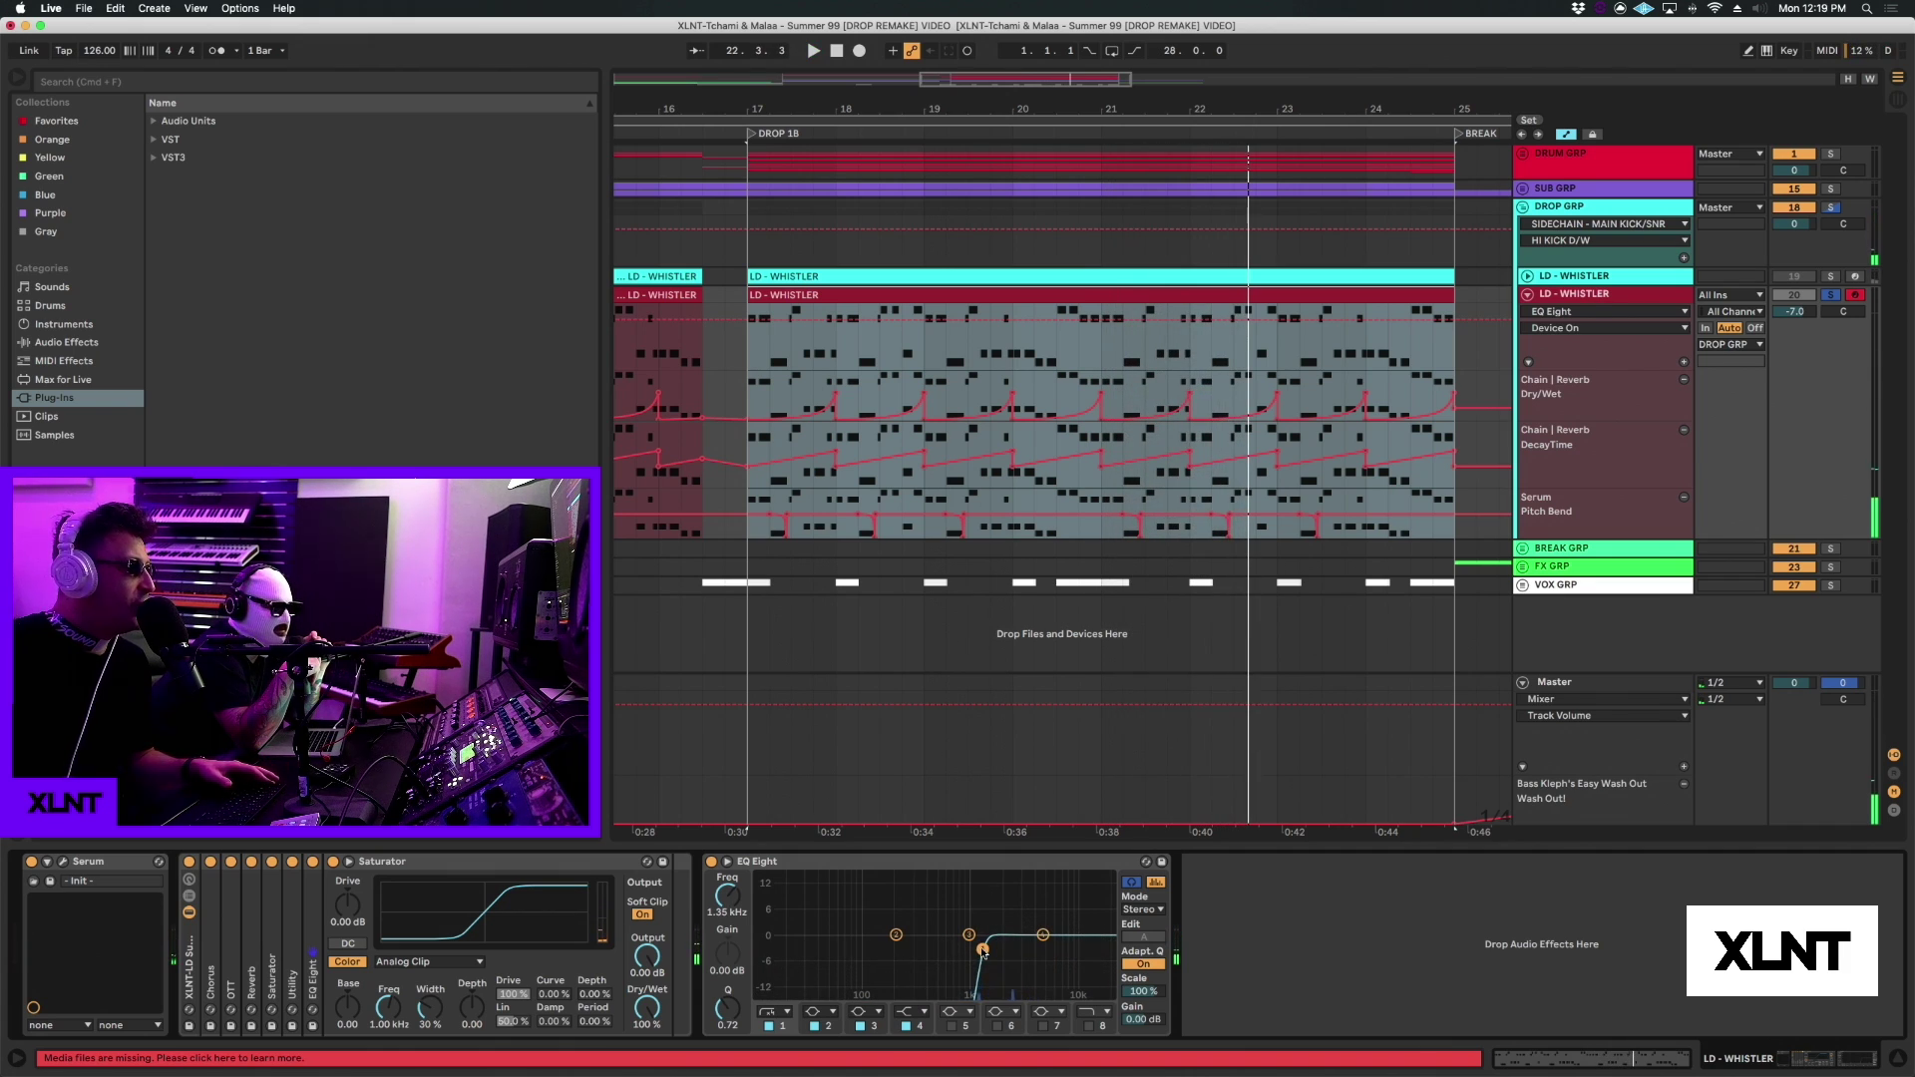
pyautogui.doubleClick(990, 858)
pyautogui.doubleClick(444, 871)
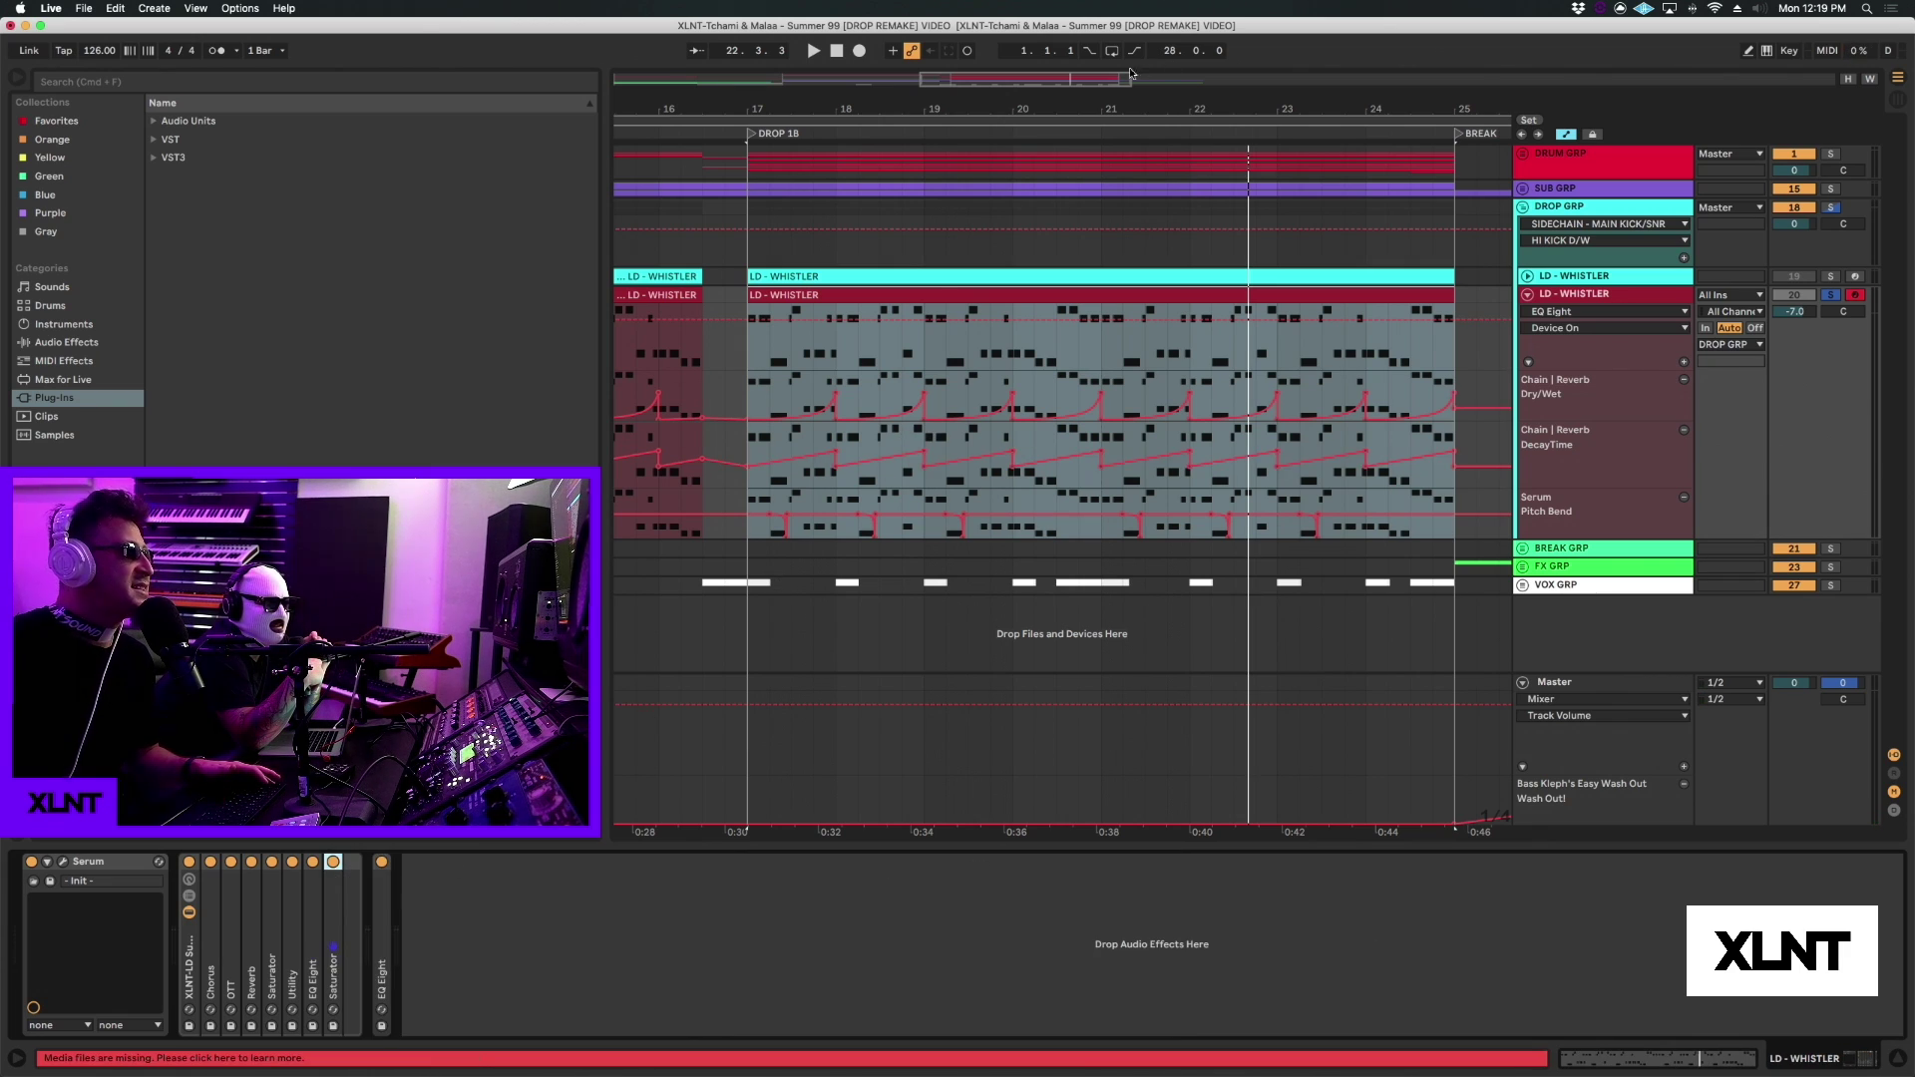
# Step: Play from bar 15 and unsolo the LD - WHISTLER track to hear the processed lead in the full mix
pyautogui.moveTo(1065, 104); pyautogui.dragTo(1065, 66)
pyautogui.click(806, 351)
pyautogui.press('space')
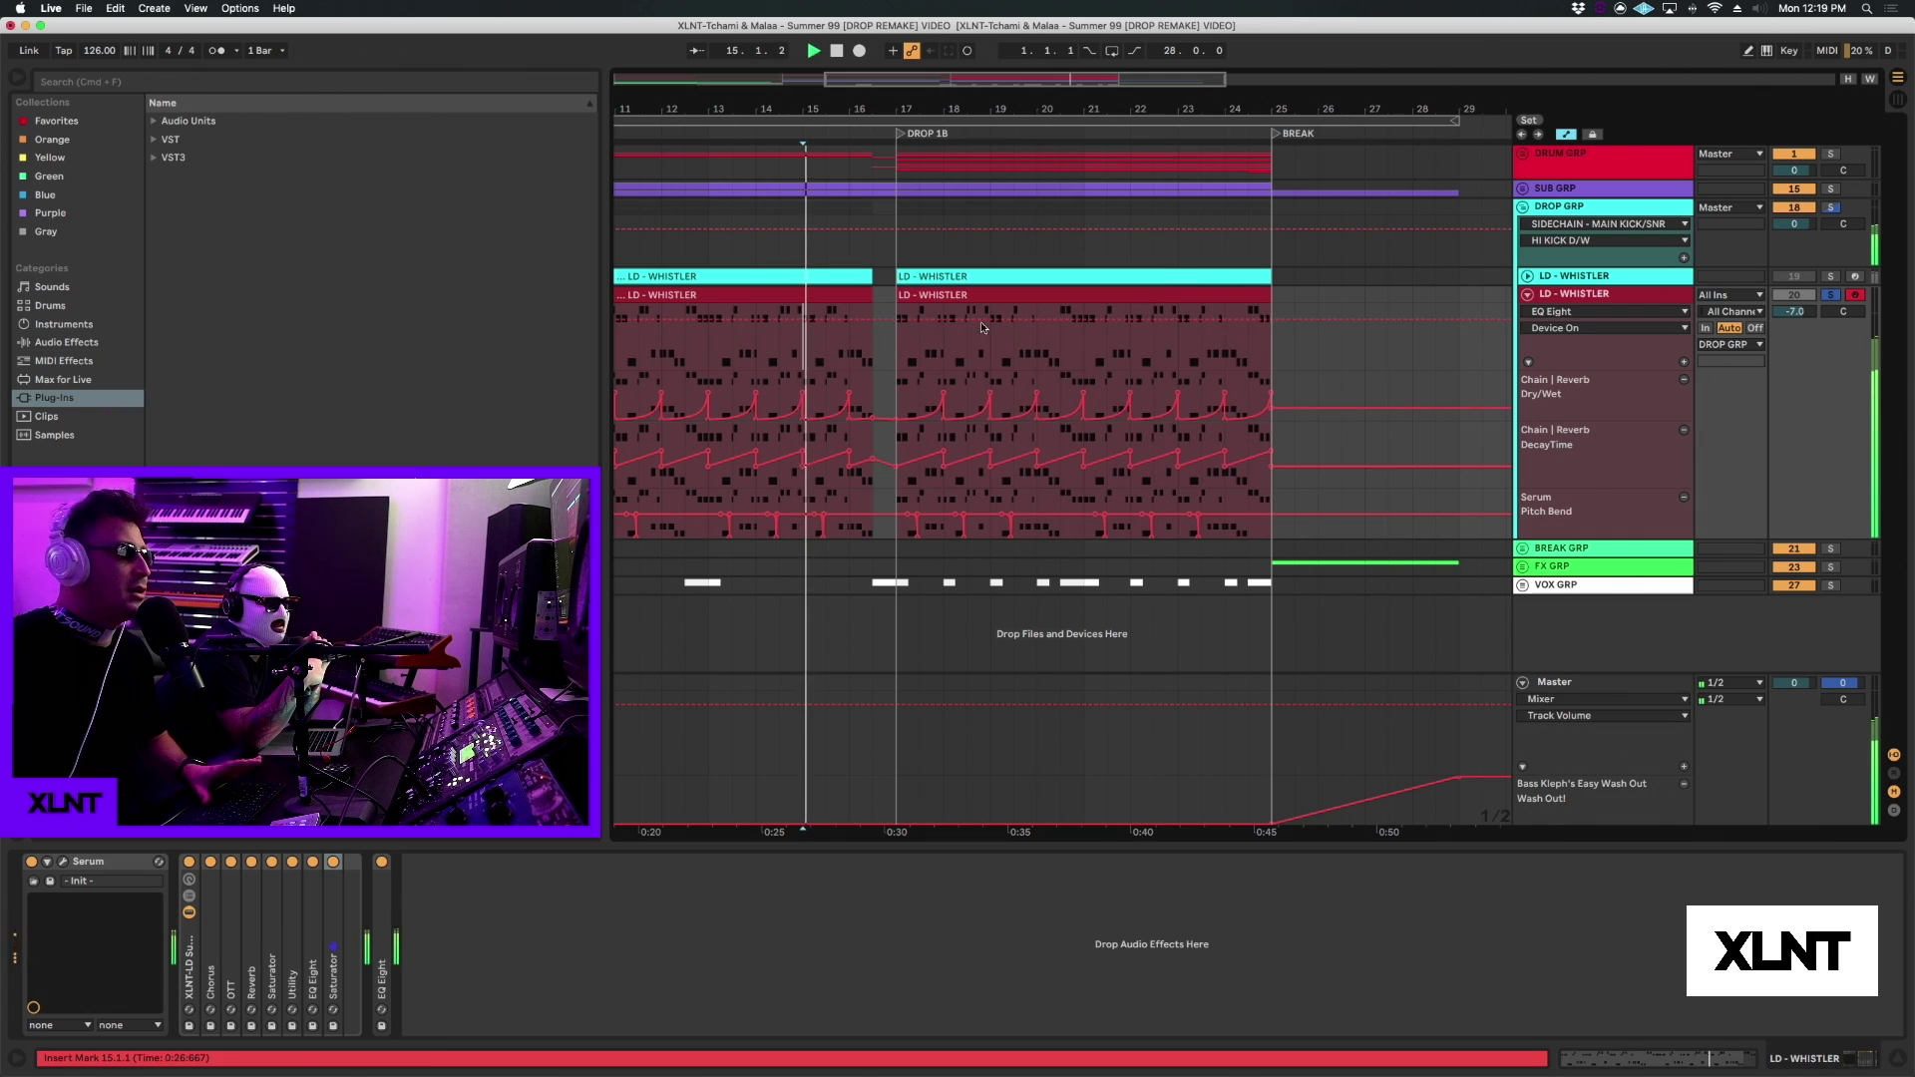
pyautogui.click(1831, 294)
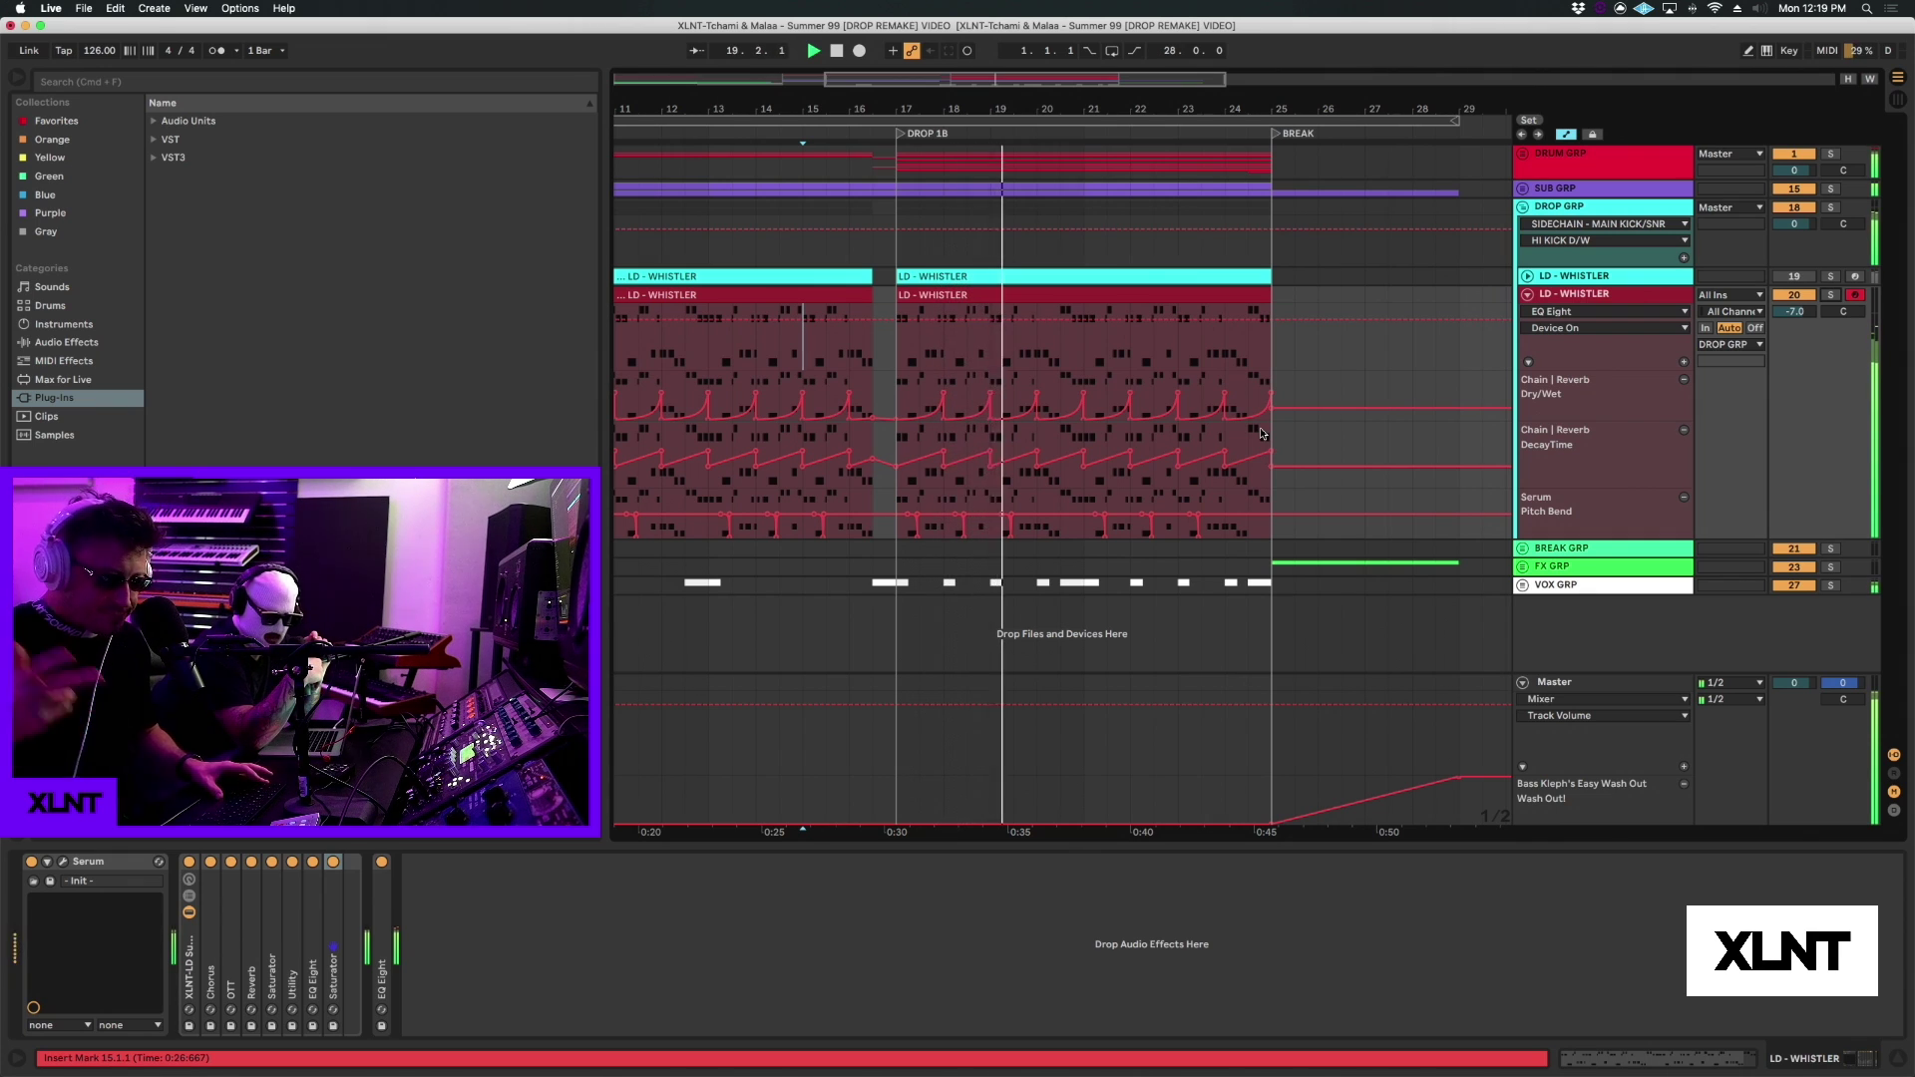
pyautogui.scroll(-5, 1060, 372)
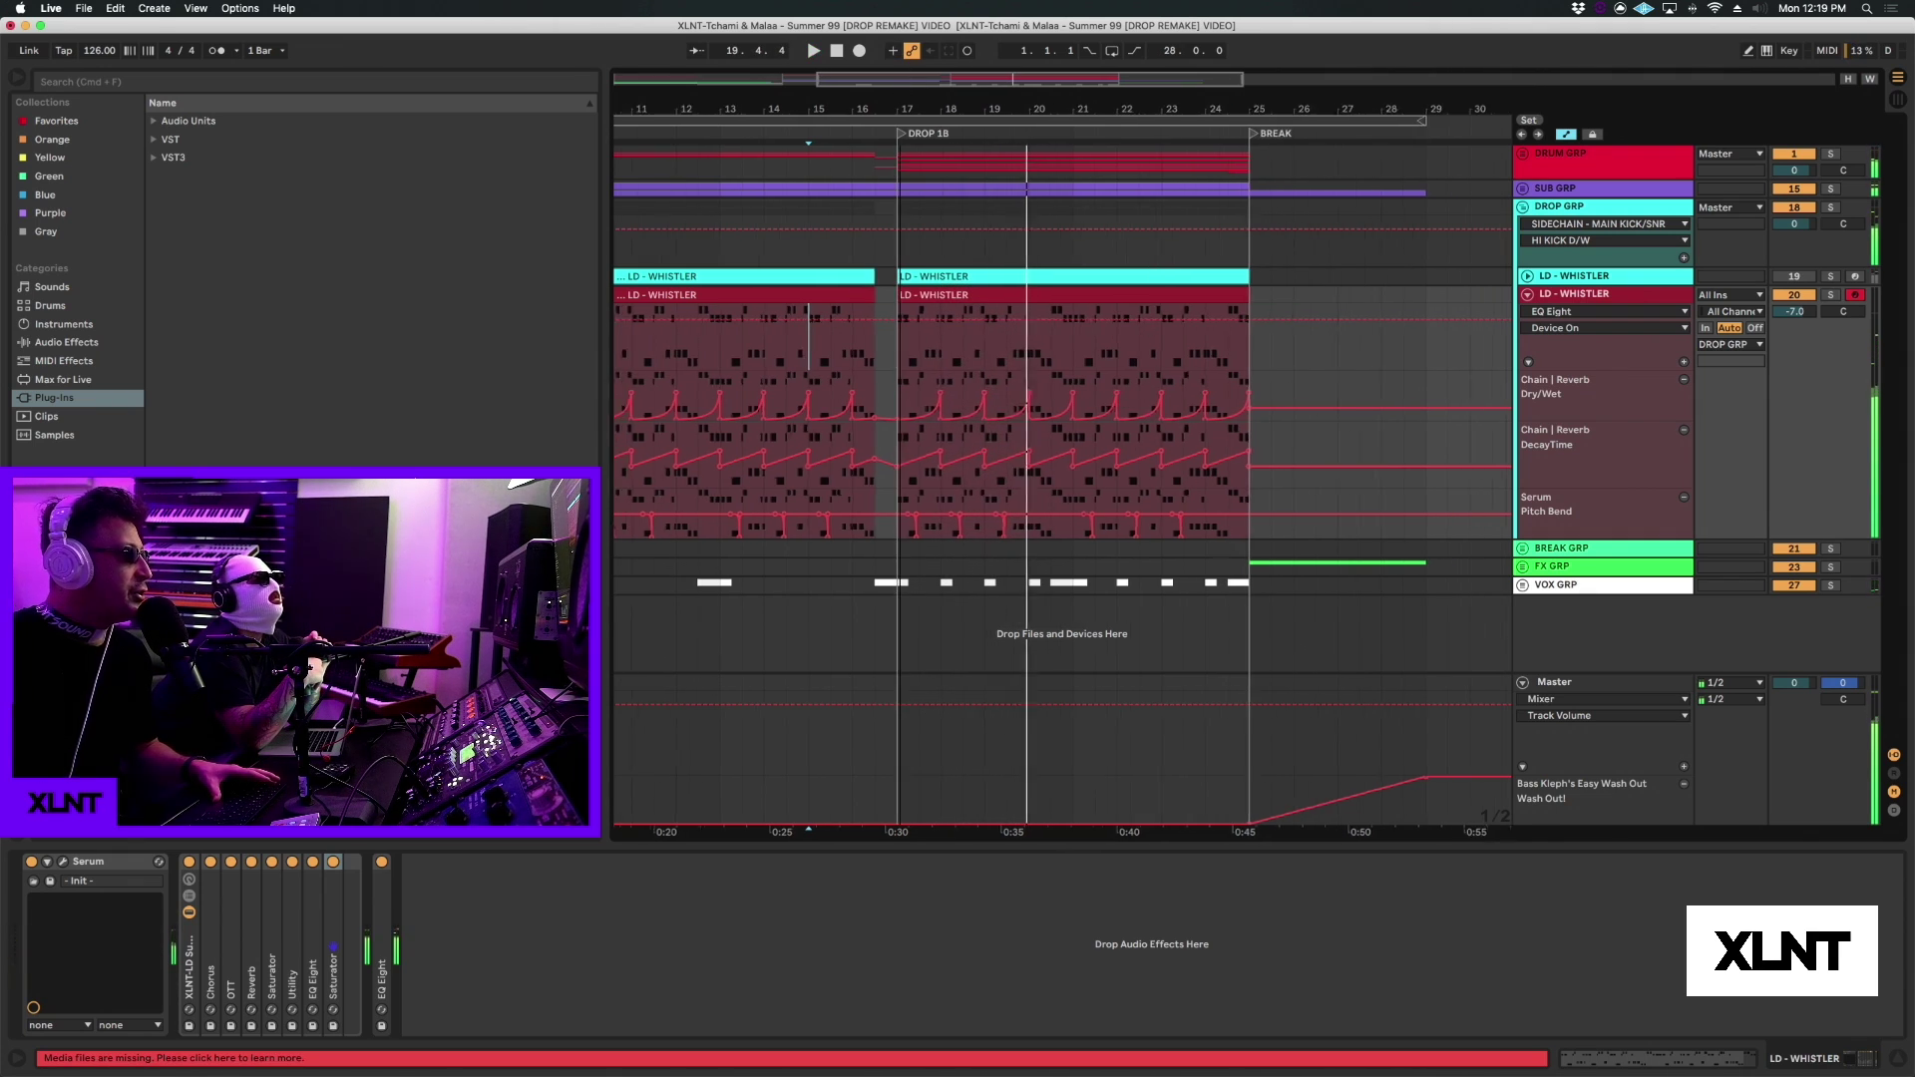
pyautogui.hscroll(1, 1060, 372)
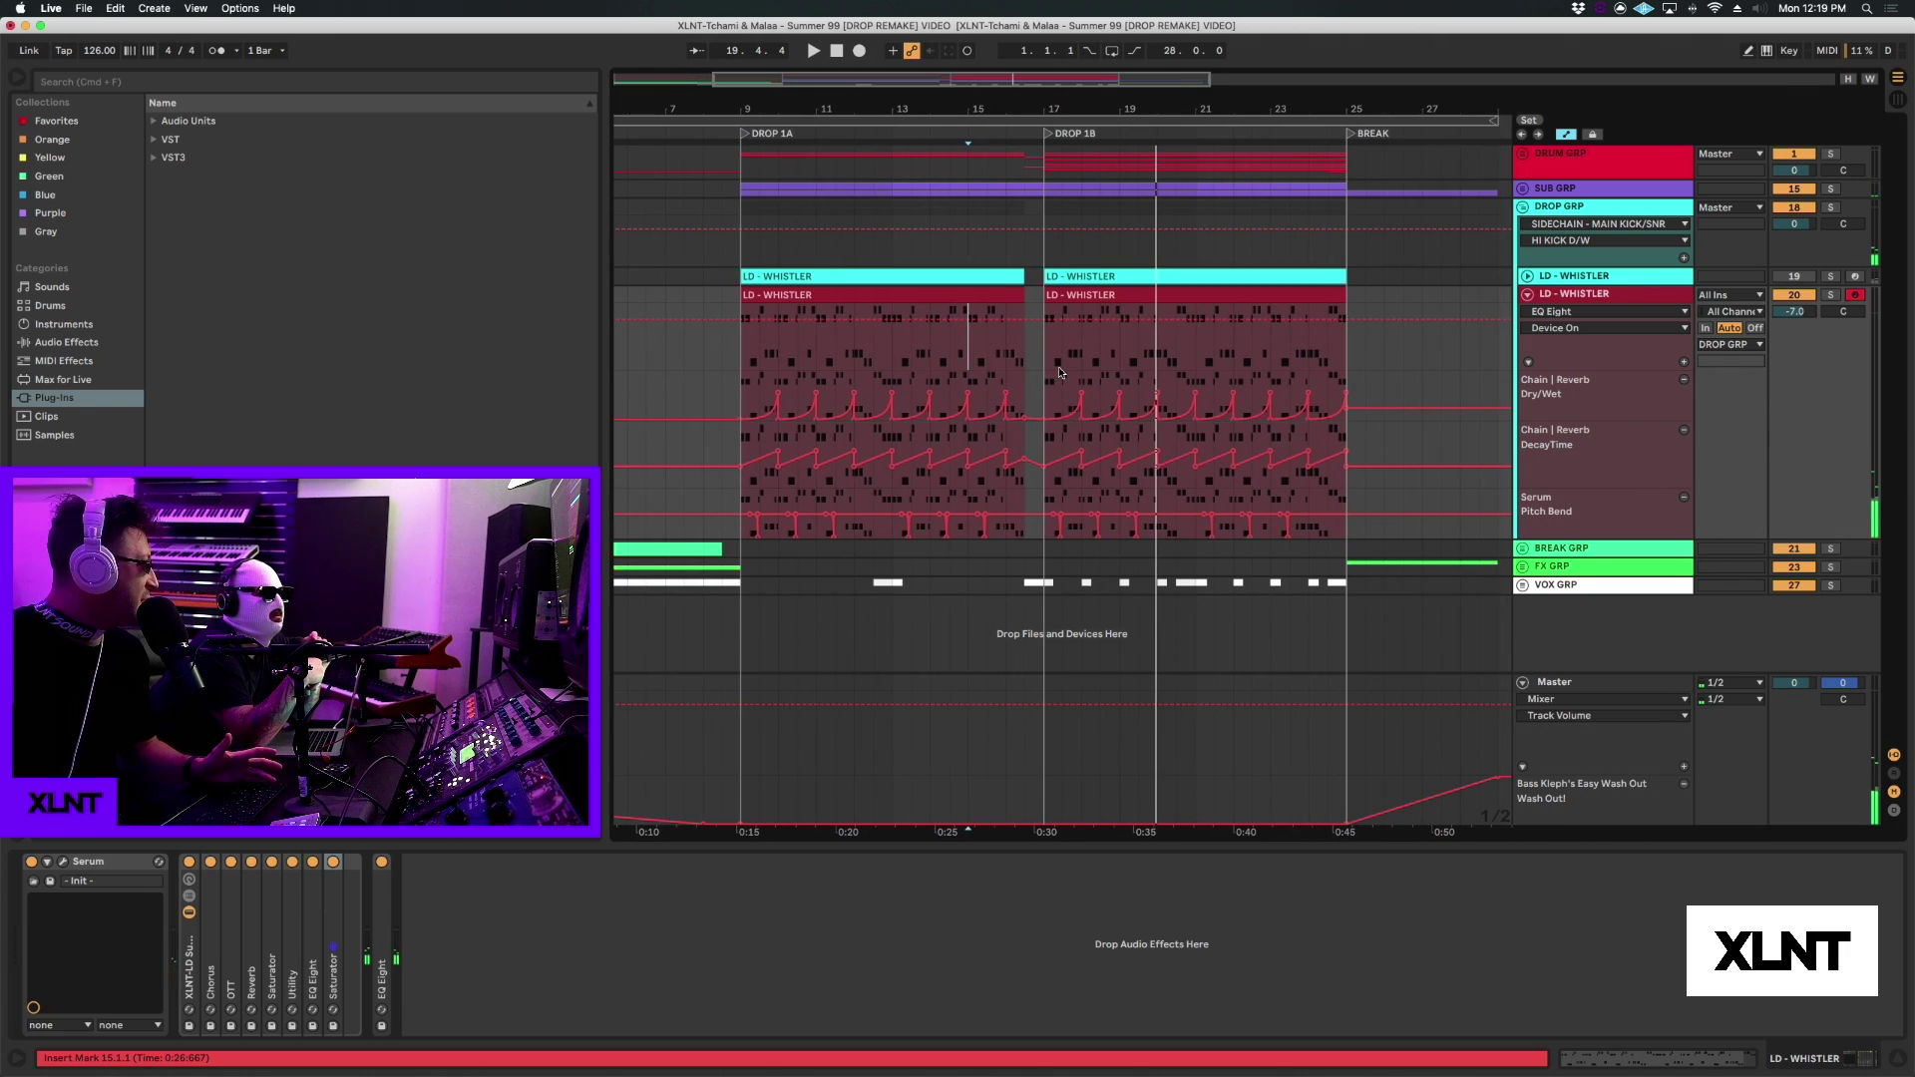
pyautogui.moveTo(982, 107); pyautogui.dragTo(981, 81)
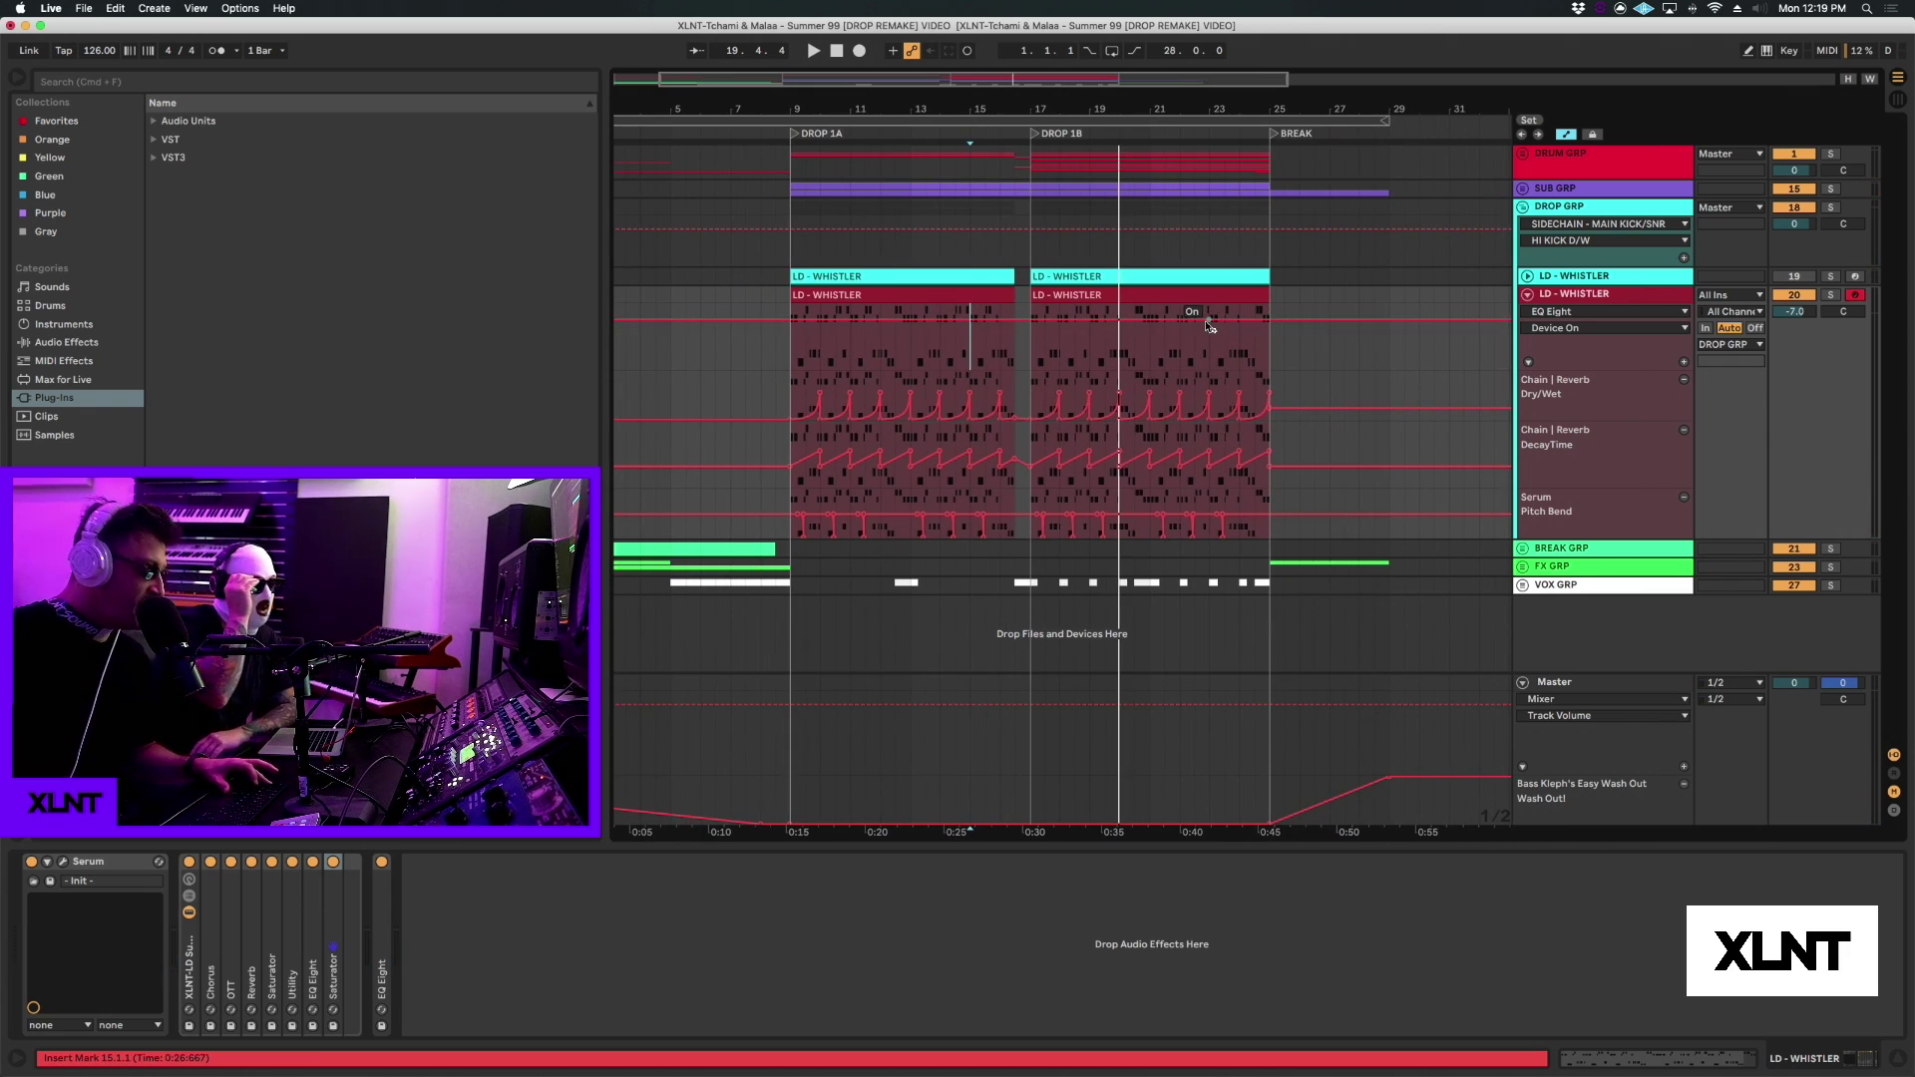